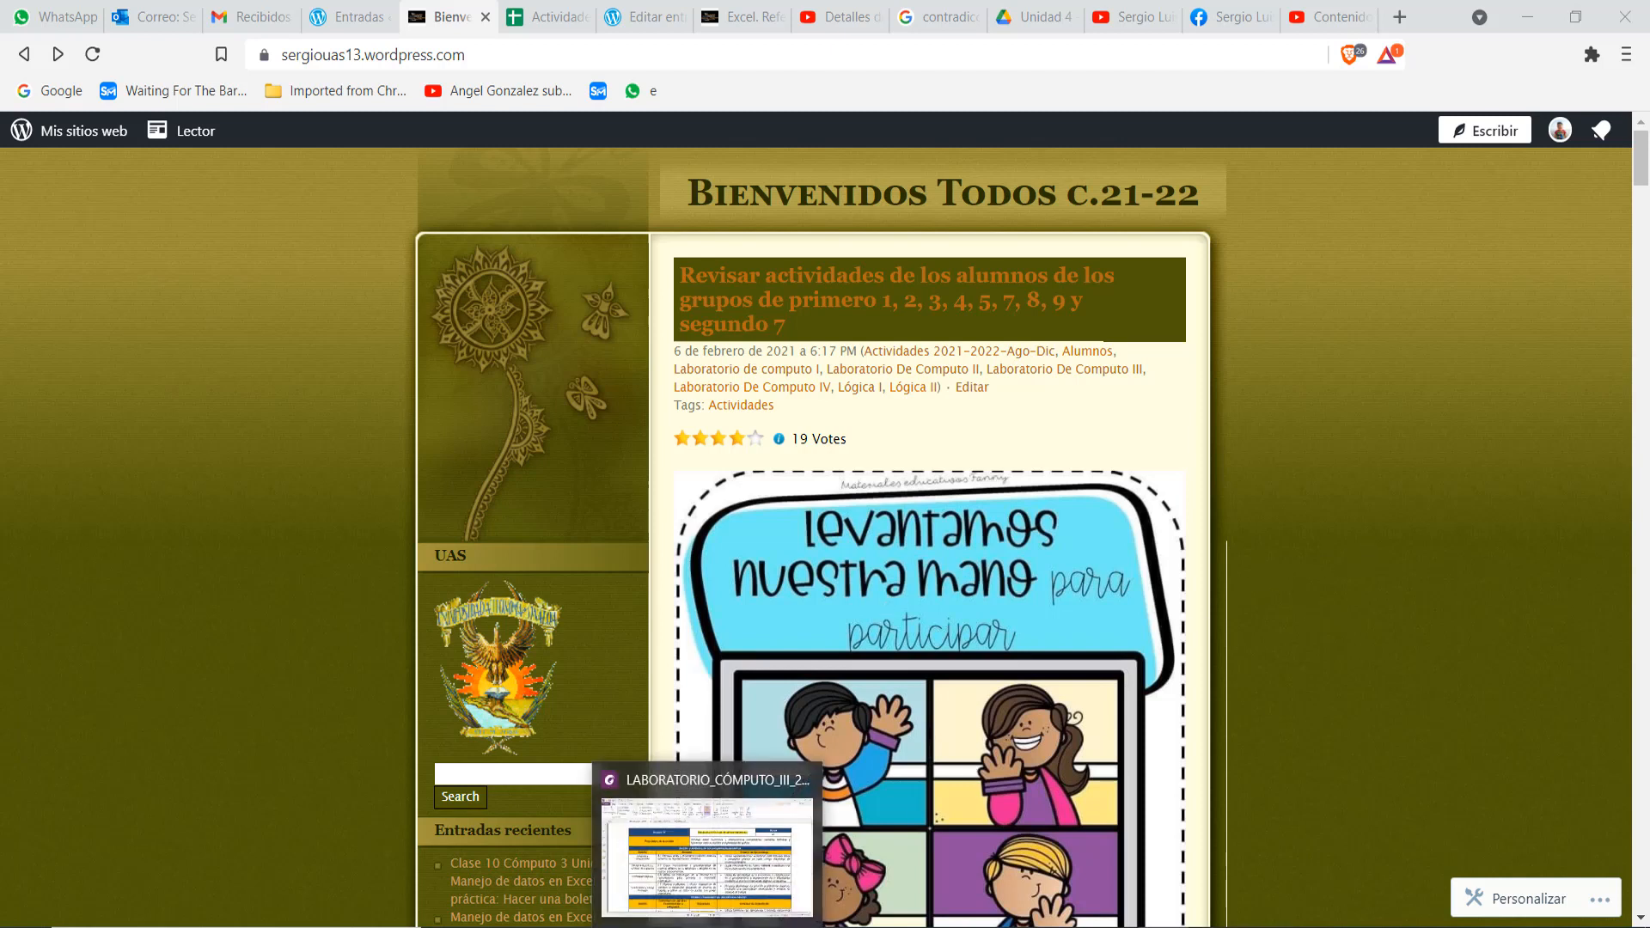
Step: Review Unidad IV in LABORATORIO_CÓMPUTO_III_2018.pdf and view the browser's post "Excel. Referencias relativas, absolutas y mixtas"
click(709, 838)
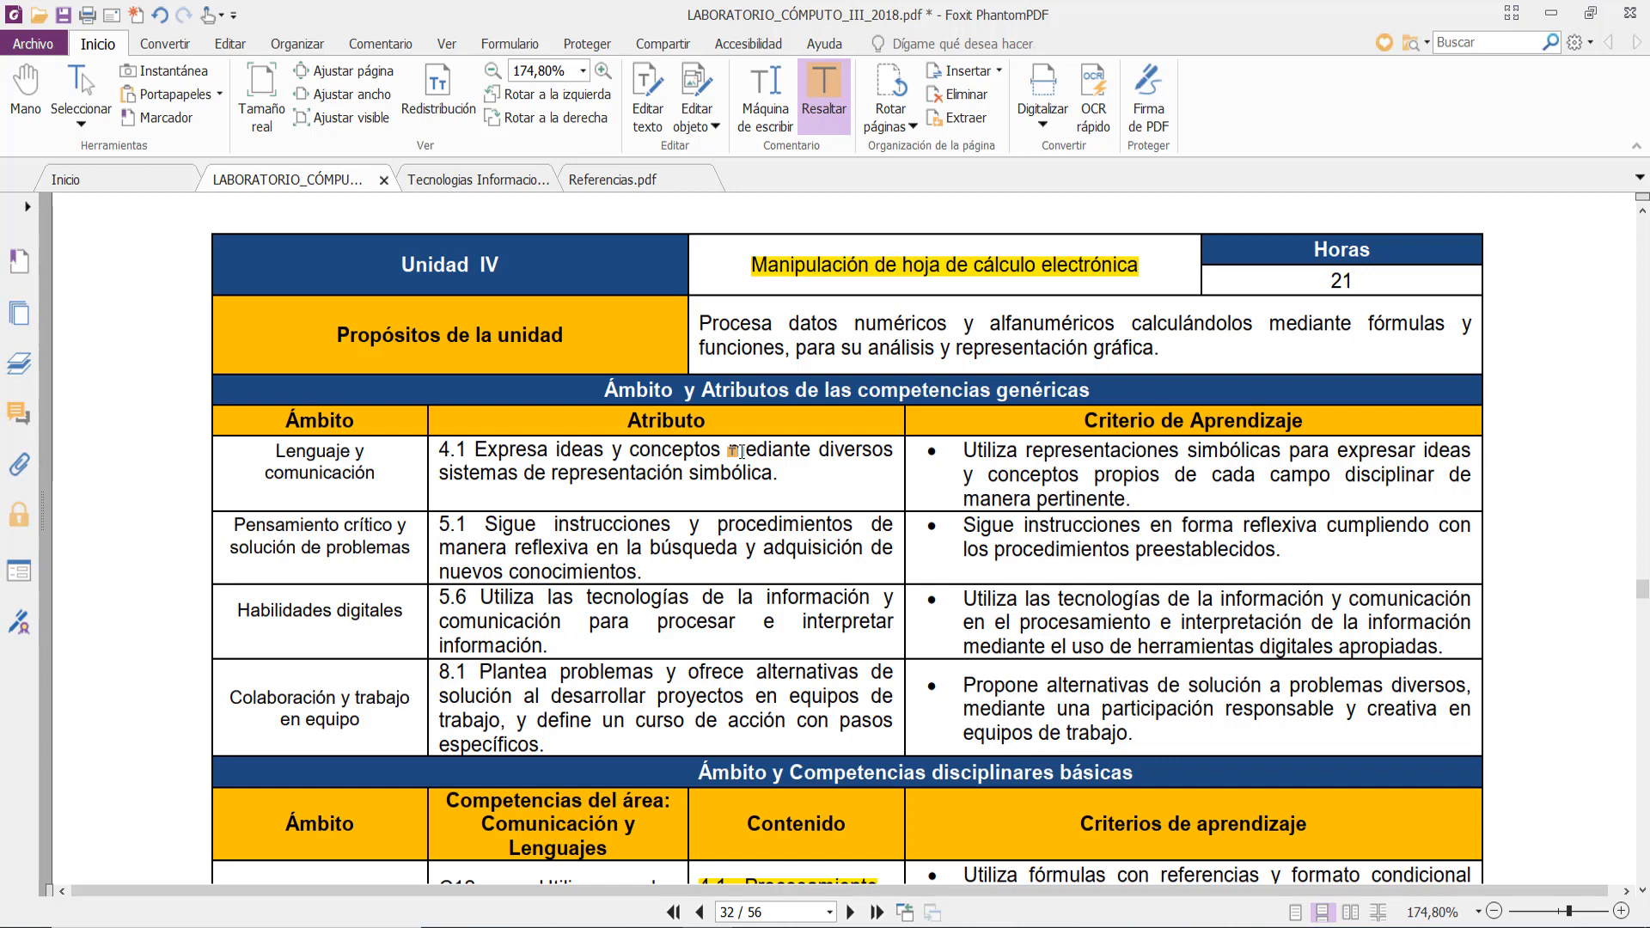
scroll(741, 451, down, 3)
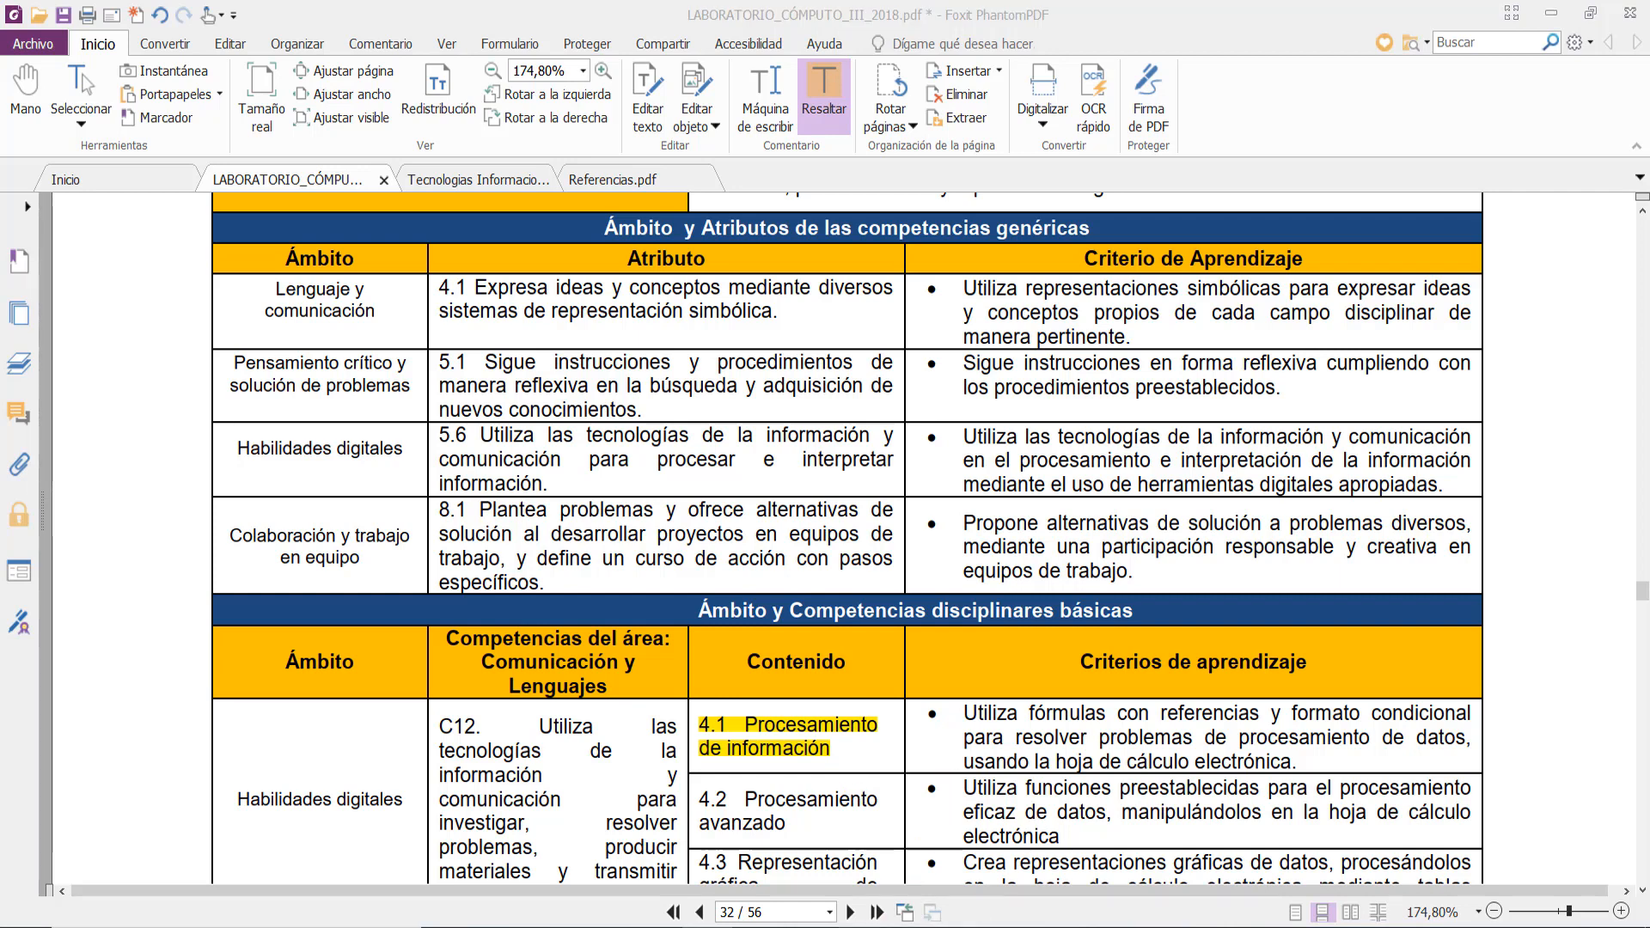
mouse_move(859, 913)
click(627, 839)
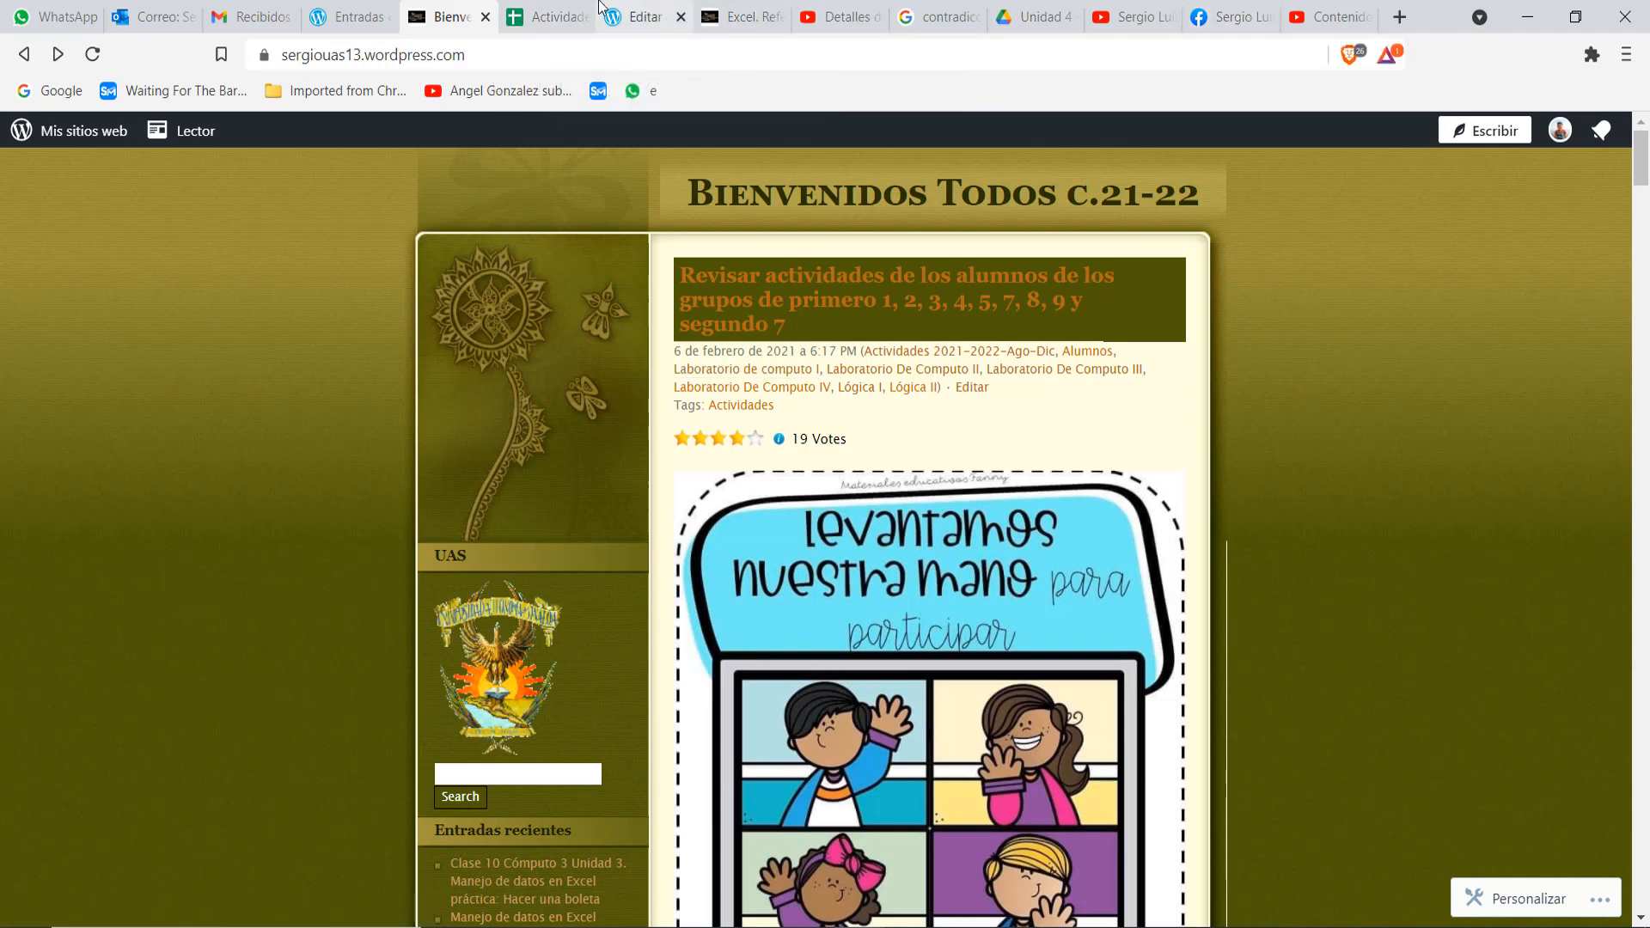
click(736, 13)
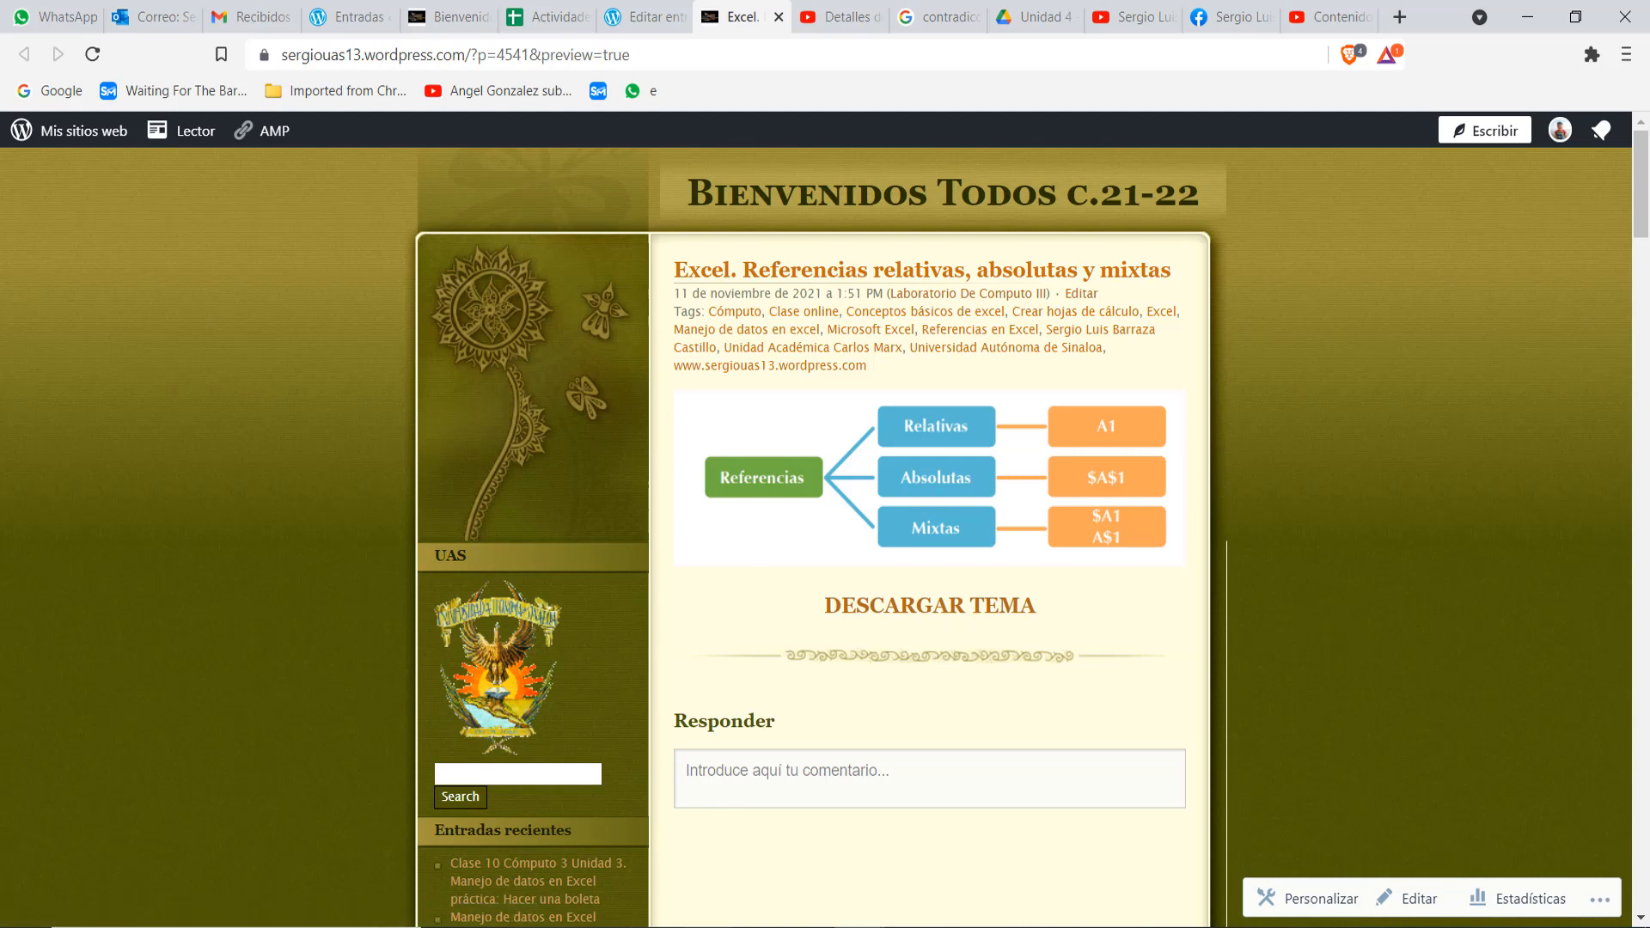
Step: Switch to Foxit PhantomPDF, bring up Referencias.pdf and look over section 4.1.1 Referencias a celdas
click(716, 916)
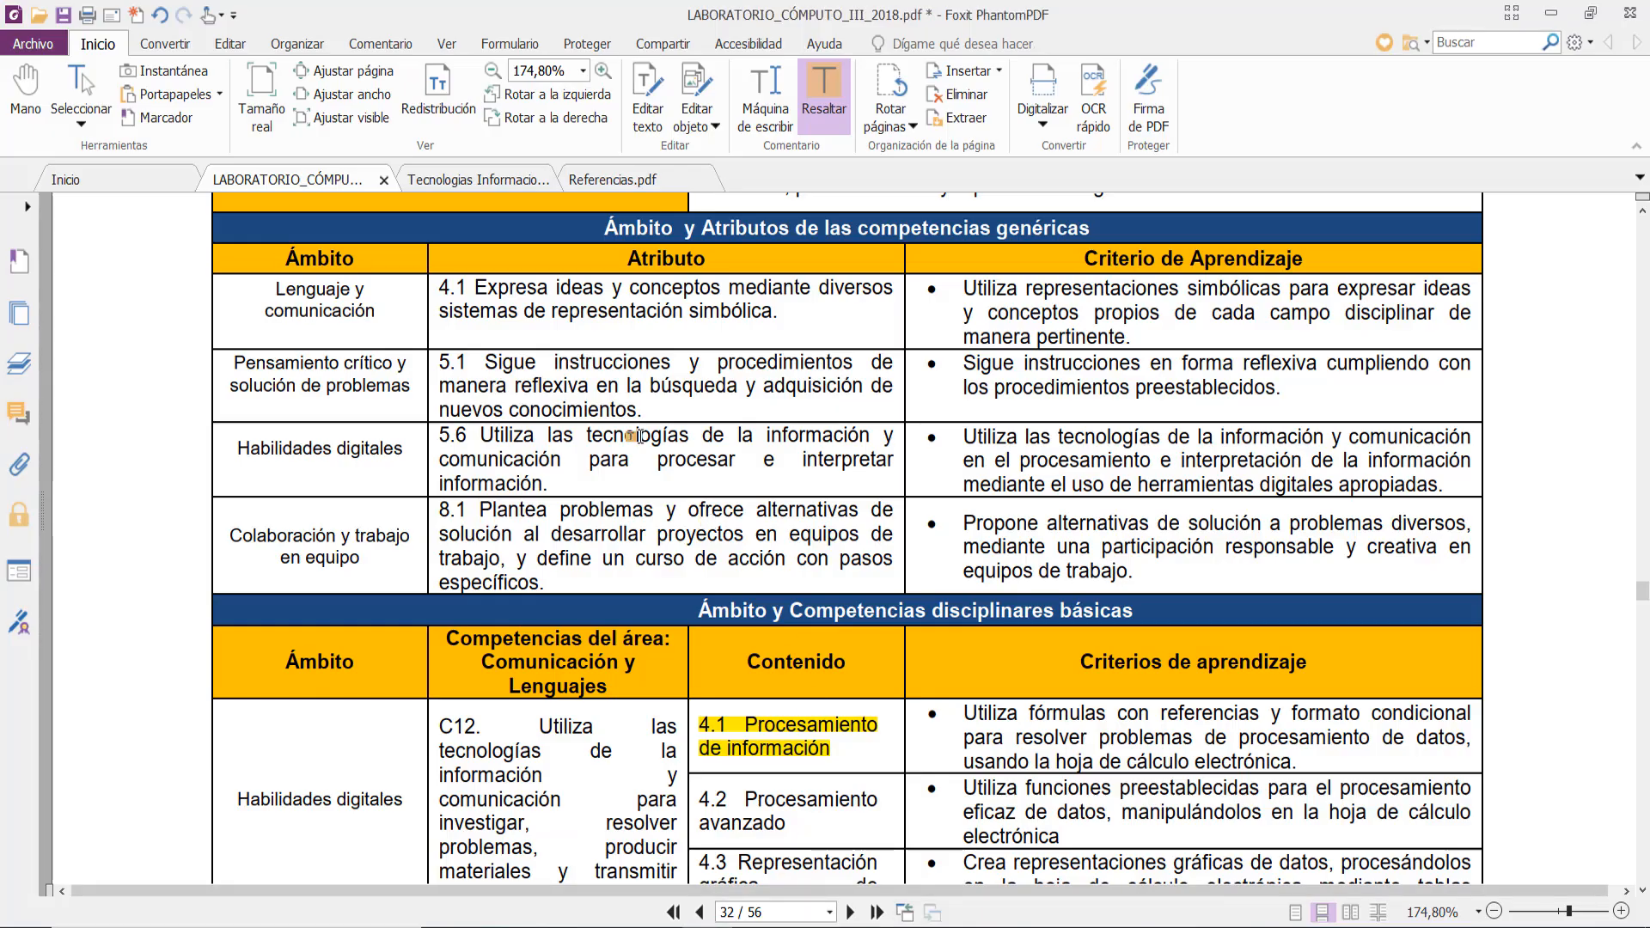
click(650, 181)
scroll(911, 516, up, 10)
scroll(911, 516, up, 15)
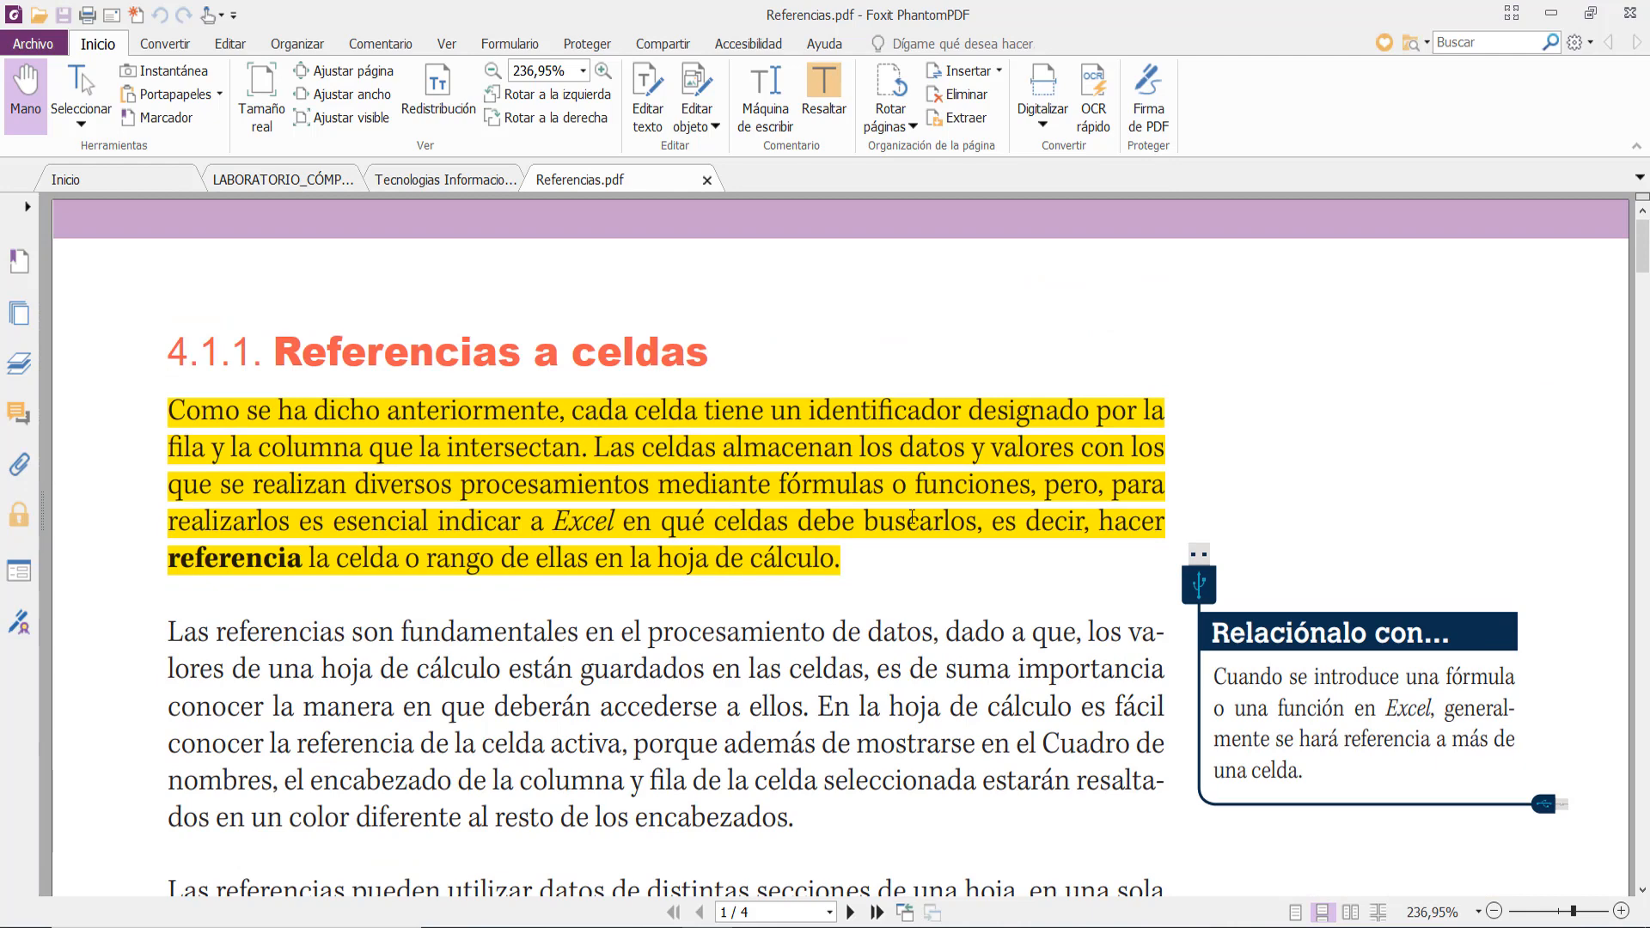
scroll(911, 516, down, 10)
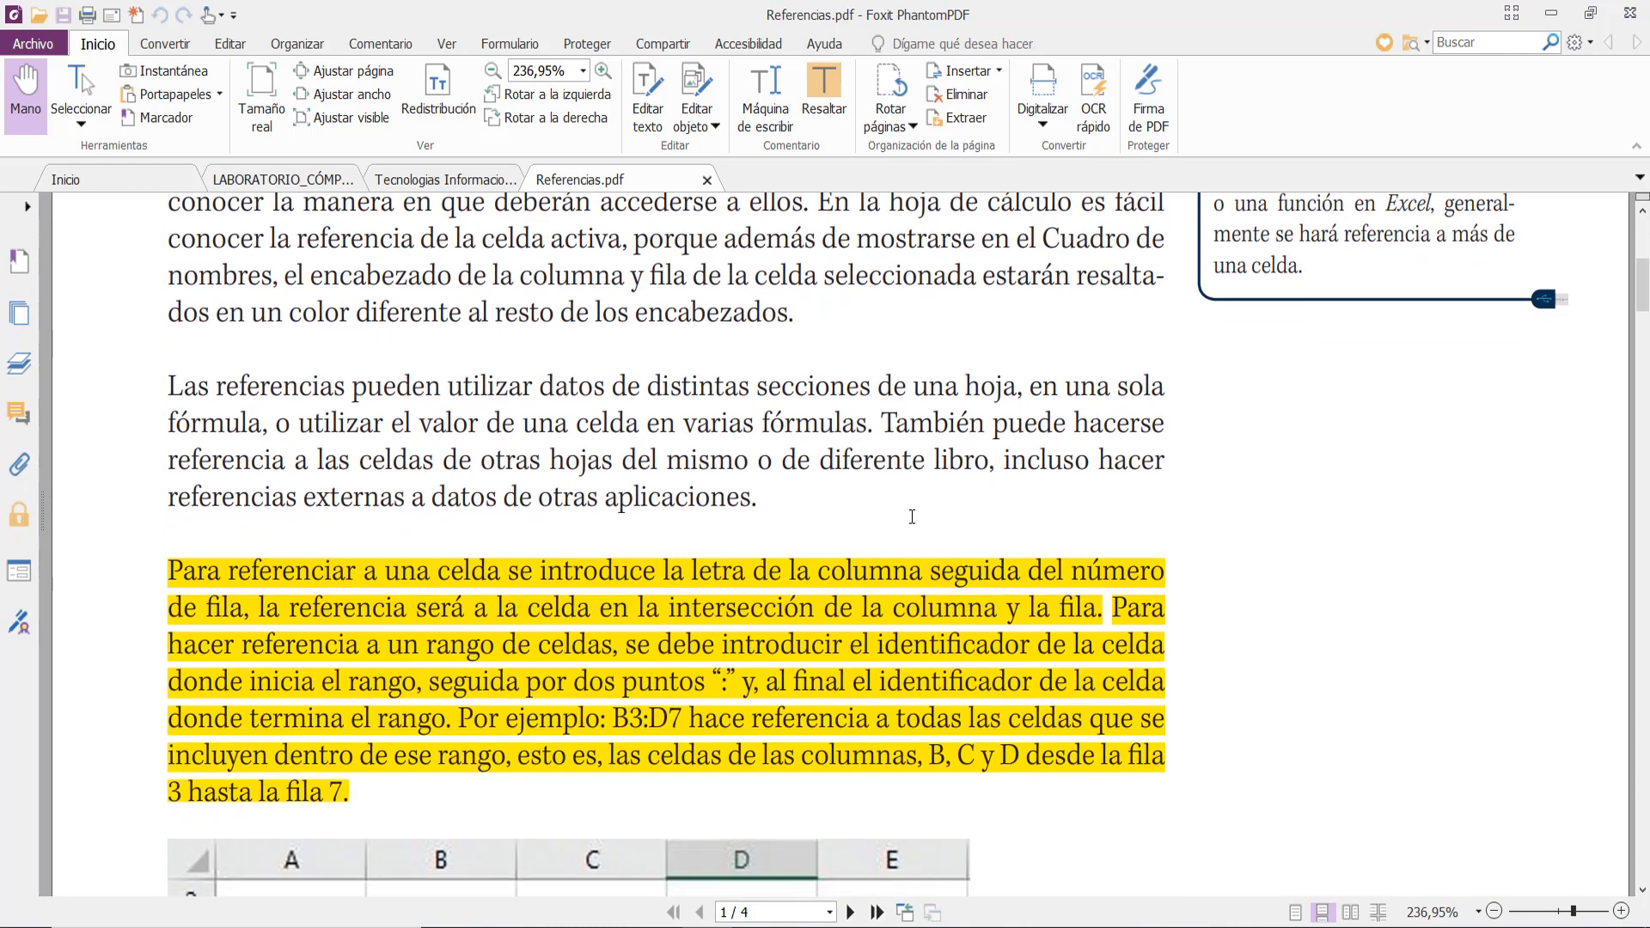
scroll(911, 517, down, 10)
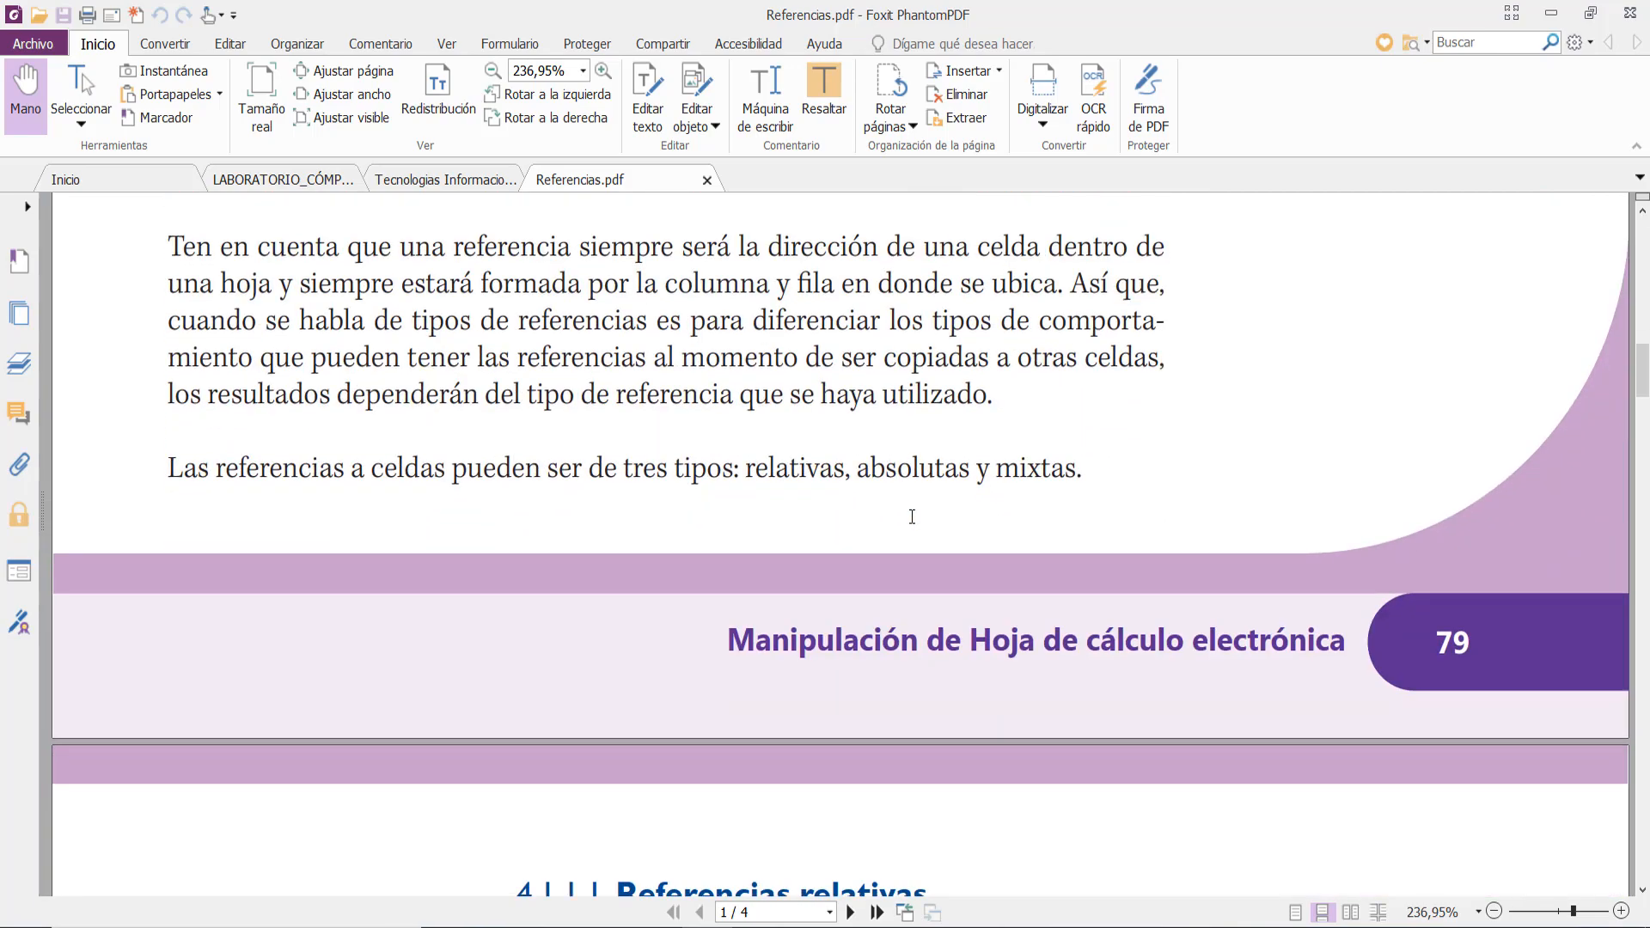
scroll(912, 517, up, 15)
scroll(912, 516, up, 4)
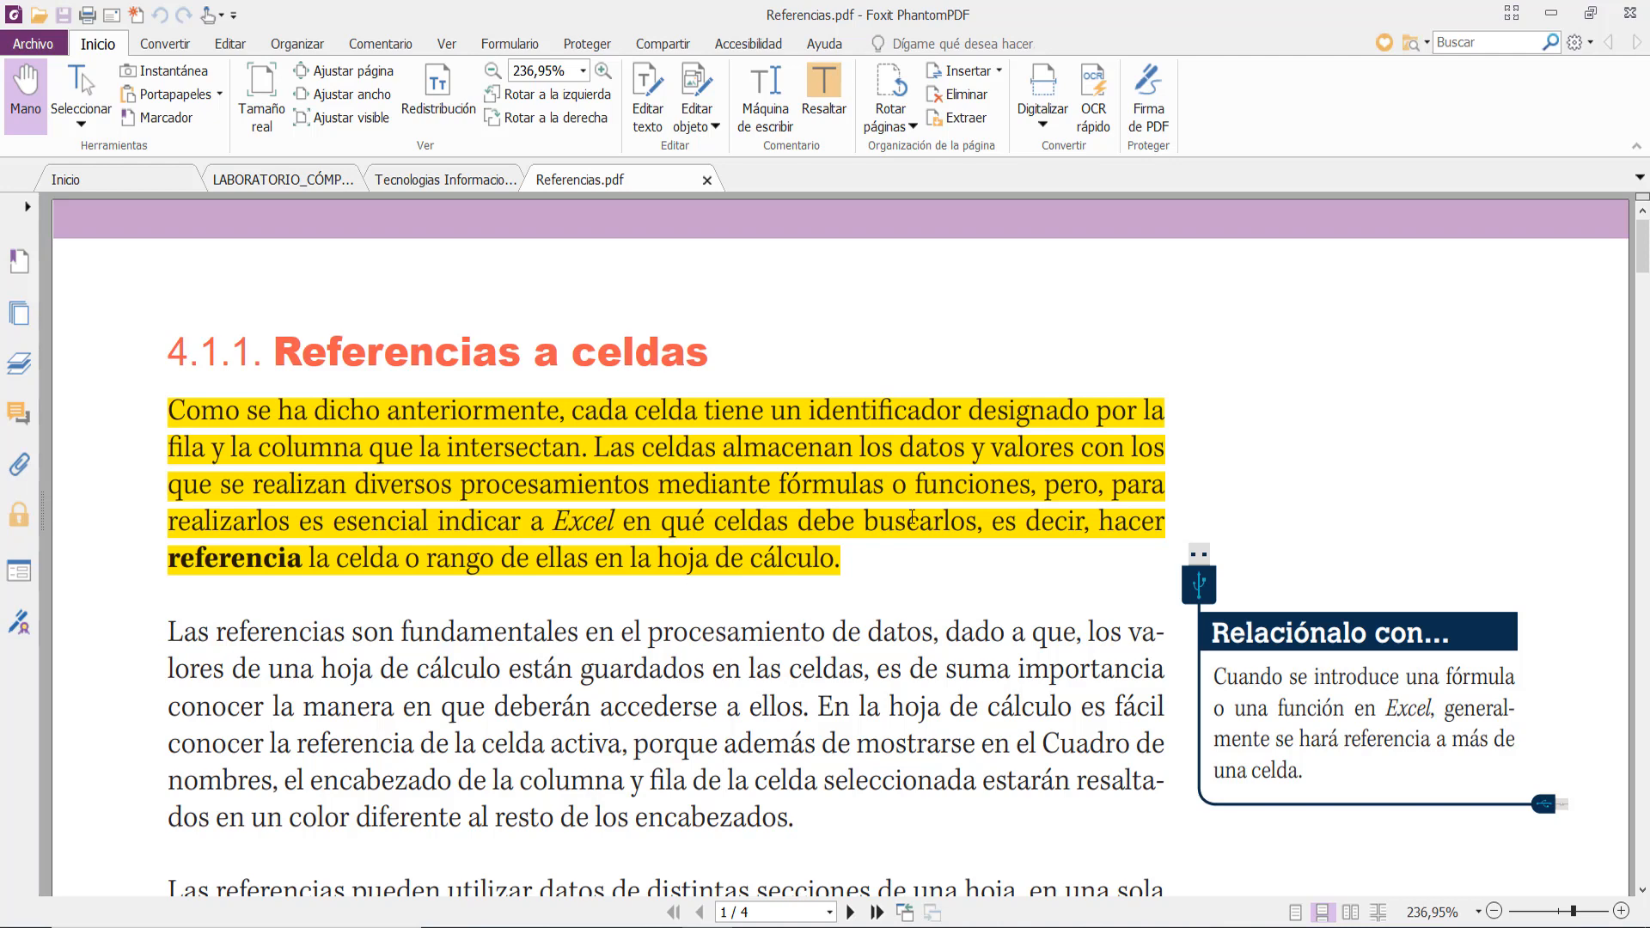
Step: Read on through the B3:D7 range reference example to section 4.1.1.1 Referencias relativas
scroll(912, 517, down, 8)
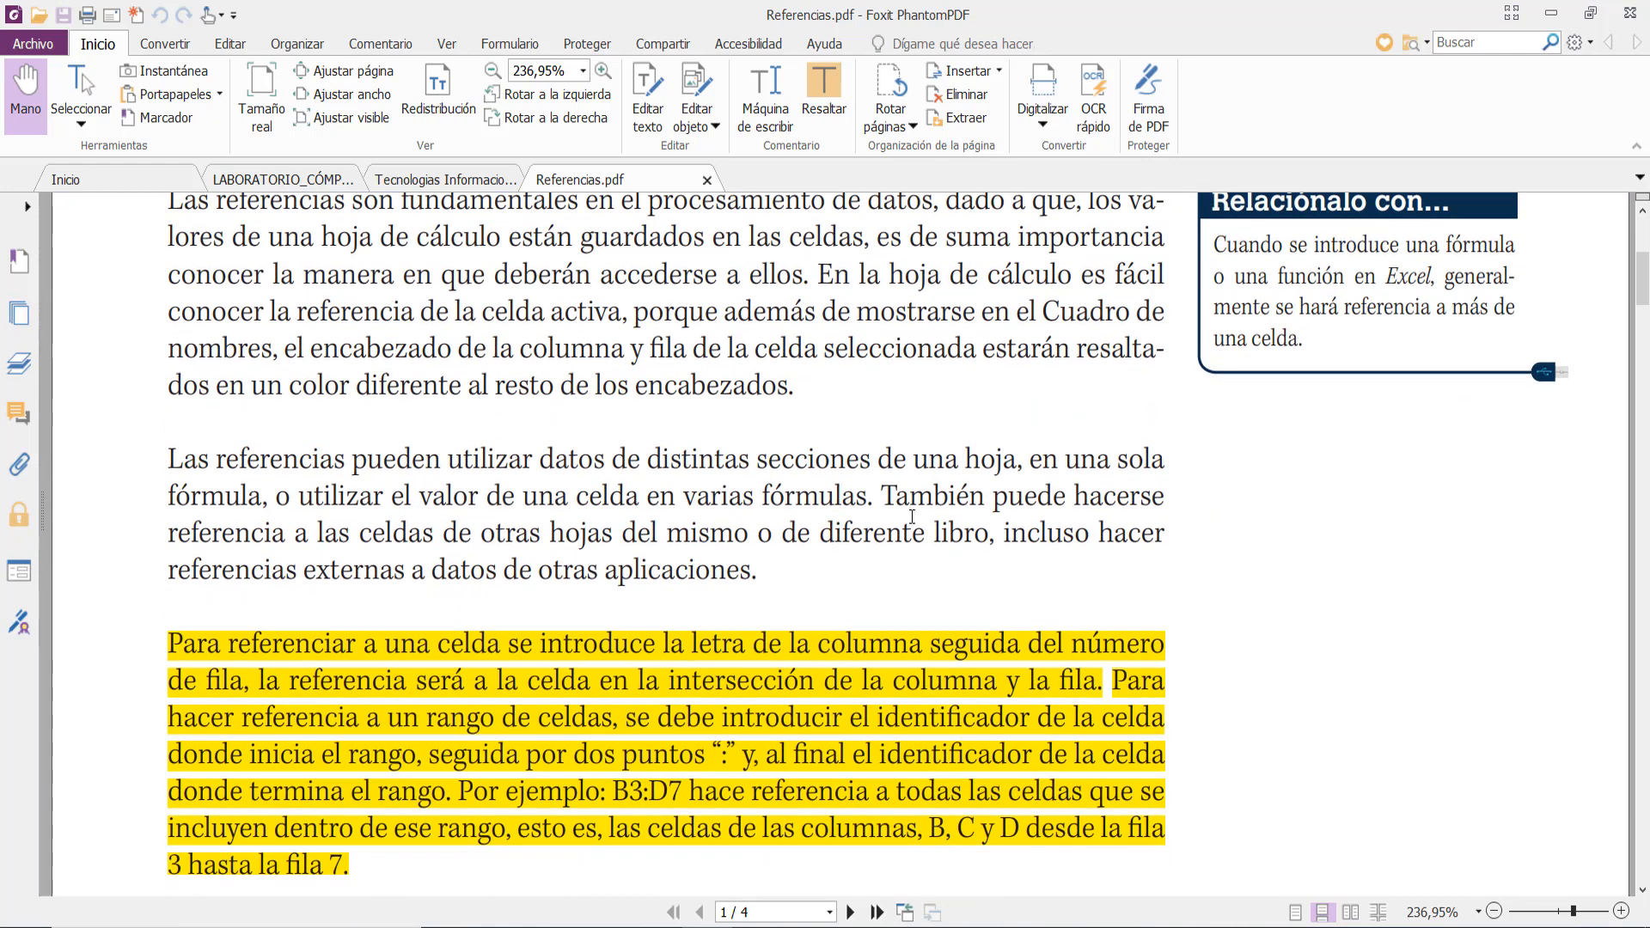
scroll(911, 517, down, 4)
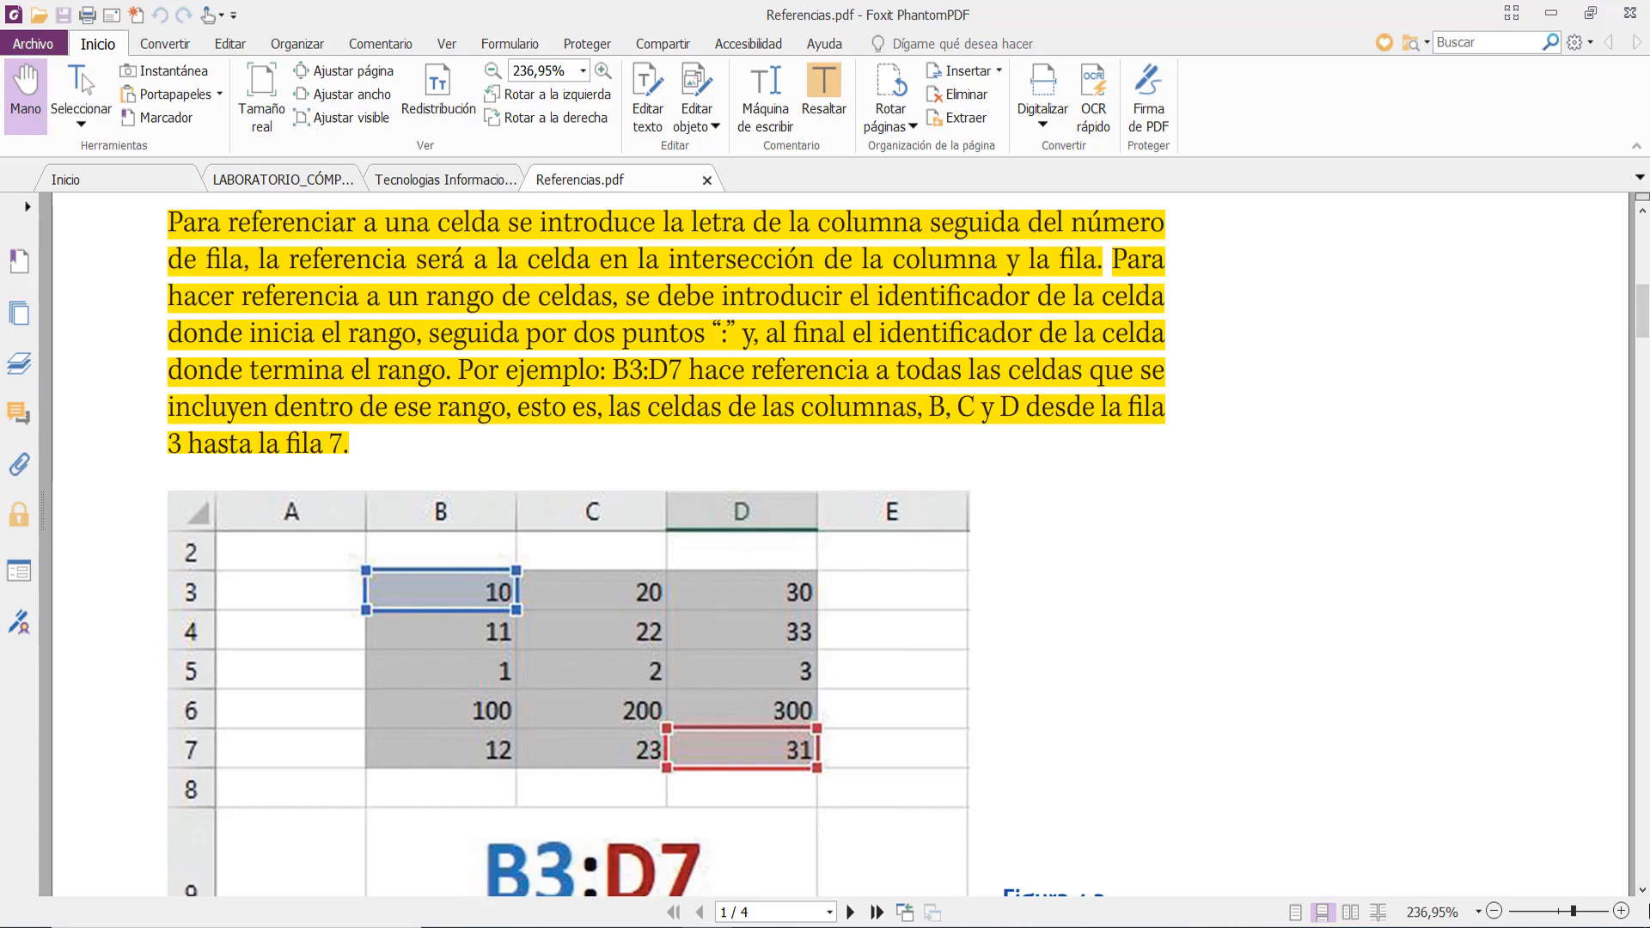
scroll(1253, 809, down, 1)
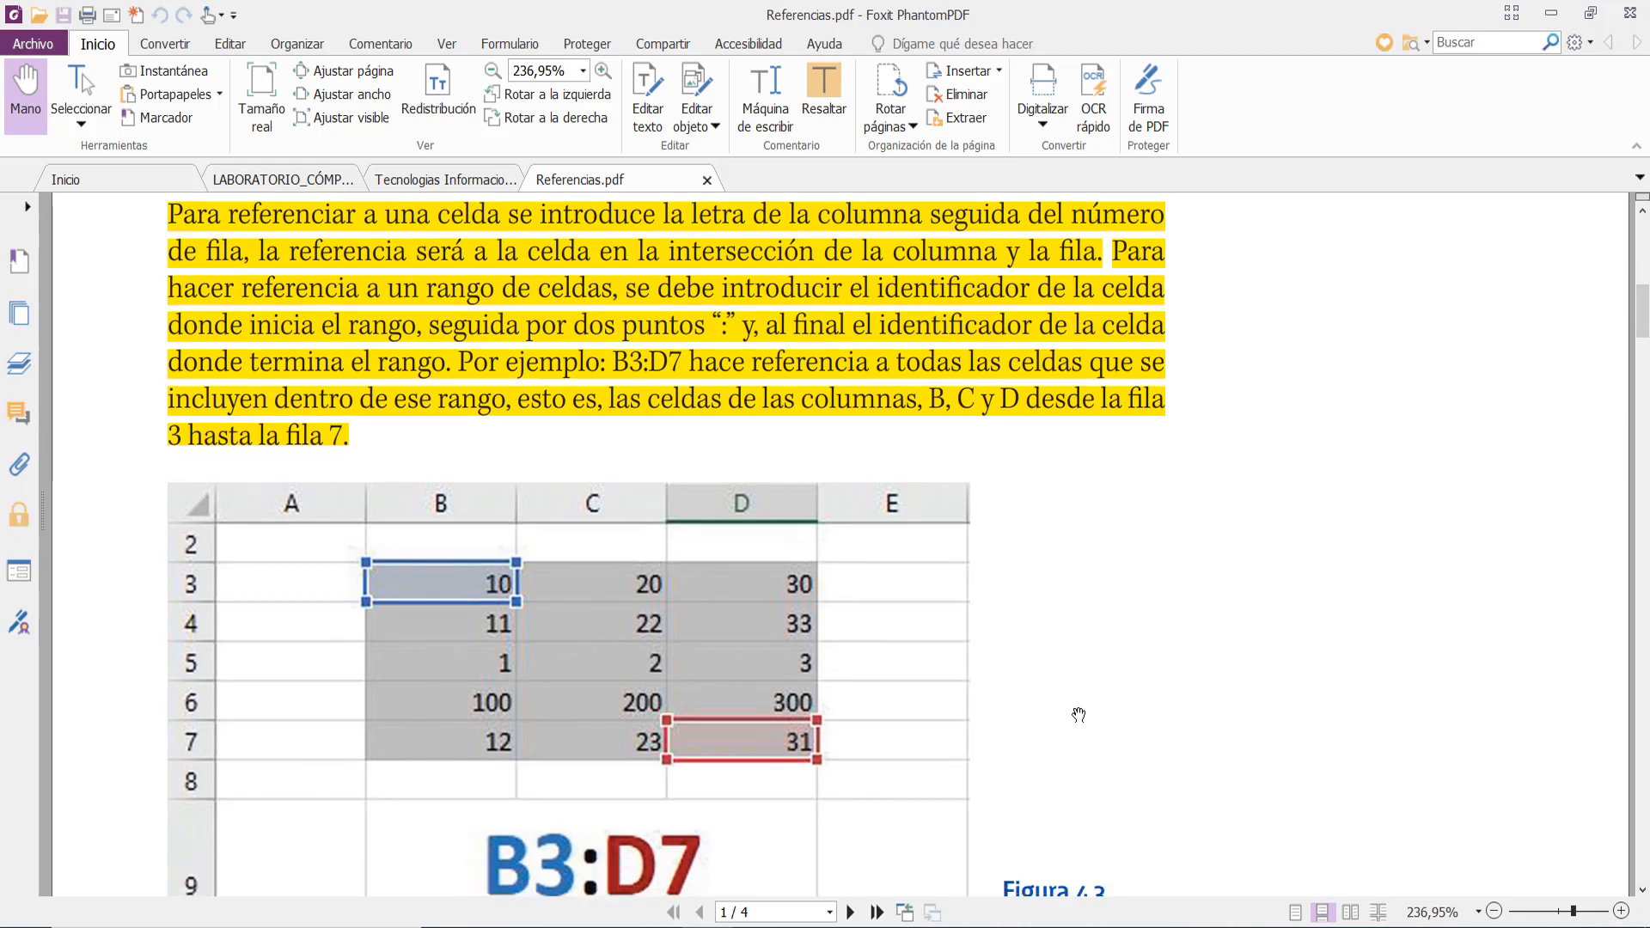
scroll(1078, 715, down, 3)
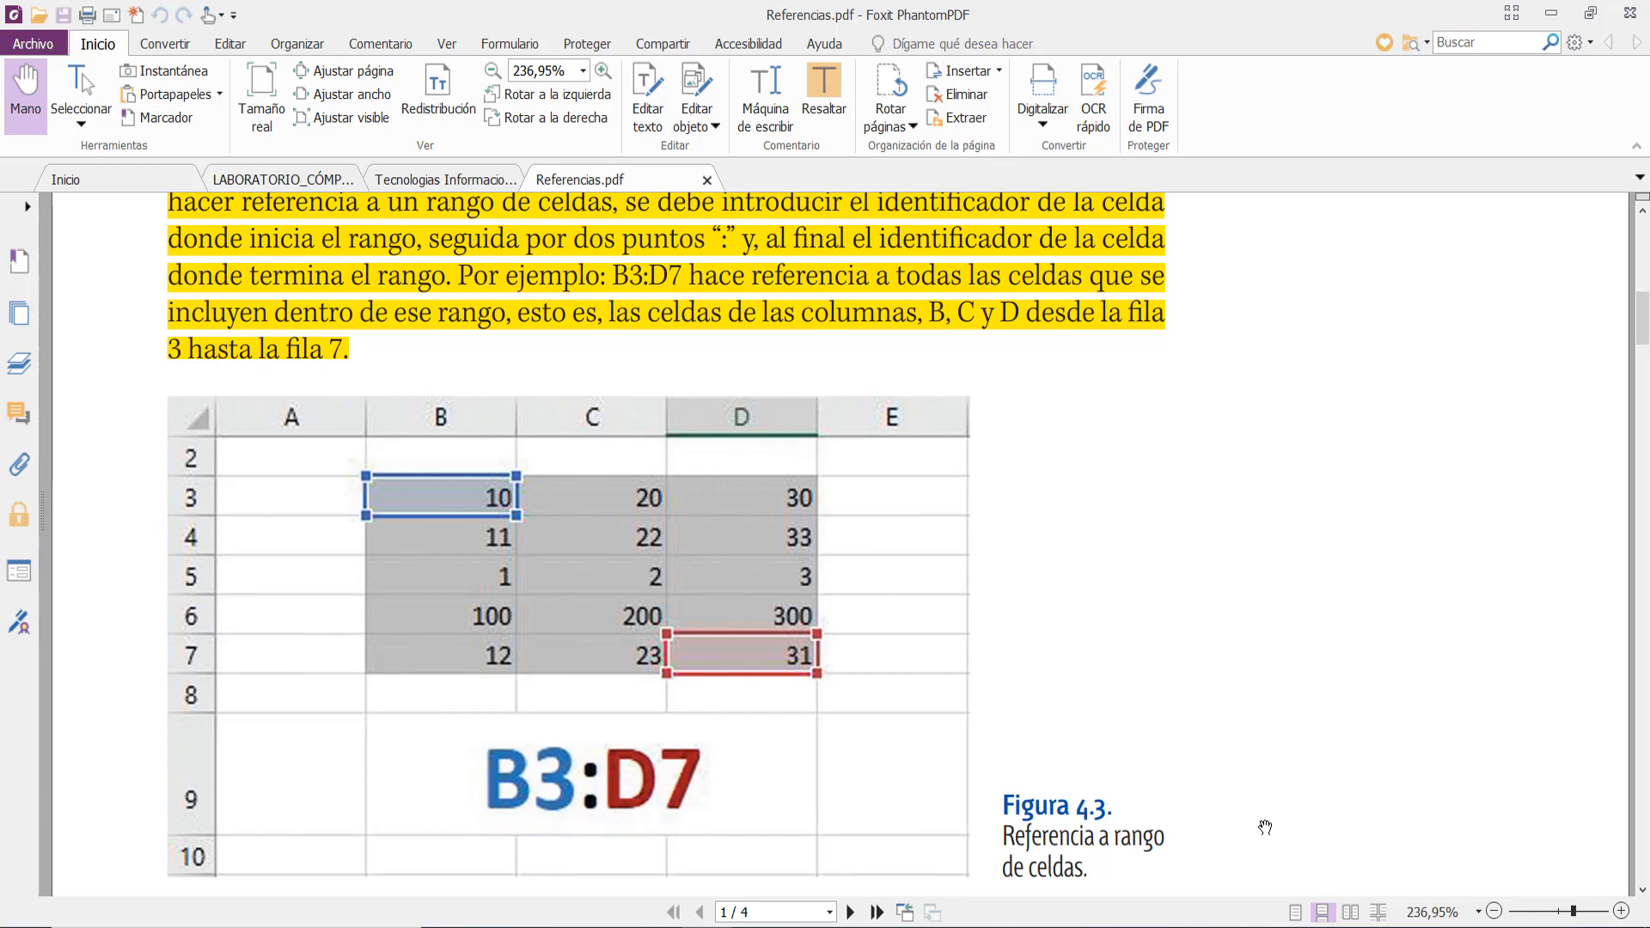
scroll(1265, 828, down, 10)
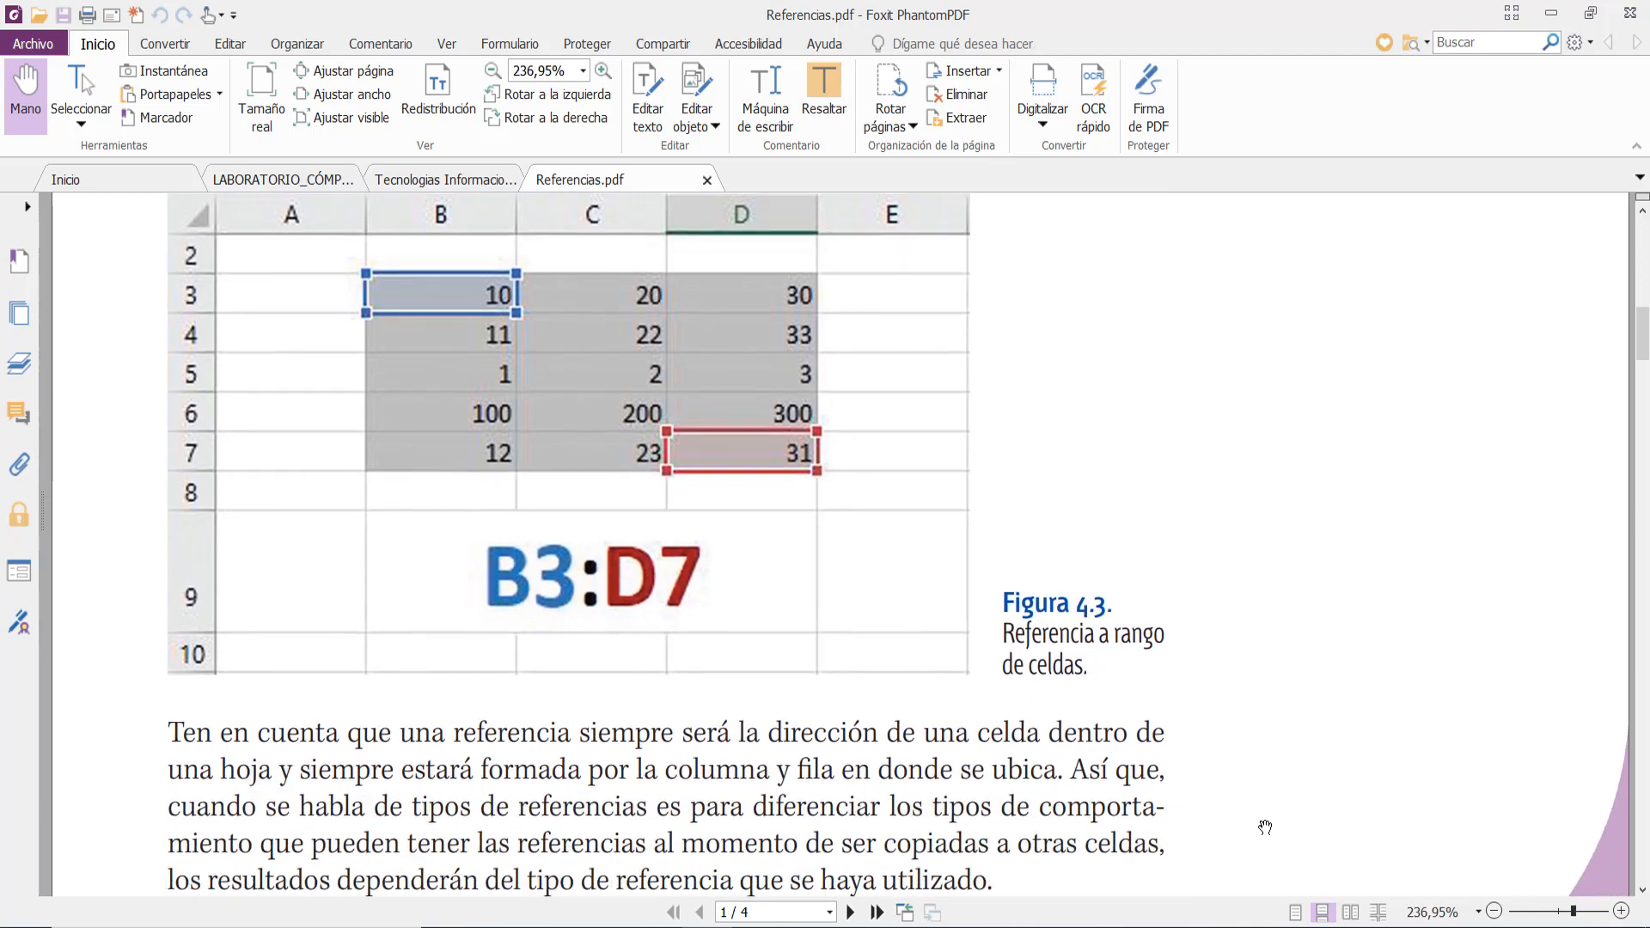
scroll(1265, 828, down, 12)
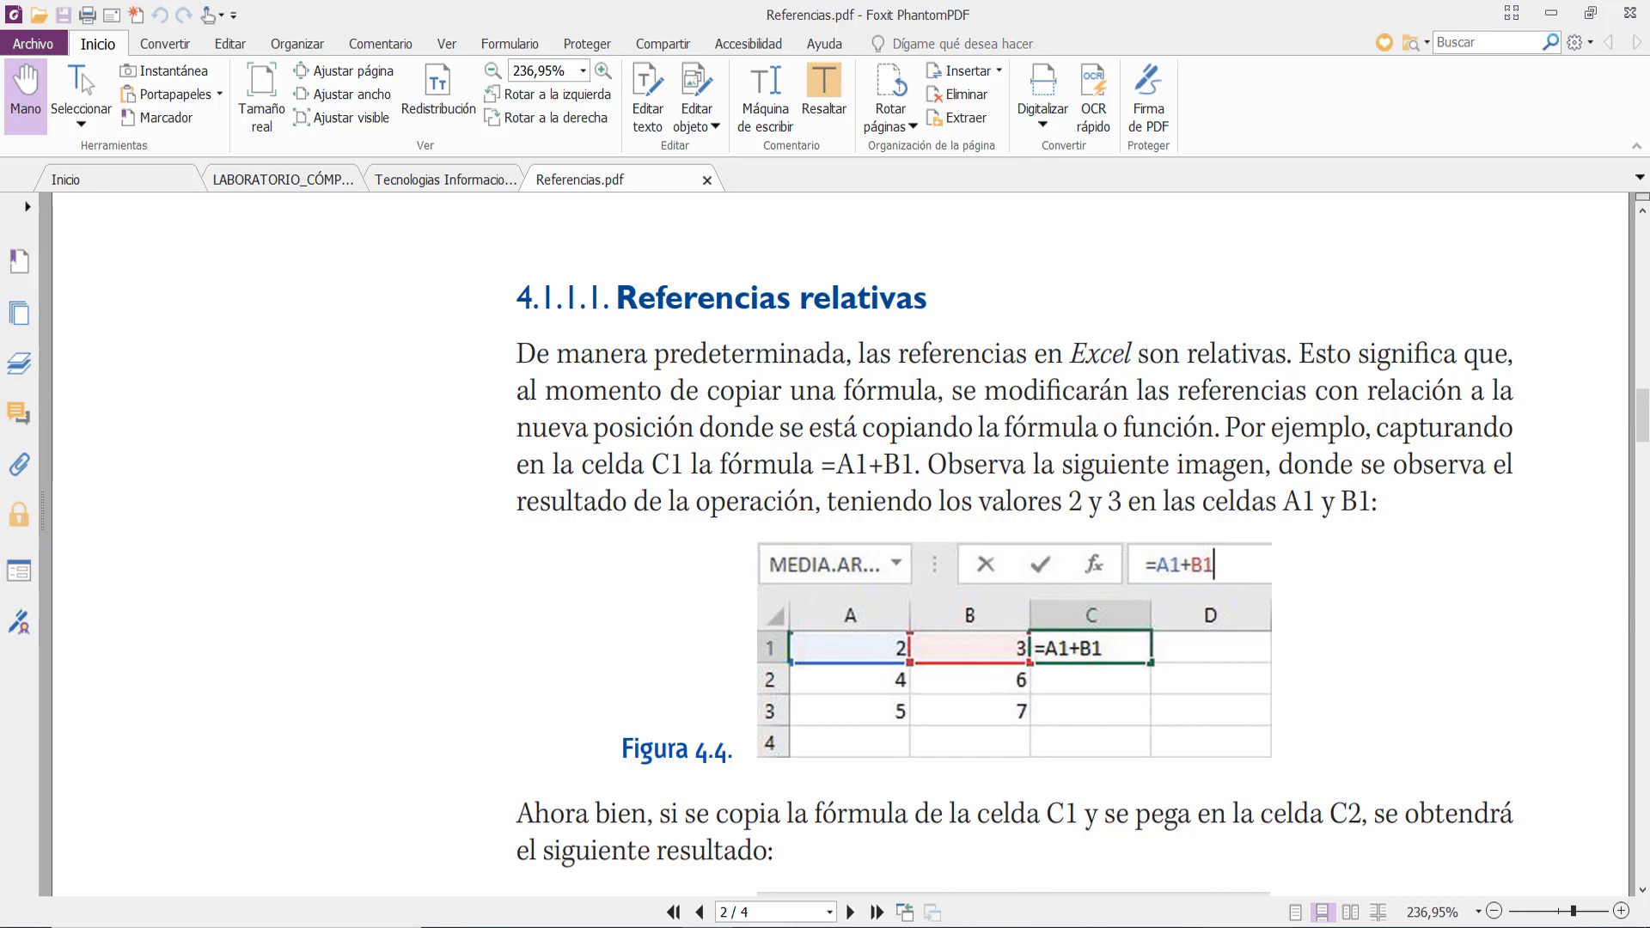
Step: Switch to the referencias workbook in Excel and enter the formula =A1*B1 in cell C1 of Hoja1
click(985, 926)
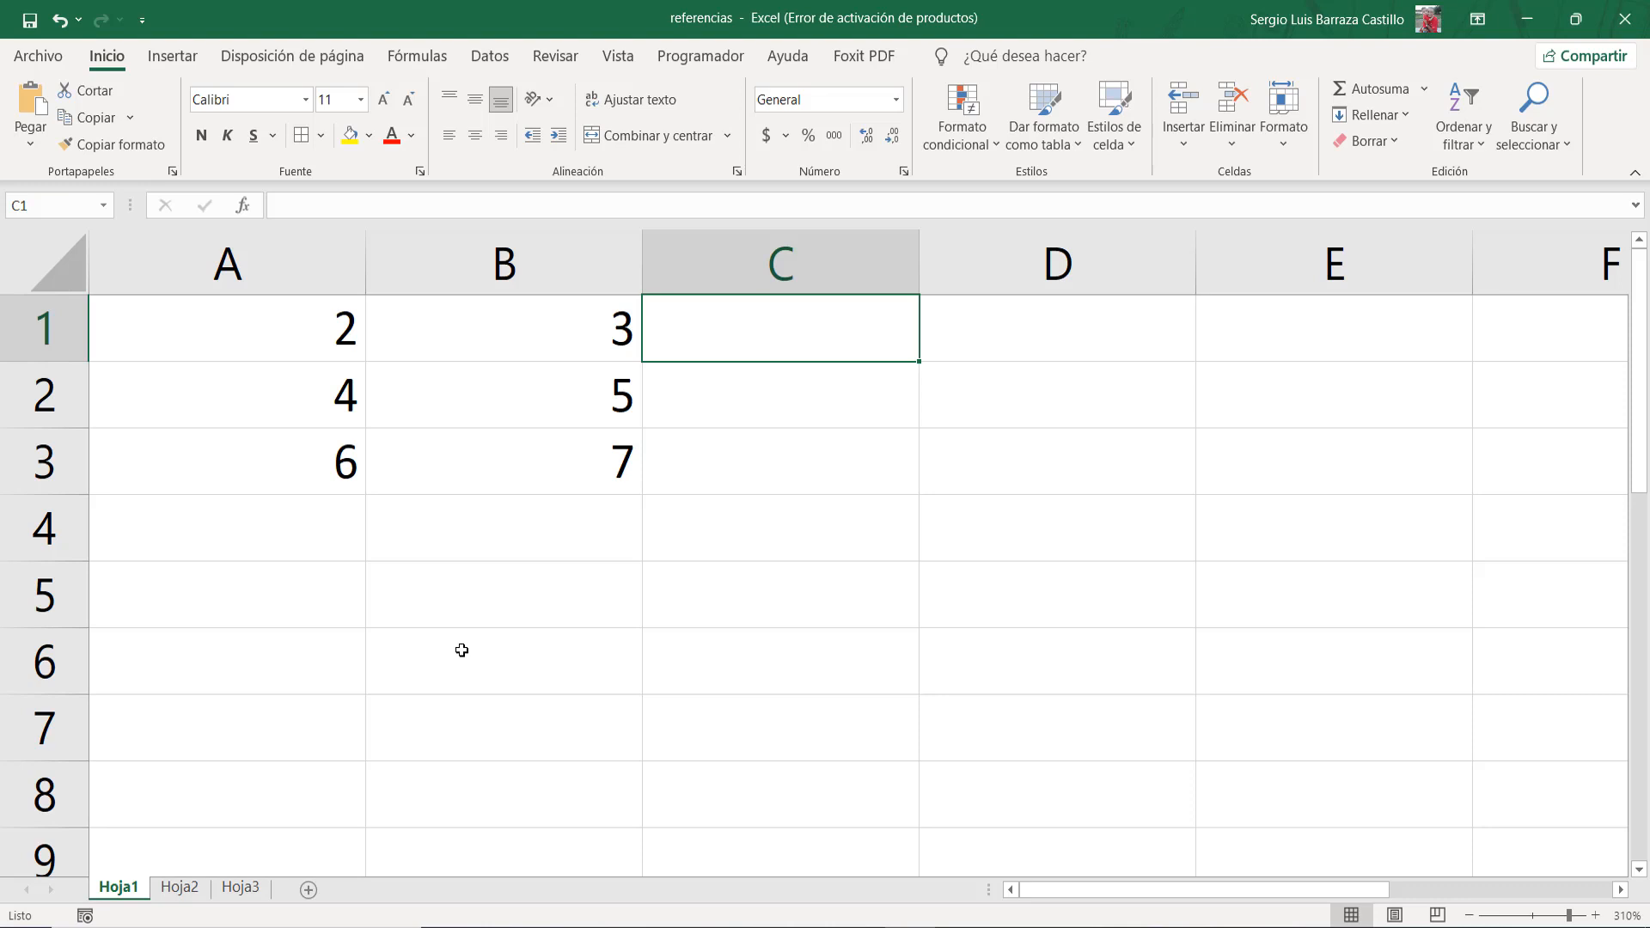
text(=)
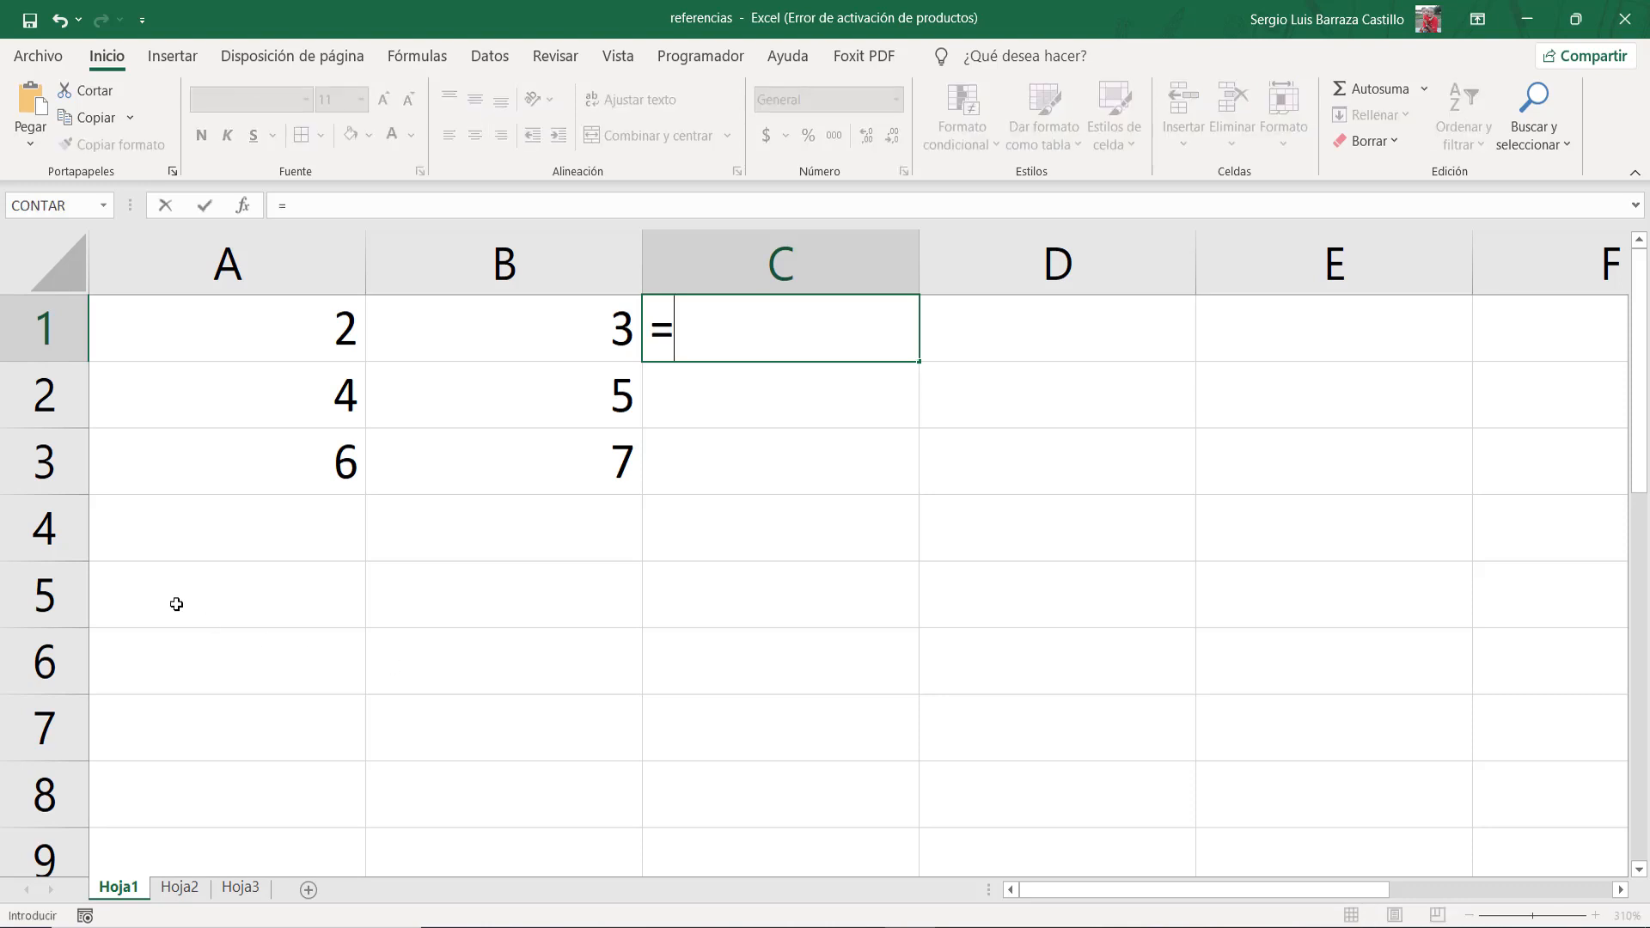
click(271, 351)
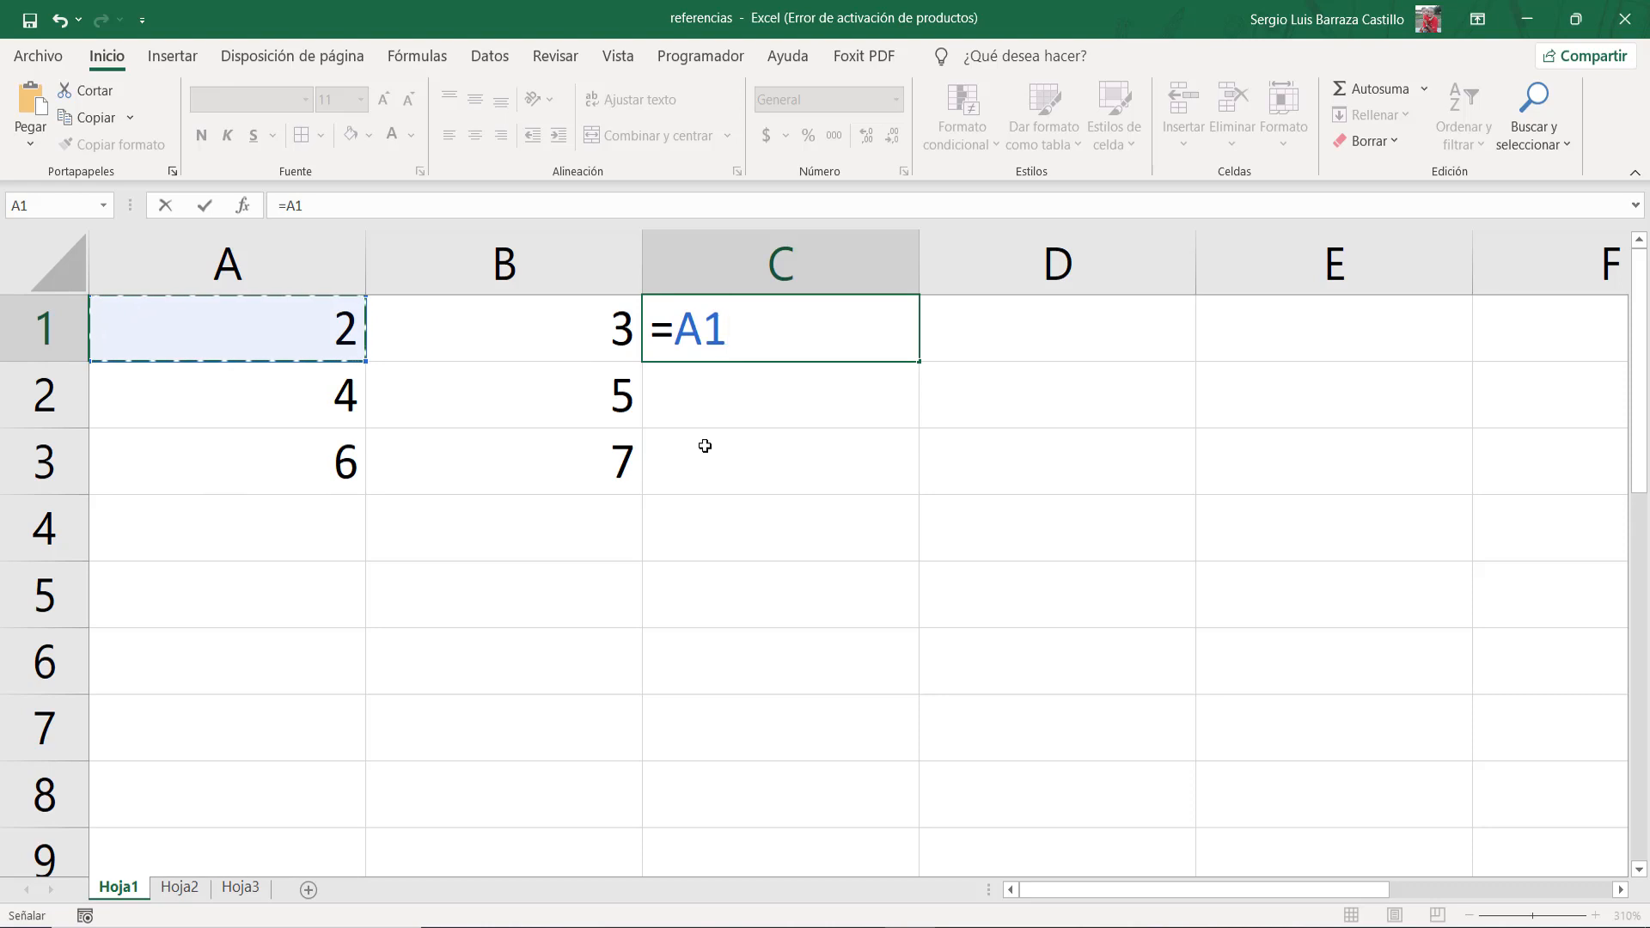
text(*)
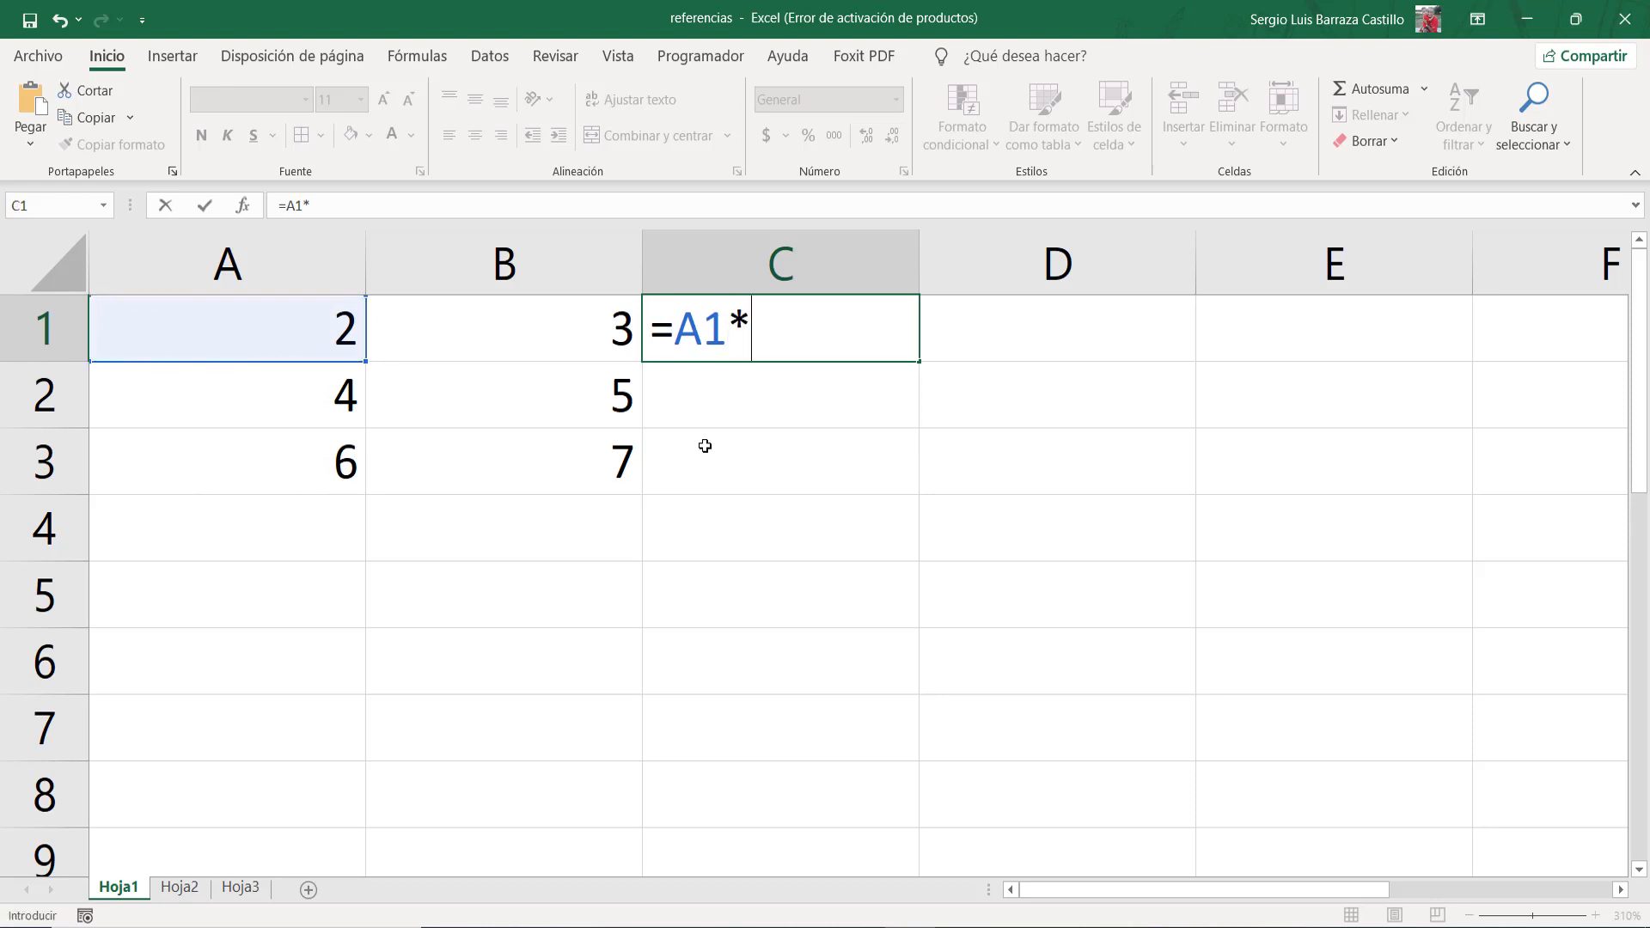
click(561, 329)
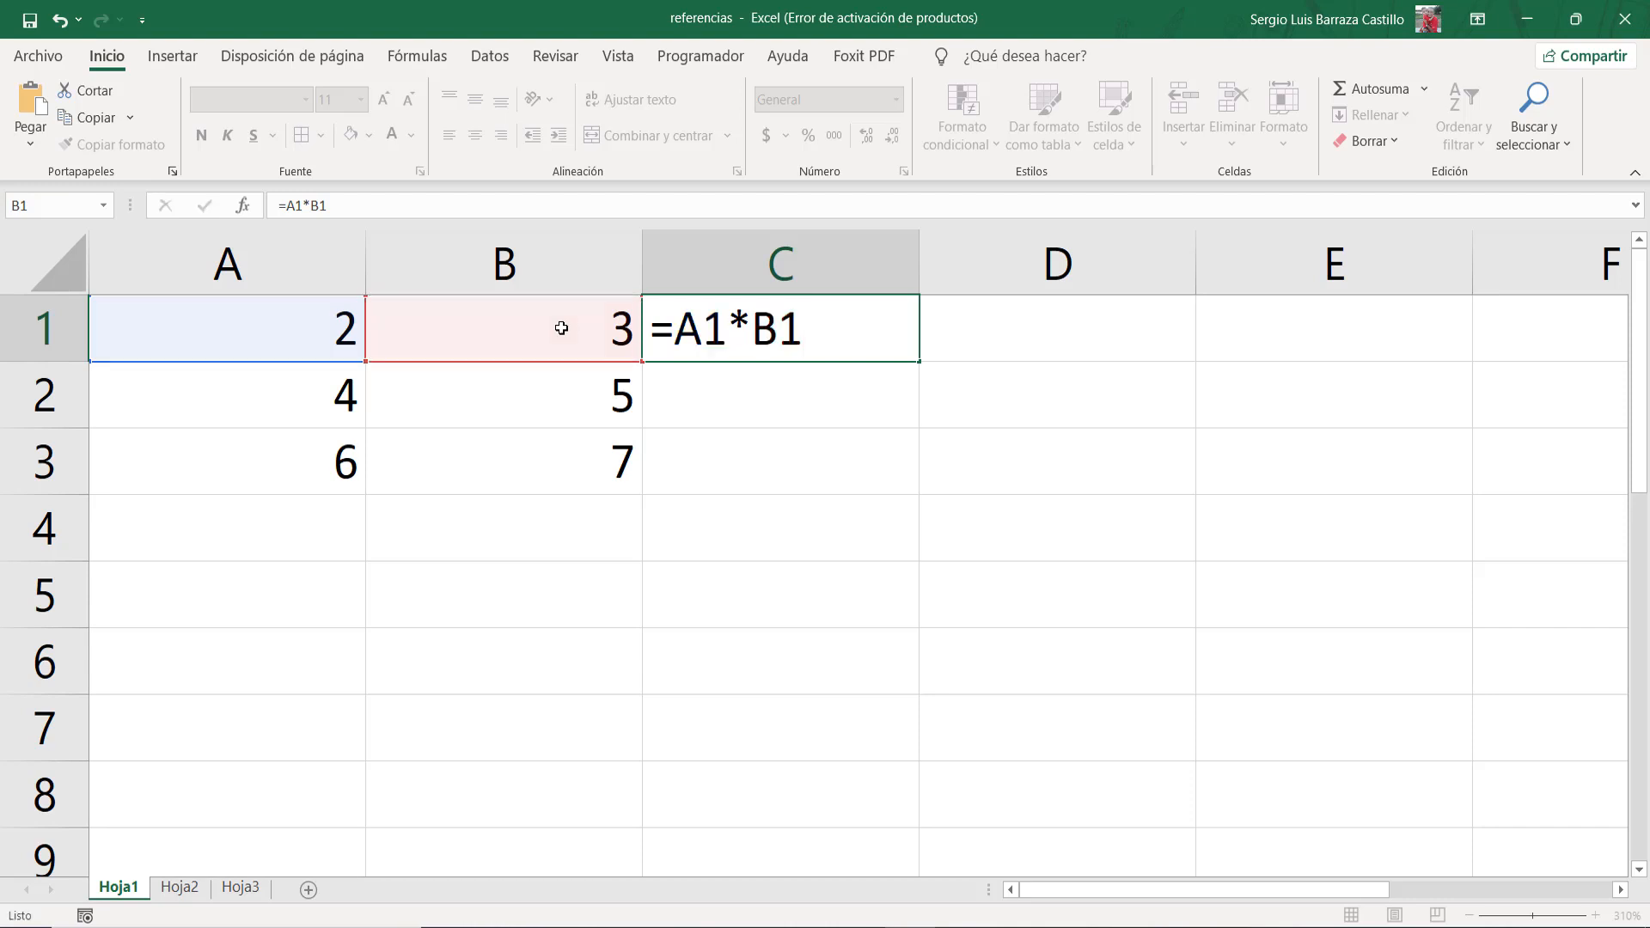
key(Return)
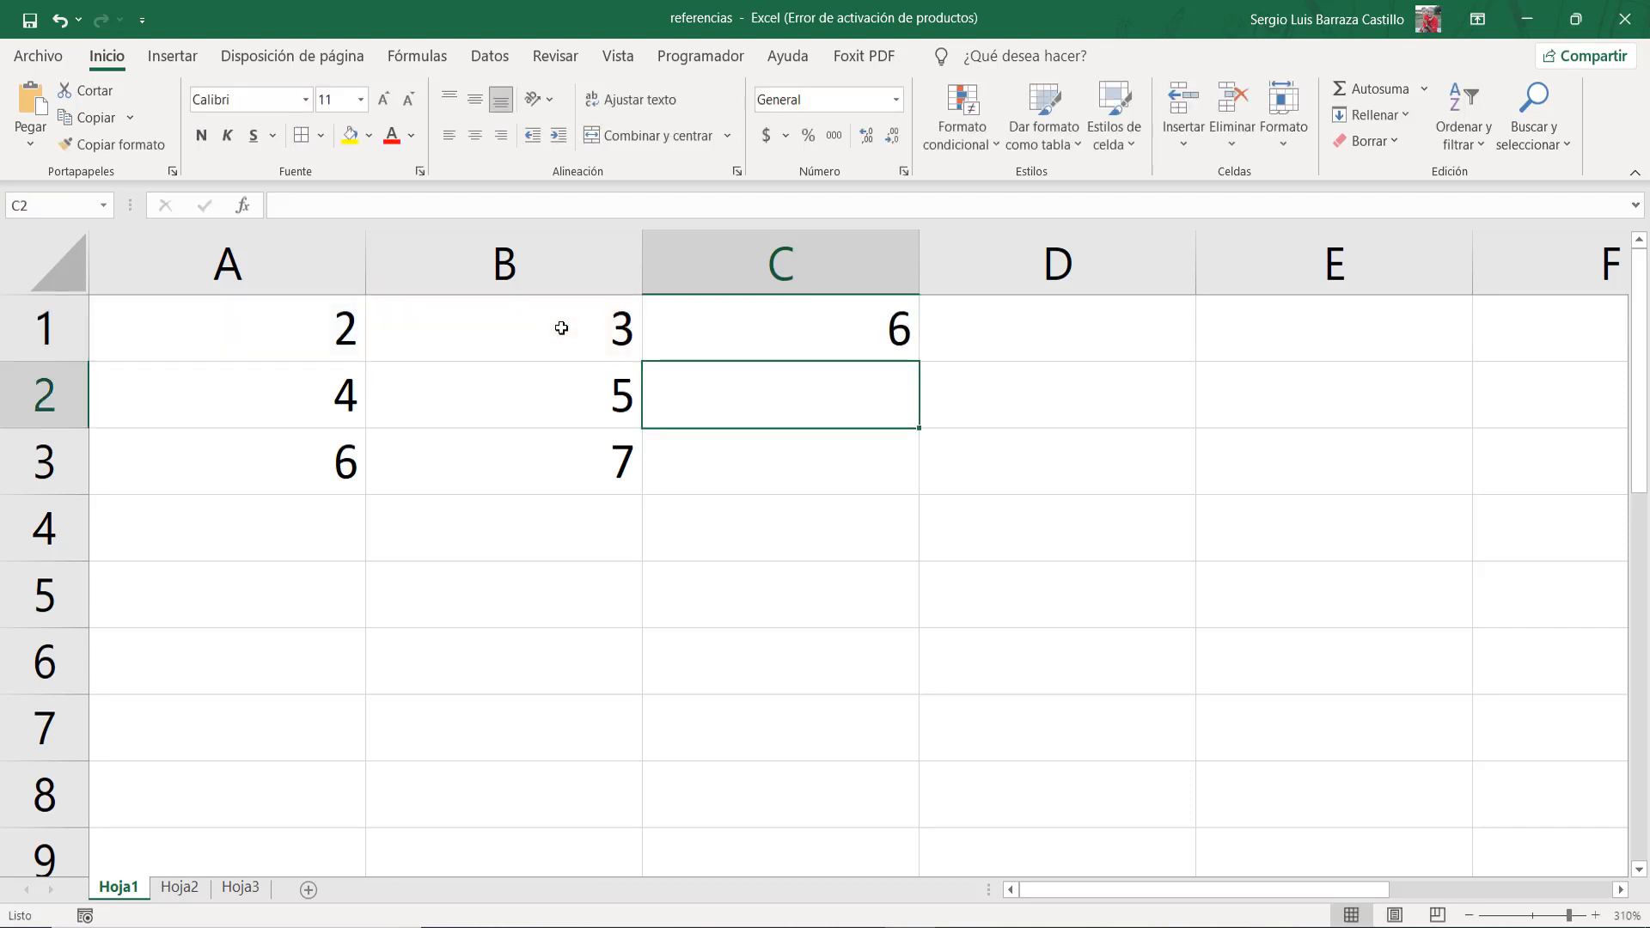
Step: Display the formula in C1 and fill it down through C3
key(Up)
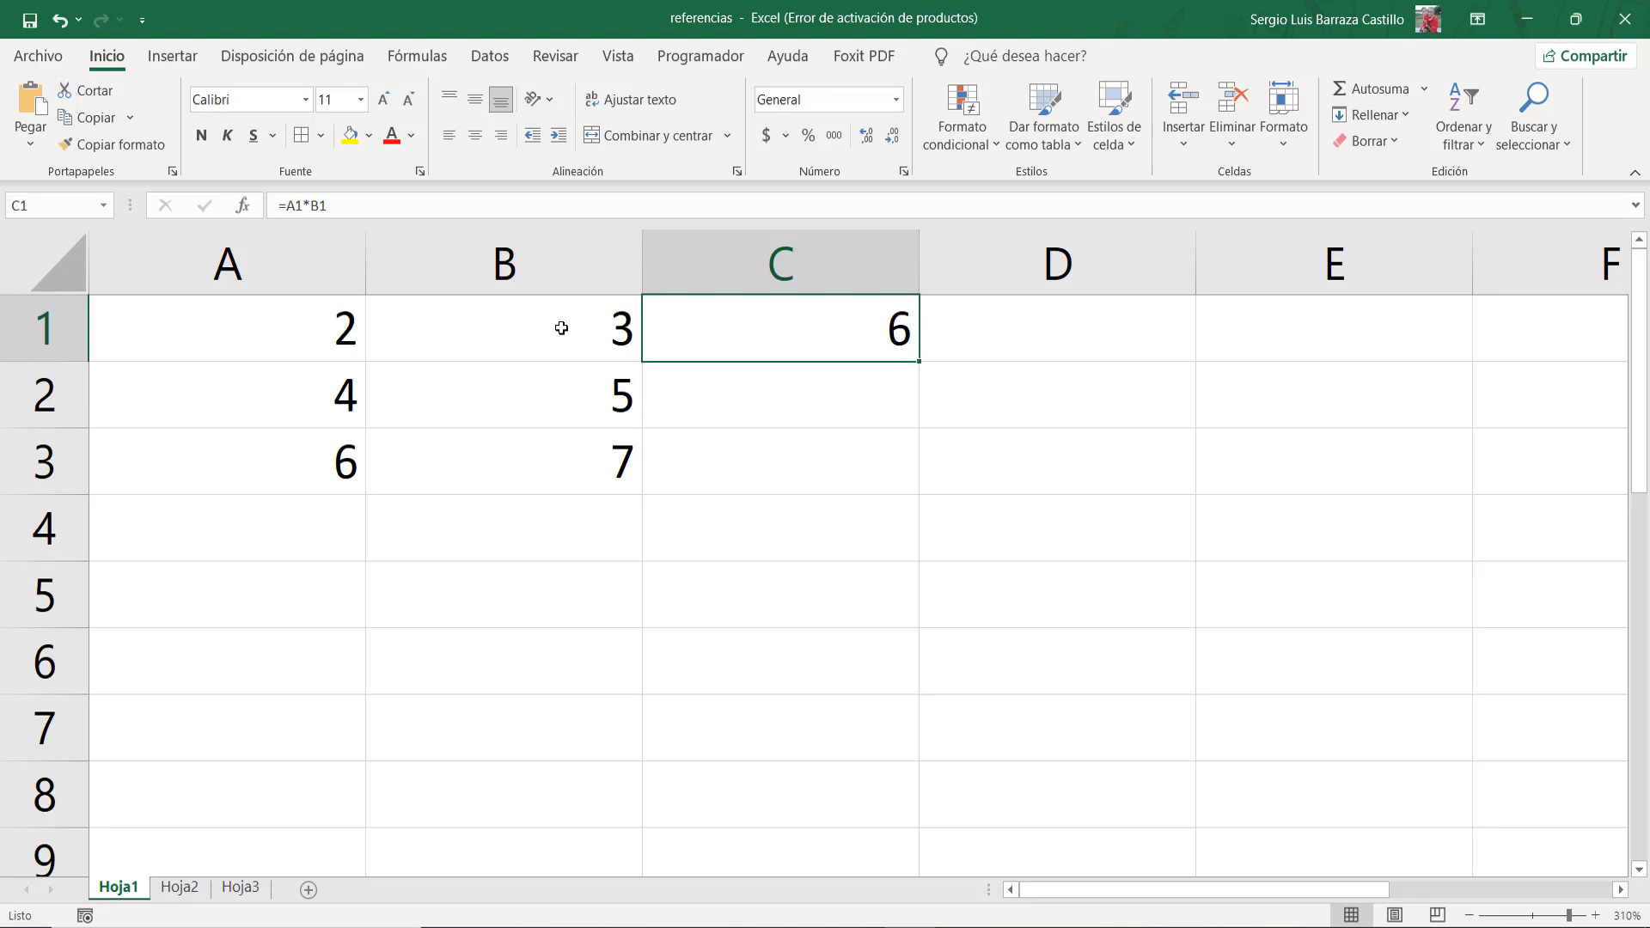
key(F2)
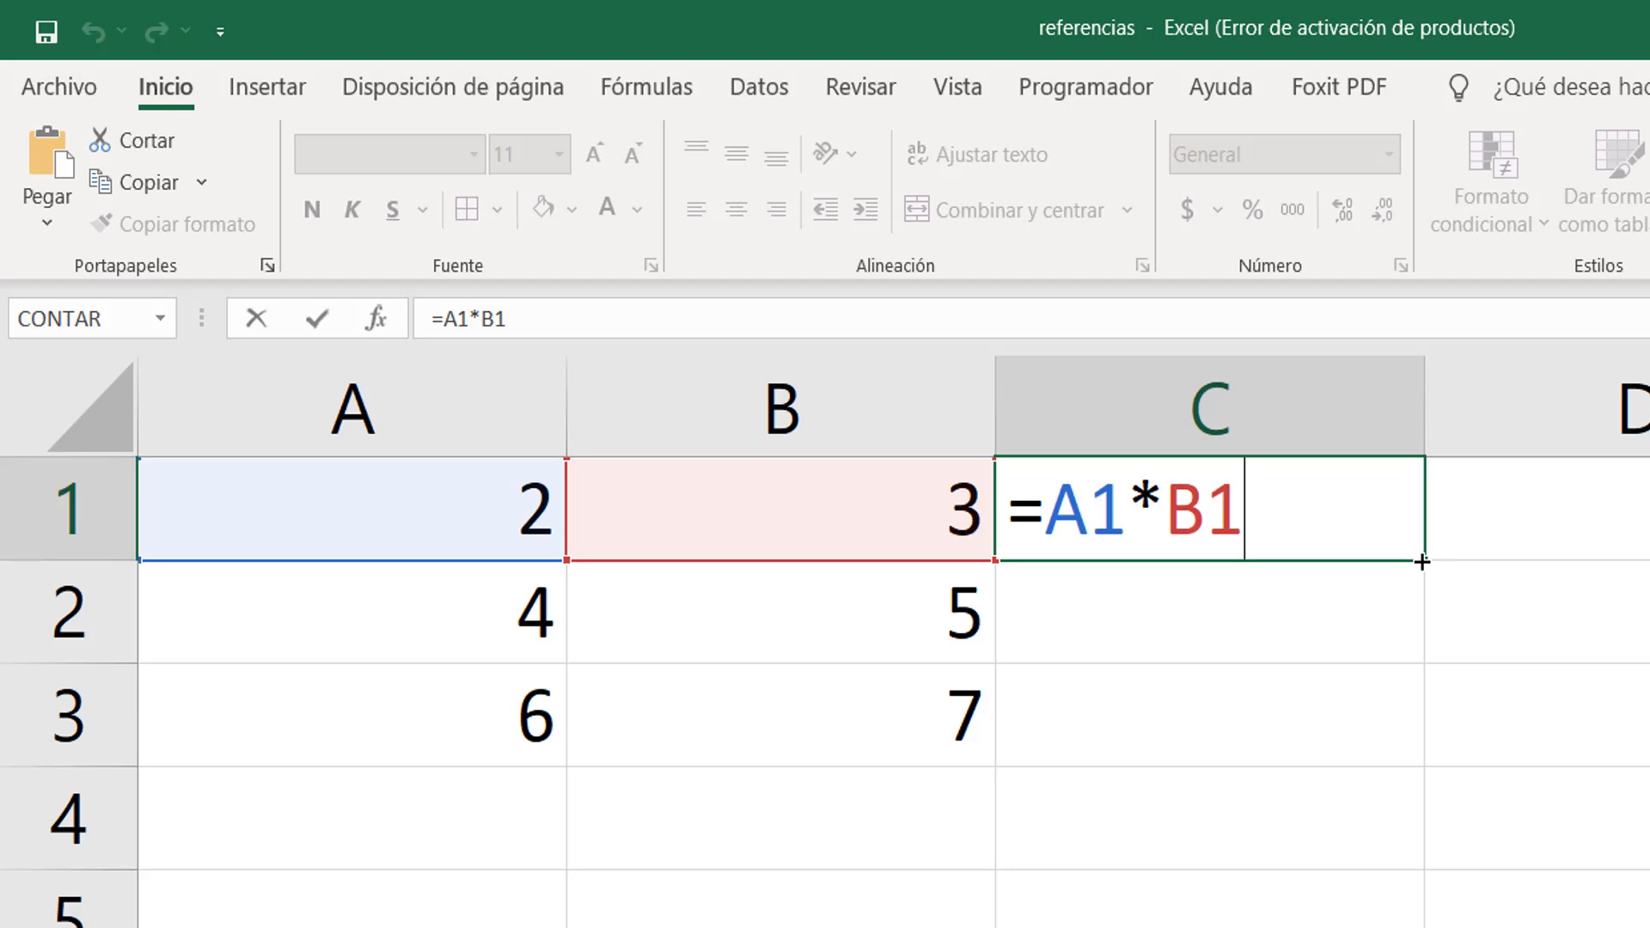
key(ctrl+Return)
drag(1422, 561, 1418, 763)
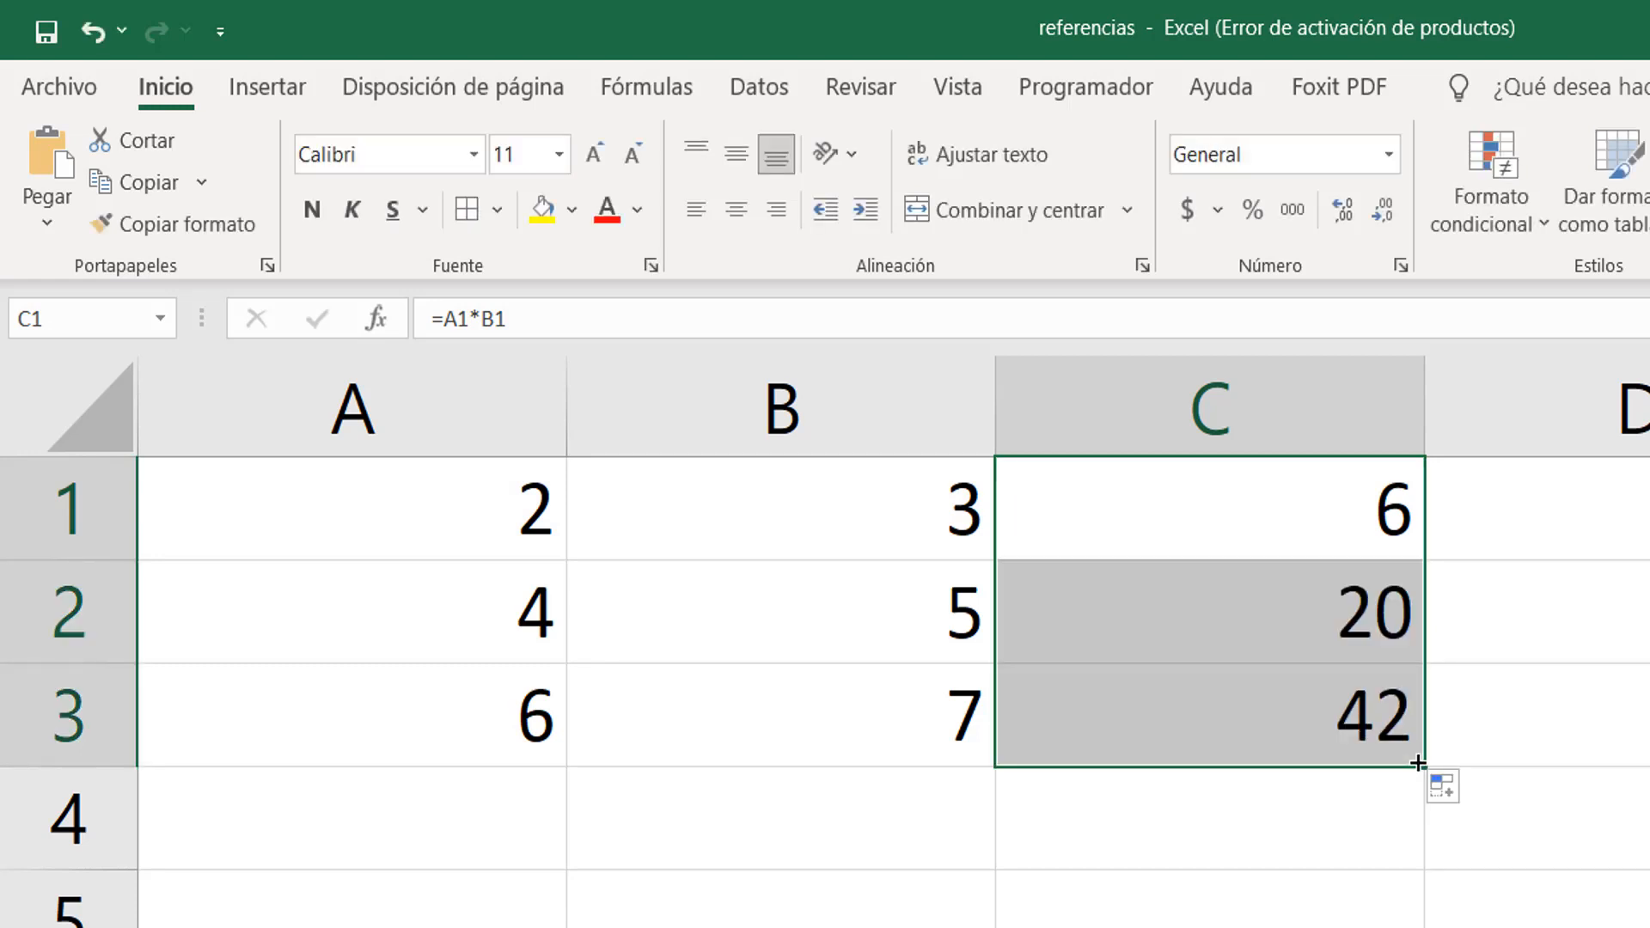
Step: Check the formulas in C2 and C1, and fill C1 down through C3 again
click(1267, 633)
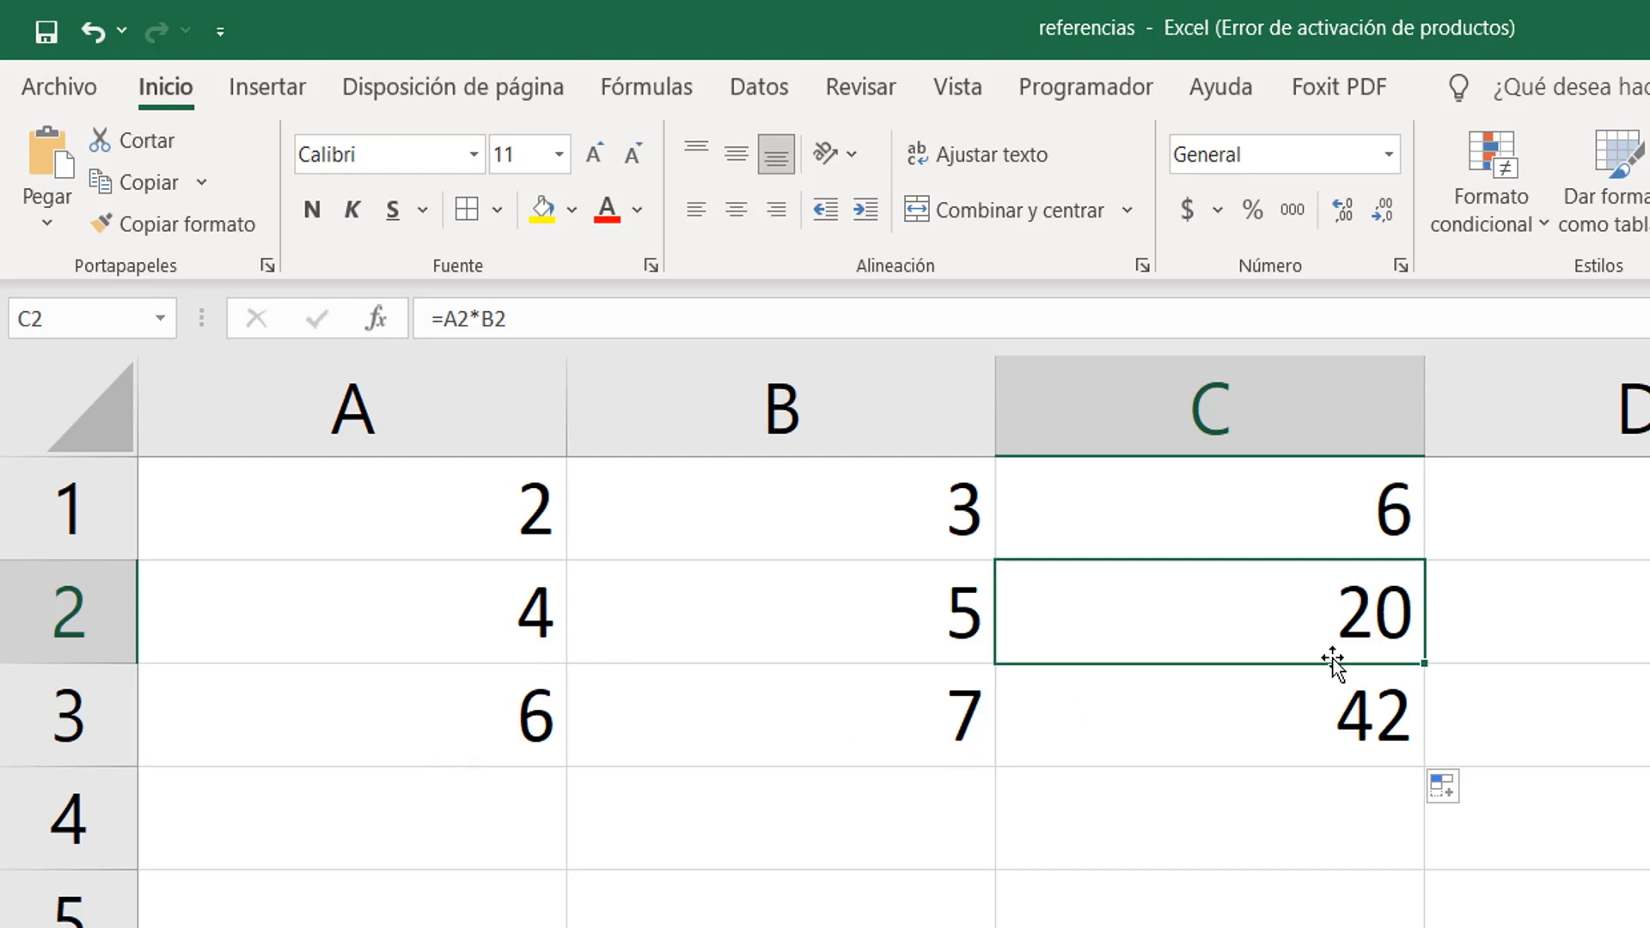
click(1298, 513)
double_click(1218, 513)
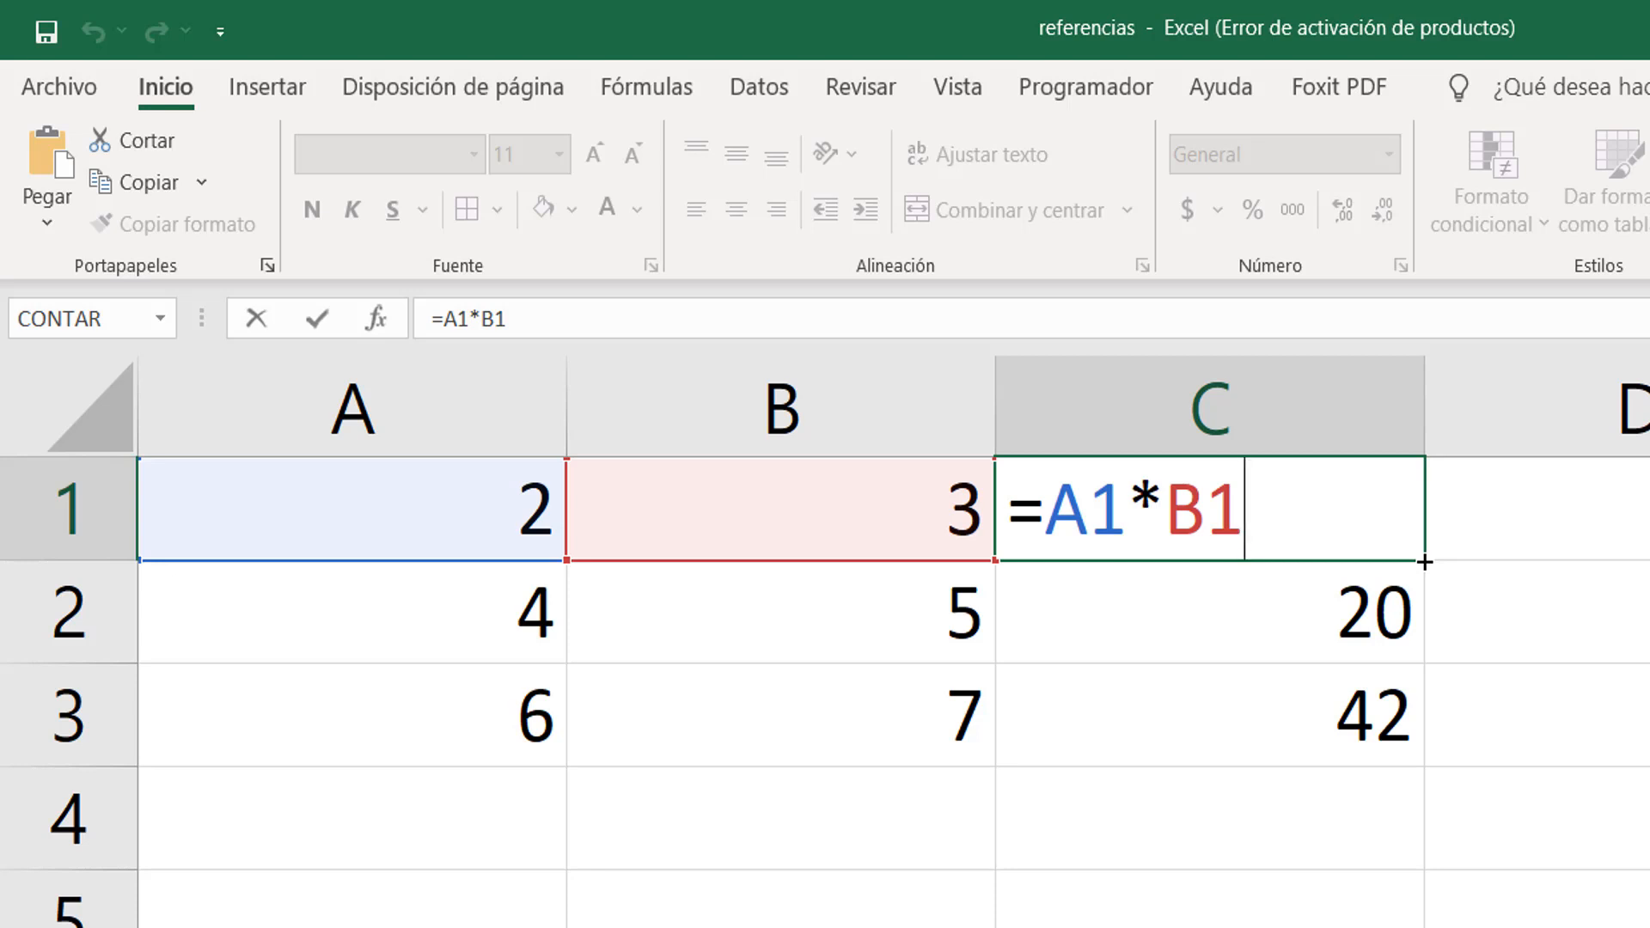
drag(1424, 562, 1418, 737)
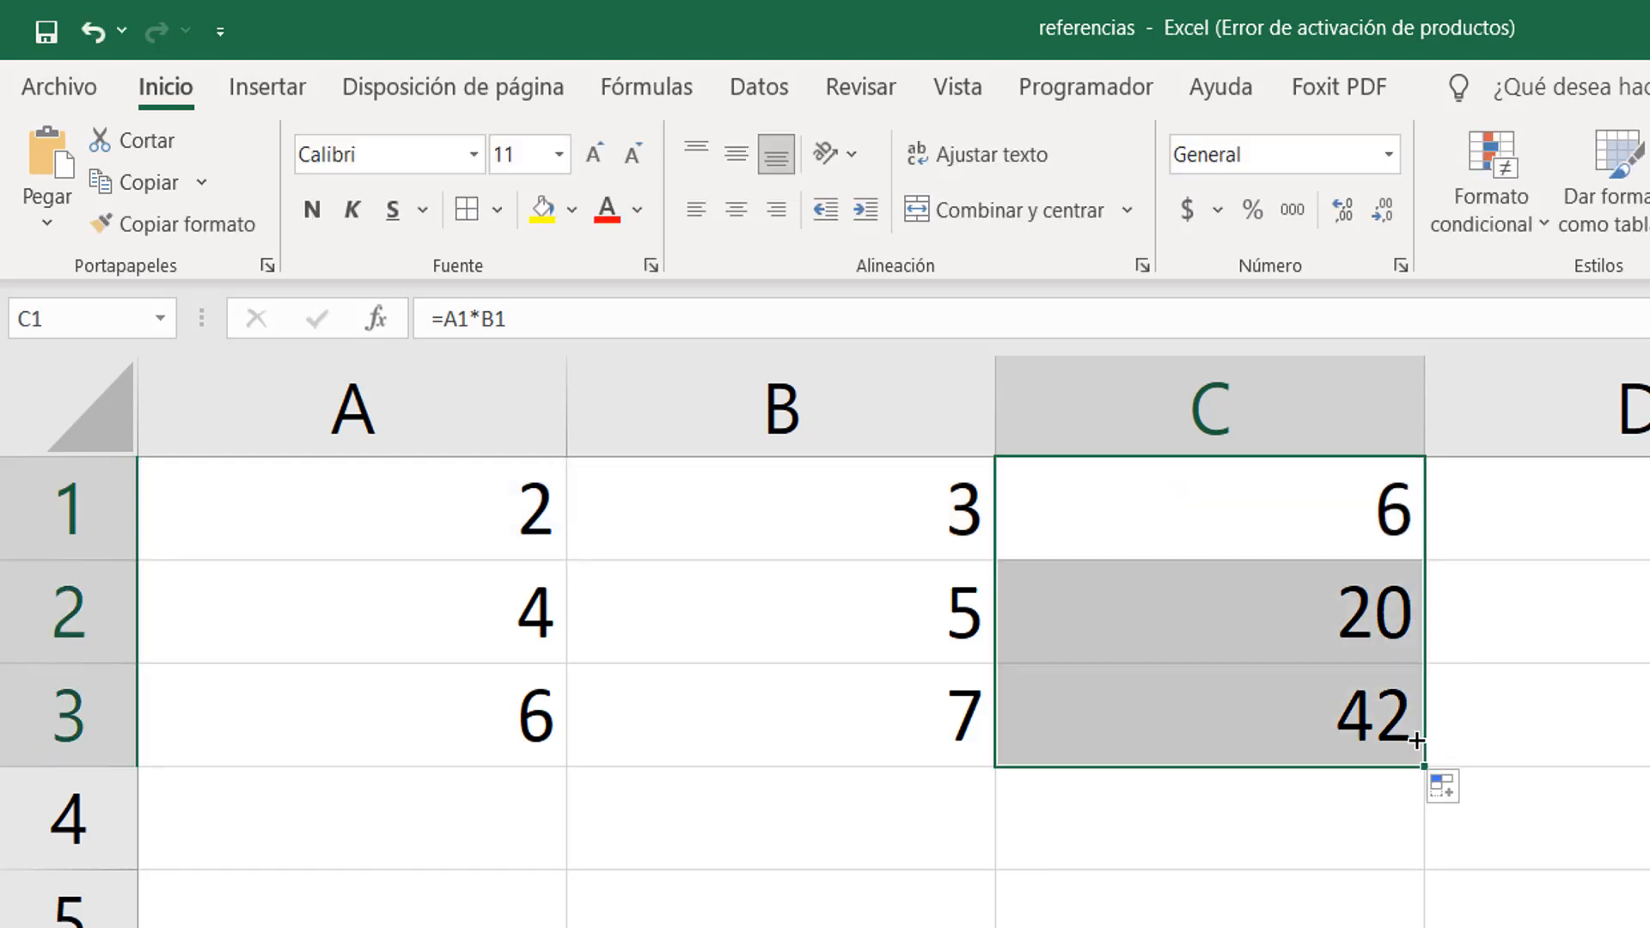
Step: Examine the cell references used in the formulas of C2, C3 and C1
click(1335, 617)
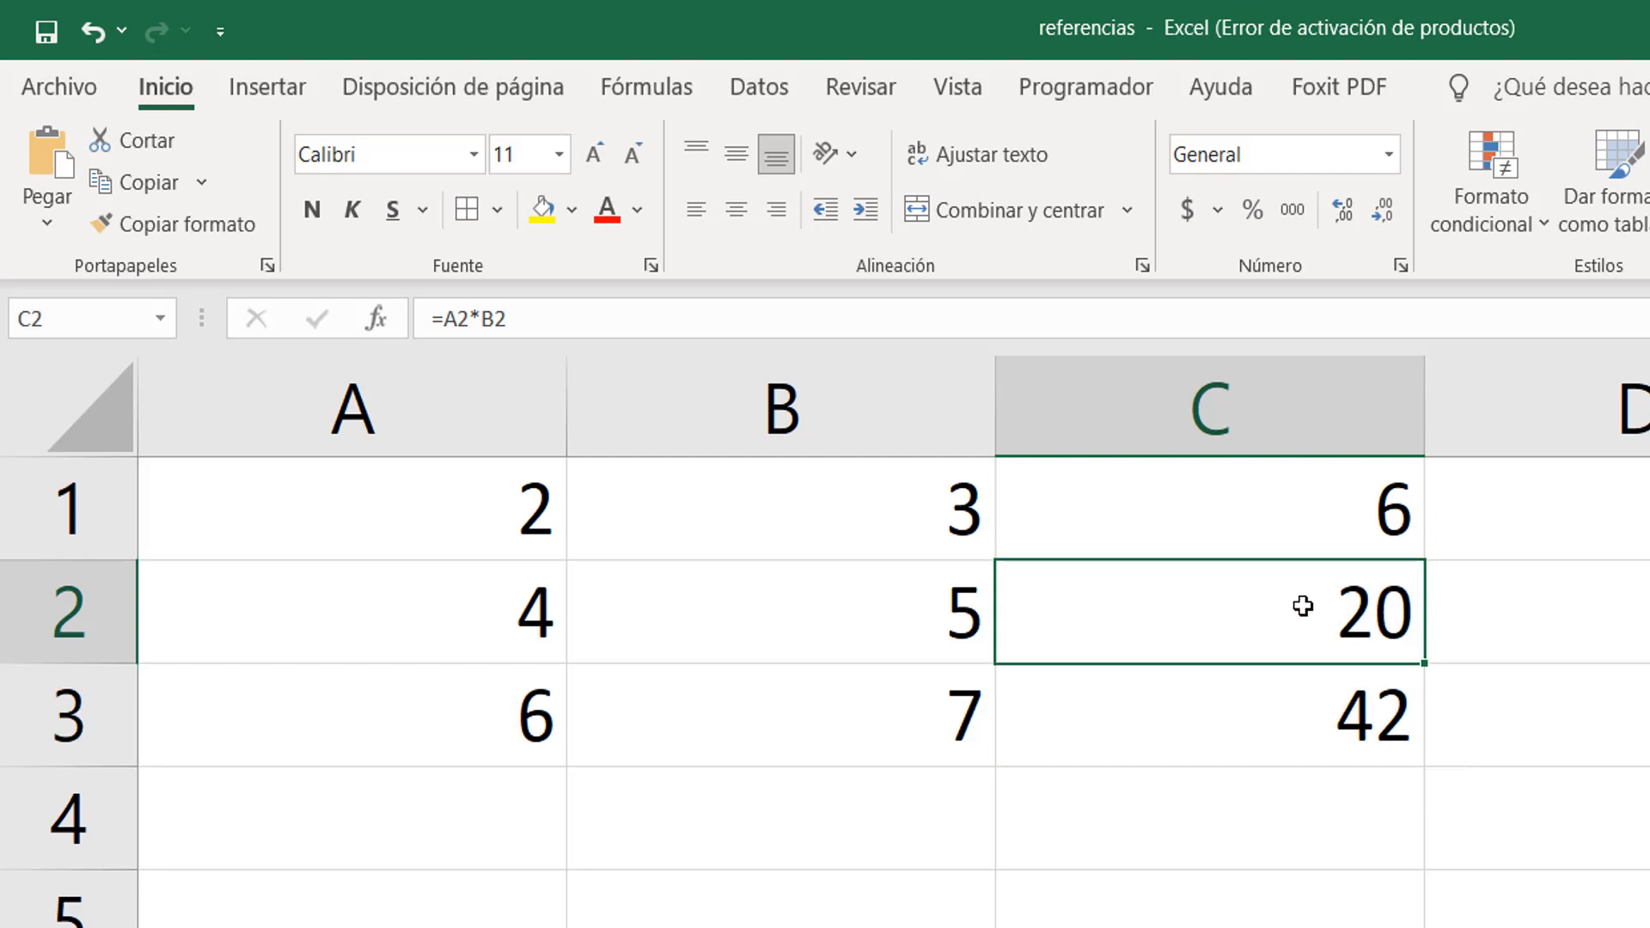
double_click(1303, 606)
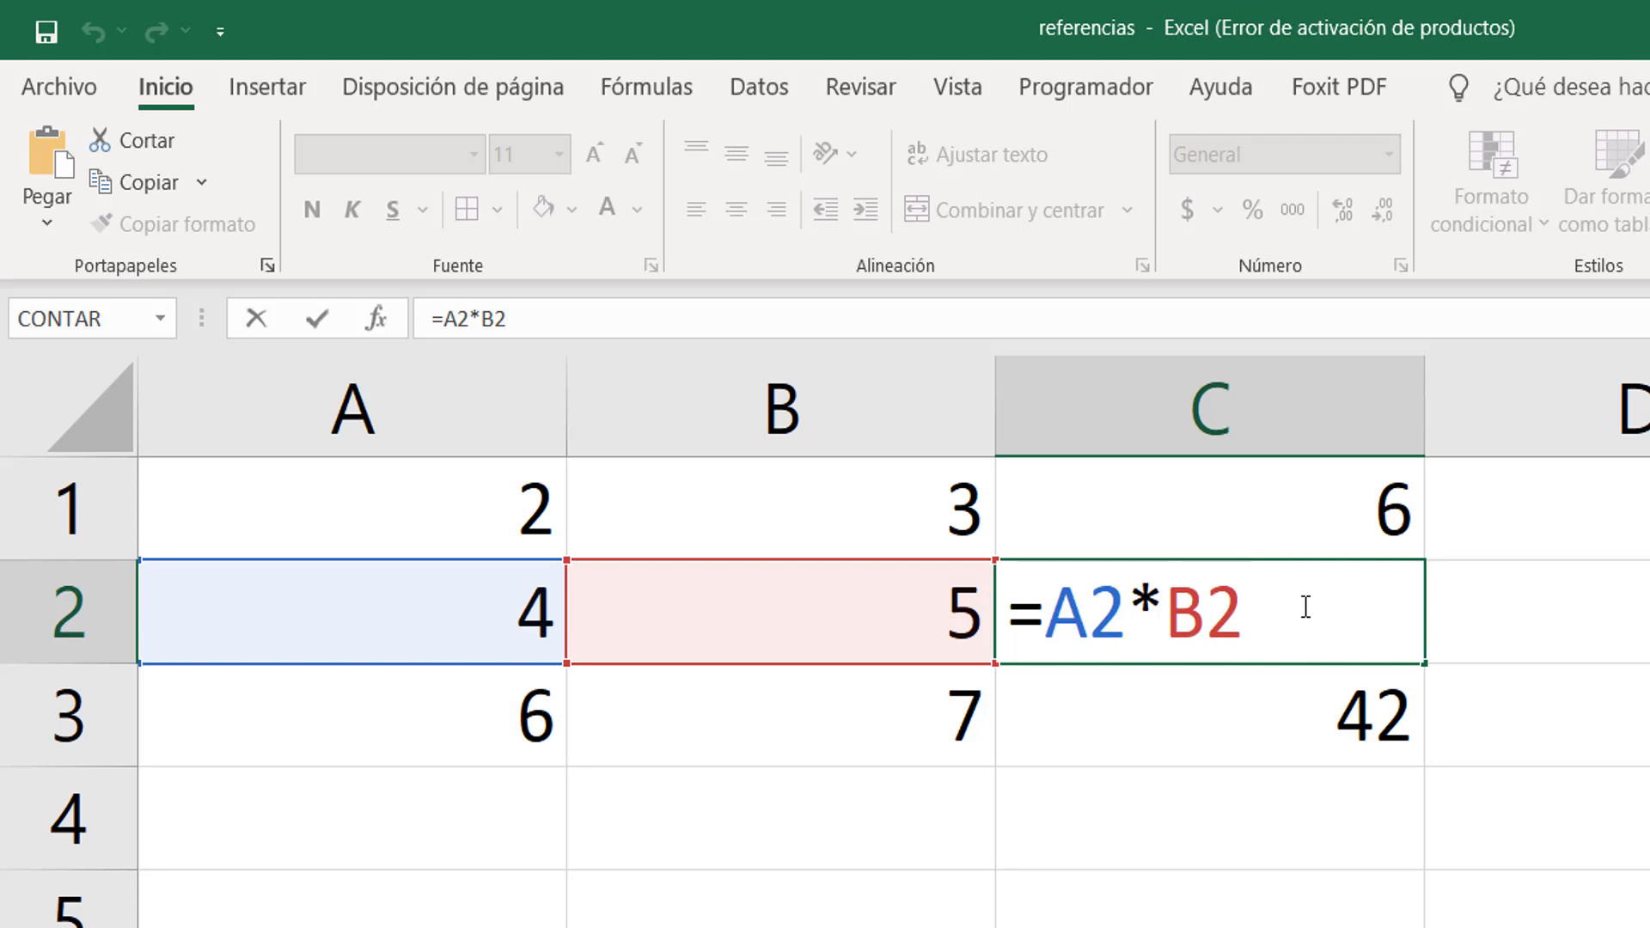
double_click(1293, 736)
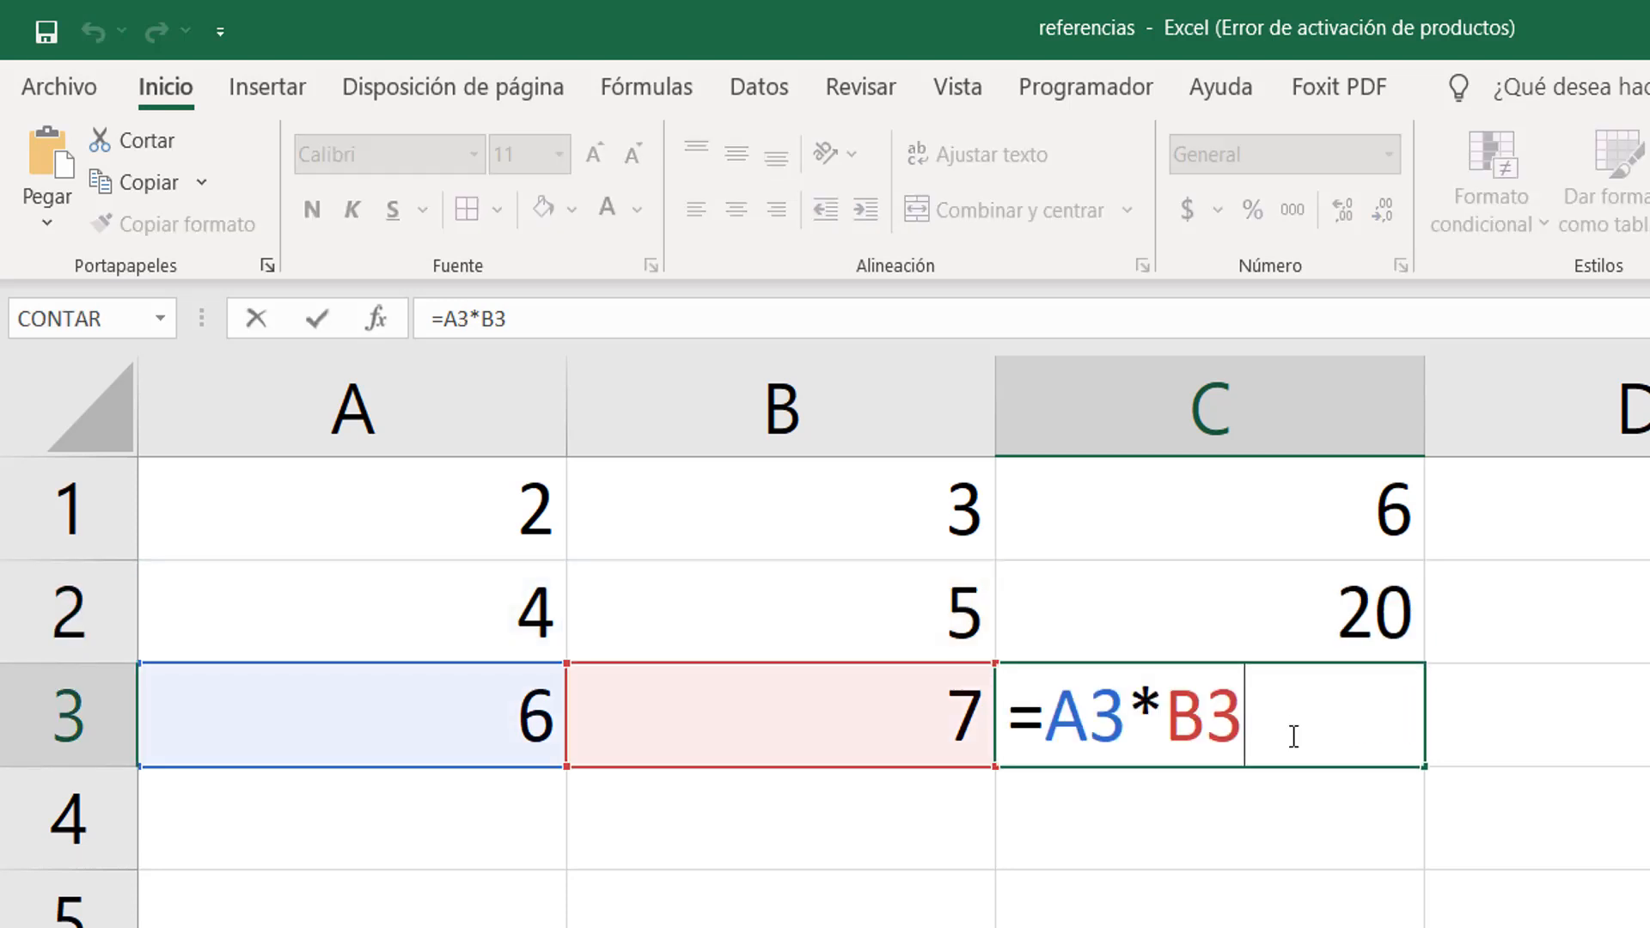
click(1541, 651)
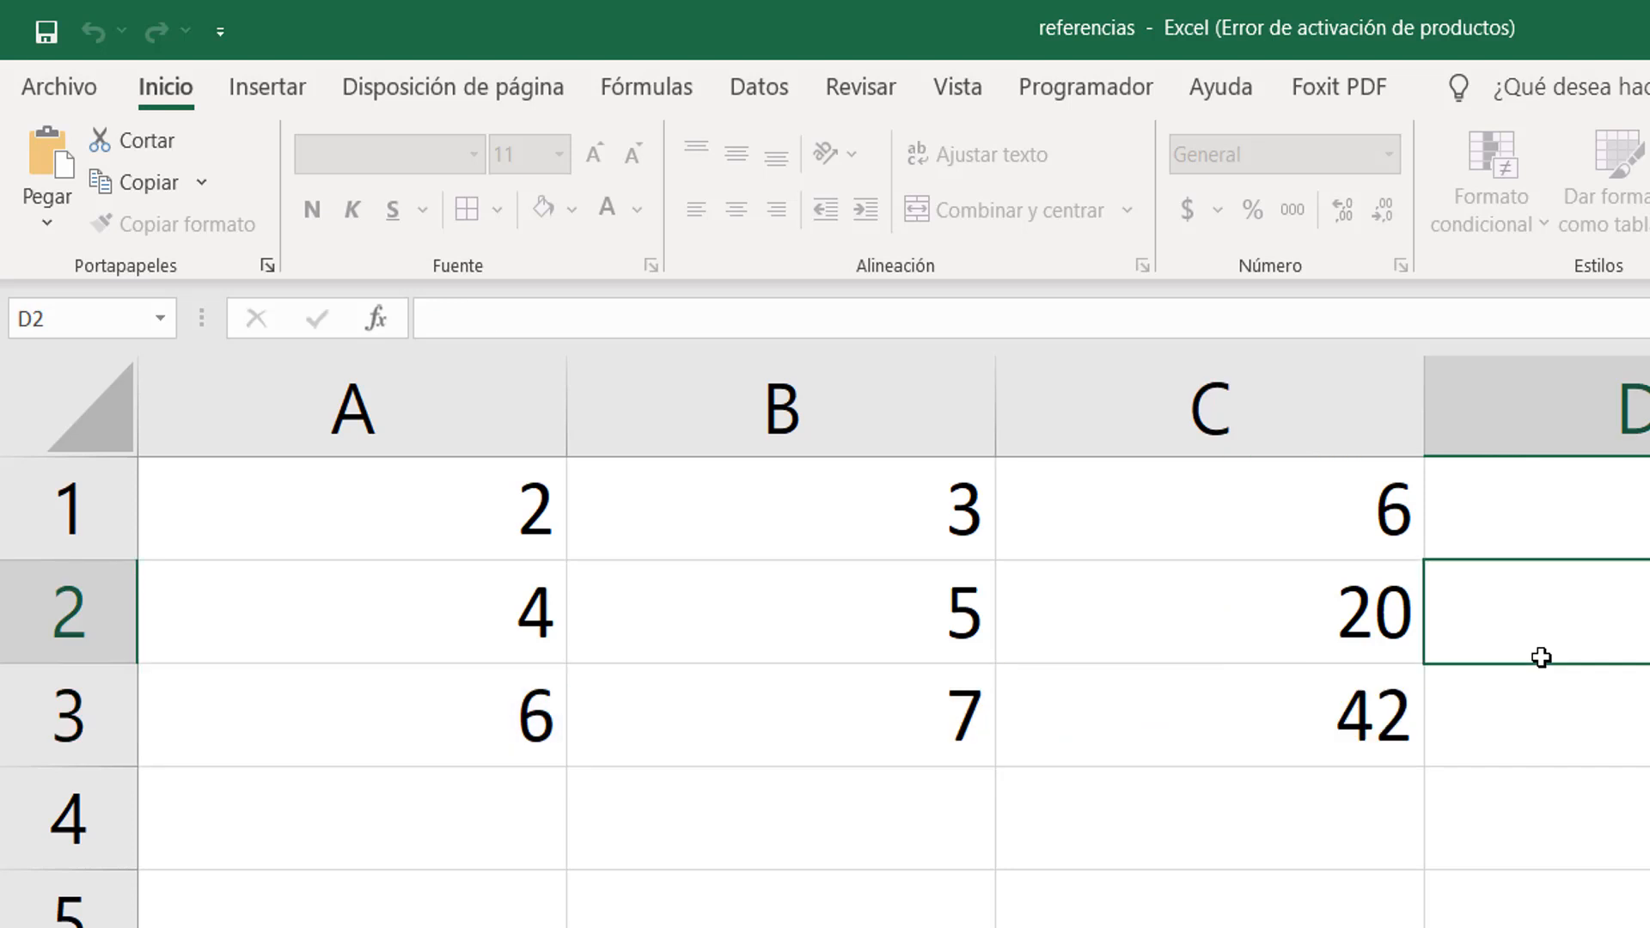
double_click(1303, 519)
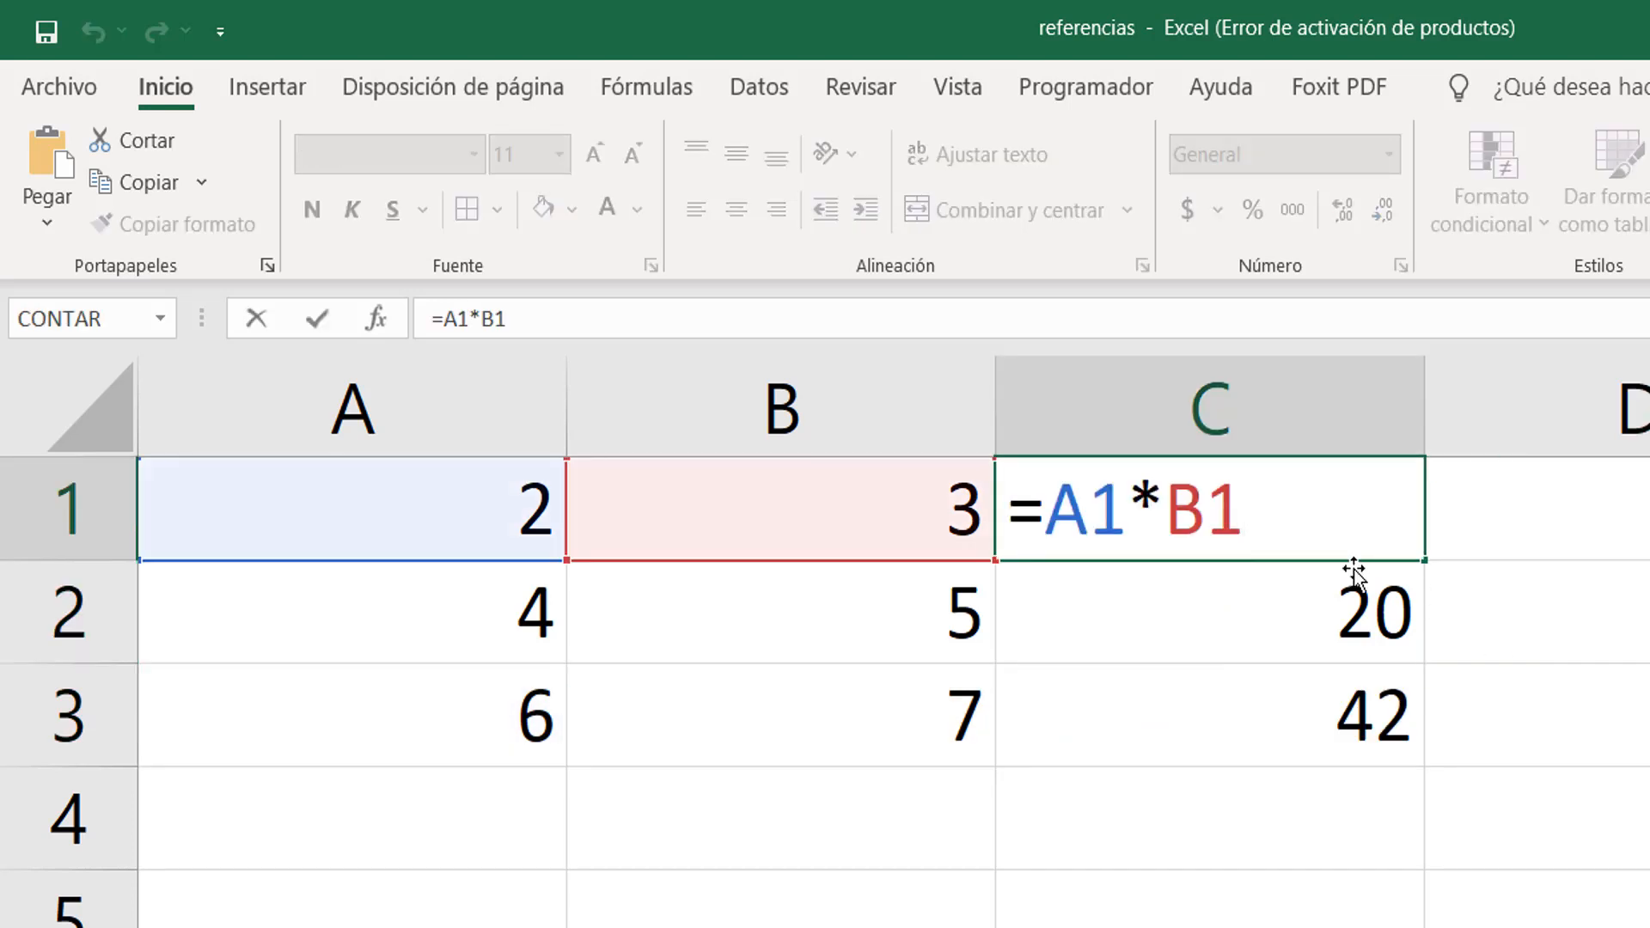
Step: Clear the contents of cells C2 and C3
click(1243, 625)
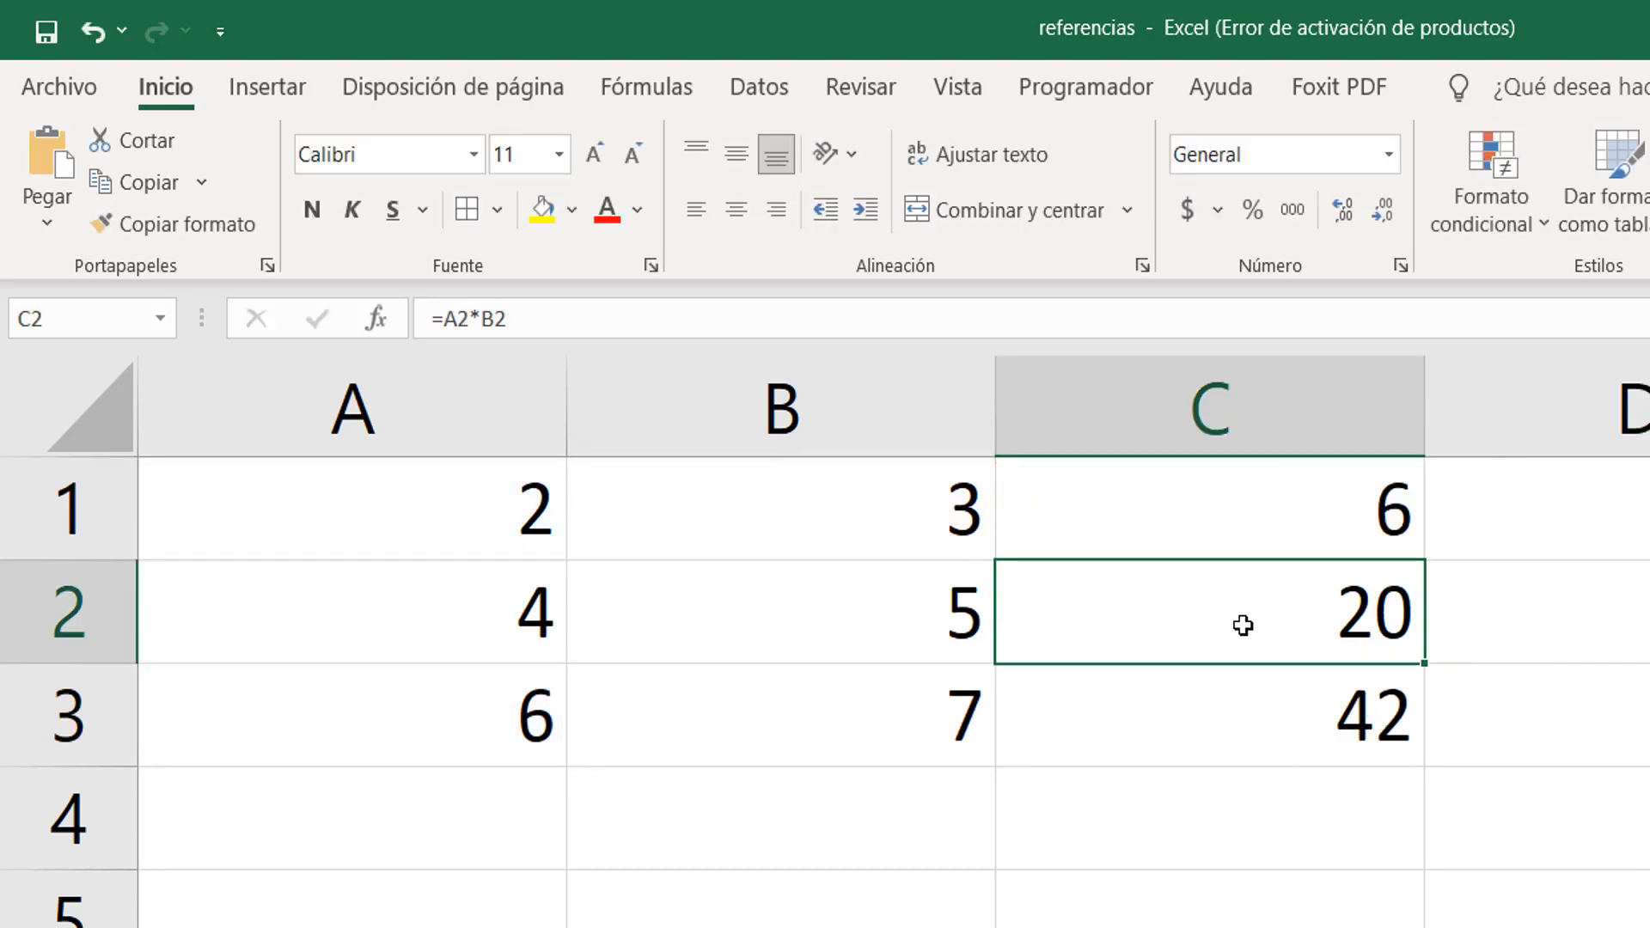
key(Delete)
key(Down)
key(Delete)
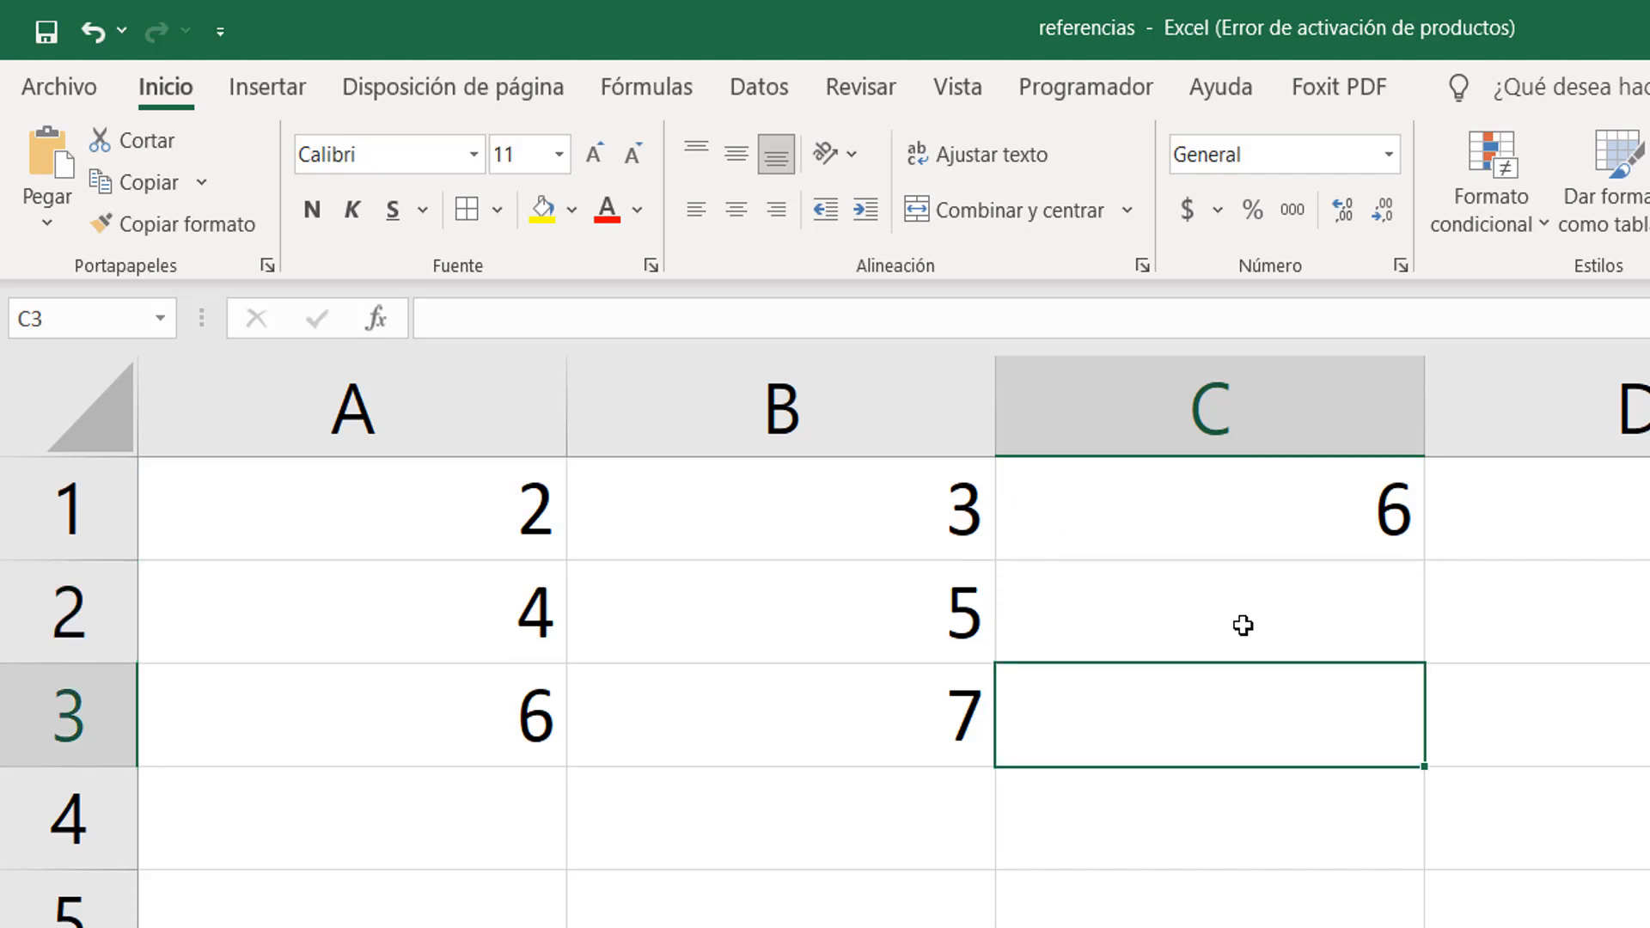
Step: Copy the multiplication formula from C1 and paste it into C2
key(Up)
key(Up)
key(ctrl+c)
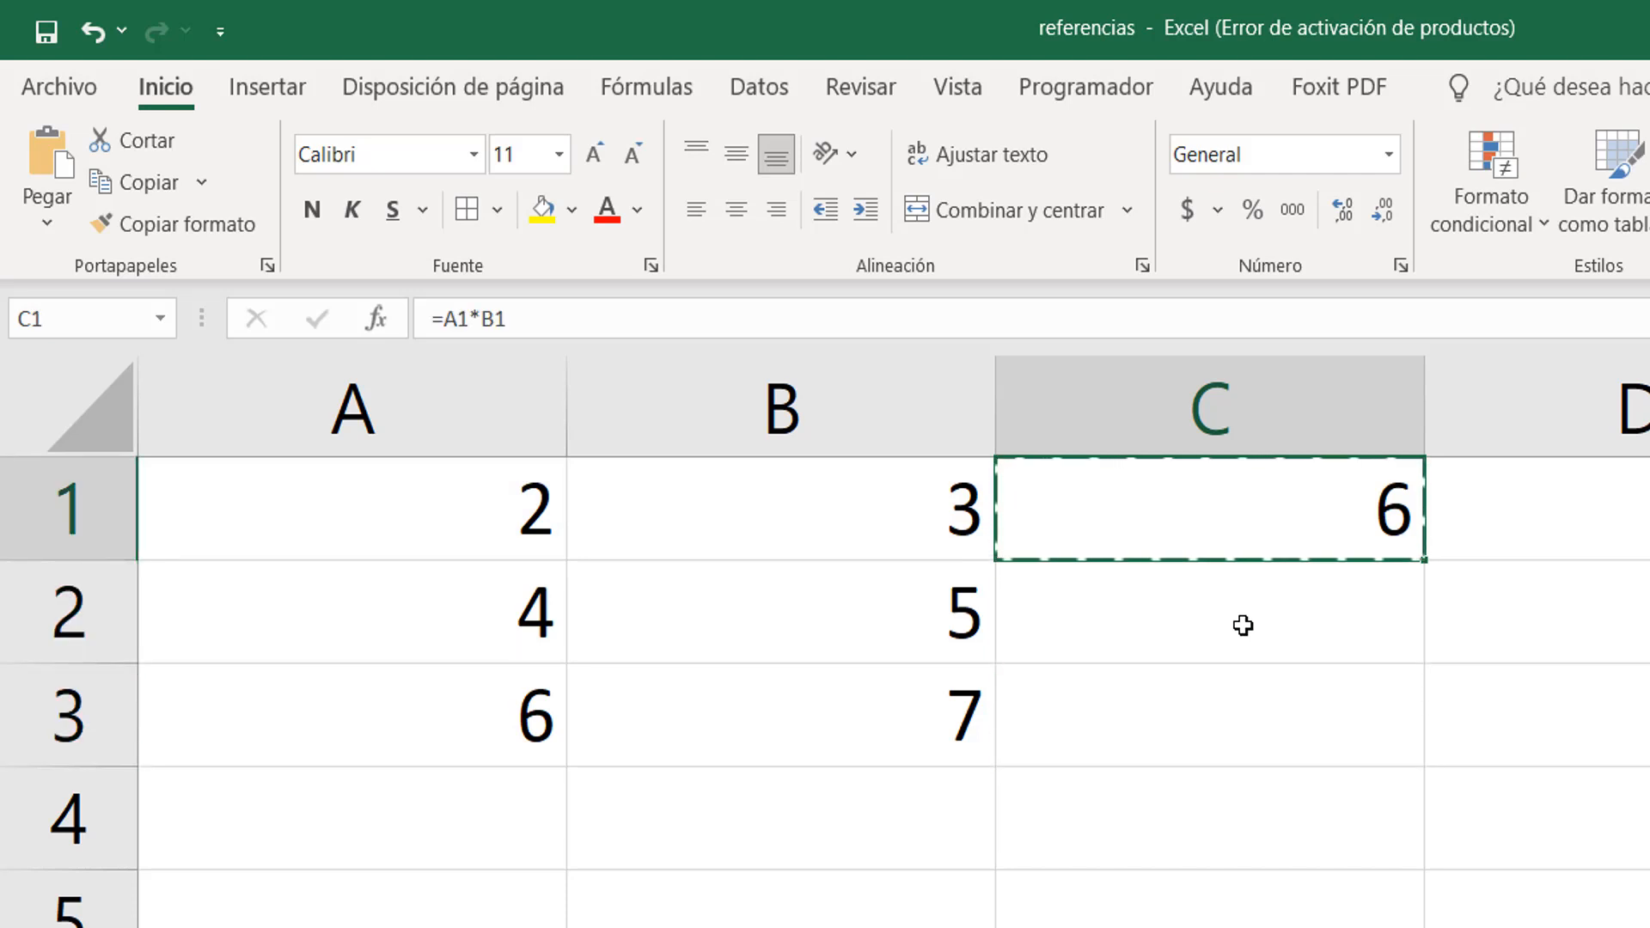
key(Down)
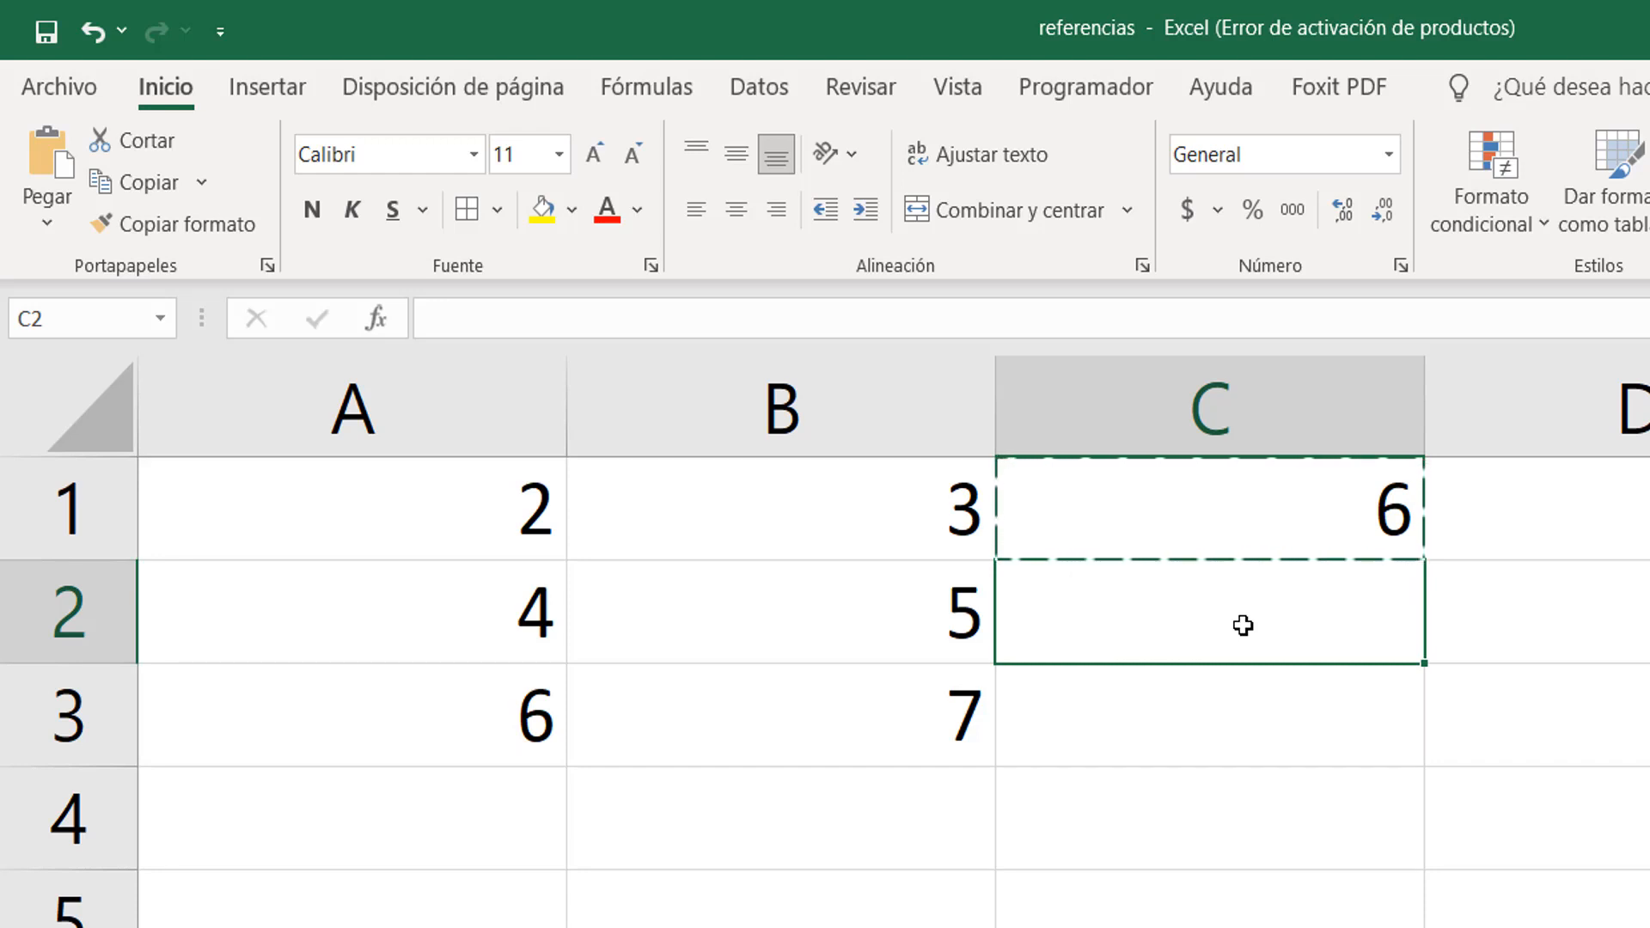
key(ctrl+v)
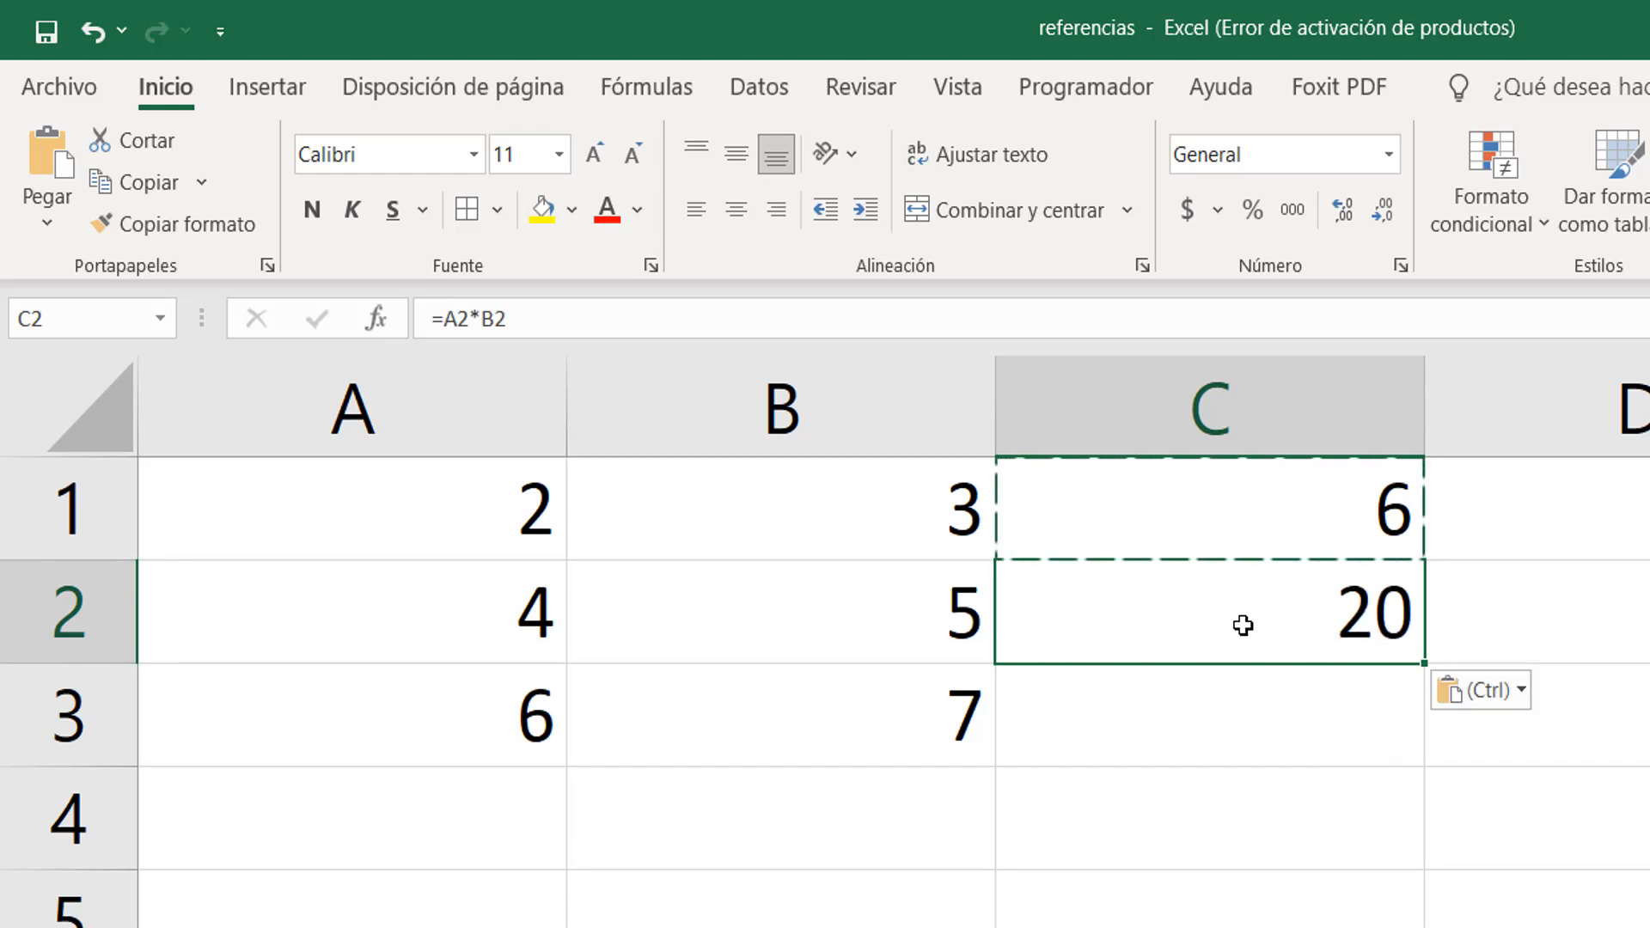
Step: Examine the cell references used by the formulas in C1 and C2, comparing the original with its copy
double_click(1263, 507)
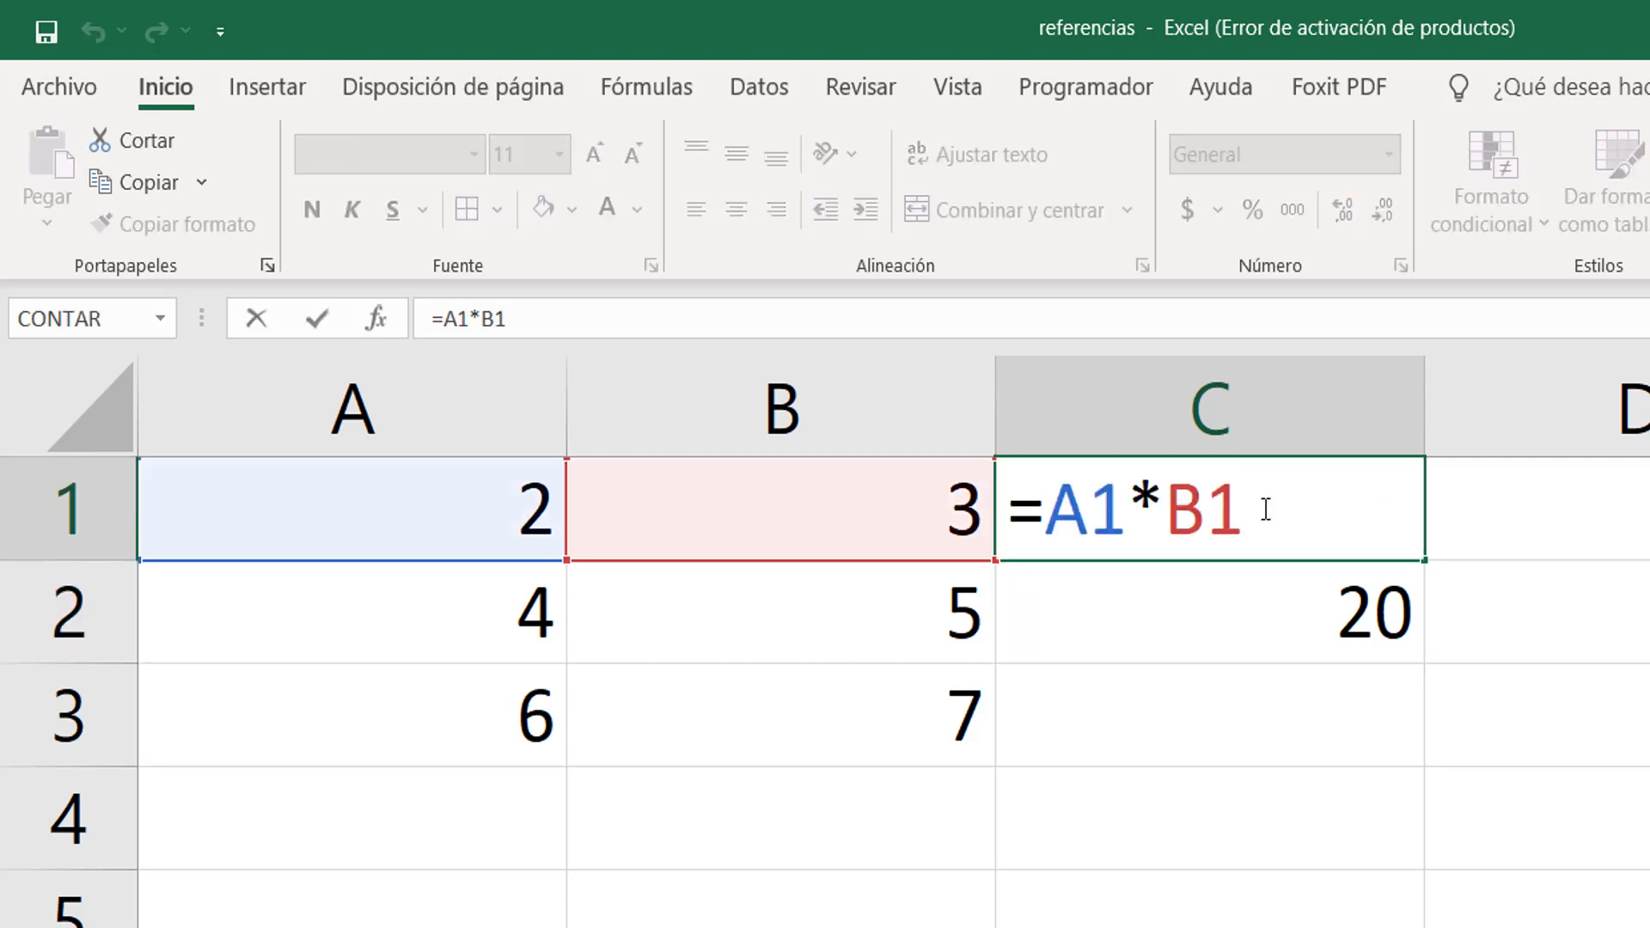
key(Return)
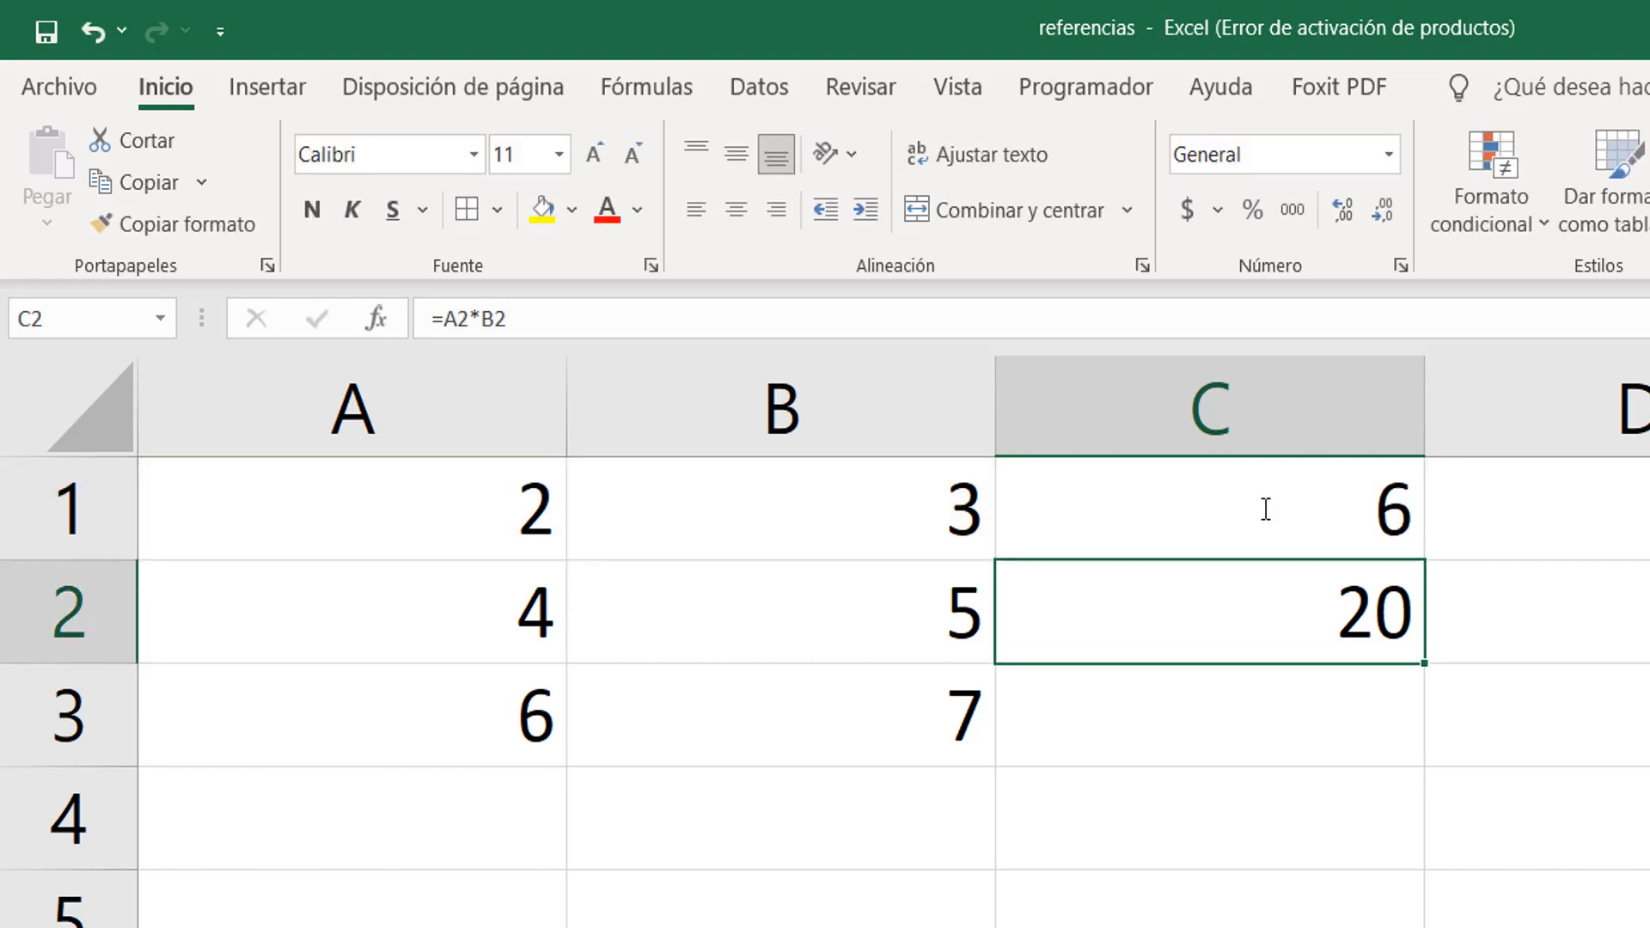
key(F2)
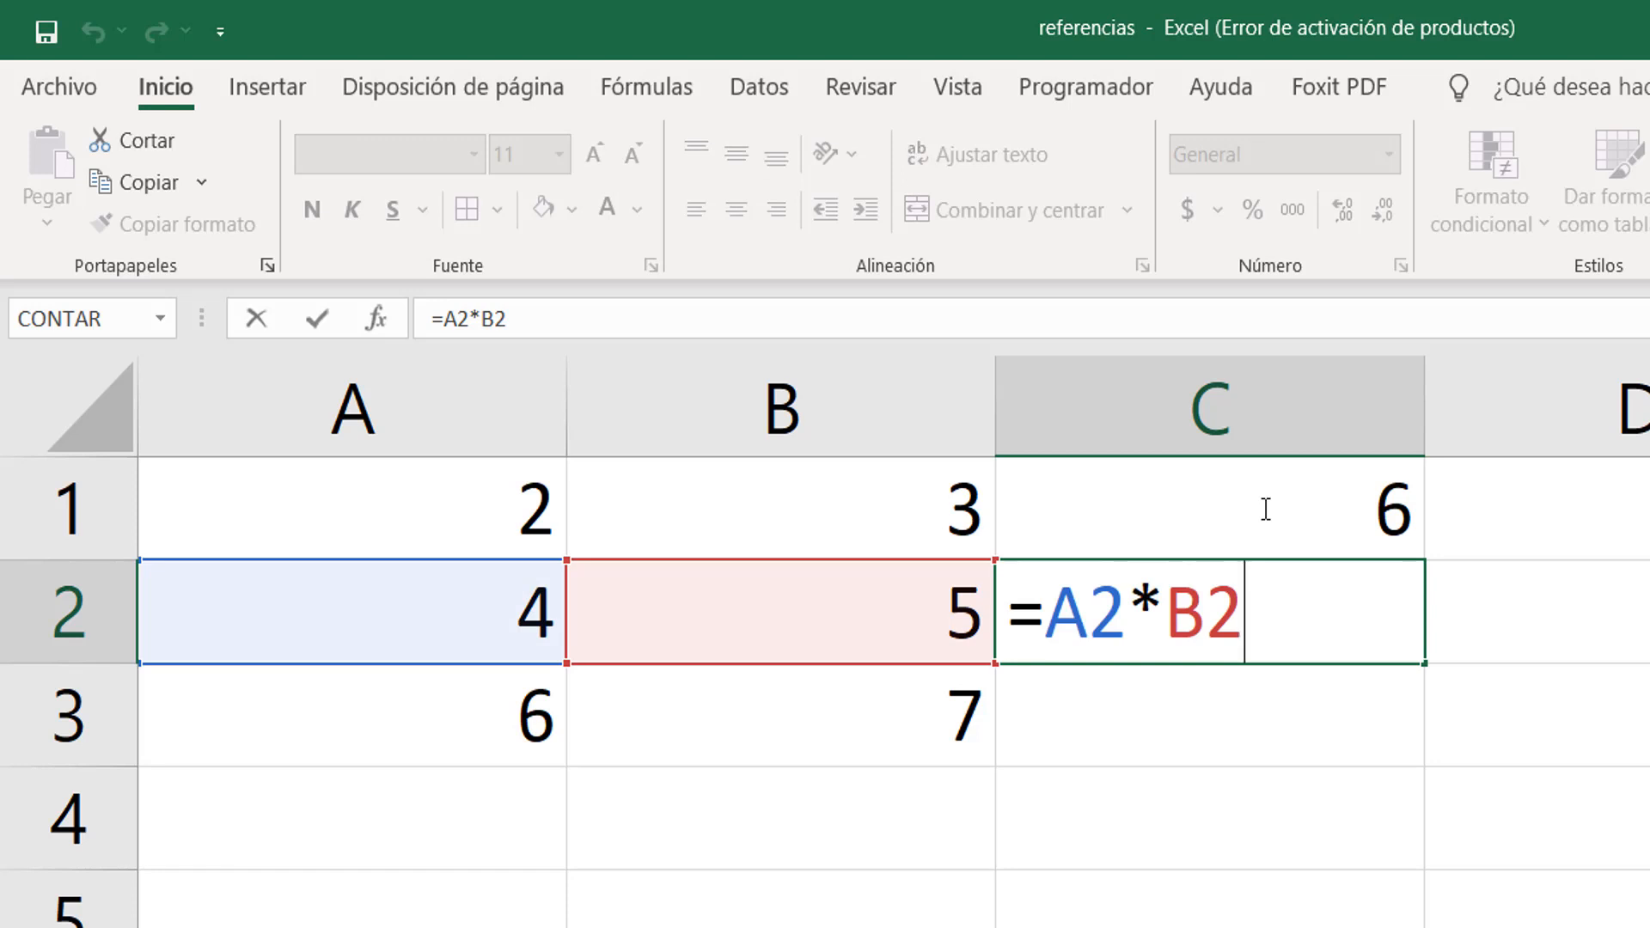
key(Return)
key(Up)
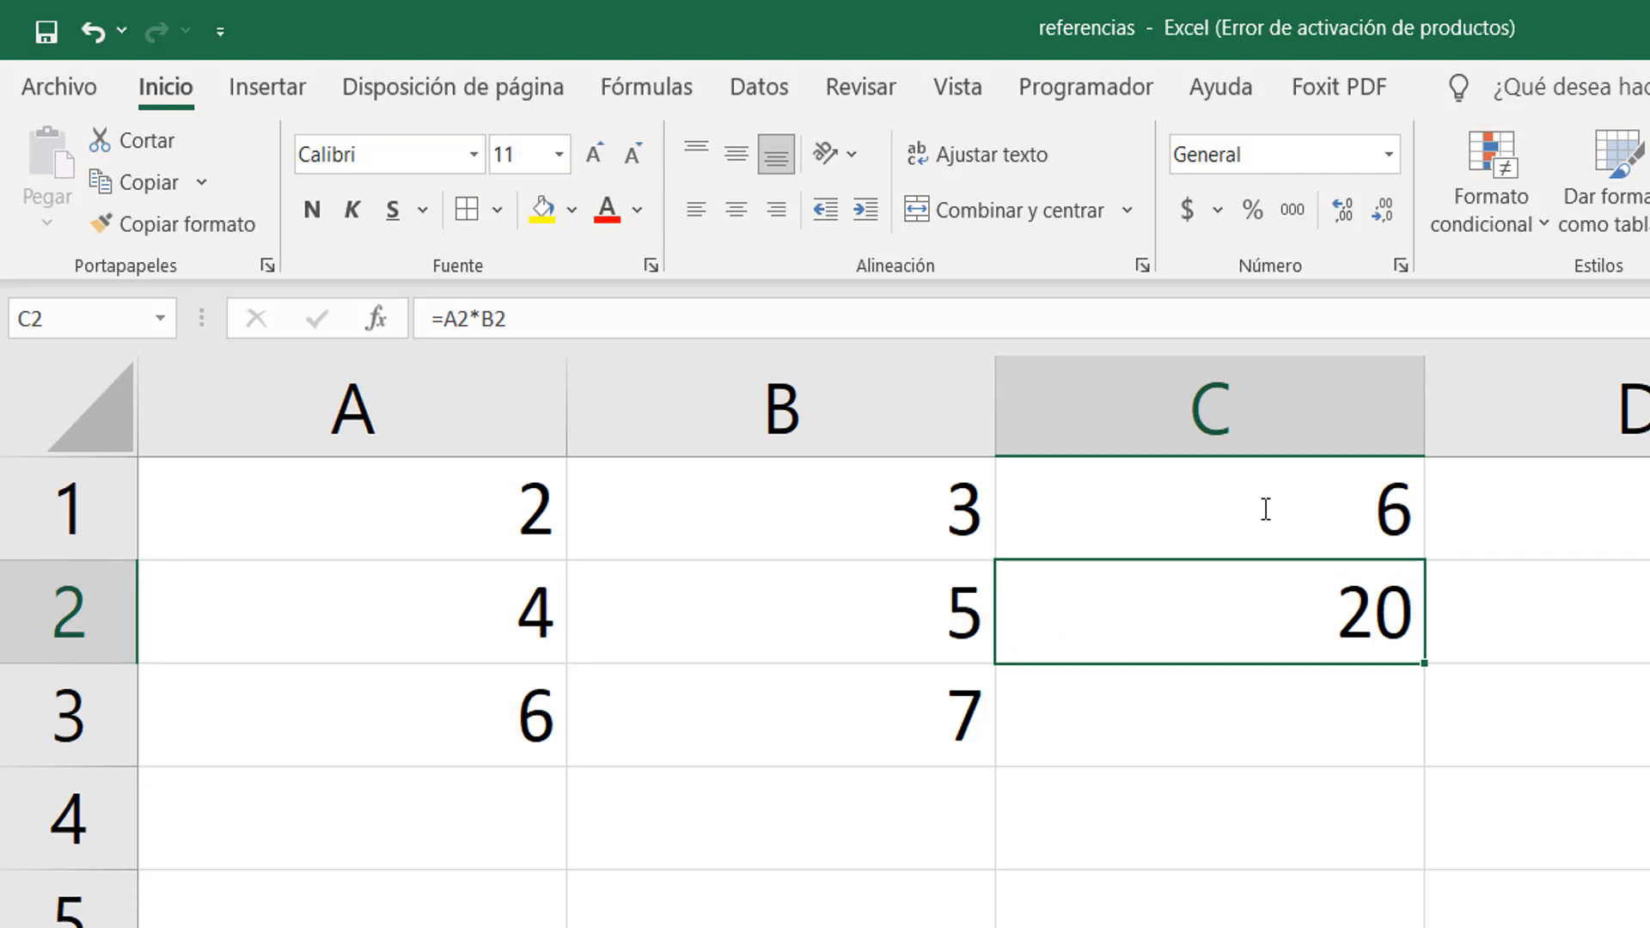
key(Up)
key(ctrl+c)
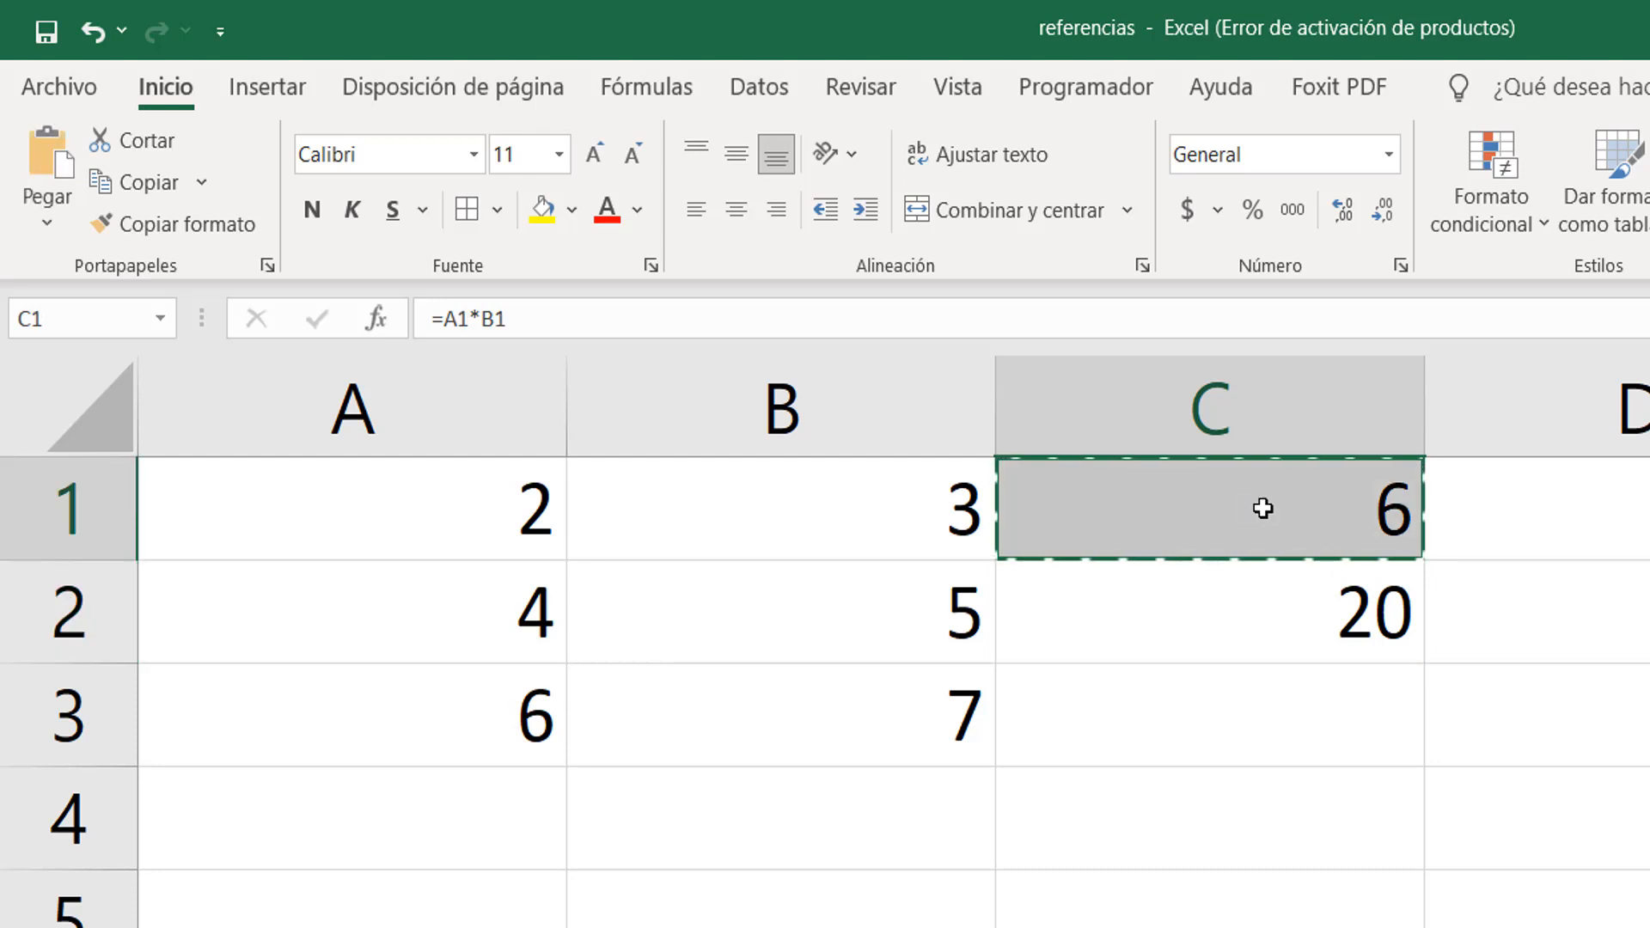
key(F2)
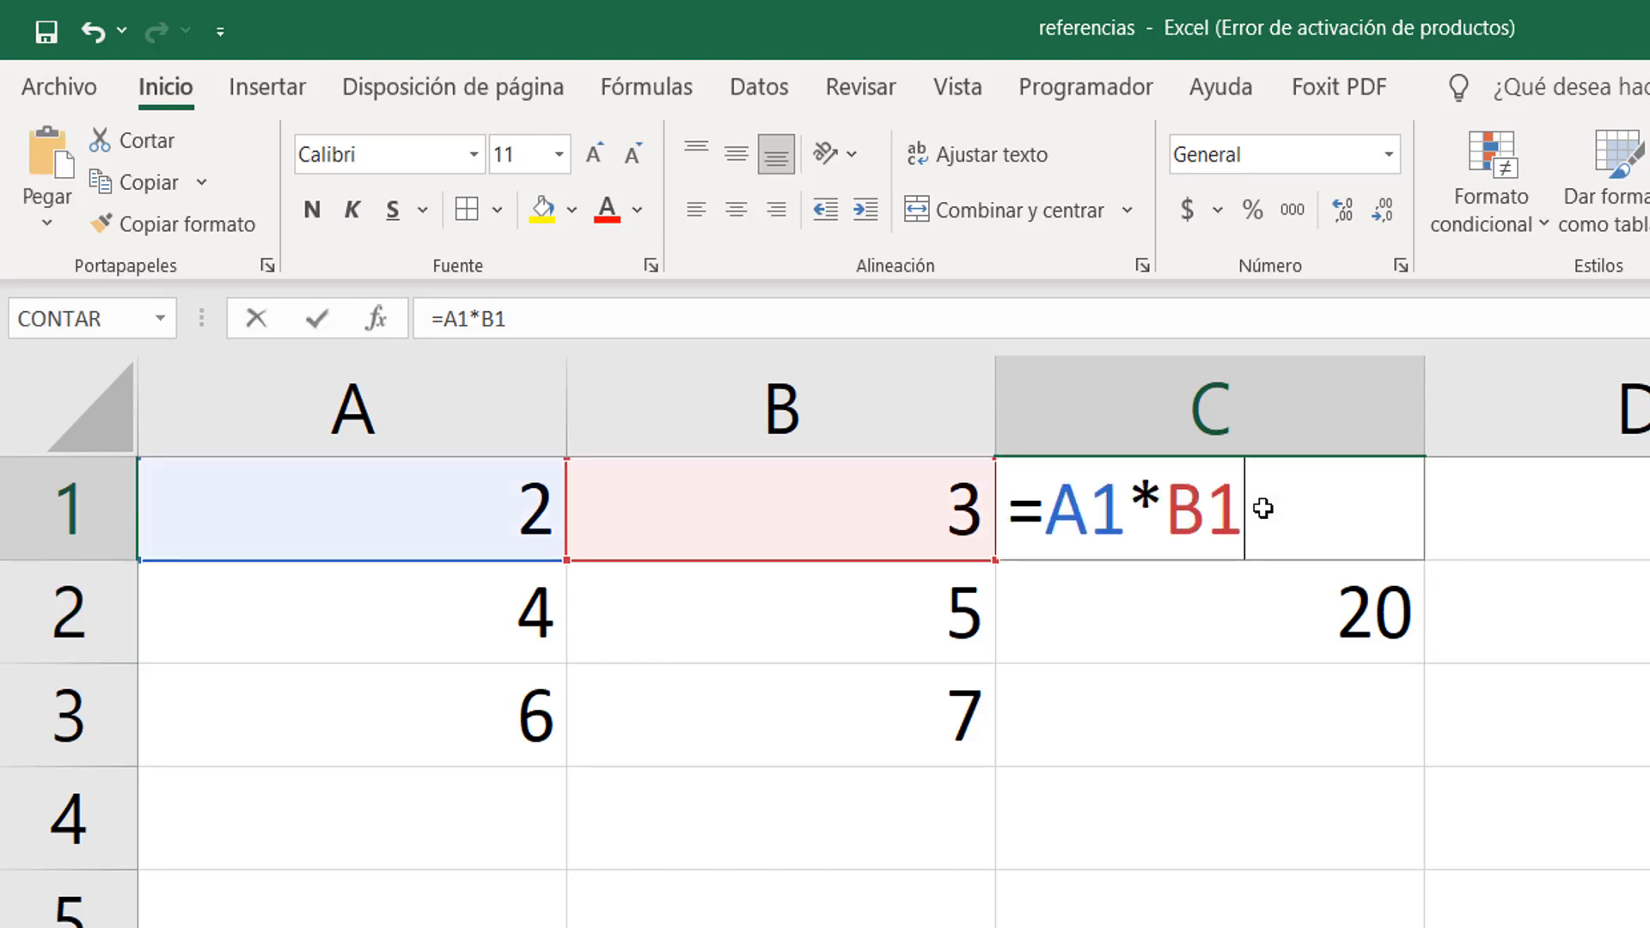
key(Escape)
key(Down)
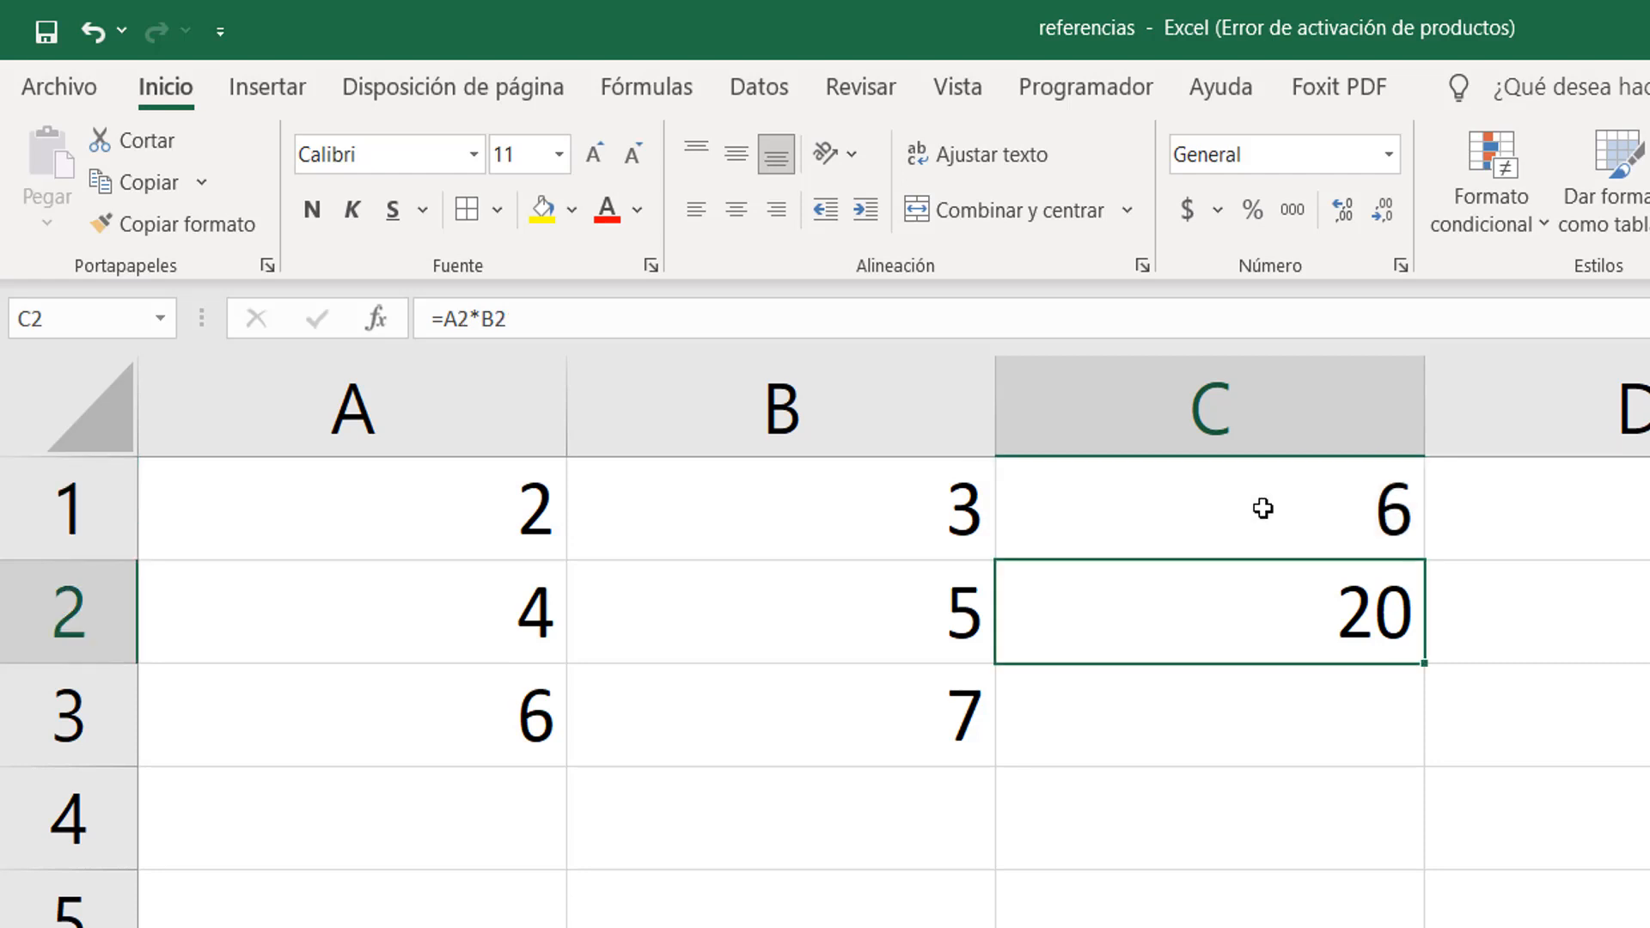
Step: Copy the multiplication formula from C1 and paste it into C3
key(Up)
key(ctrl+c)
key(Down)
key(Down)
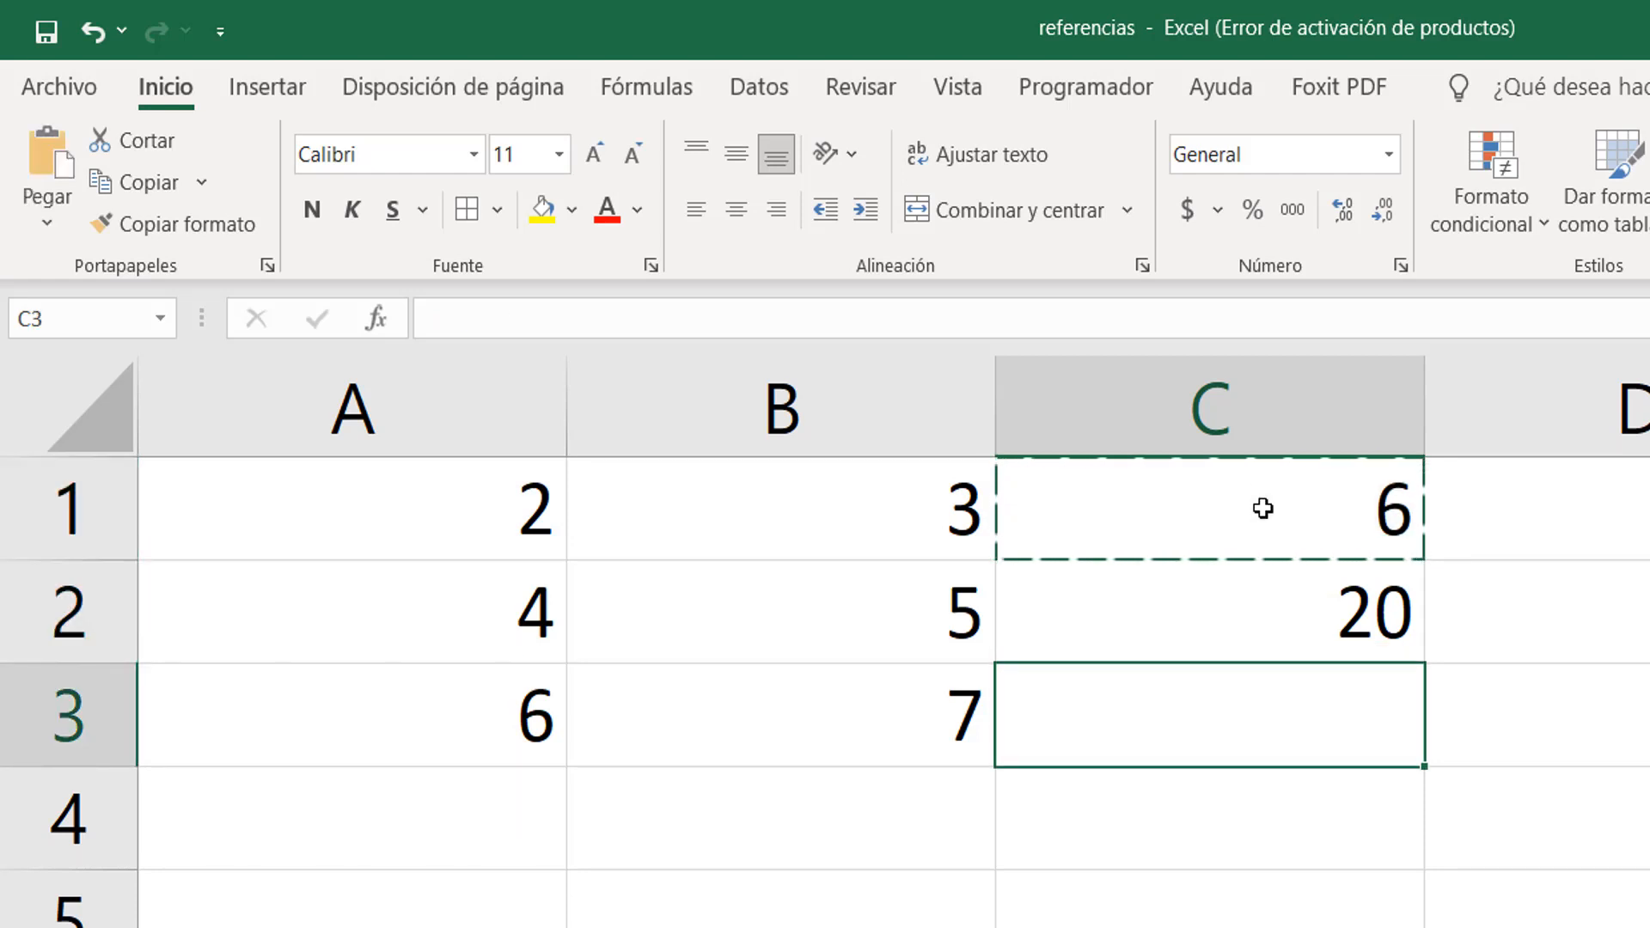
key(ctrl+v)
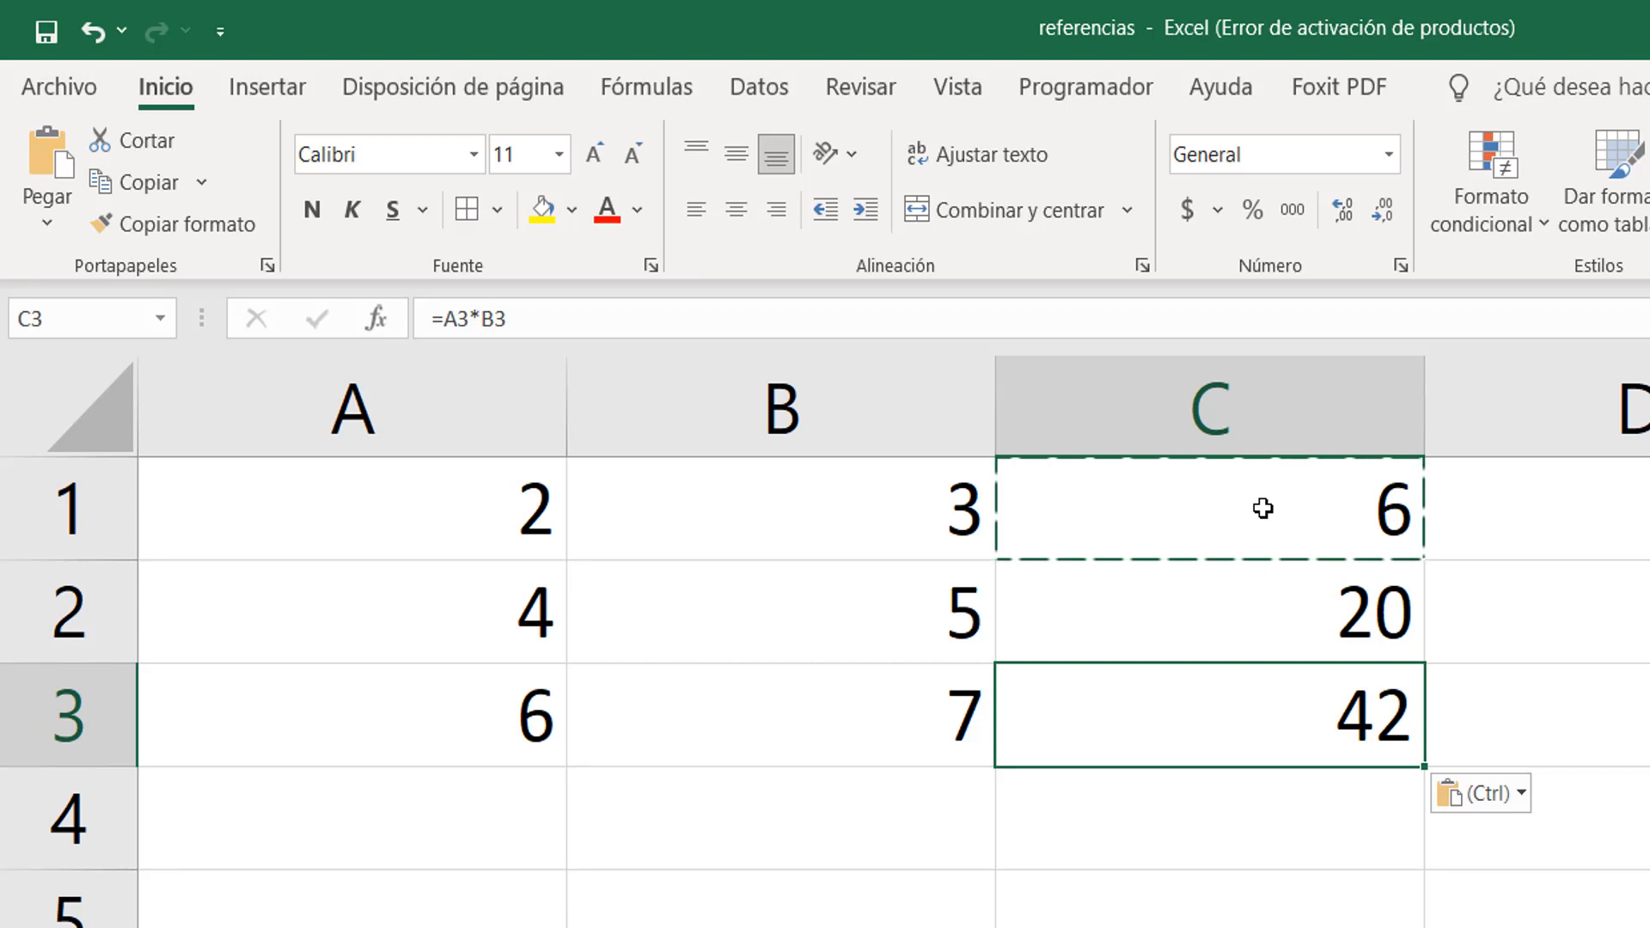
Step: Inspect the cell references in the formula of C3, followed by those in C1
key(F2)
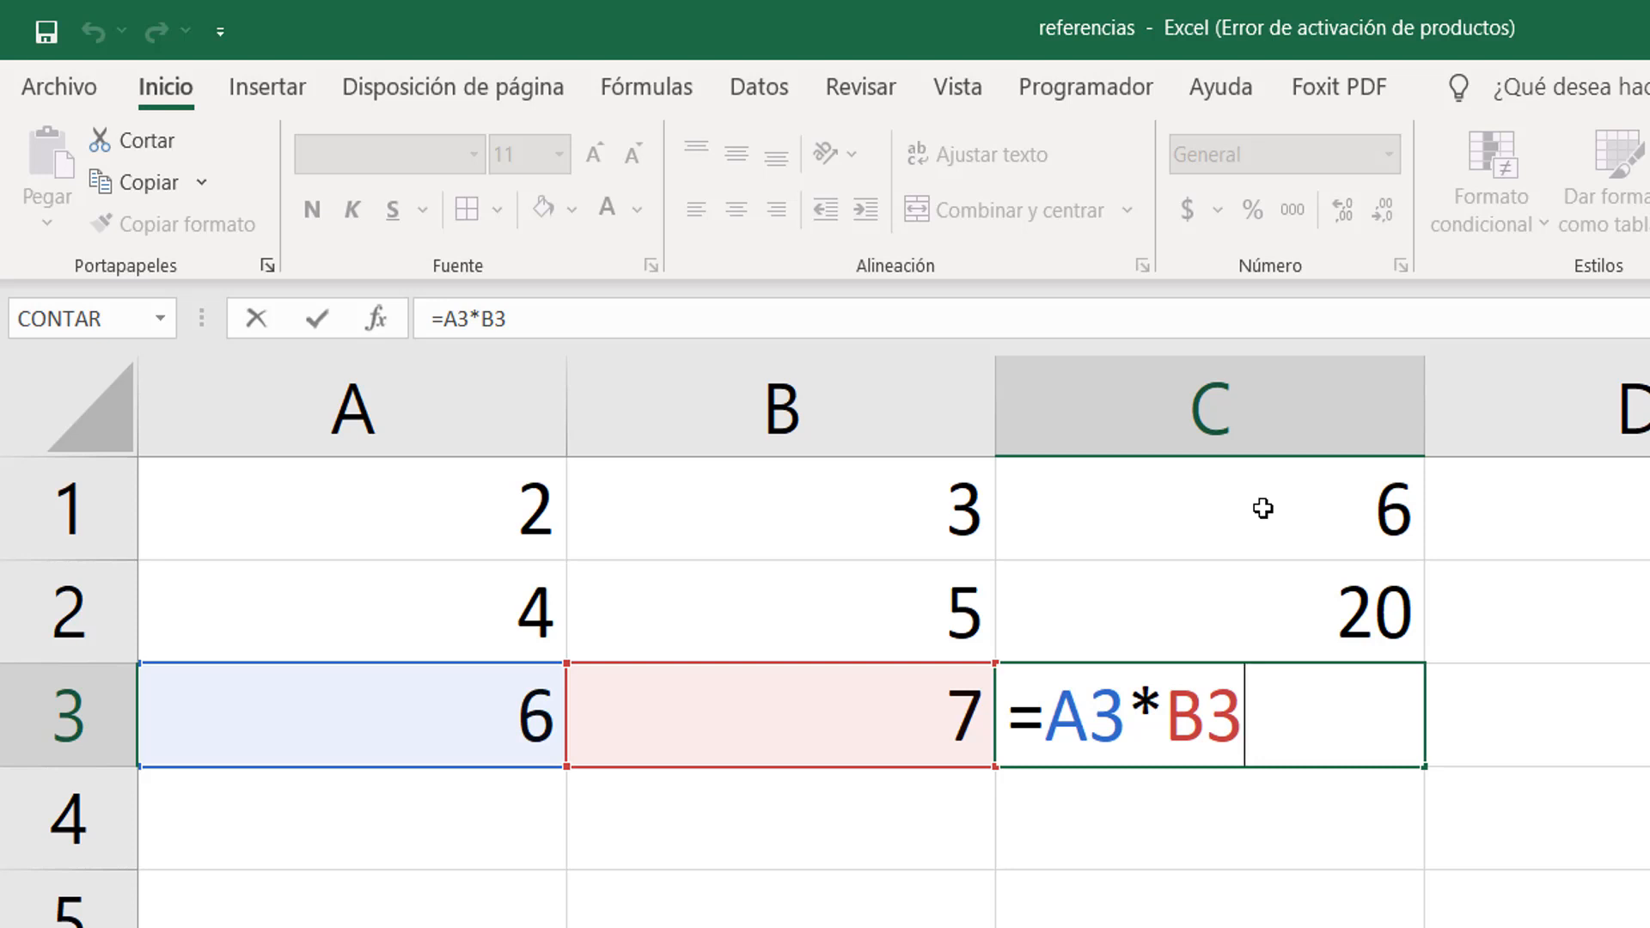
key(Return)
key(Up)
key(Up)
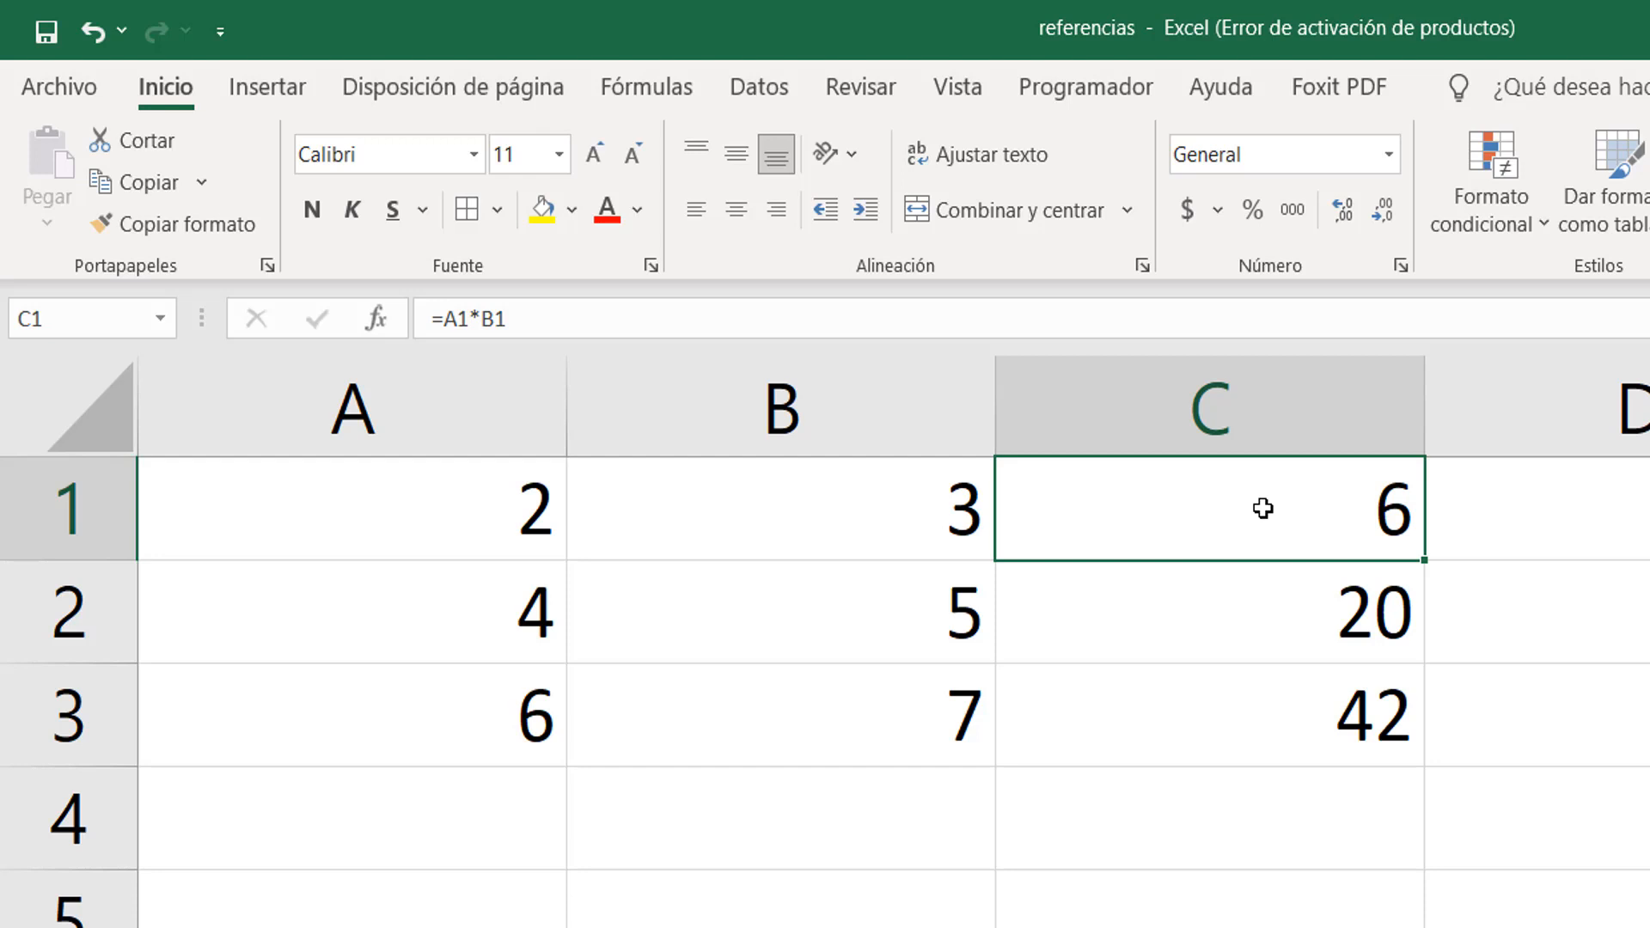
double_click(1262, 508)
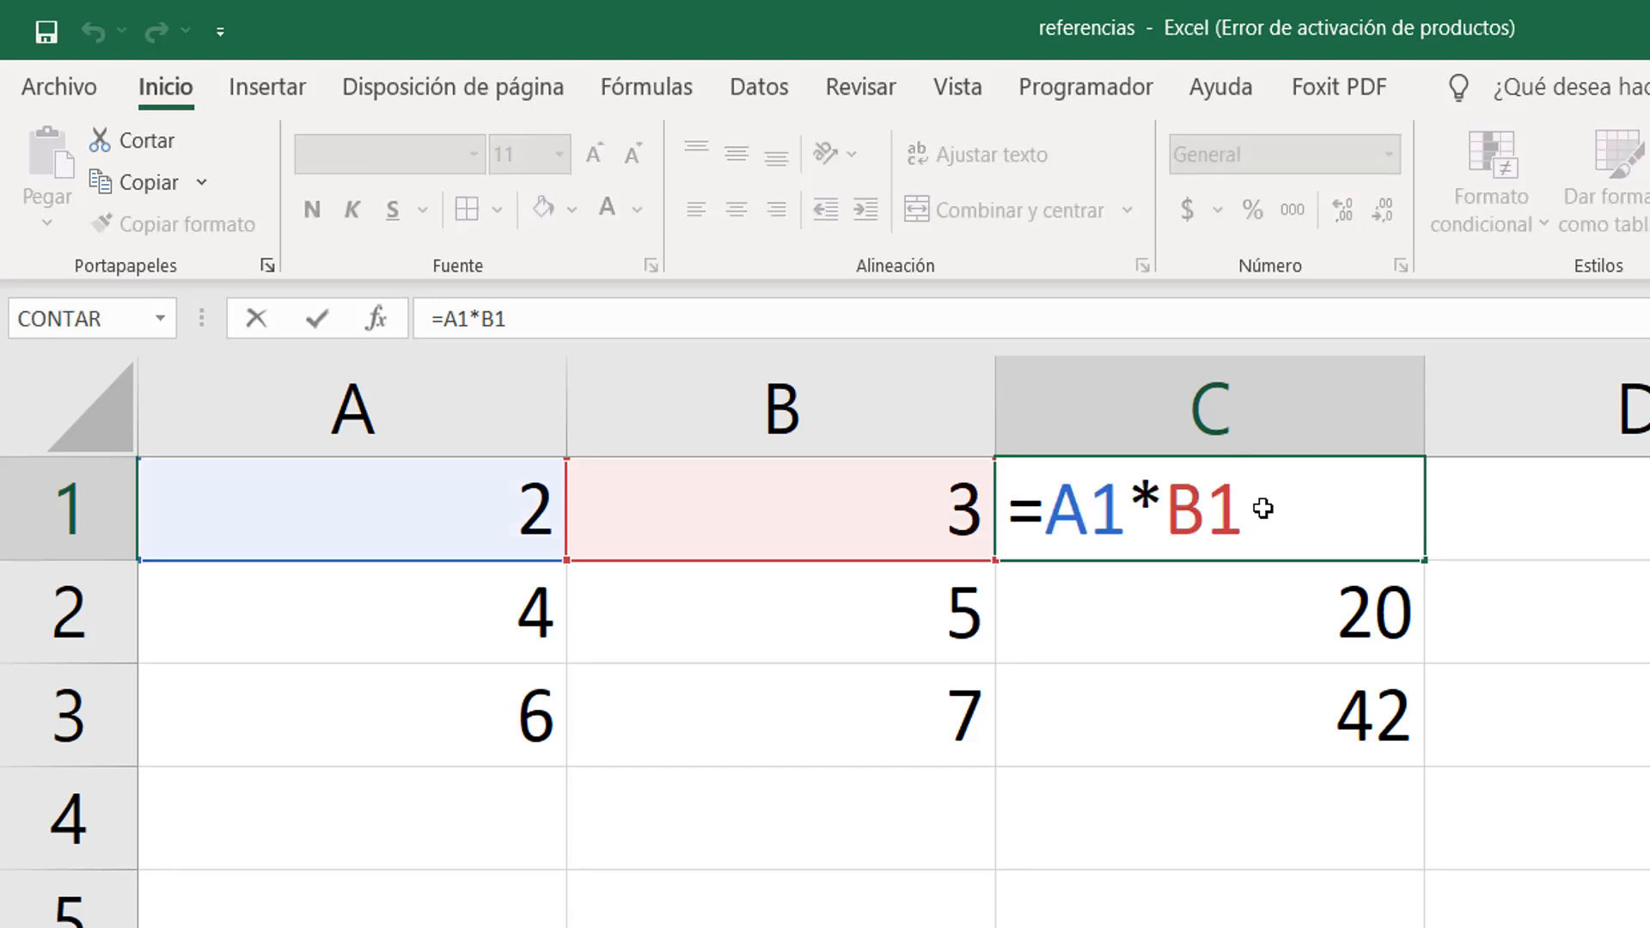
key(Return)
Step: Go down column C and inspect the cell references in the formulas of C2 and C3
click(1262, 508)
key(Down)
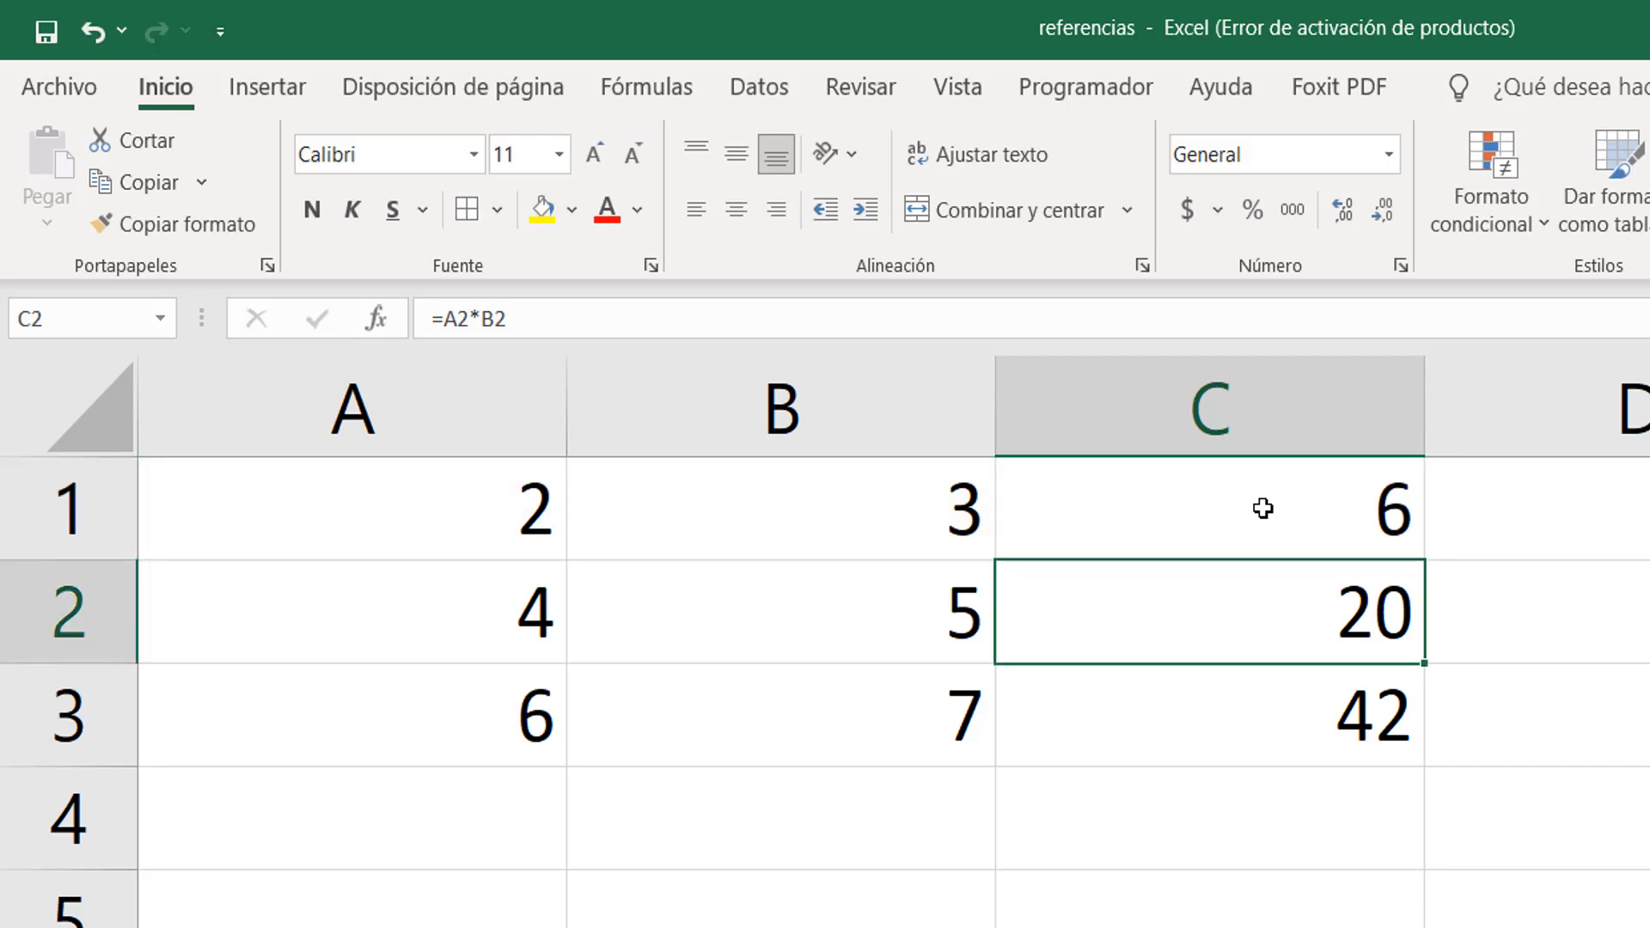
key(F2)
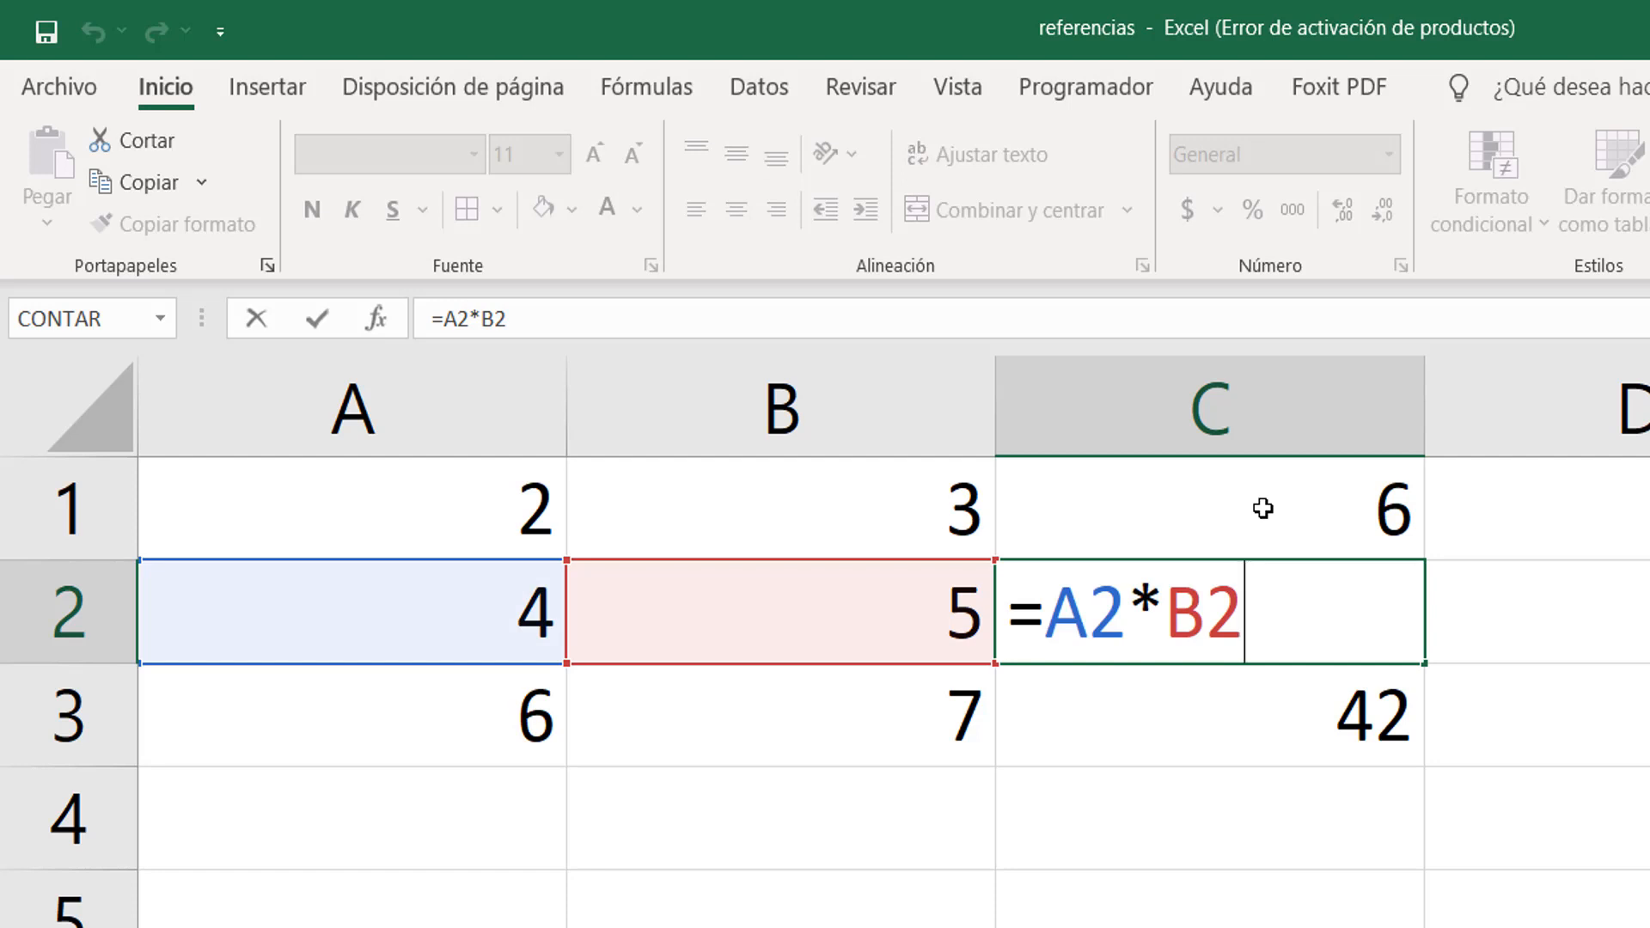
key(ctrl+Return)
click(1262, 508)
key(Down)
key(Down)
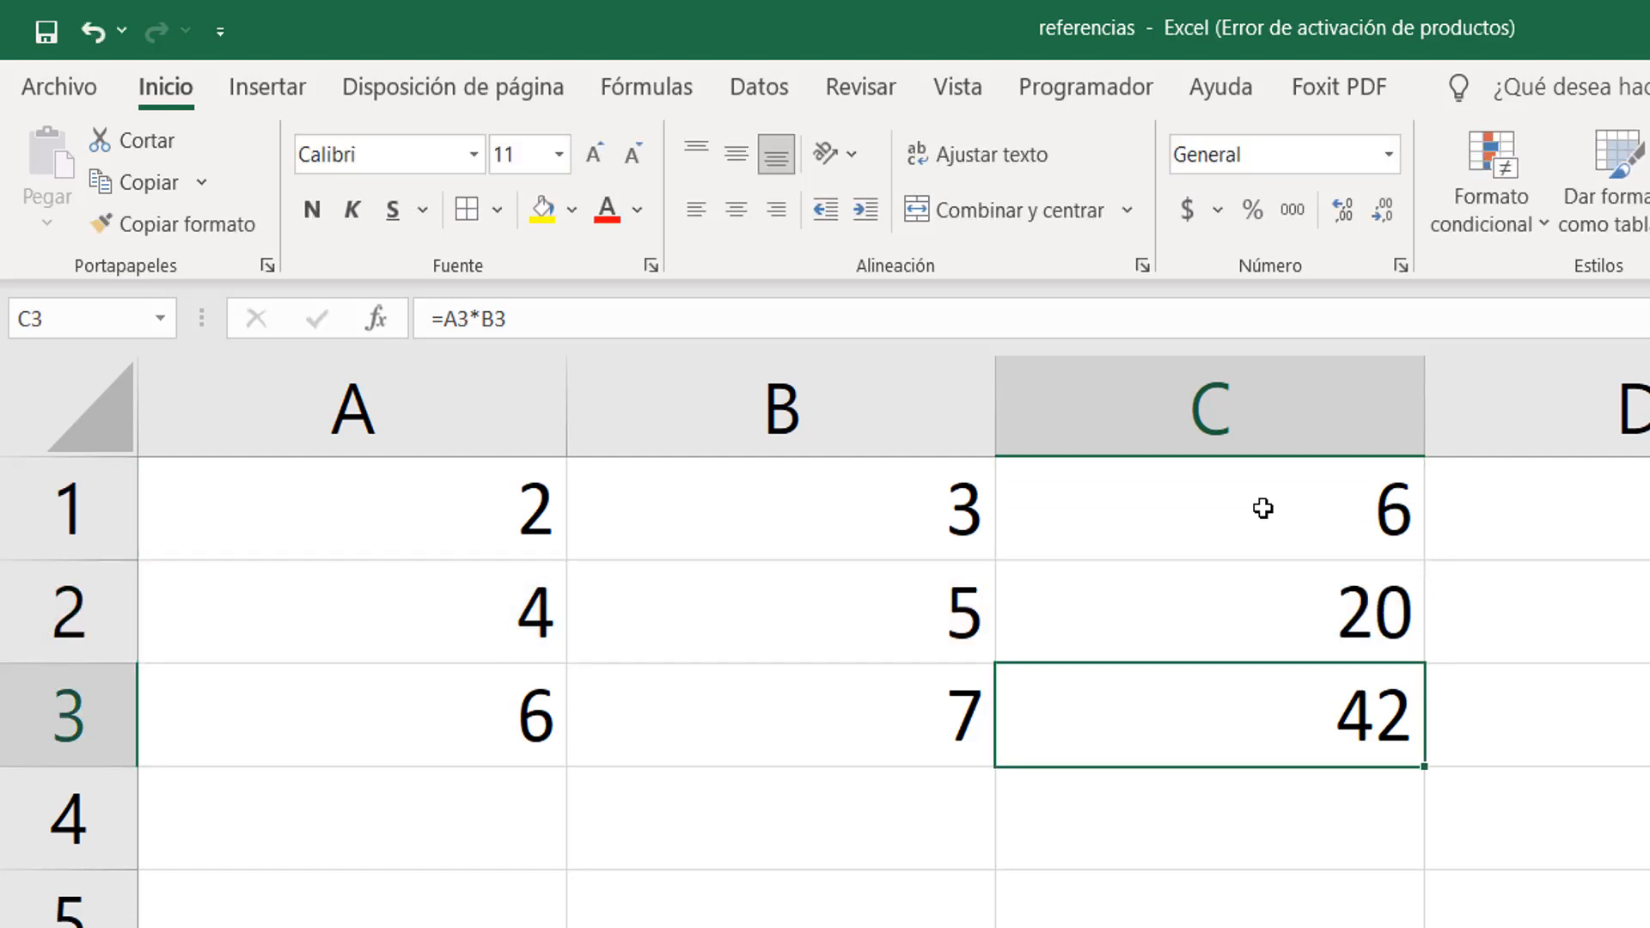
key(F2)
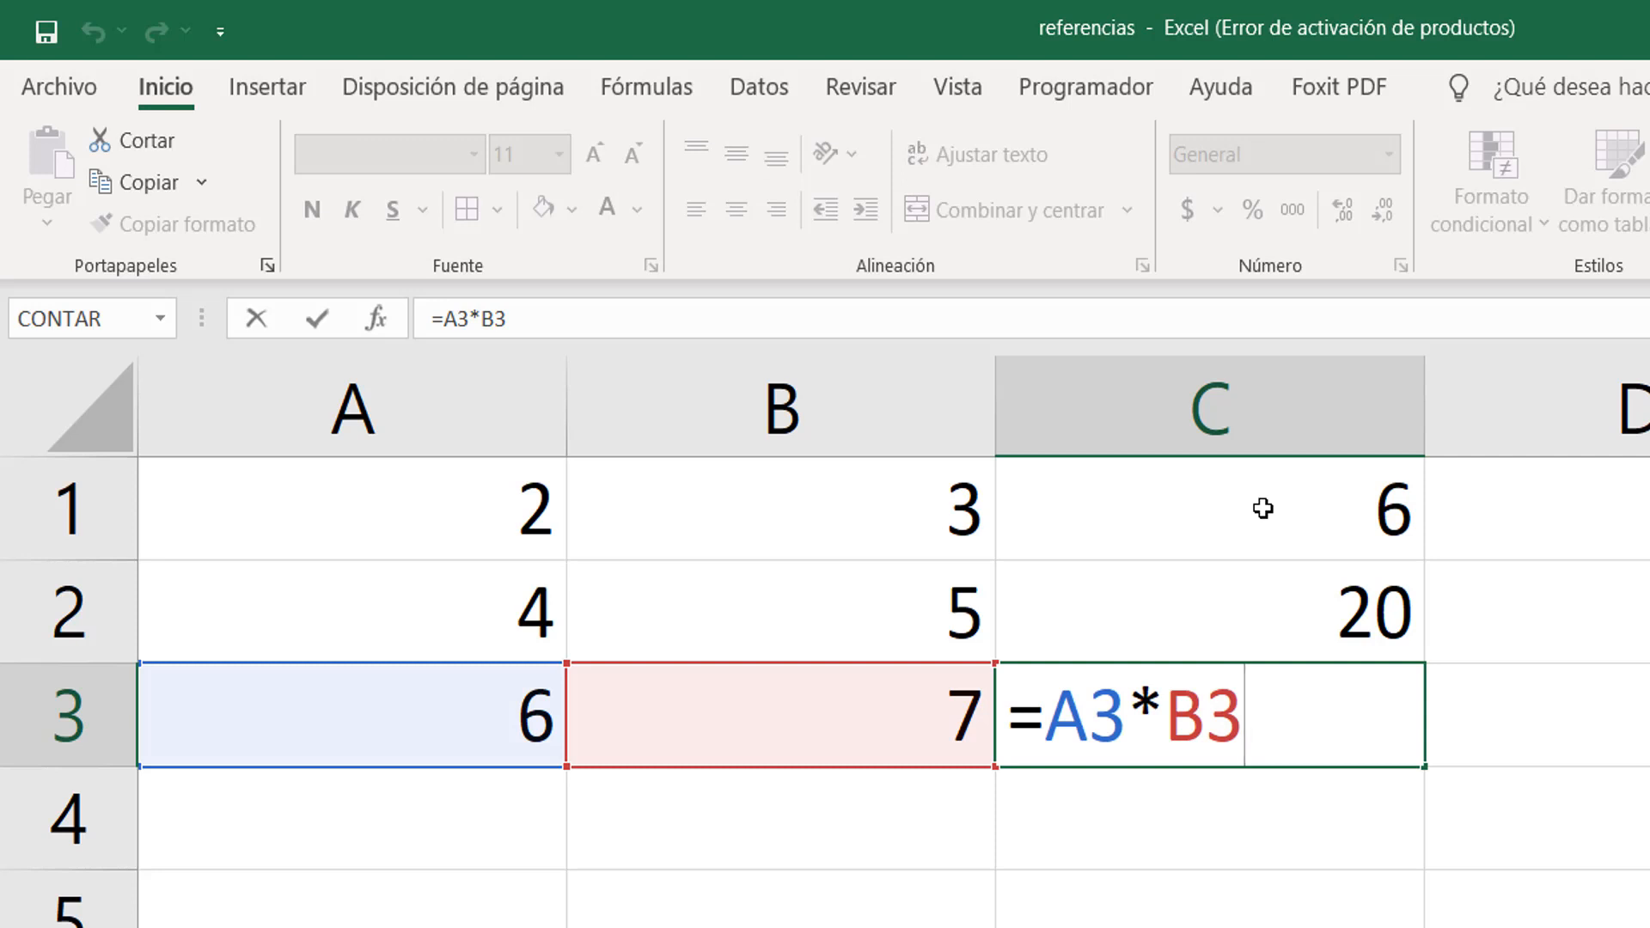
key(ctrl+Return)
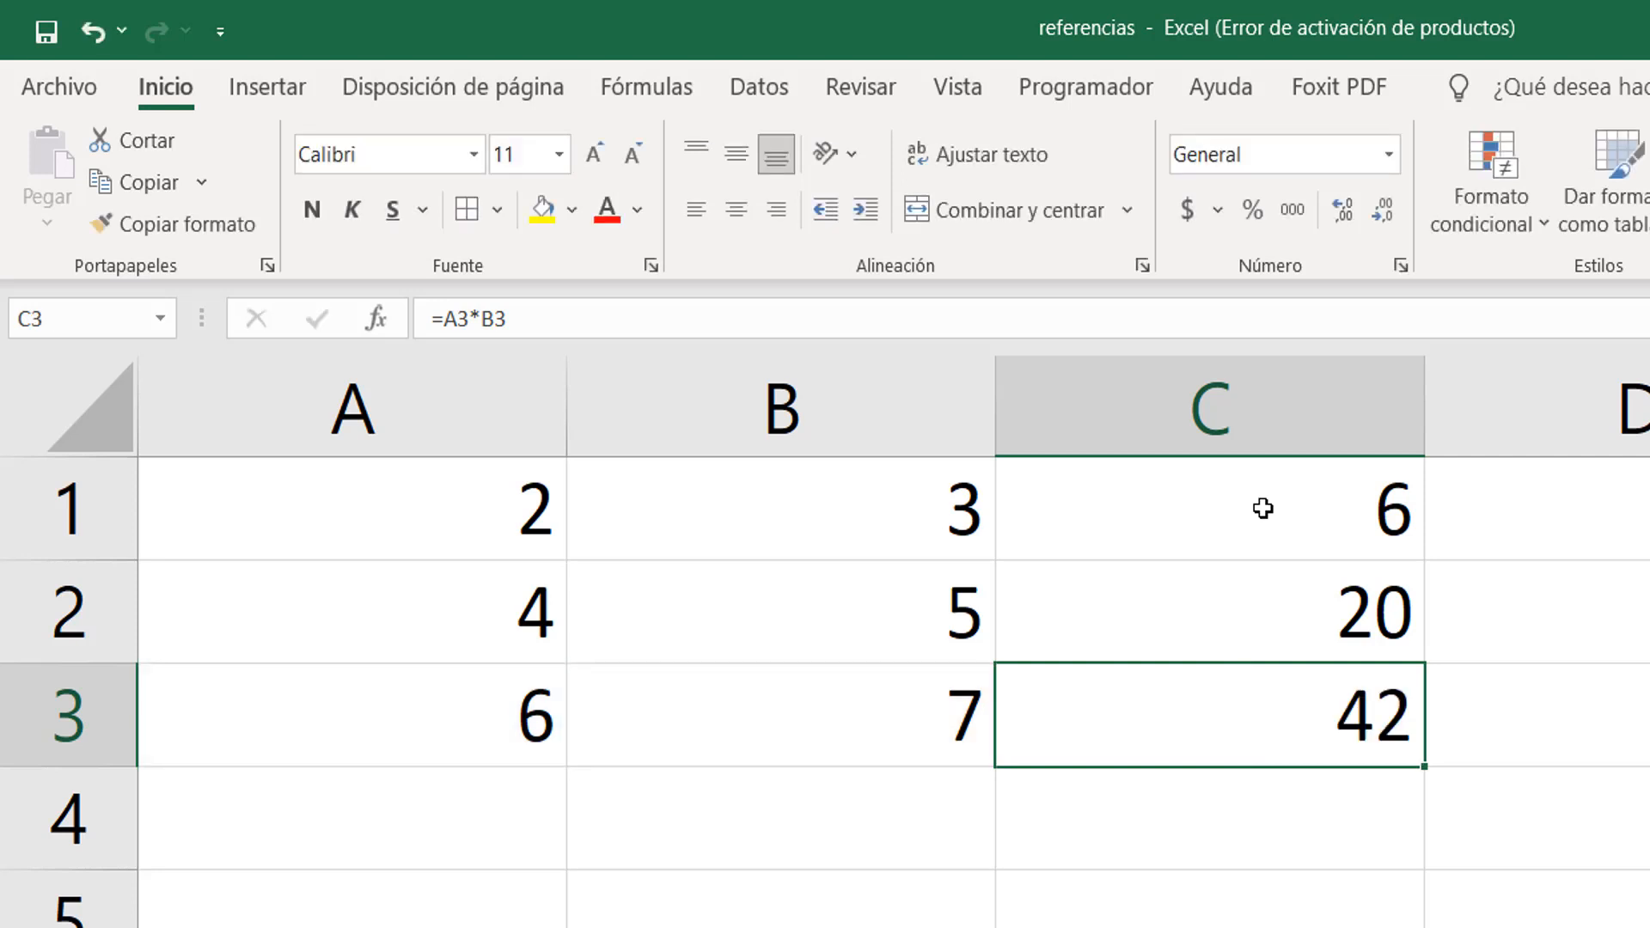
Step: Enter 7 in cell A4
key(Down)
key(Left)
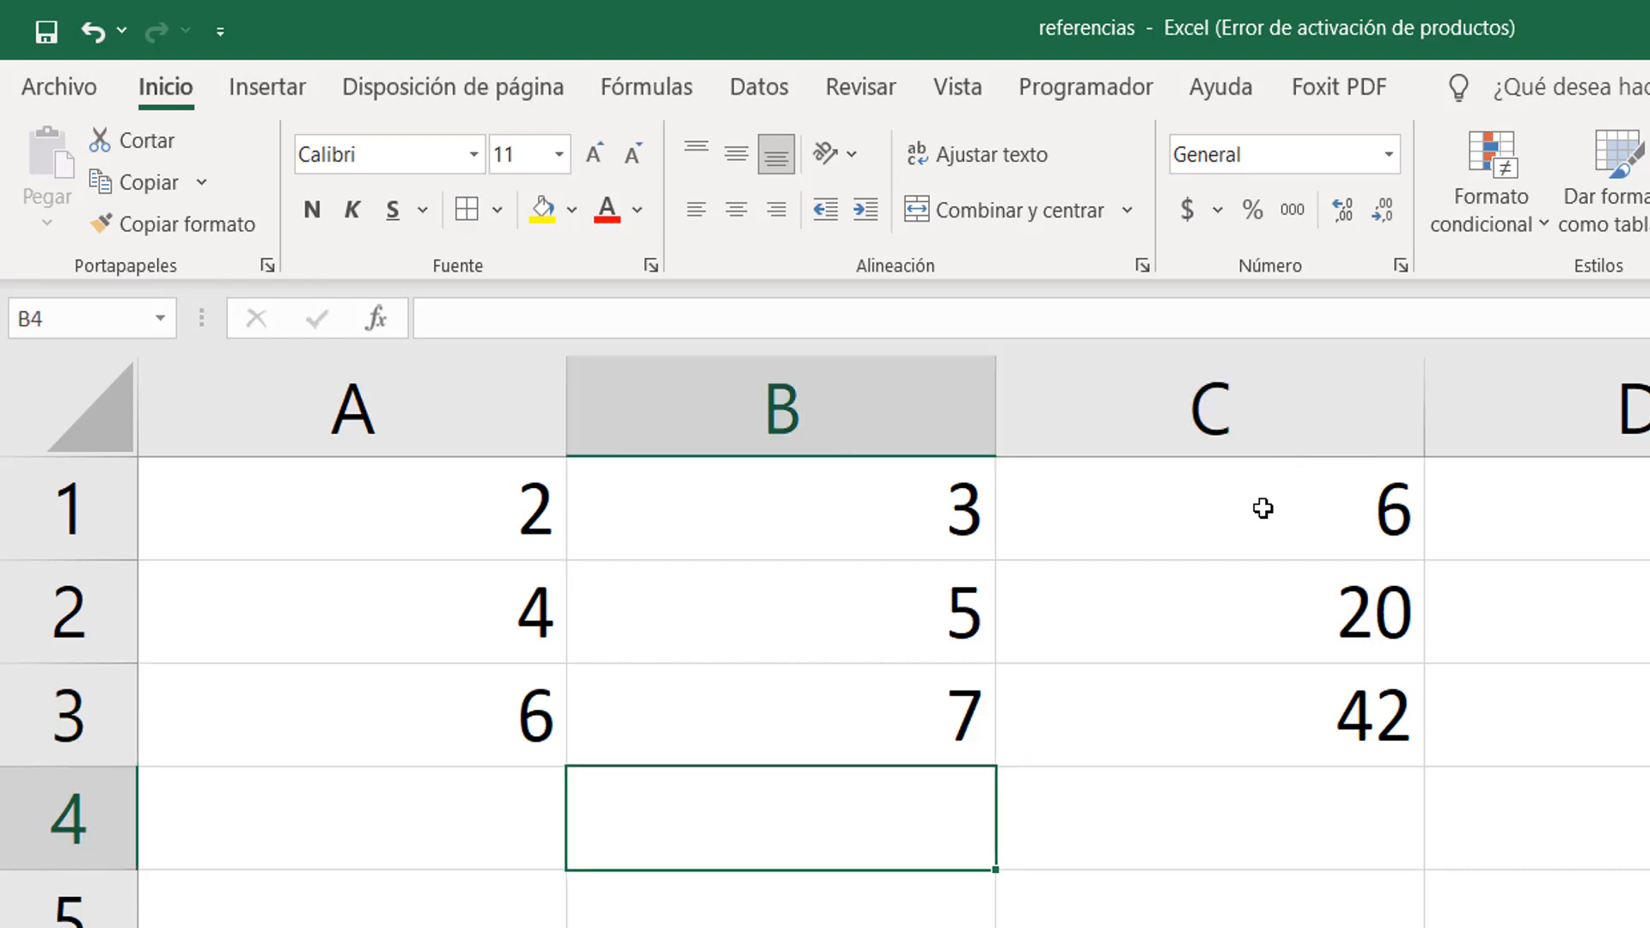
key(Left)
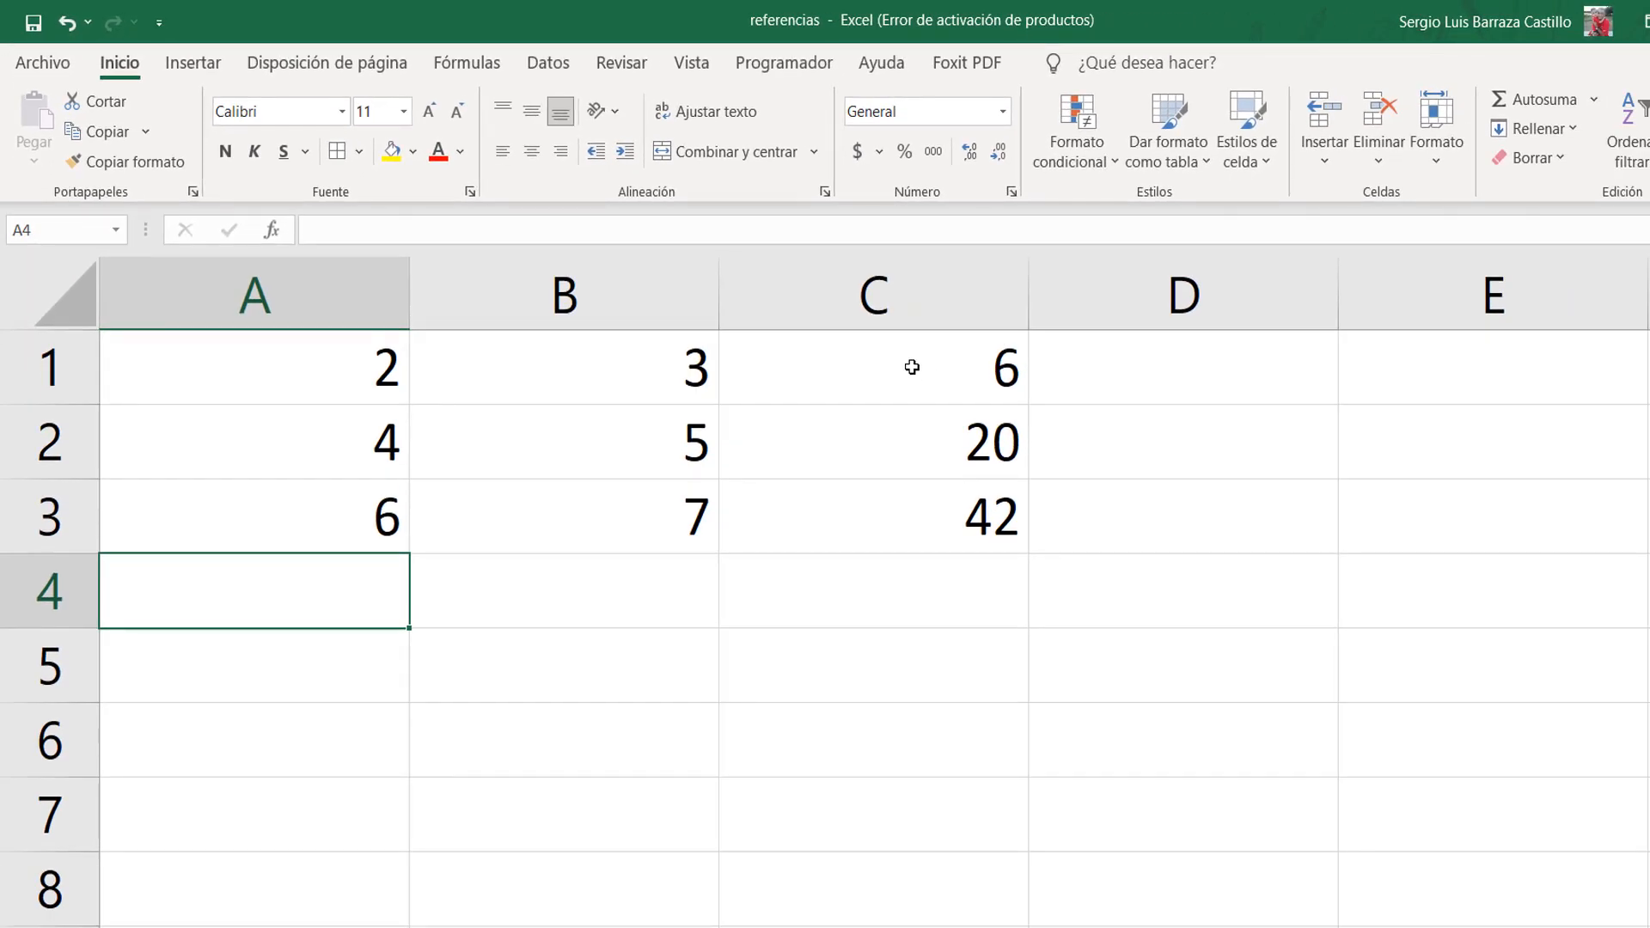
text(7)
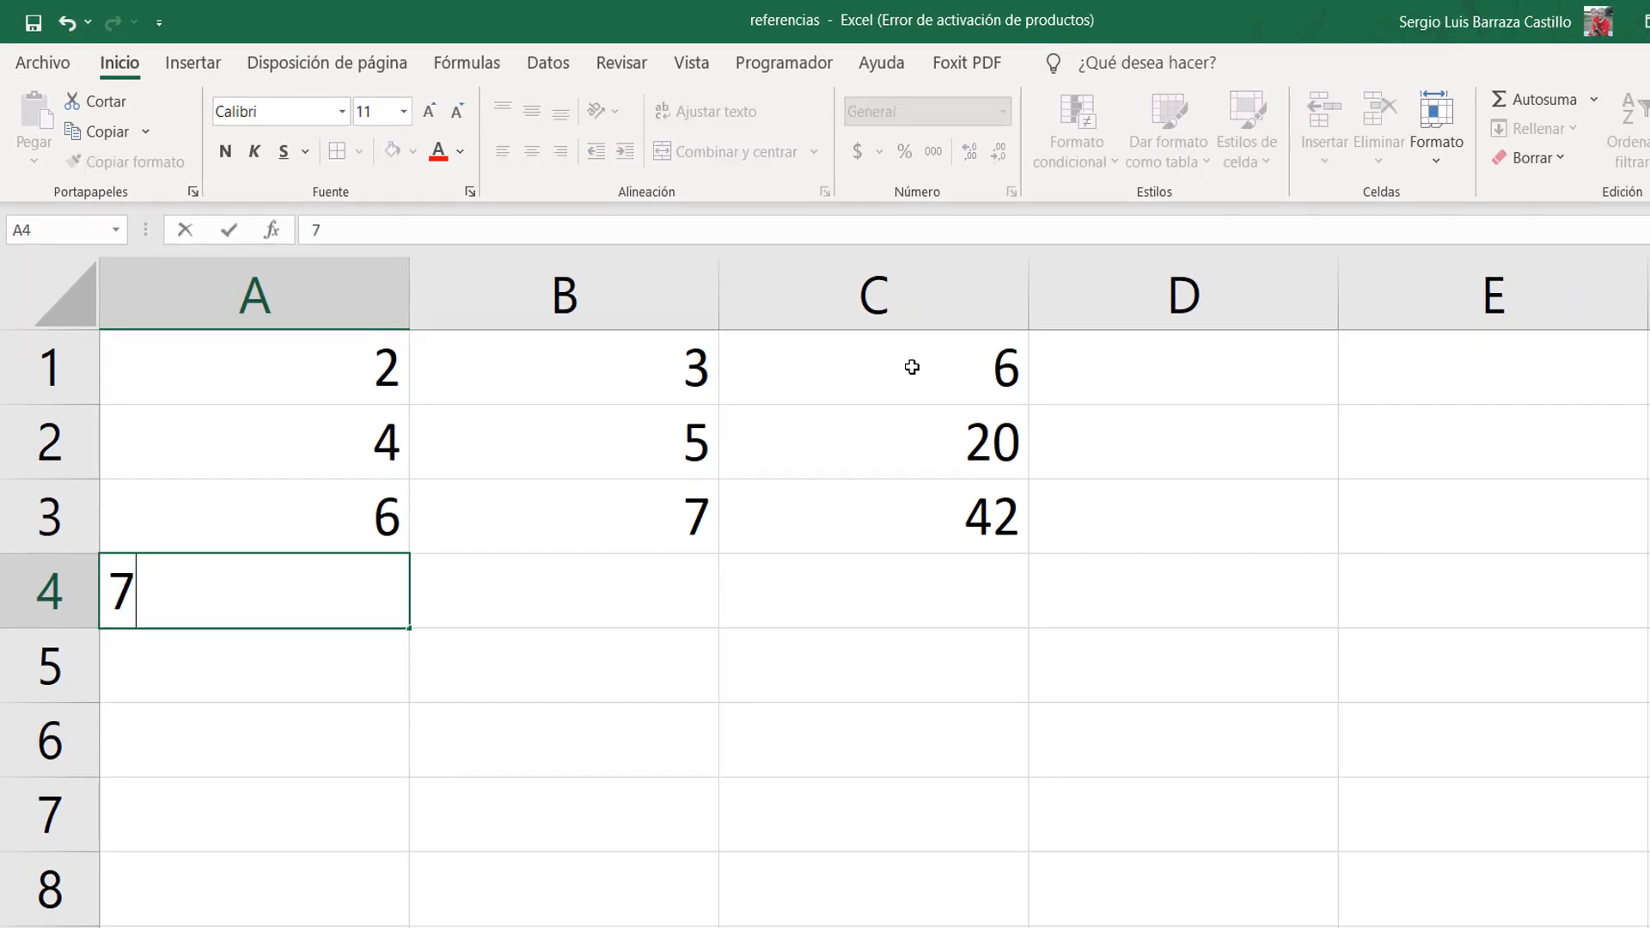
key(Return)
Step: Return to C1 and review which cells its formula refers to, leaving B4 empty
key(Up)
key(Right)
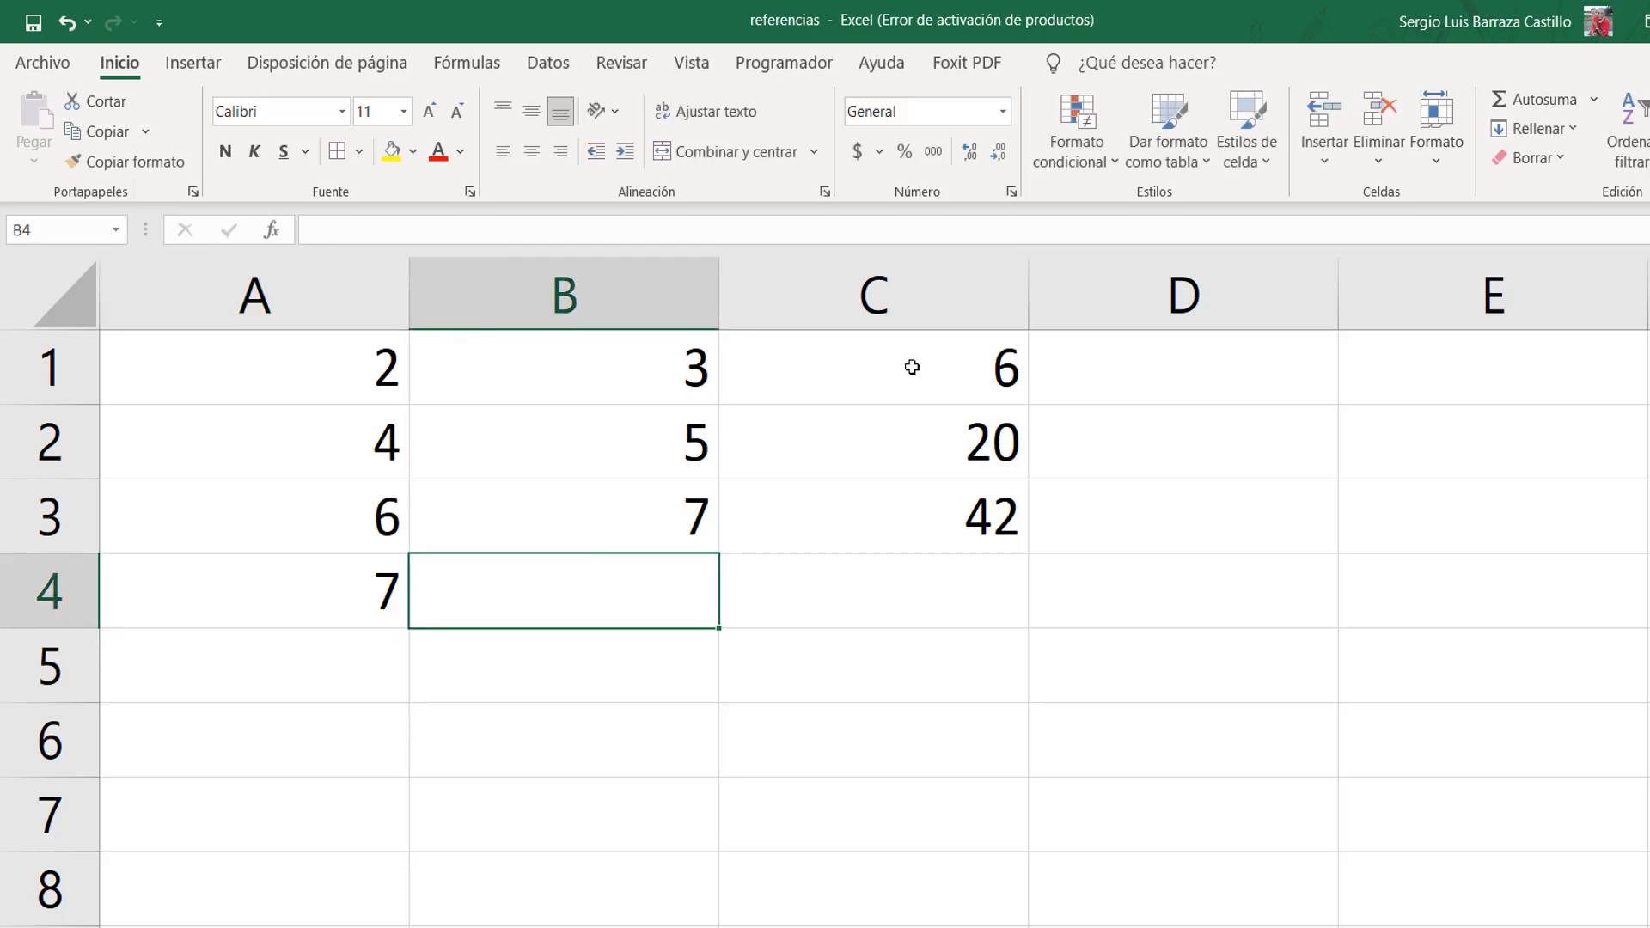
key(Right)
key(Up)
key(Up)
key(Up)
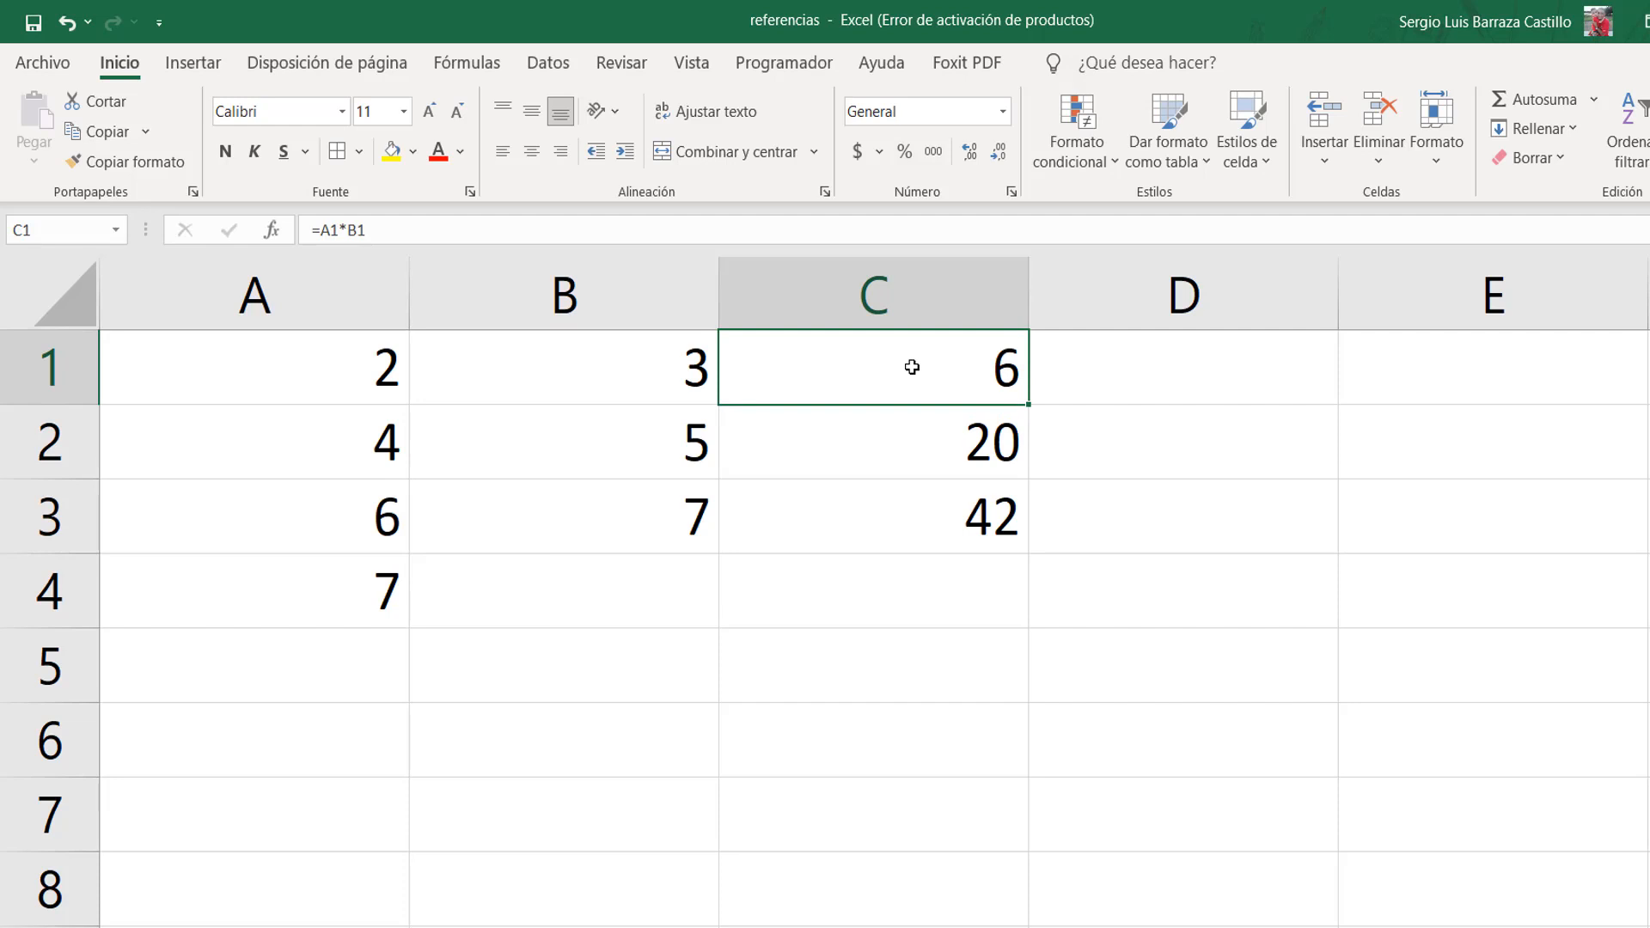
key(ctrl+c)
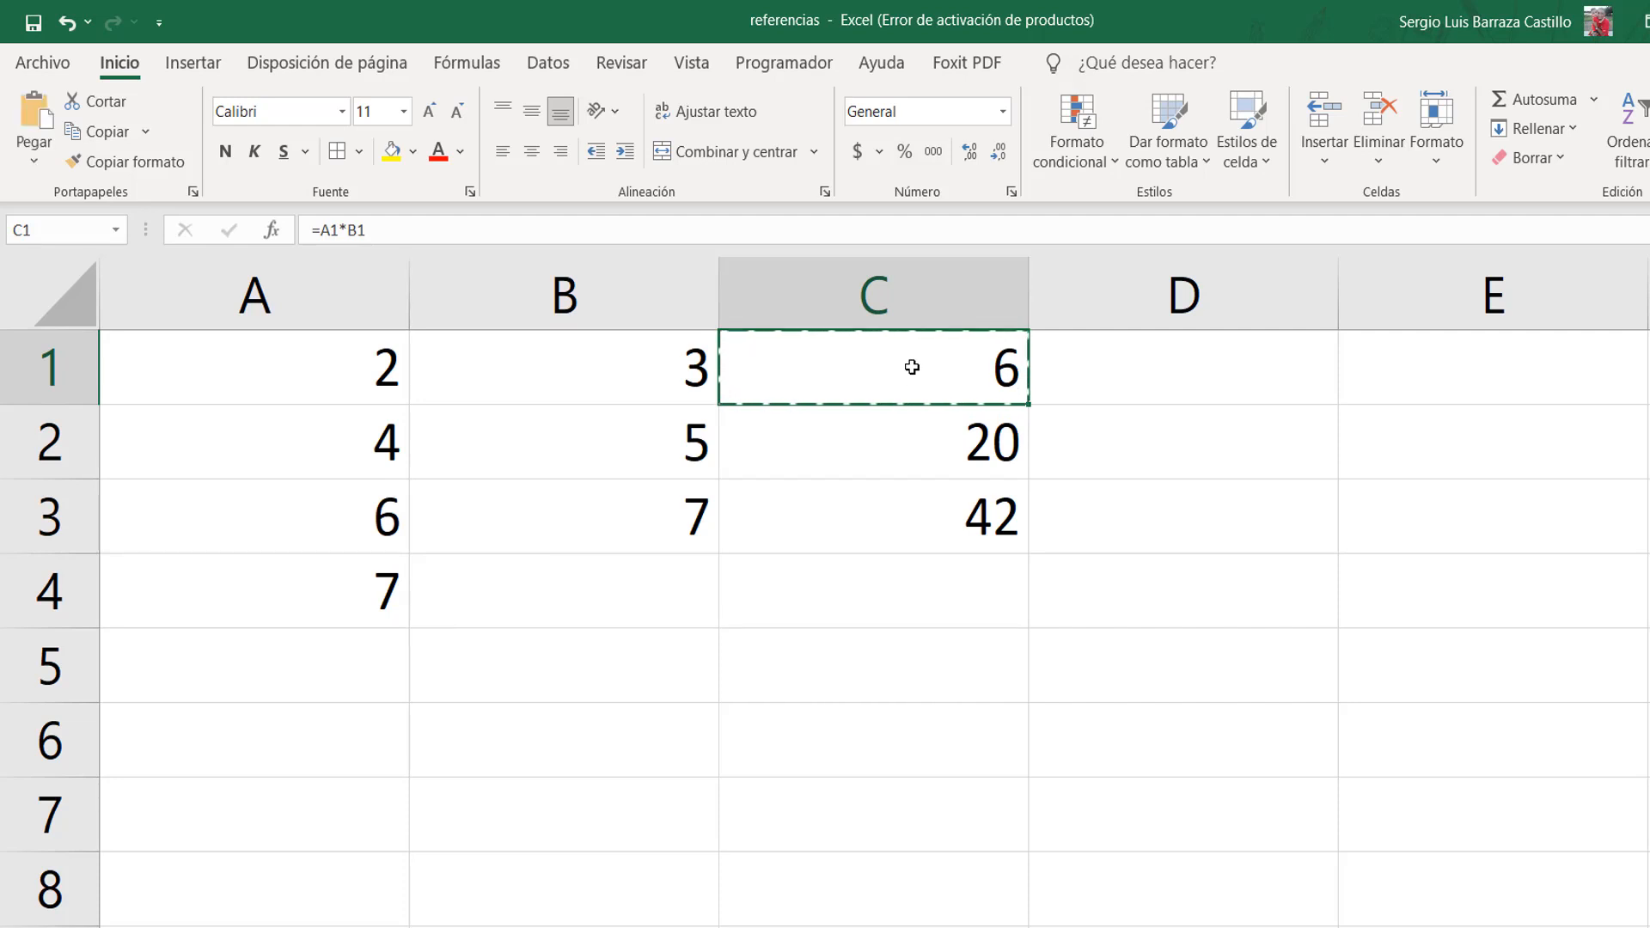
key(F2)
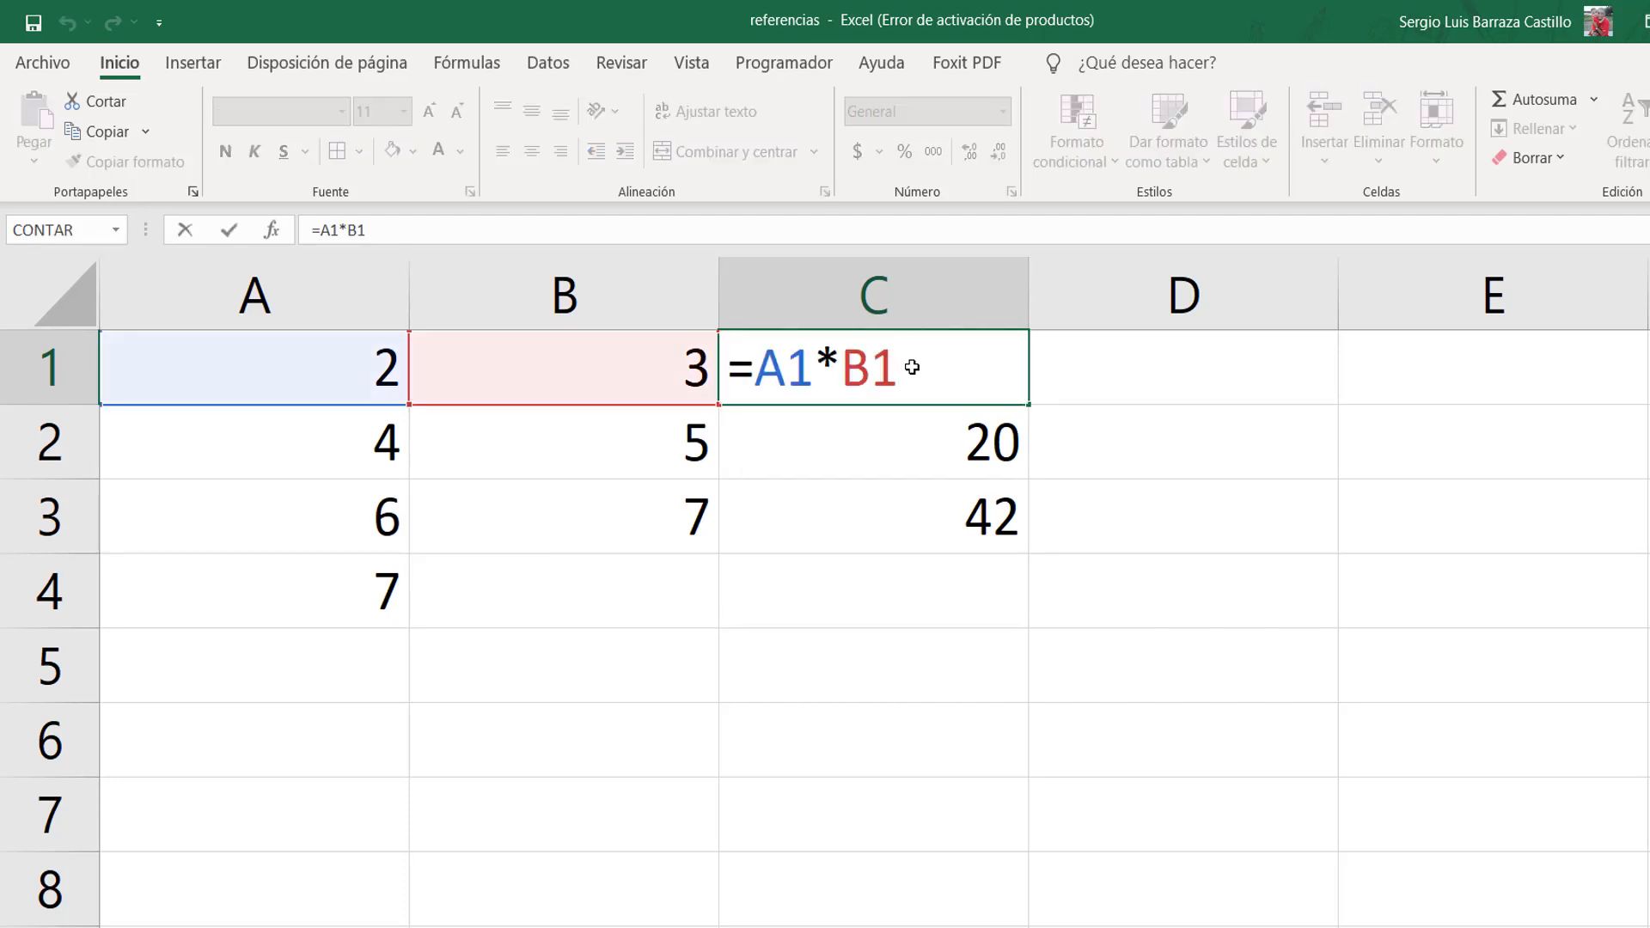
key(Escape)
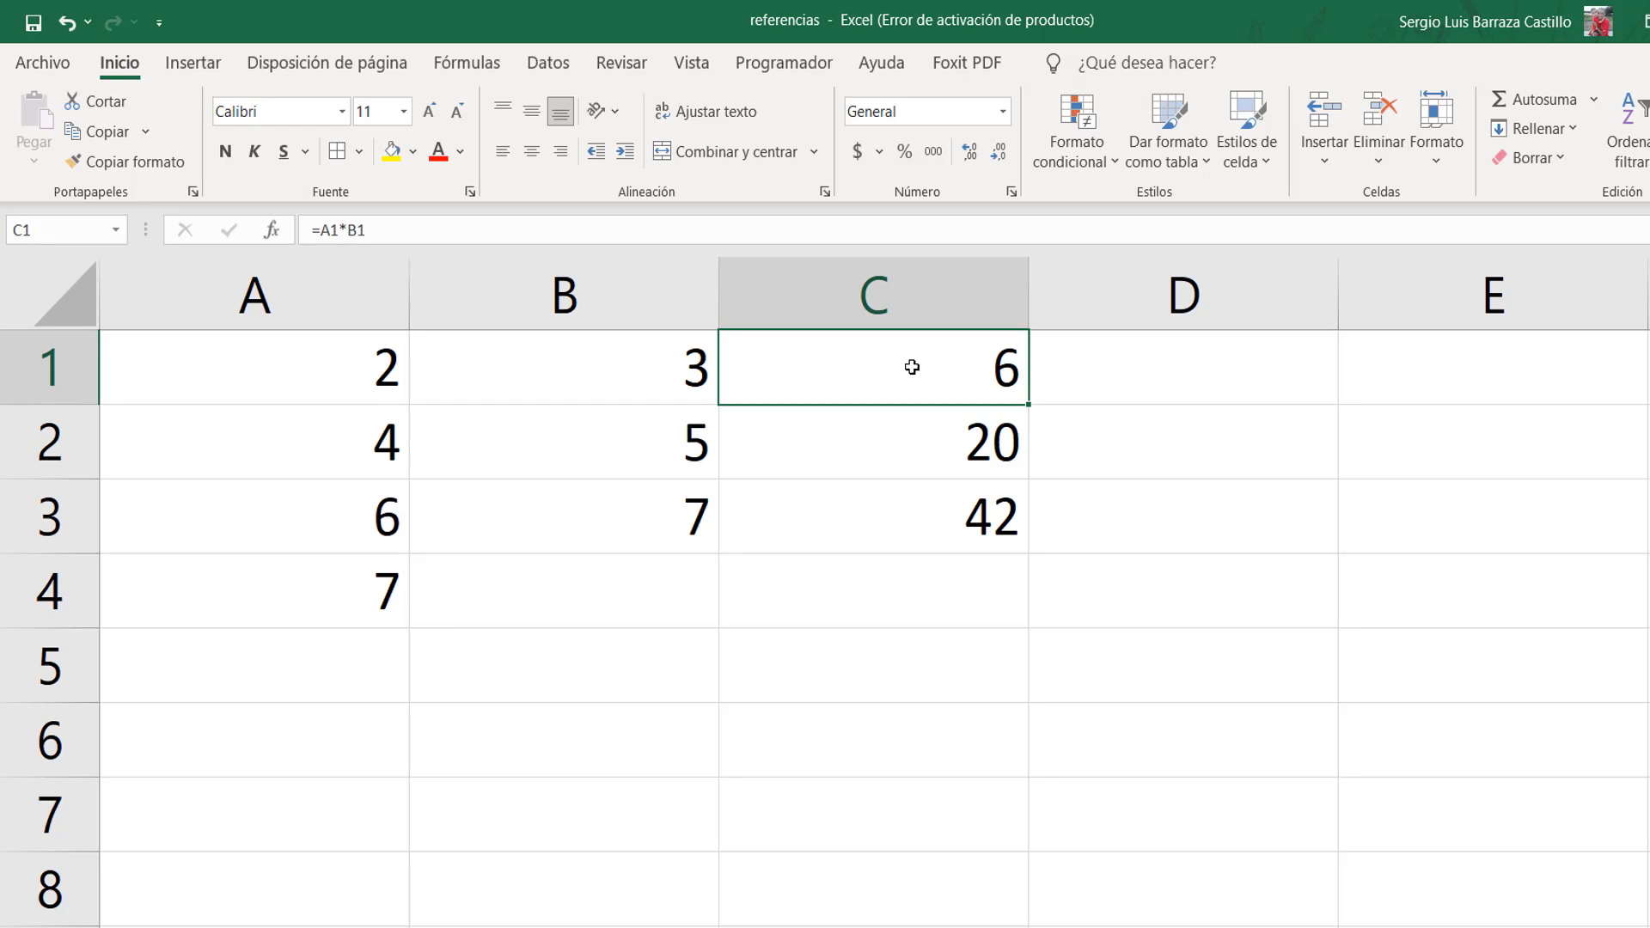
Step: Copy the multiplication formula from C1 and paste it into C4
key(ctrl+c)
key(Down)
key(Down)
key(Down)
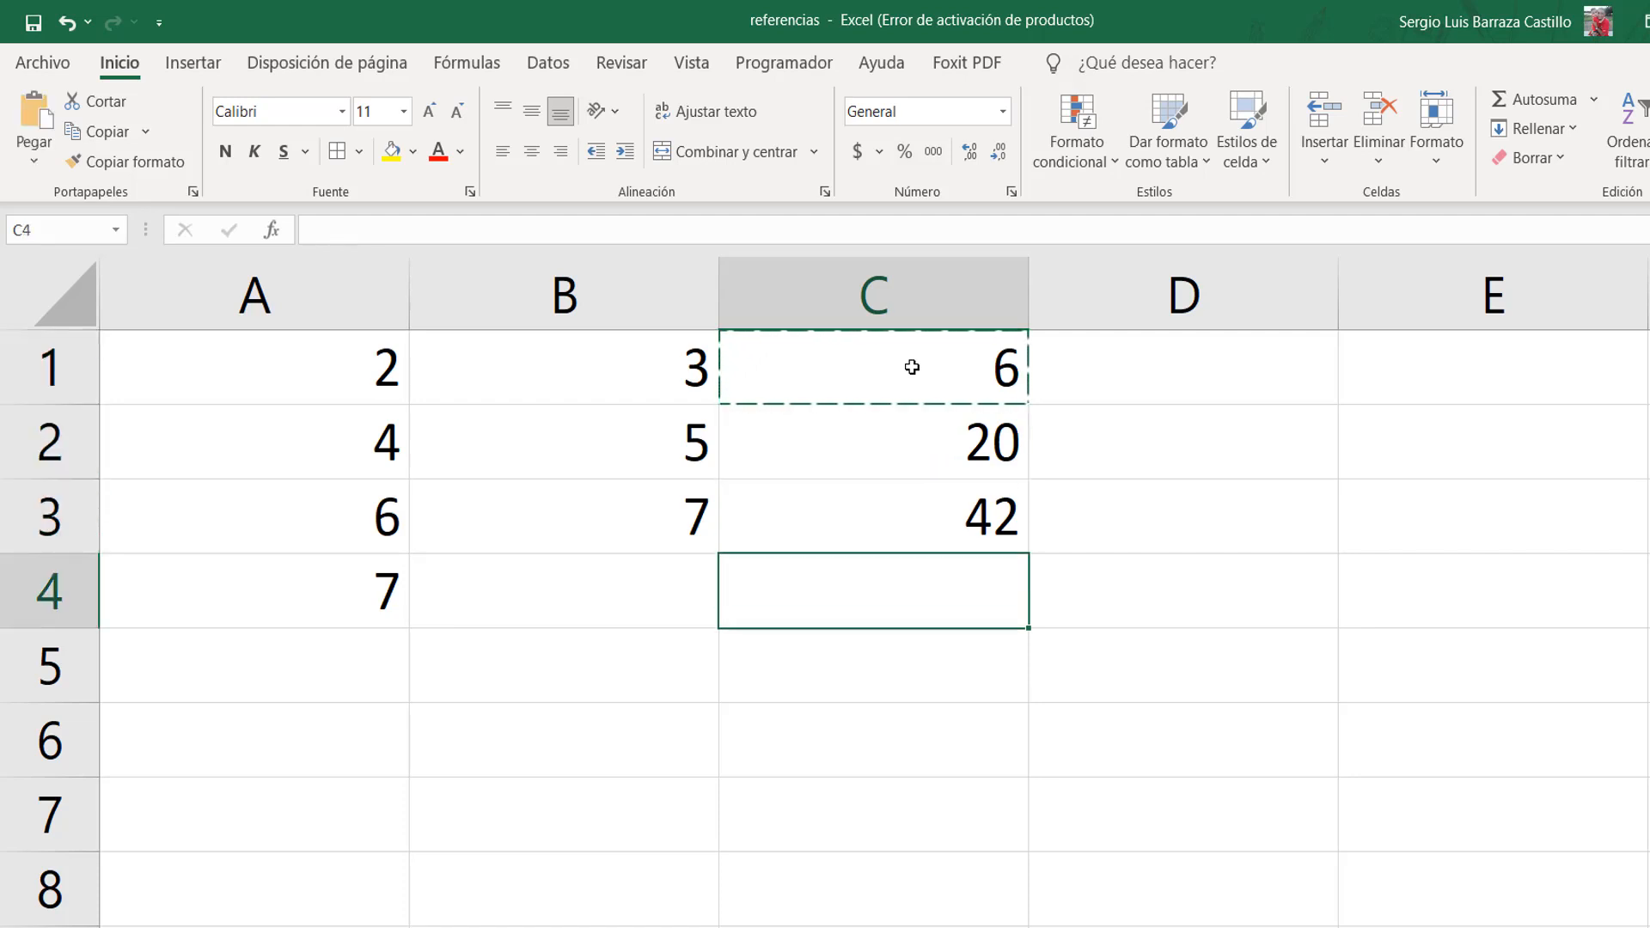
key(ctrl+v)
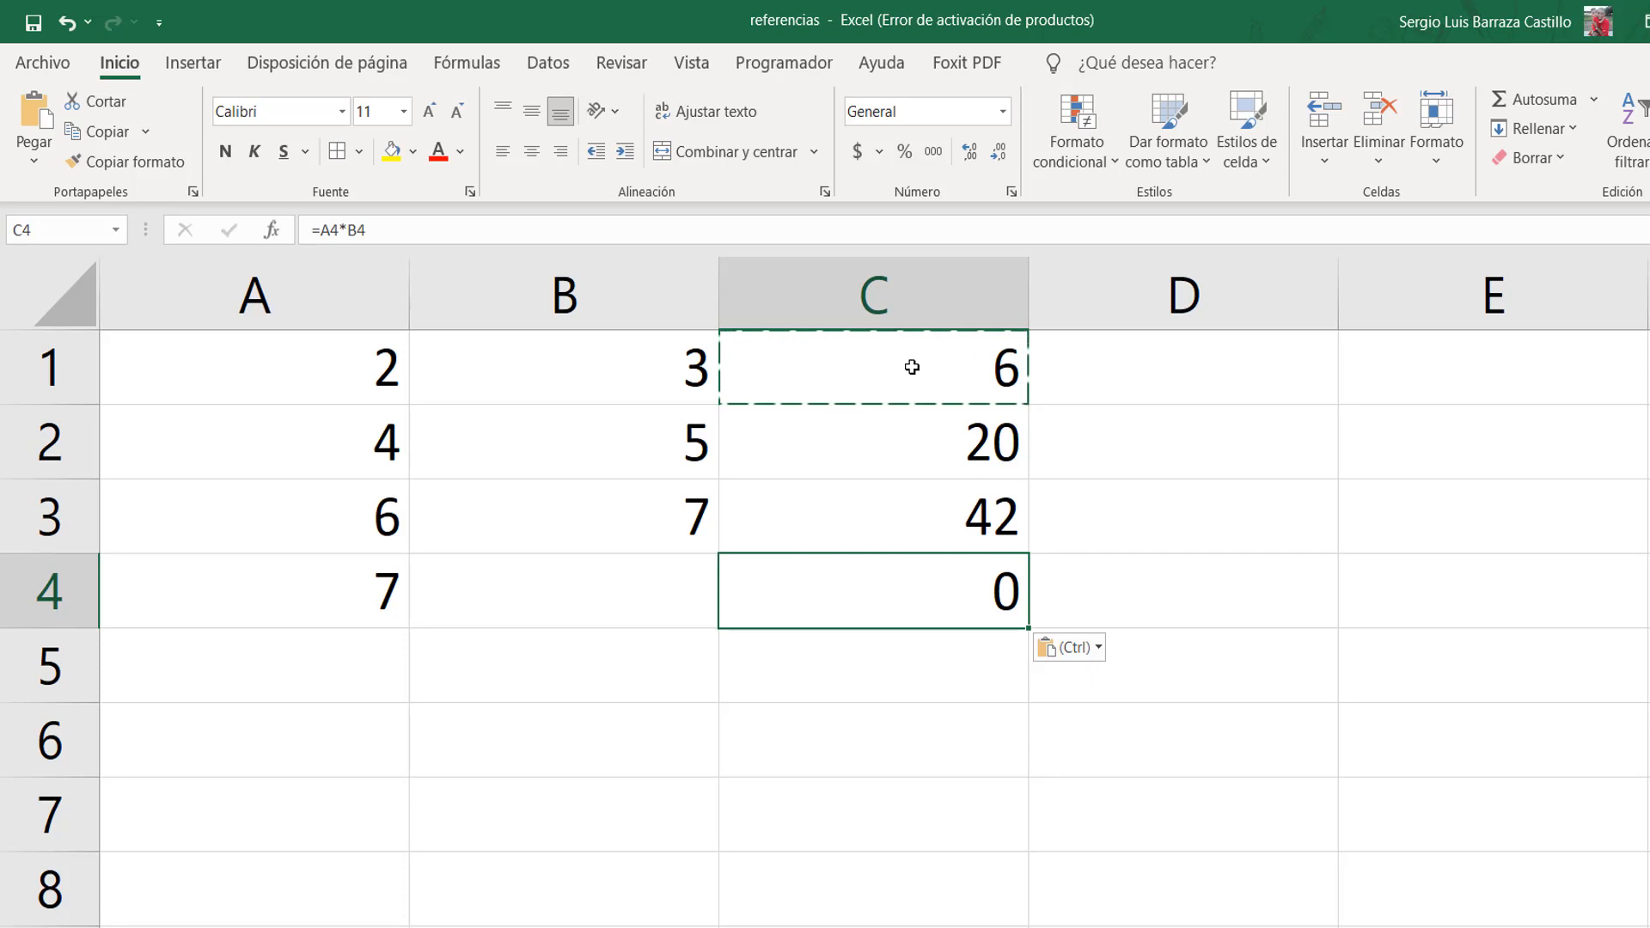
Step: Compare the cell references in the formula of C4 with those in the original formula of C1
key(F2)
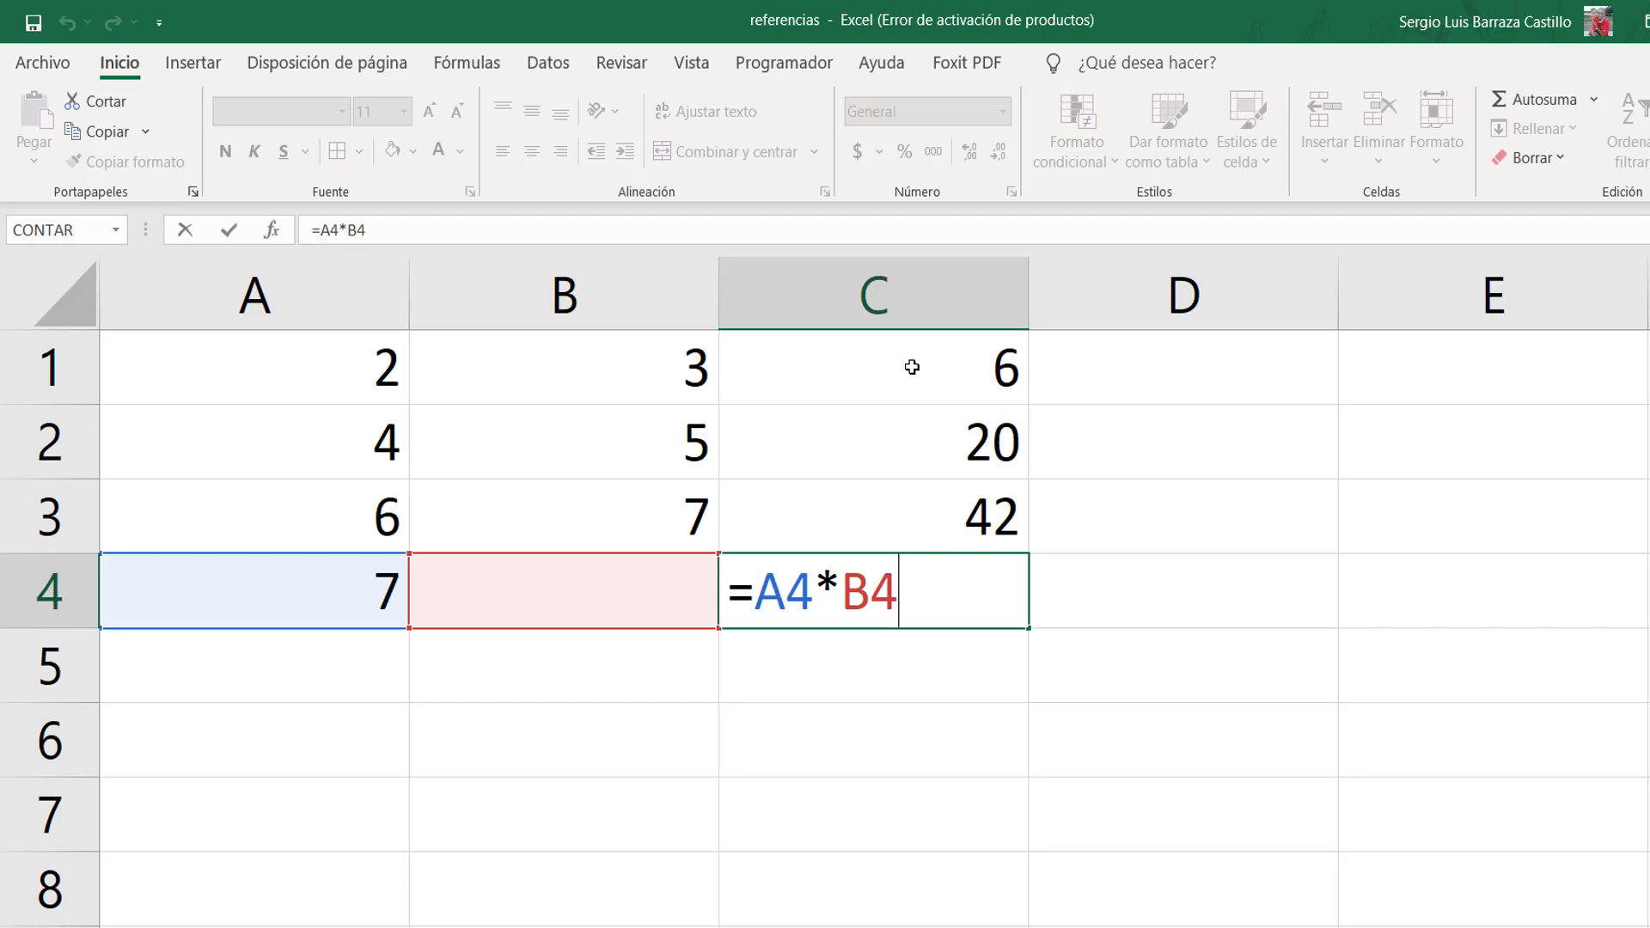
key(ctrl+Return)
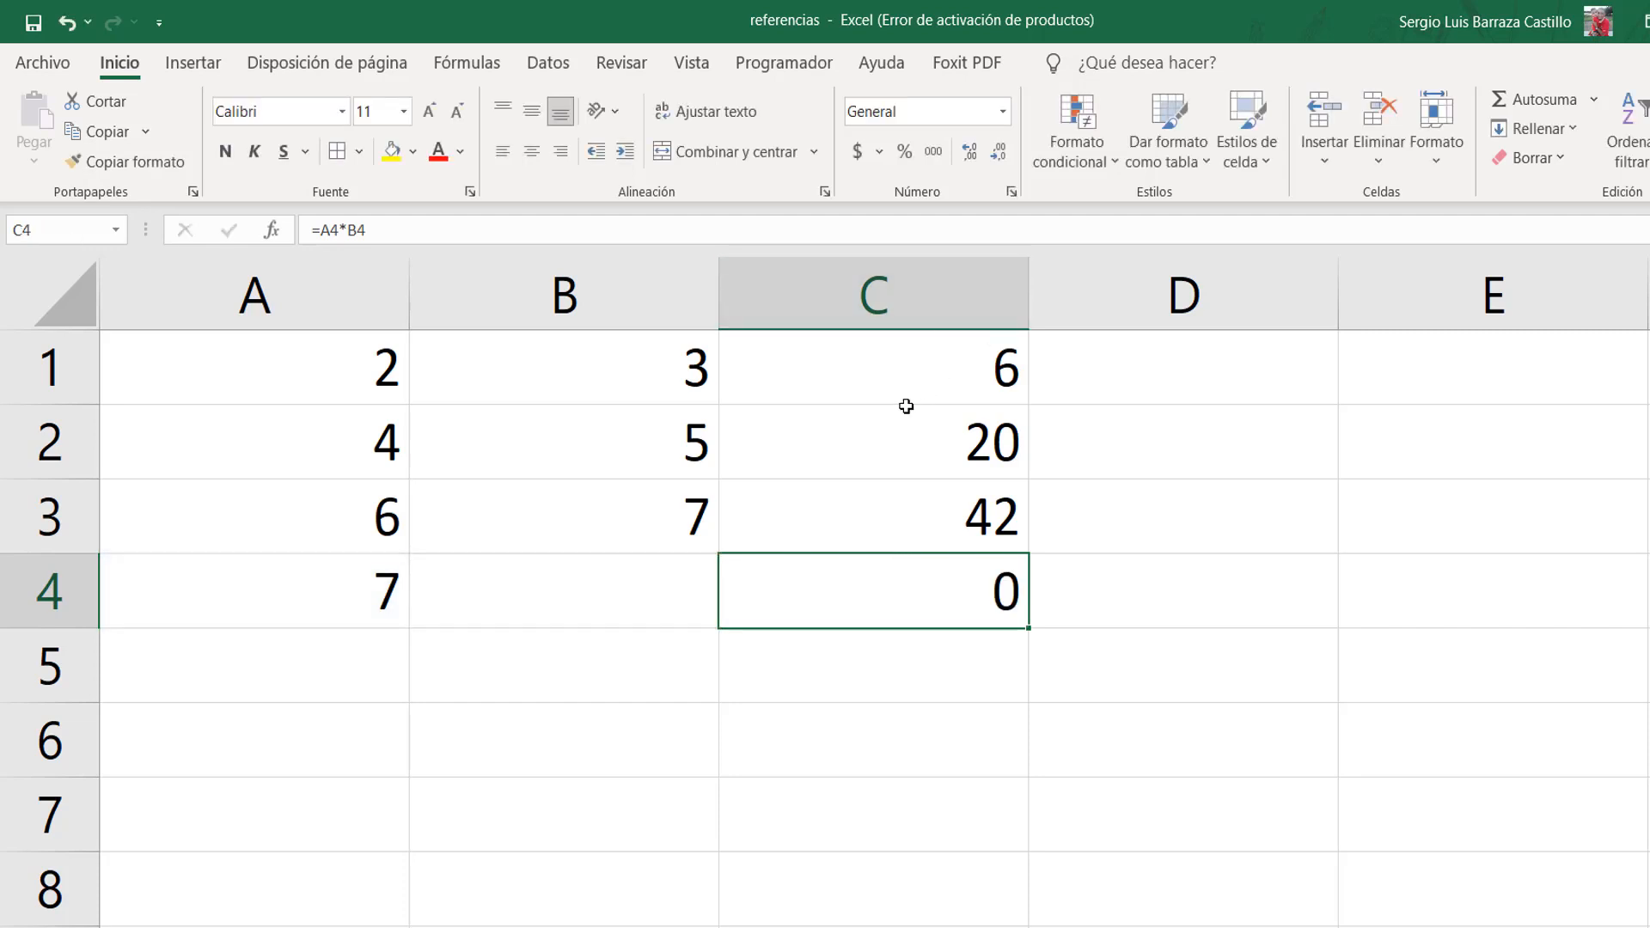
click(927, 373)
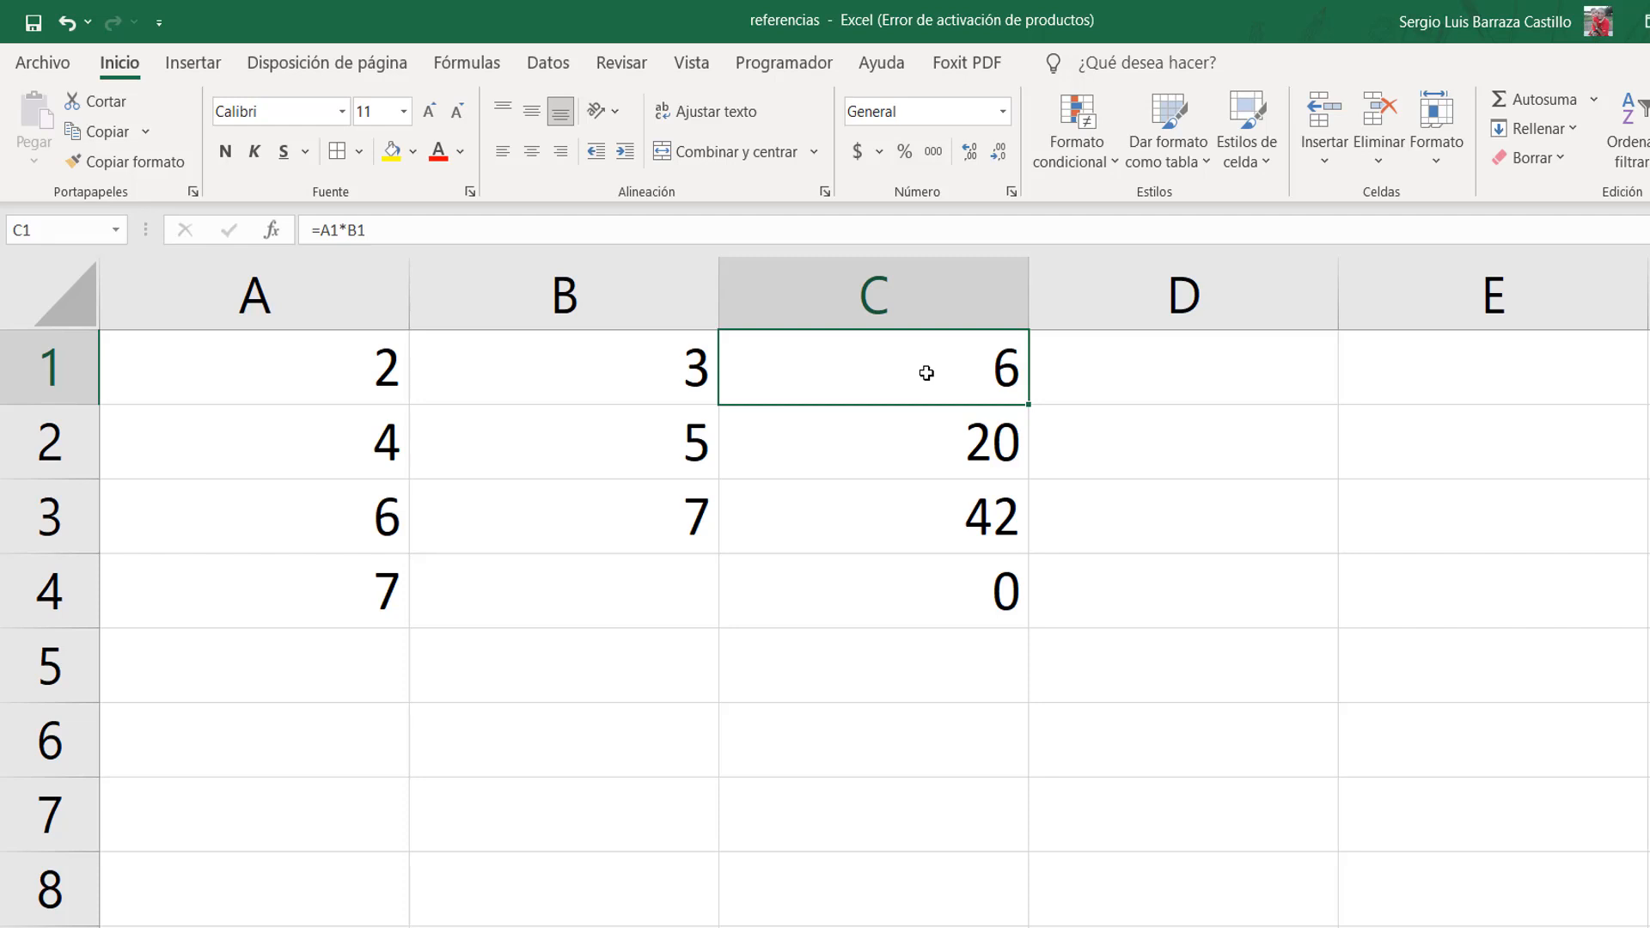
key(F2)
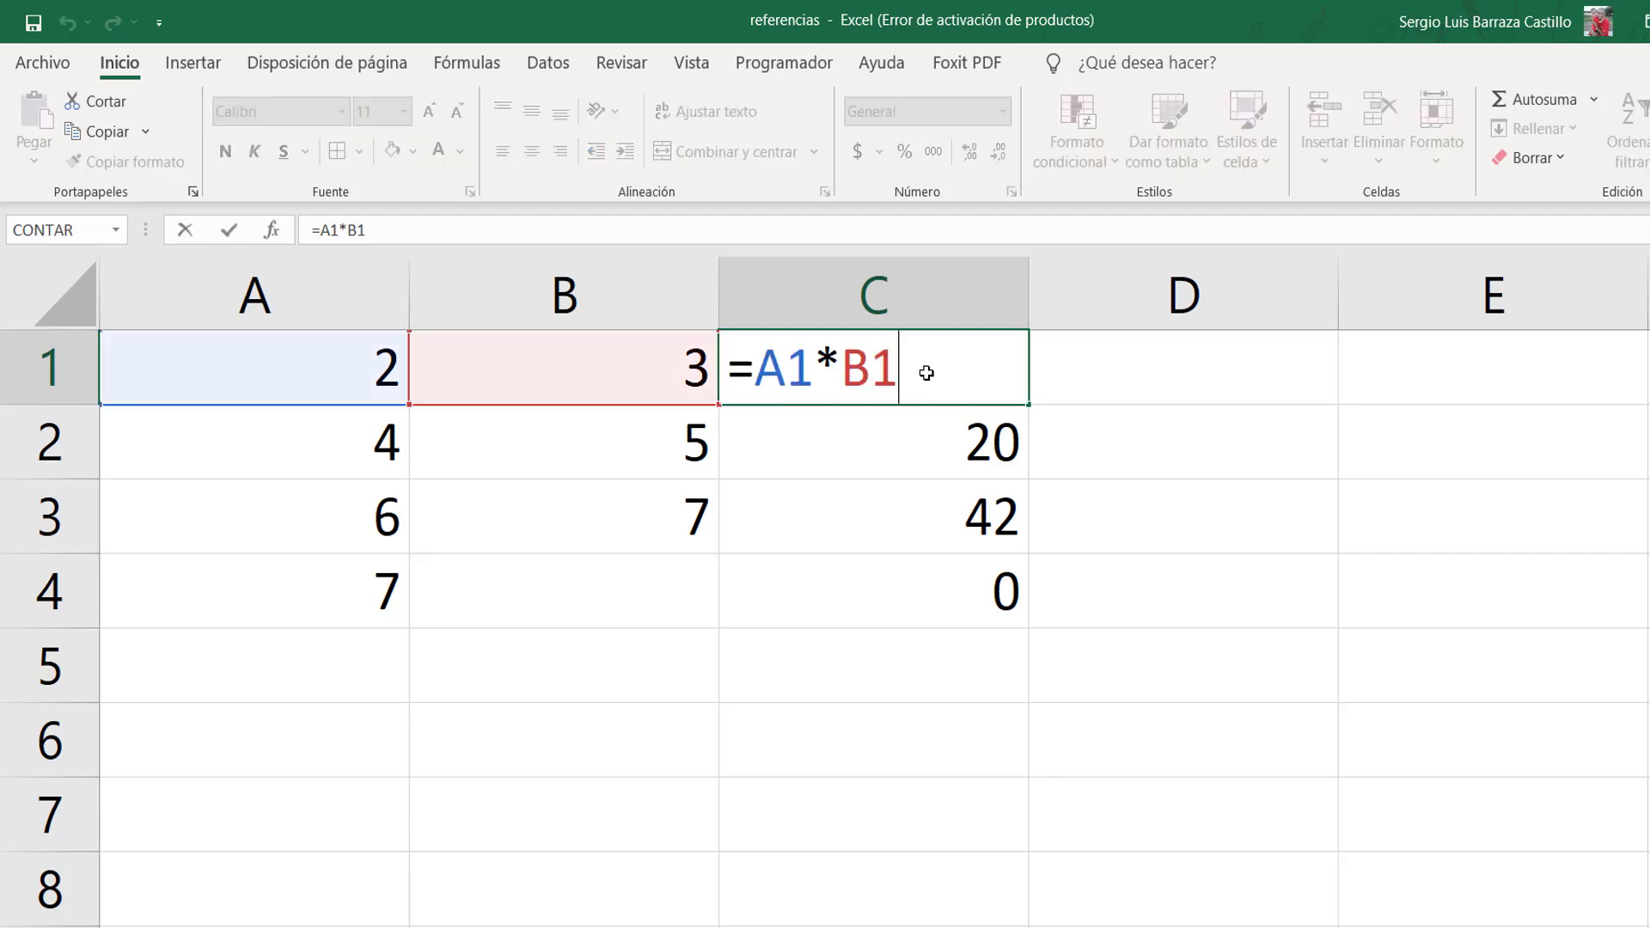
key(Escape)
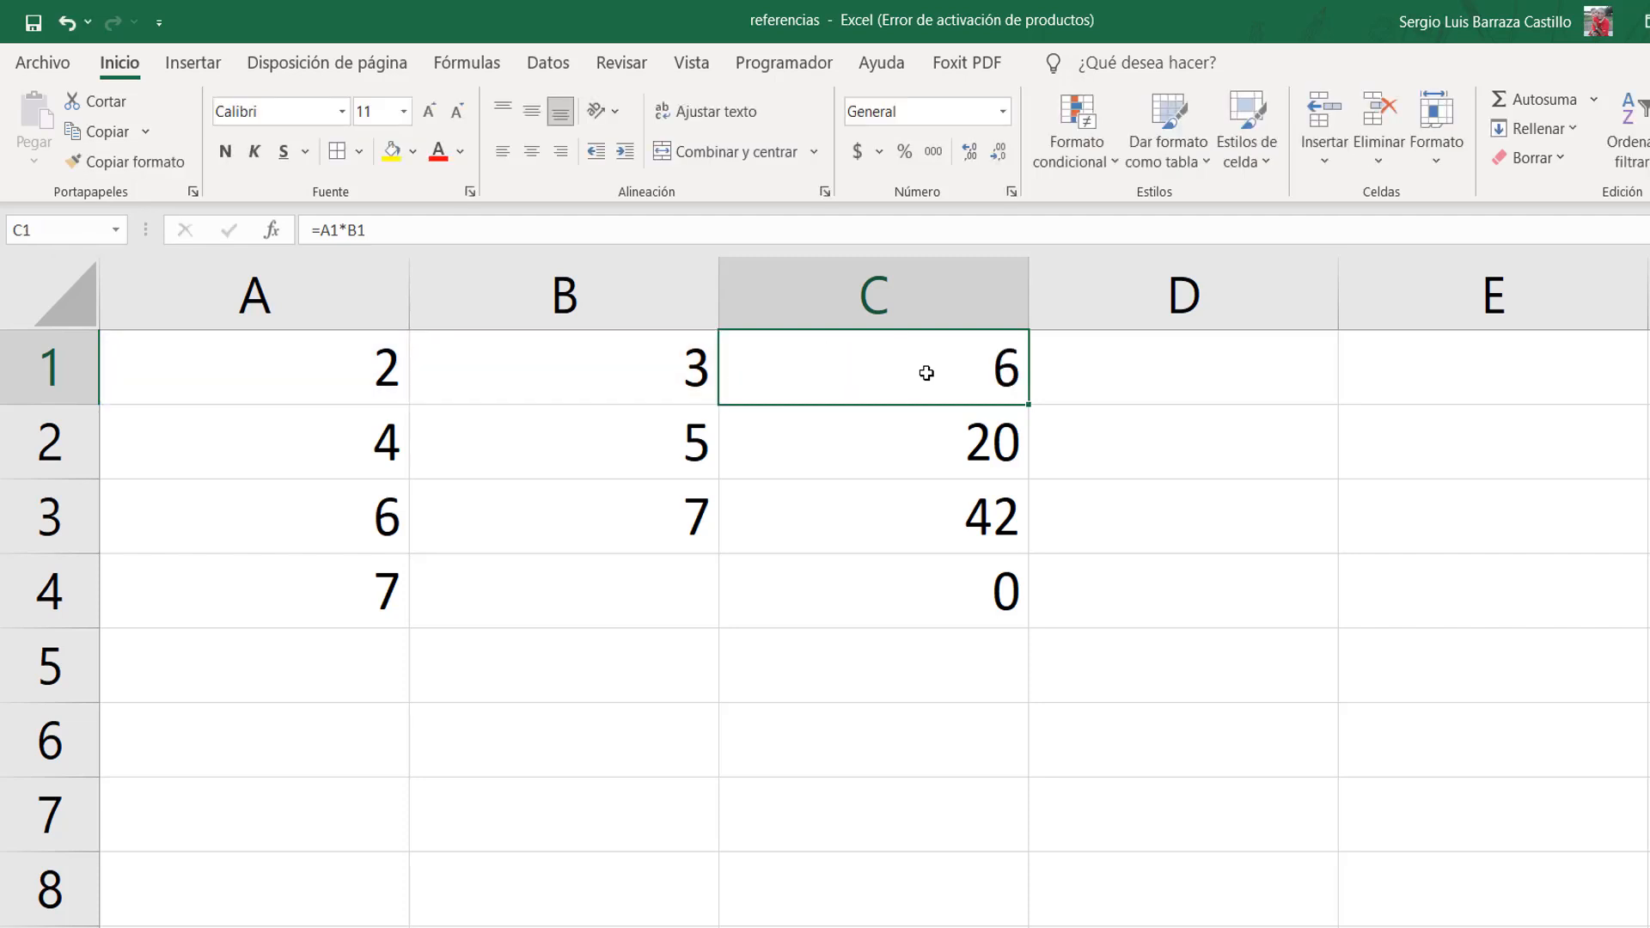
Step: Copy the multiplication formula from C1, paste it into E7 and examine which cells the pasted formula refers to
key(ctrl+c)
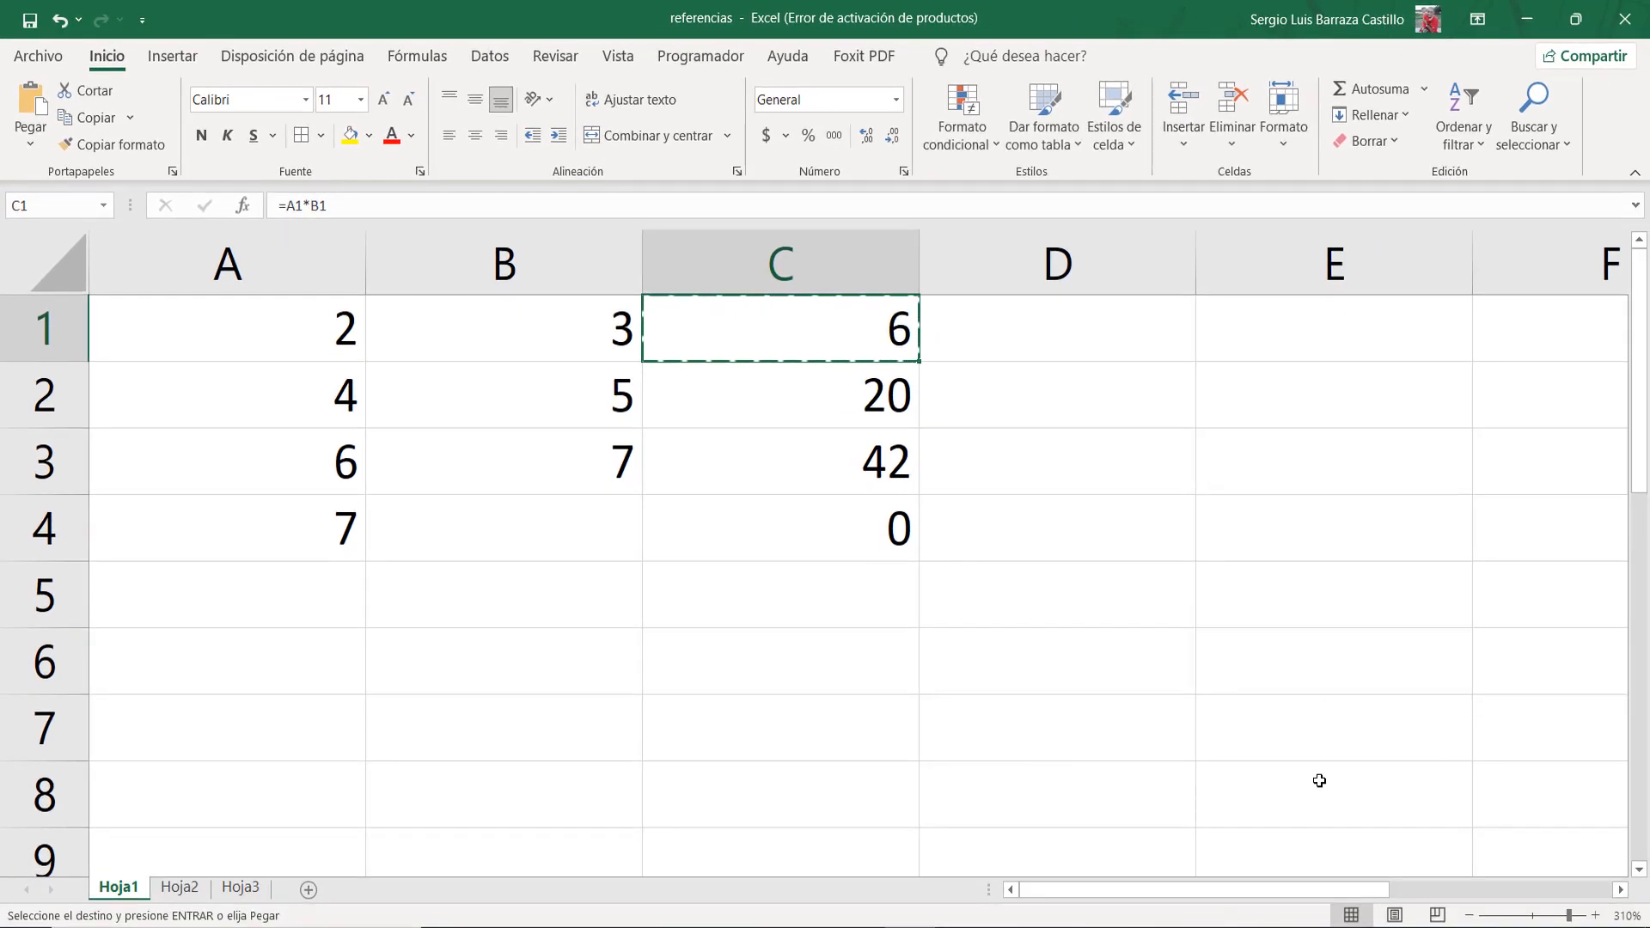
click(1326, 737)
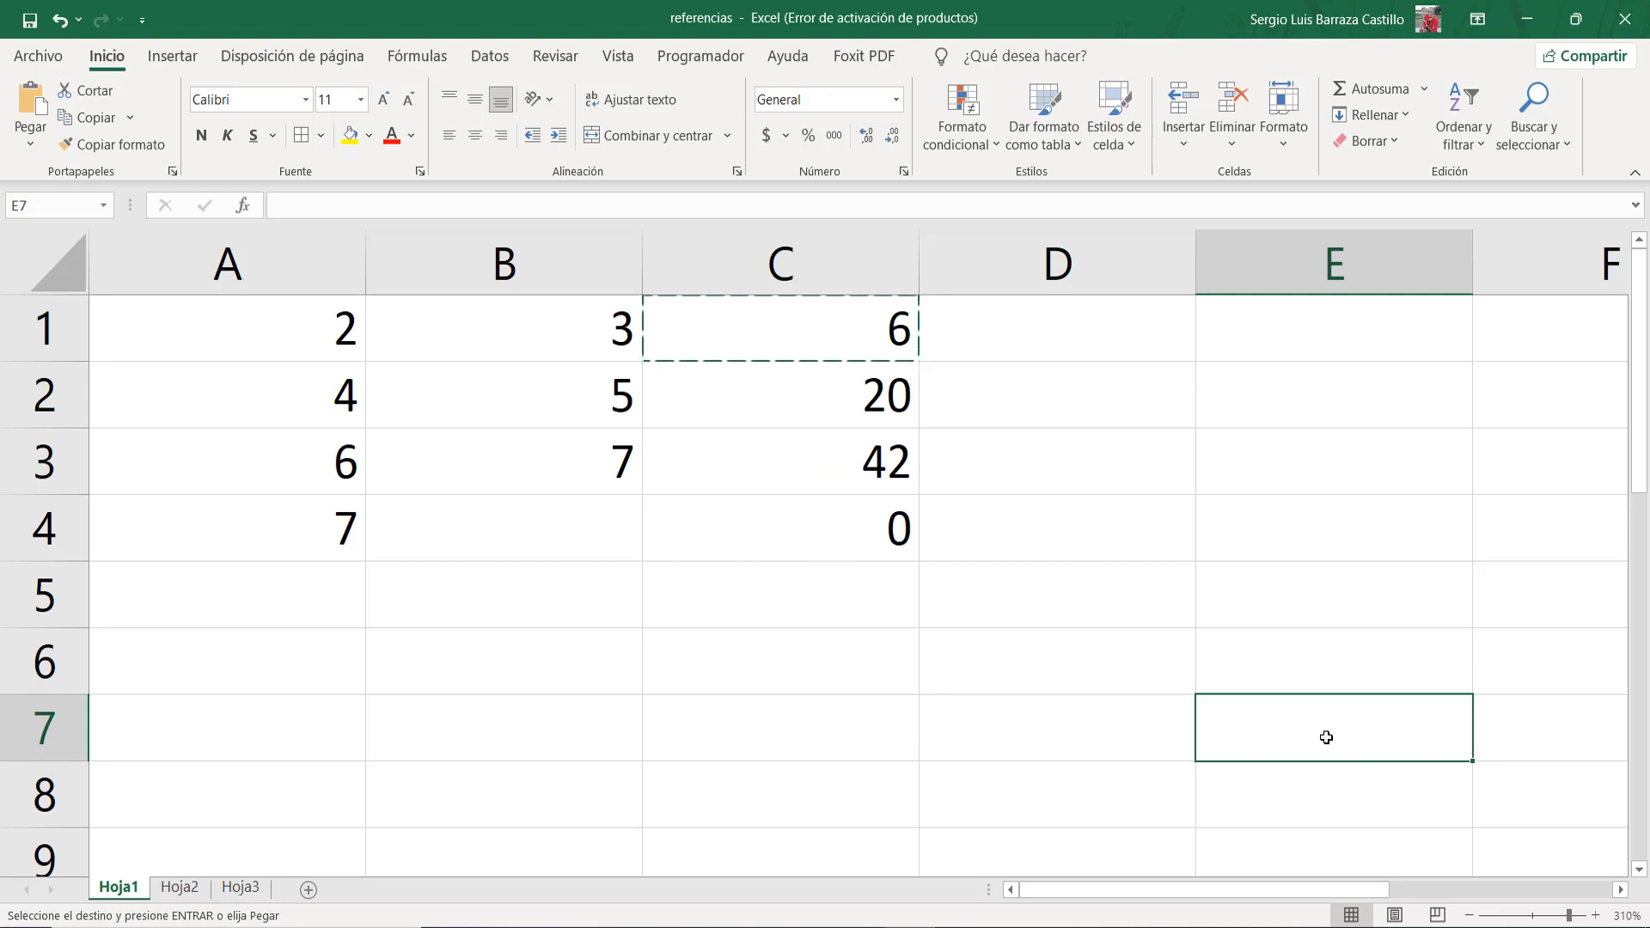
key(ctrl+v)
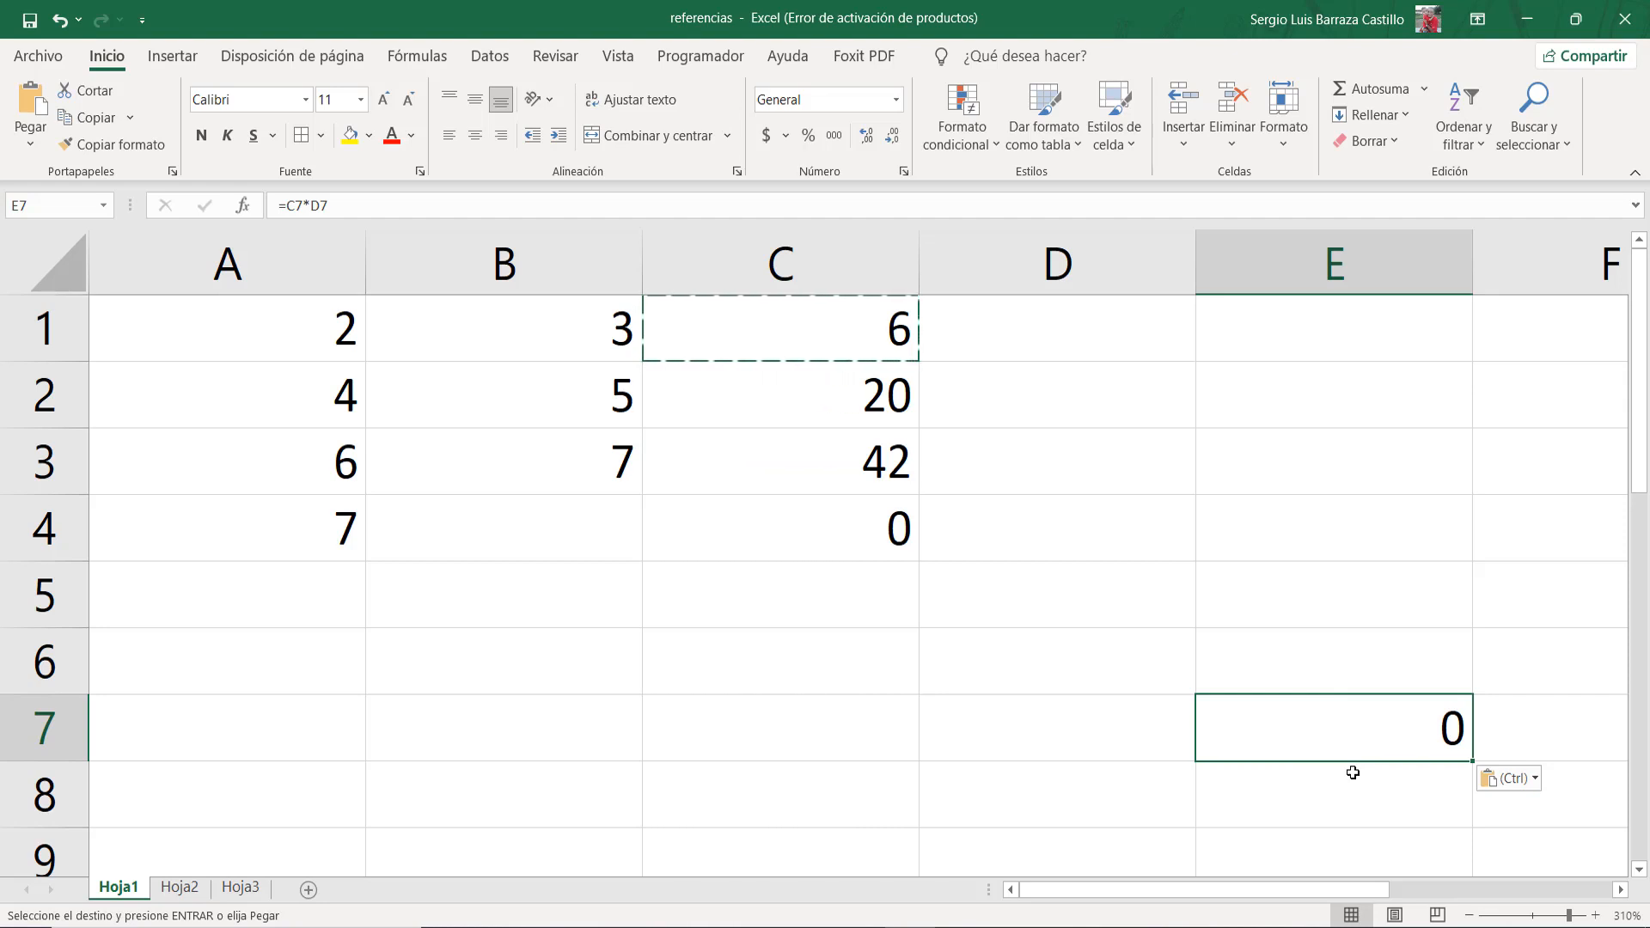
key(F2)
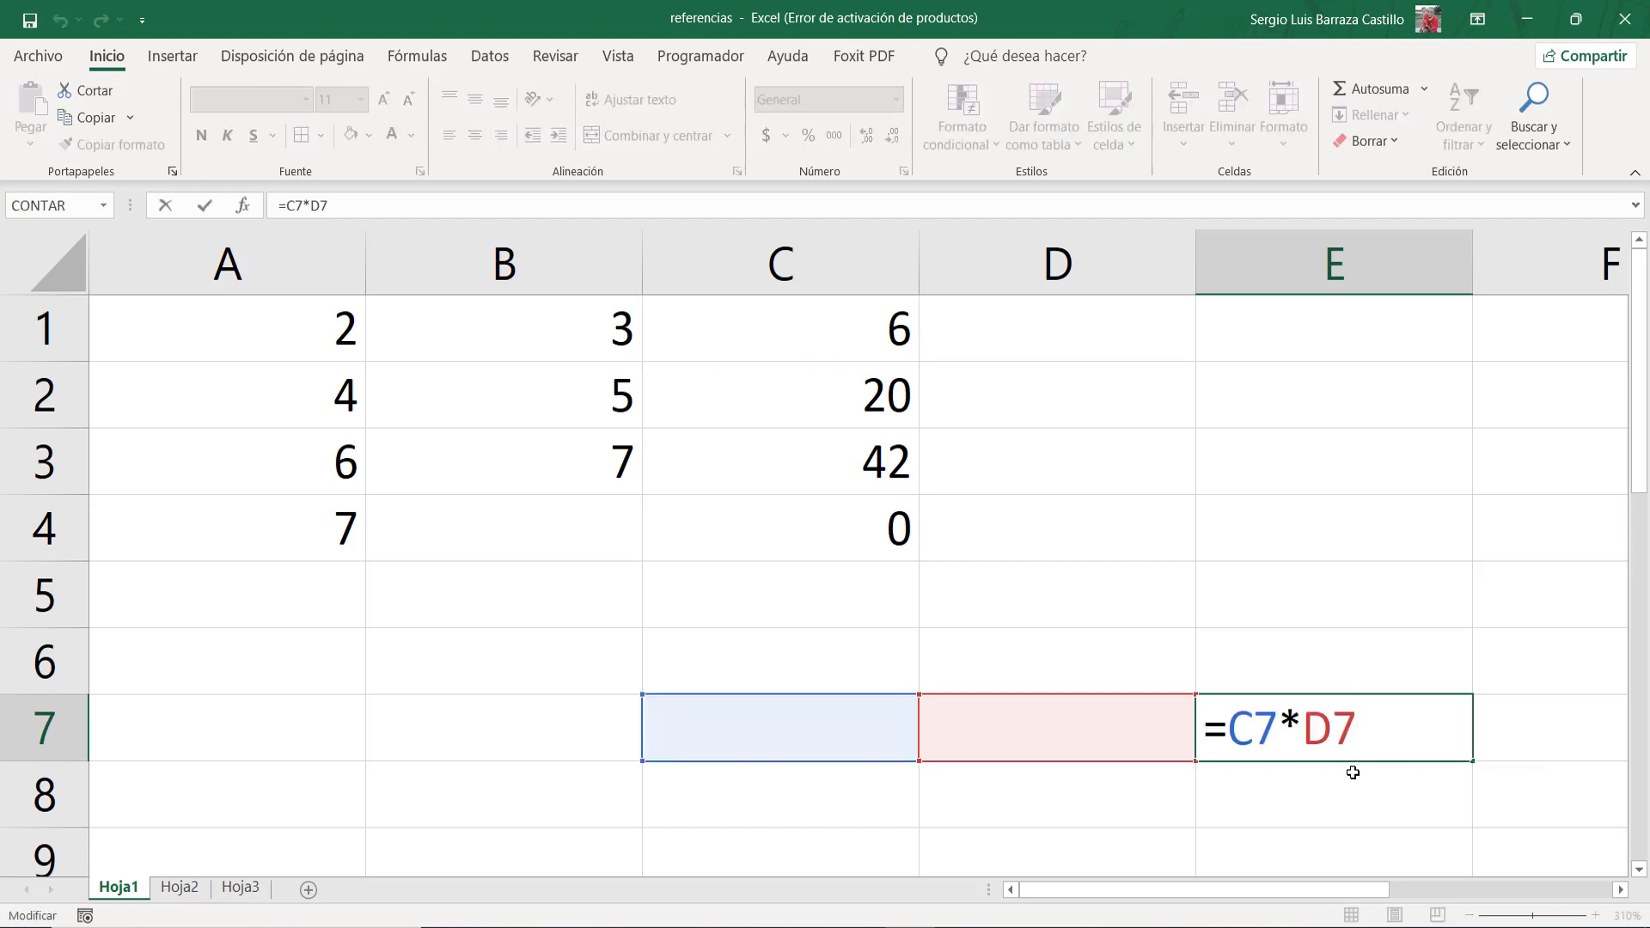
key(ctrl+Return)
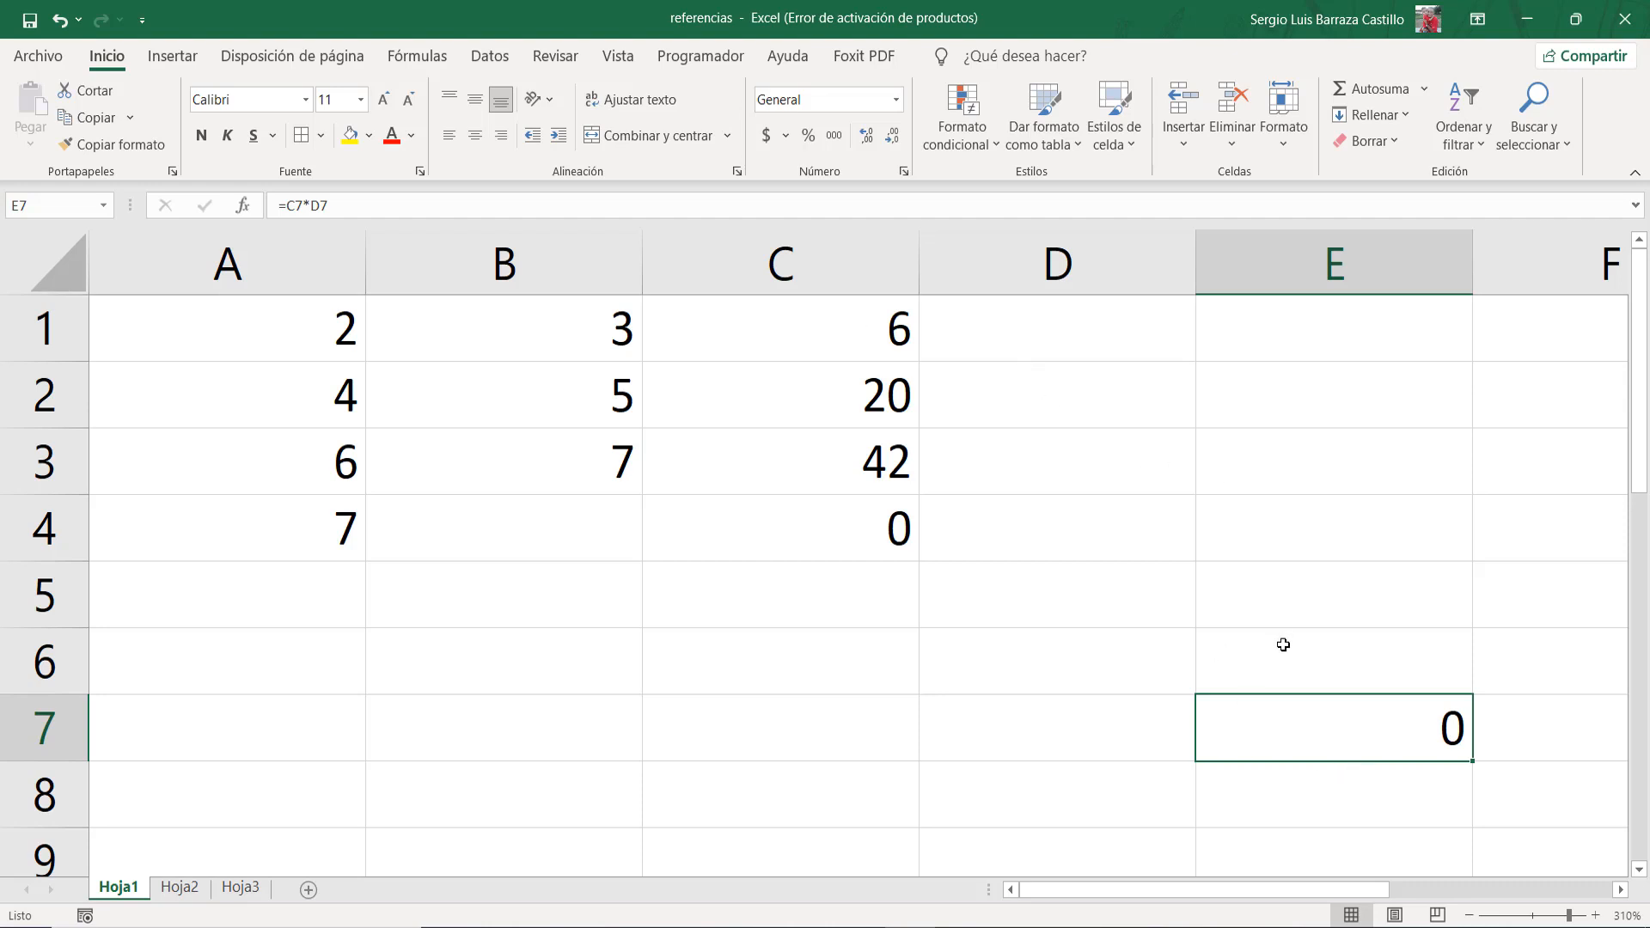
double_click(1346, 754)
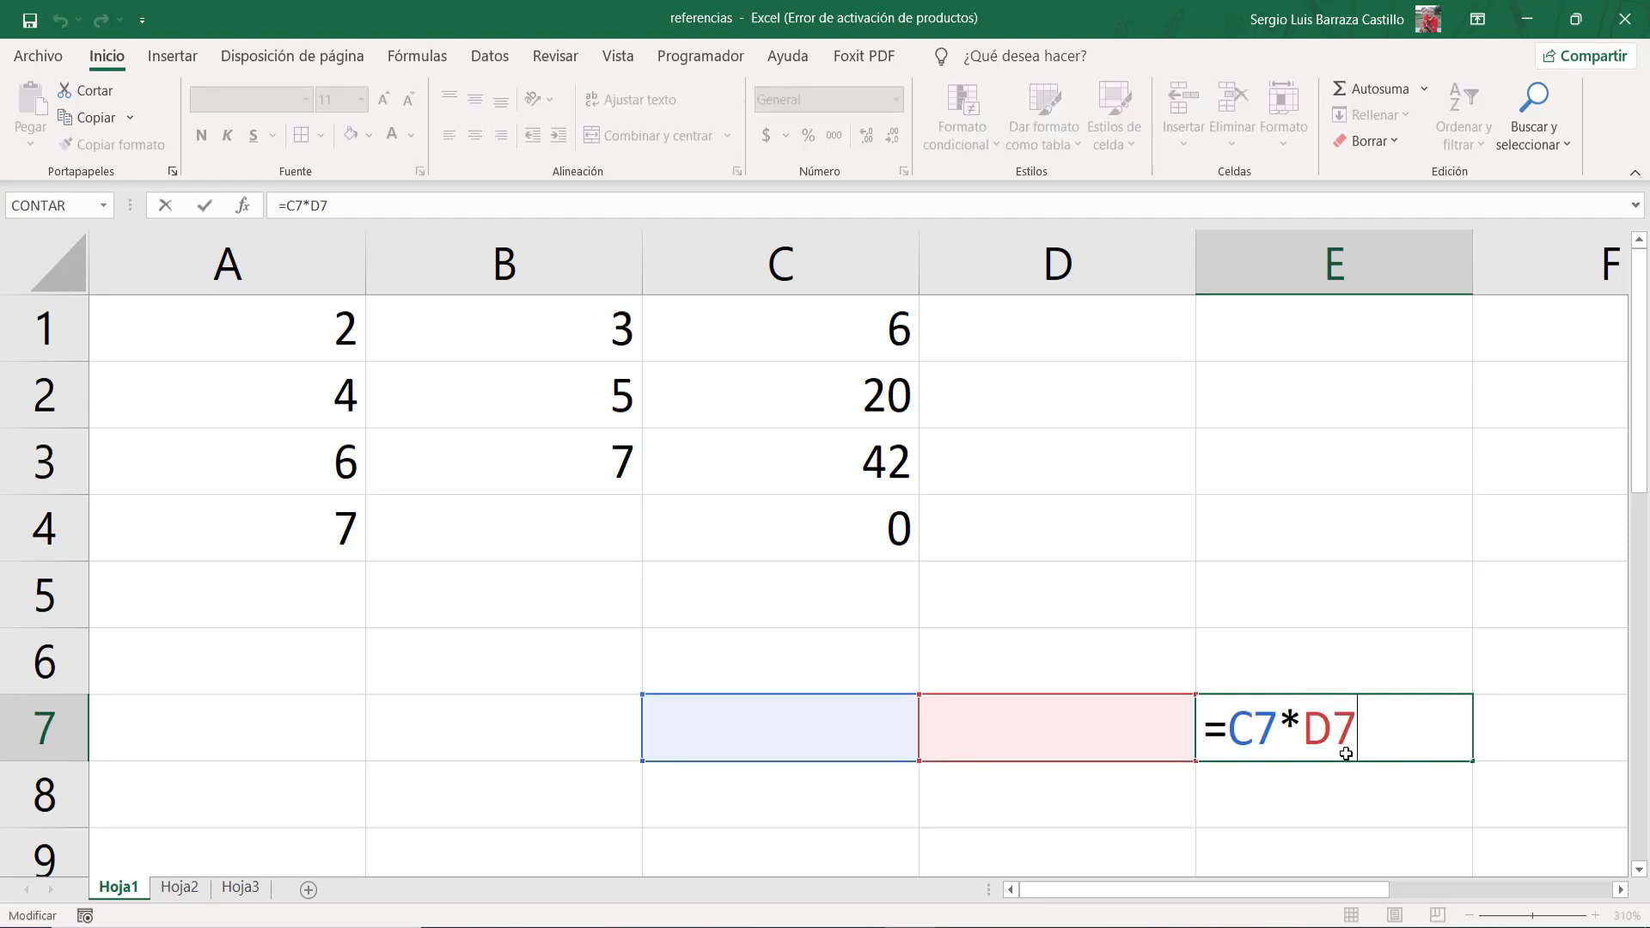
key(ctrl+Return)
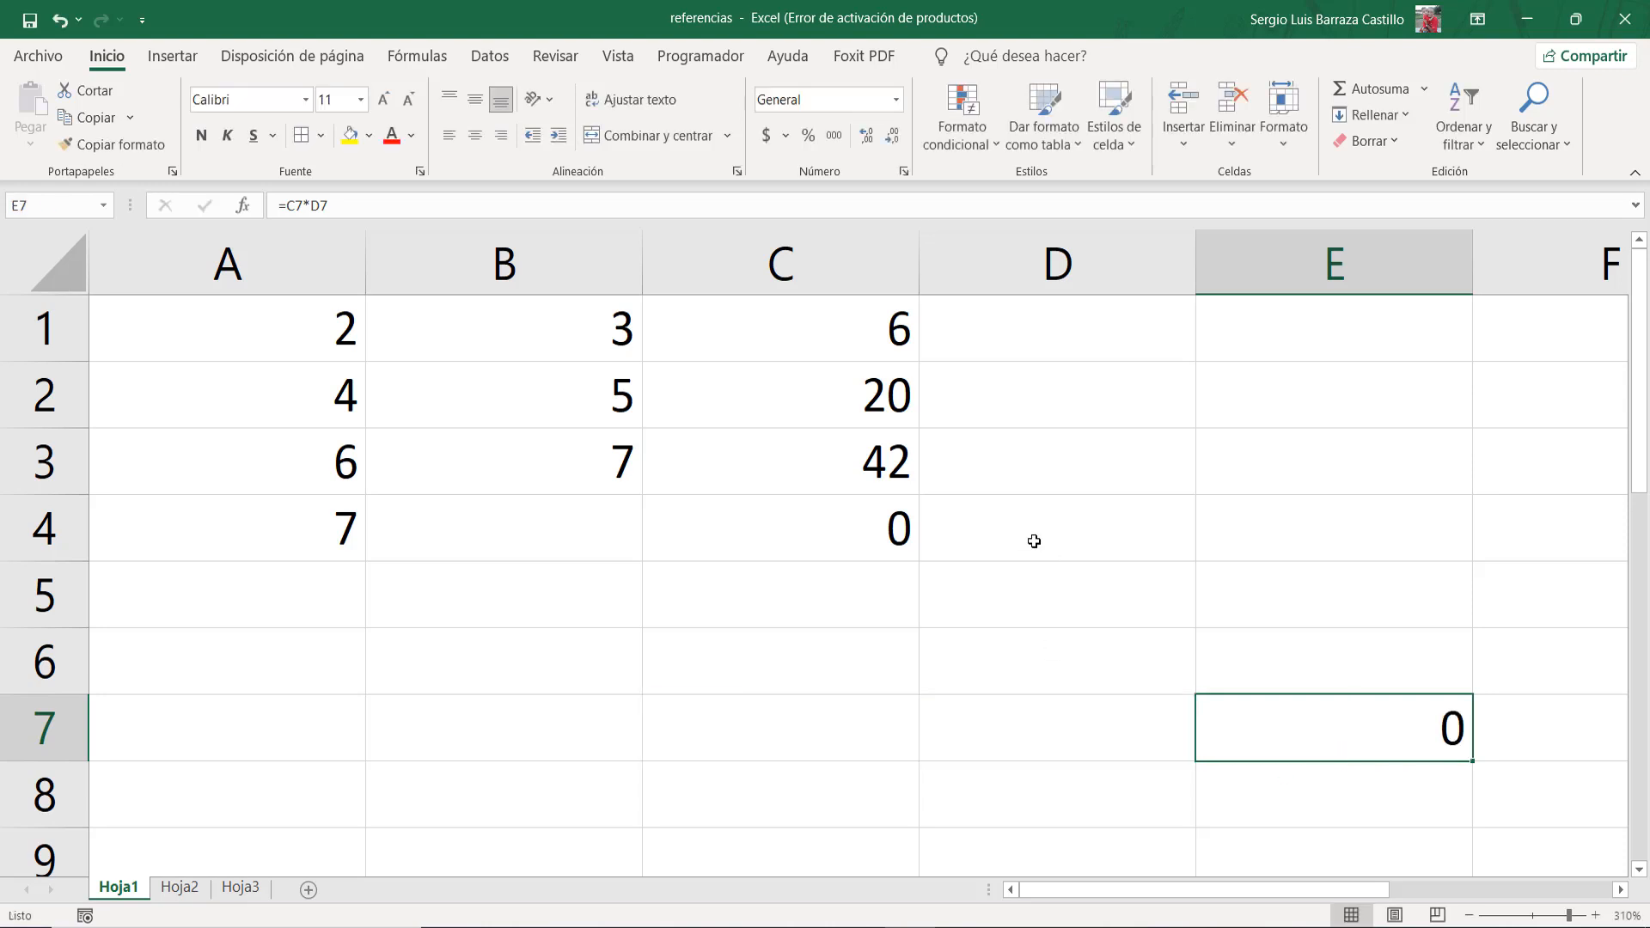
Step: Copy the C1 formula into D8 and inspect the cell references of the pasted copy
click(860, 332)
key(ctrl+c)
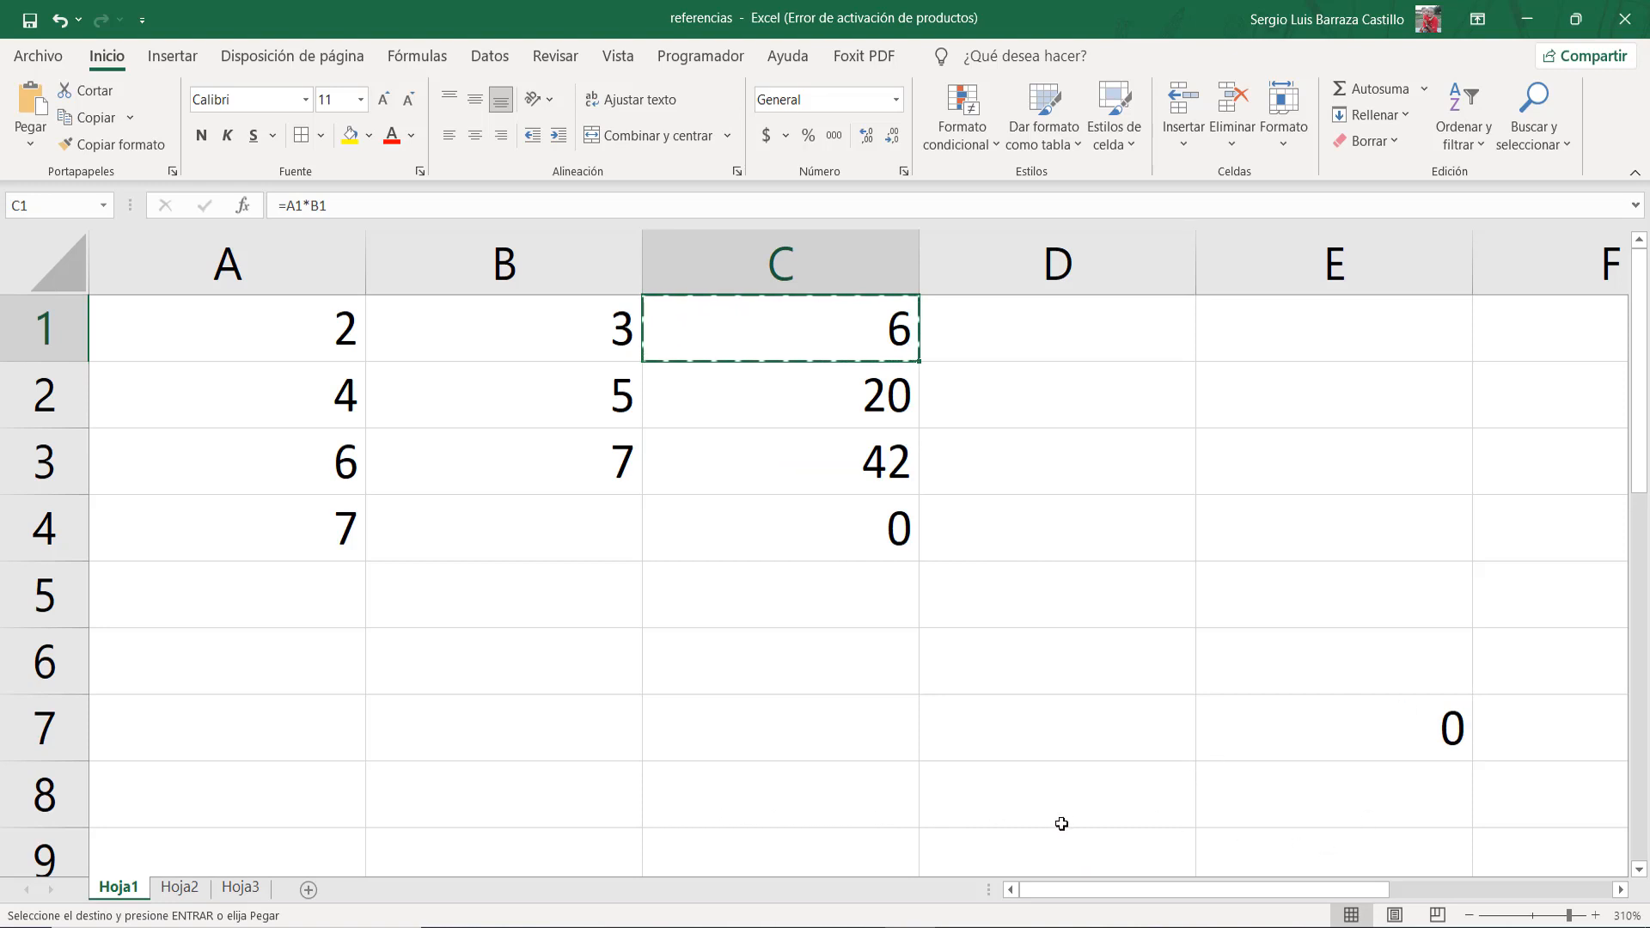
click(1030, 802)
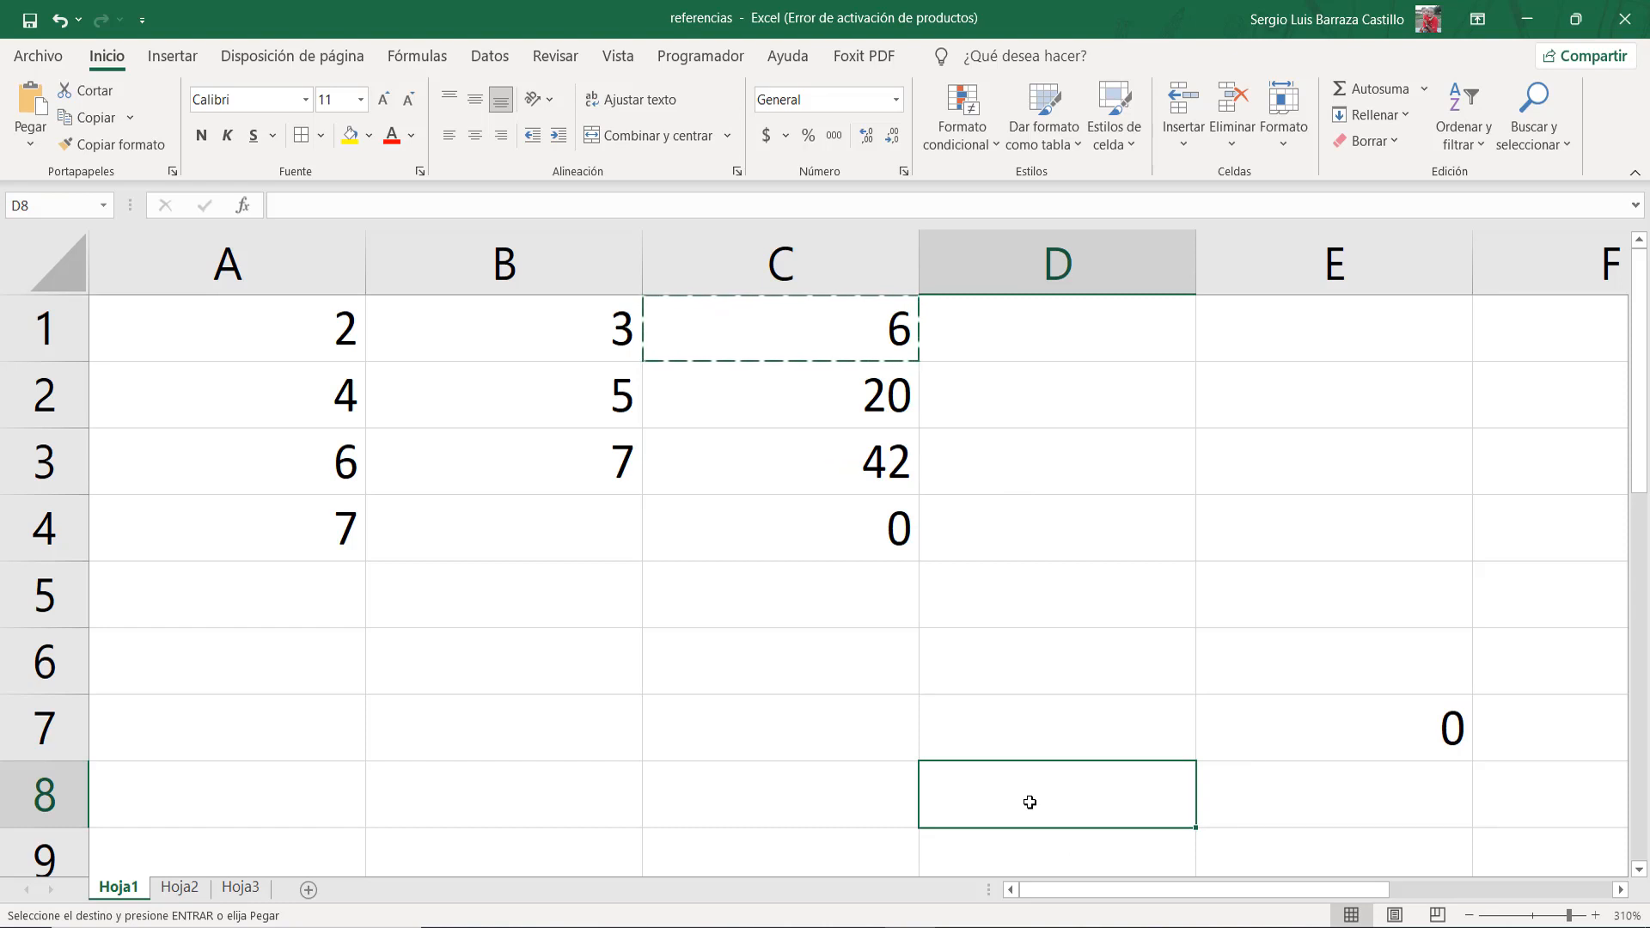
key(ctrl+v)
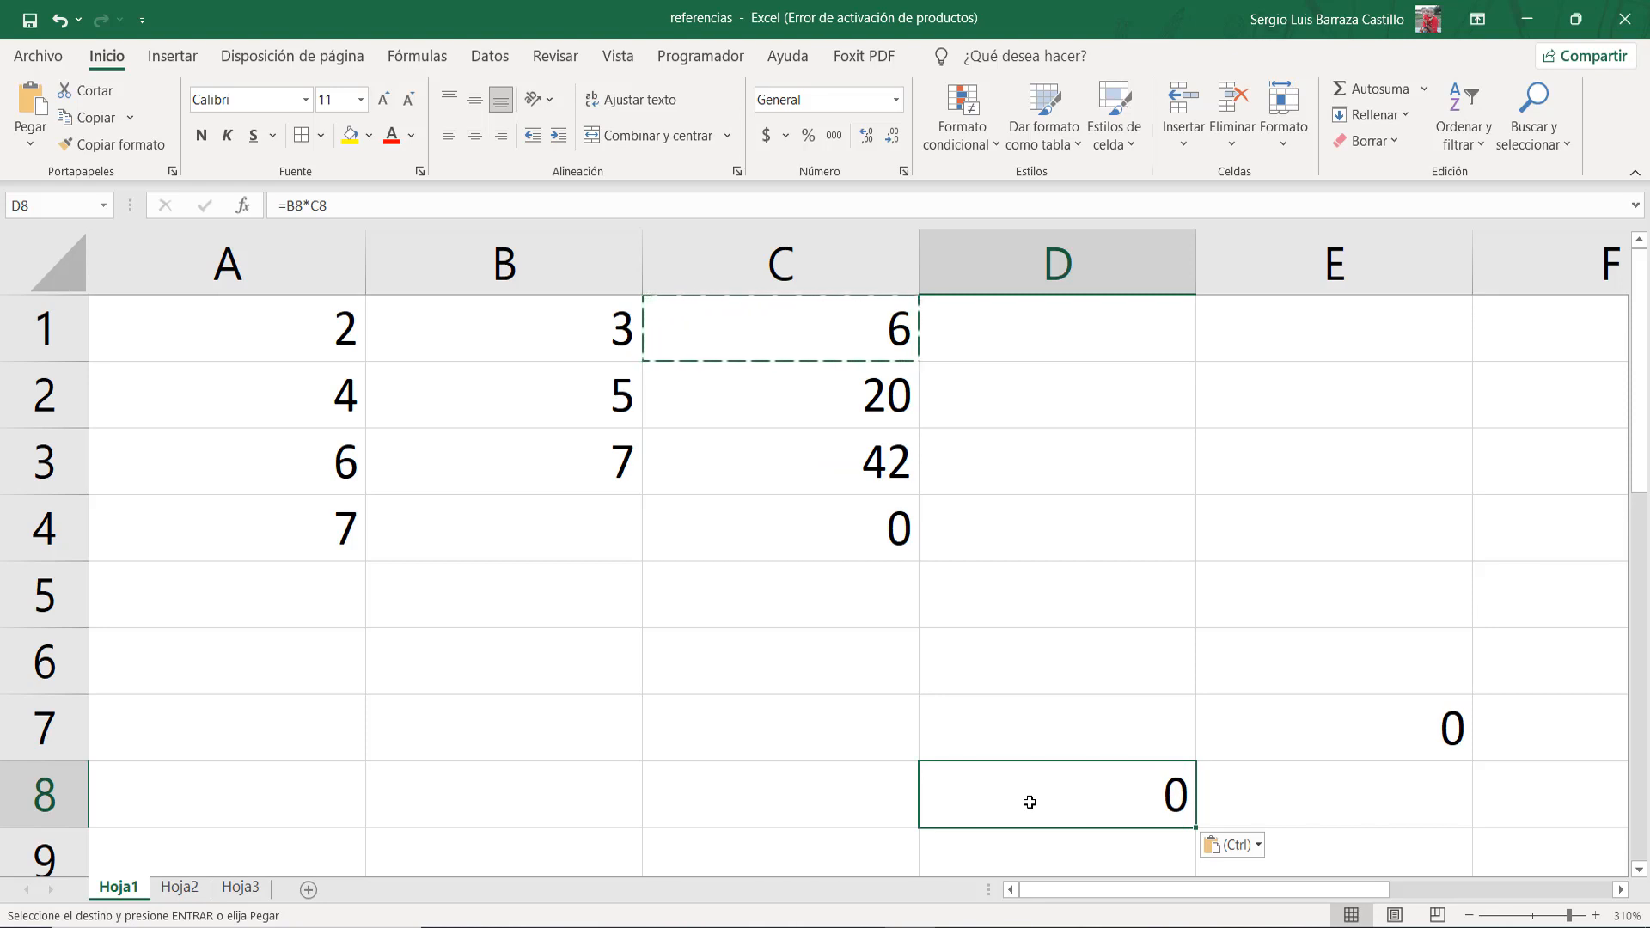
key(F2)
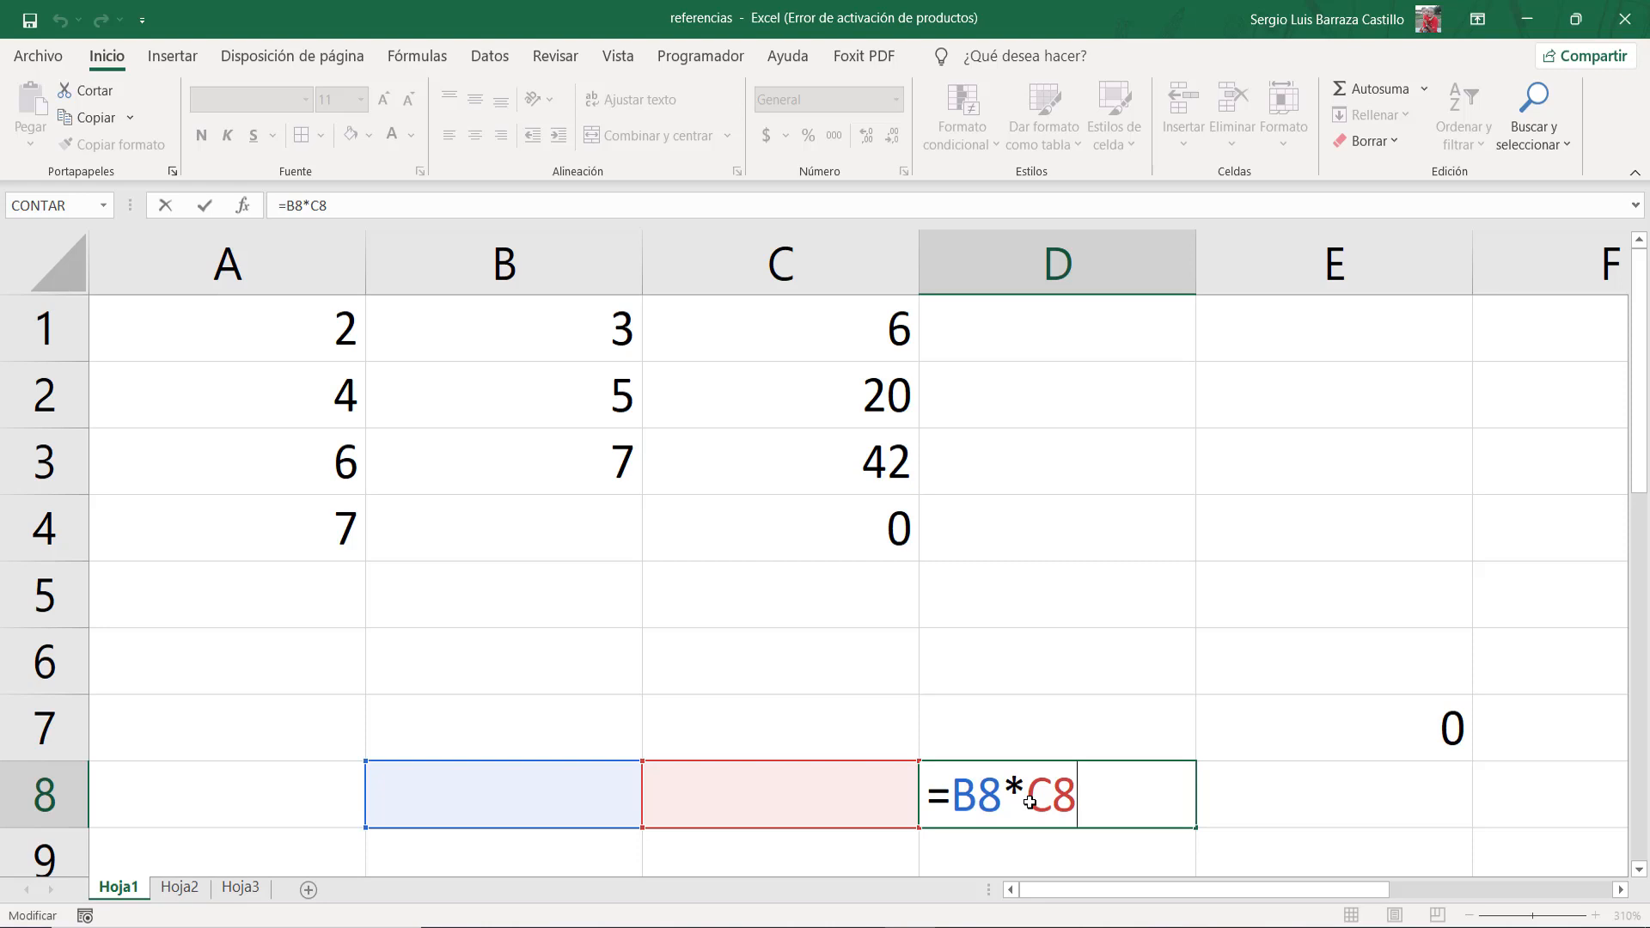
key(ctrl+Return)
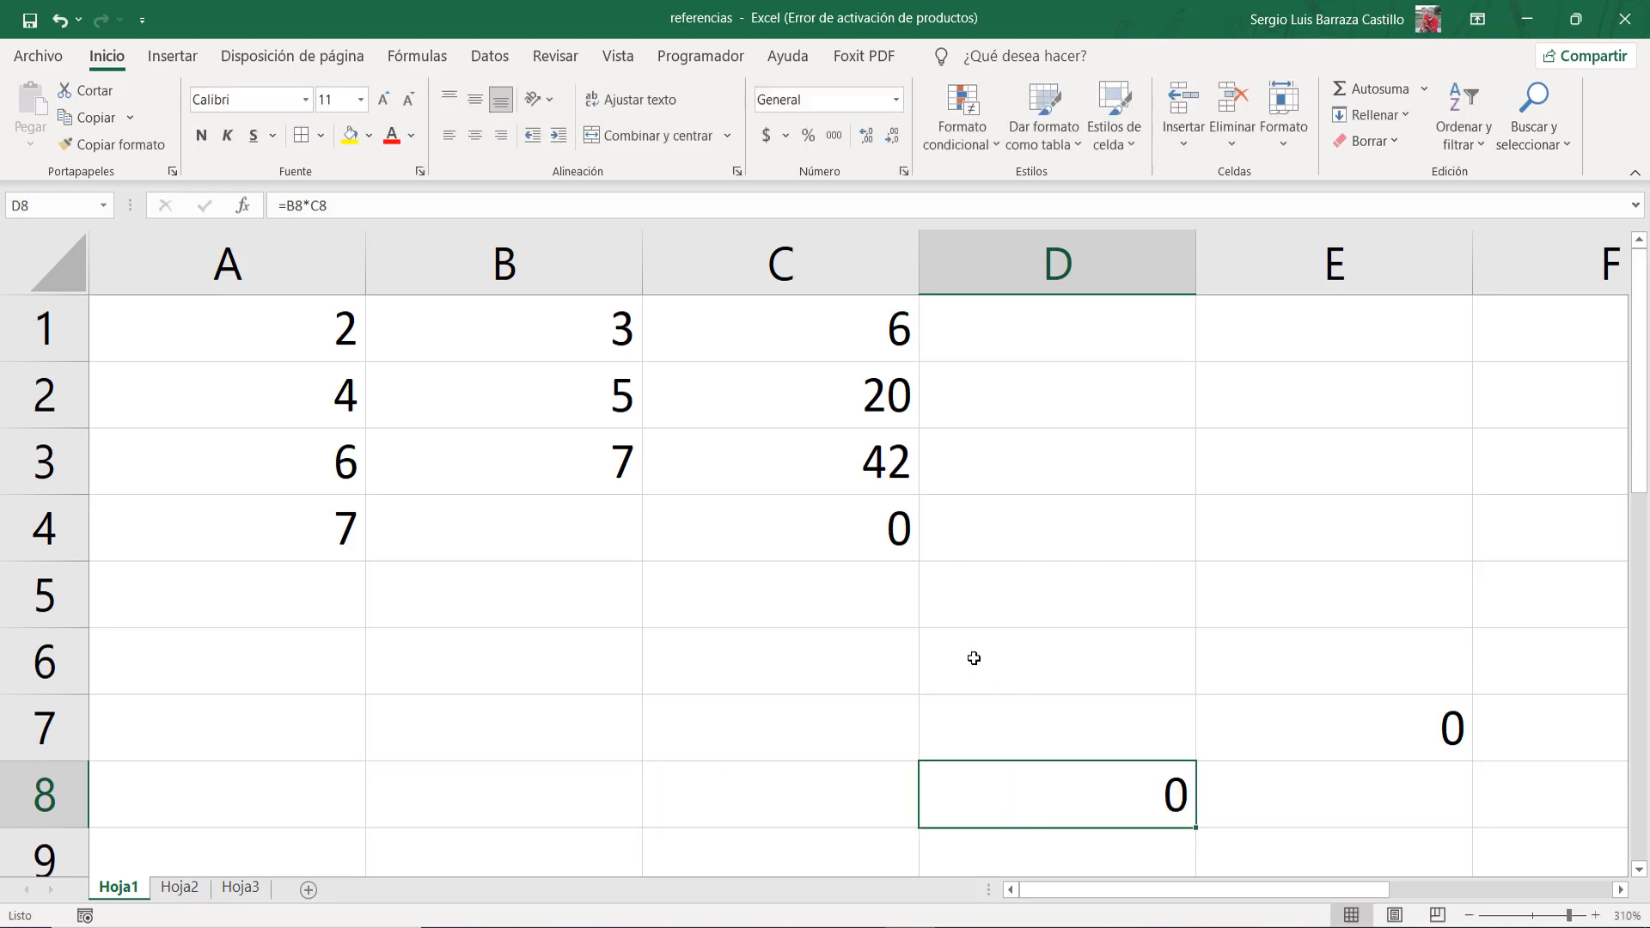
Step: Clear the pasted test formulas from the range D6:E8
drag(972, 656, 1288, 799)
key(Delete)
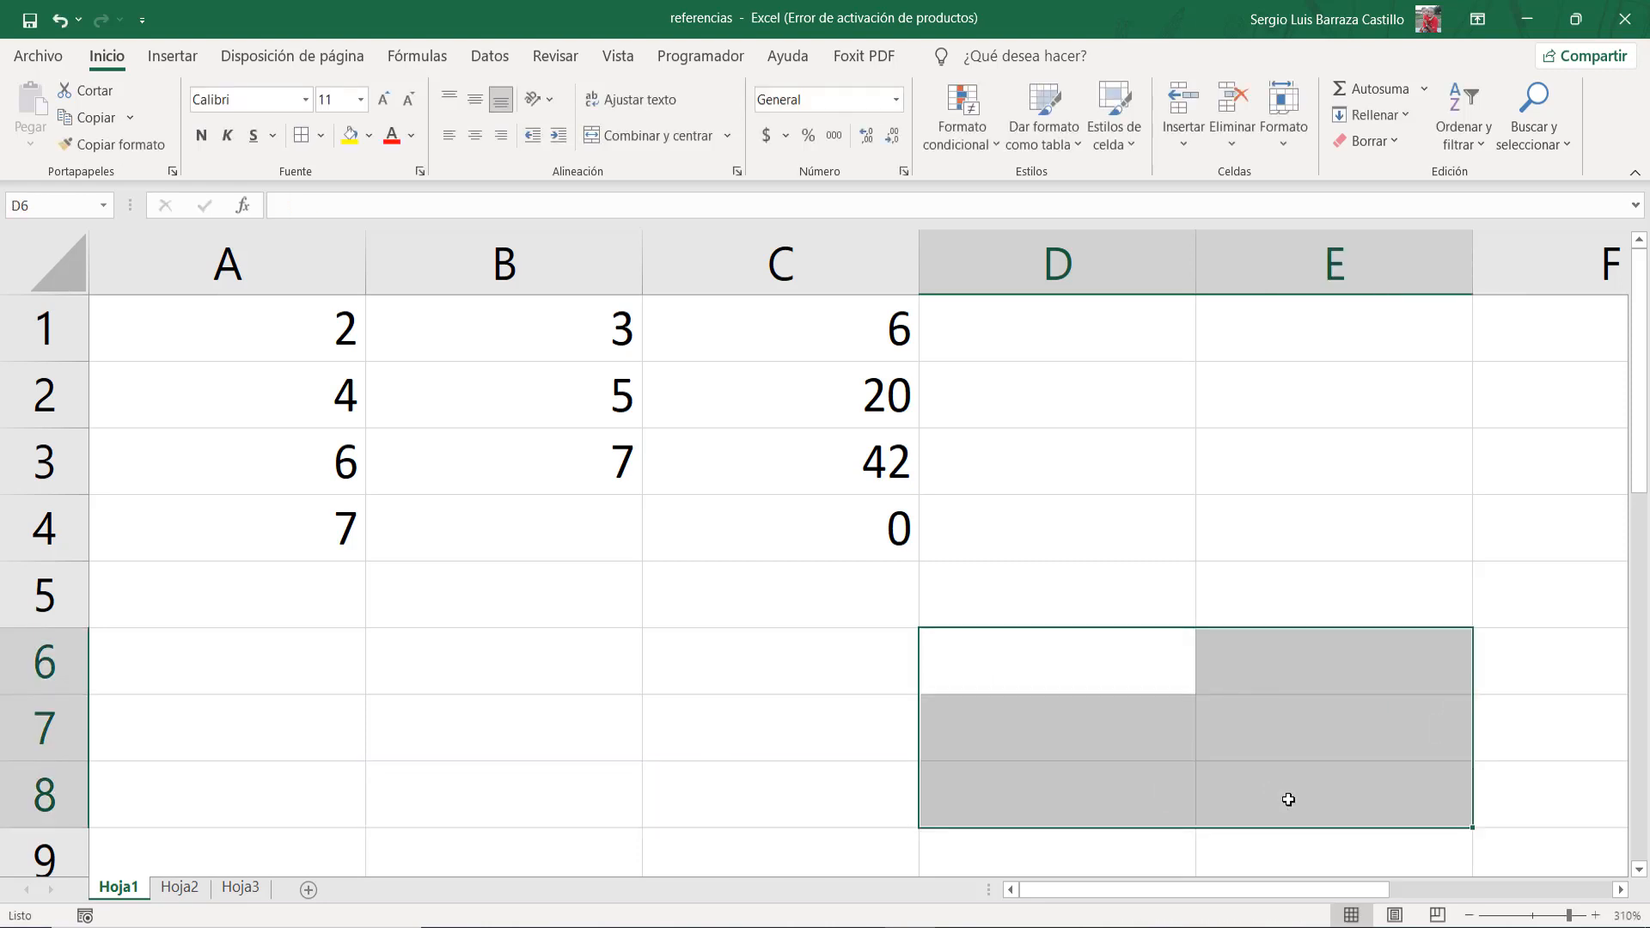
click(739, 683)
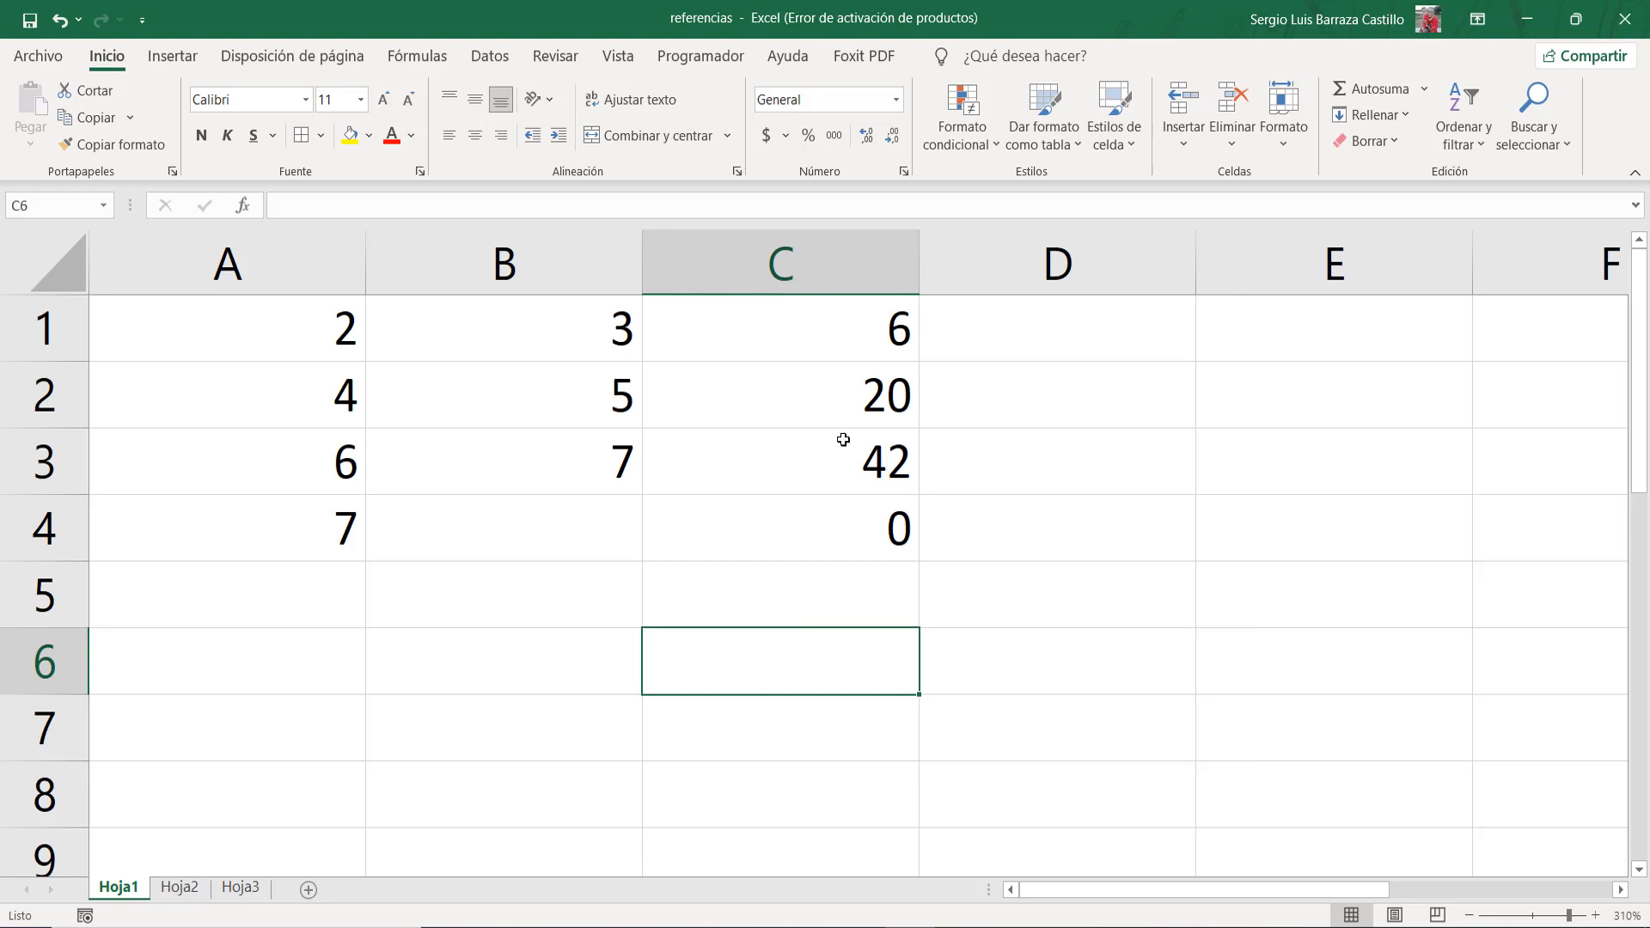
Step: Review the cell references of the formulas in C1 through C4 one by one, ending back at C1
double_click(785, 331)
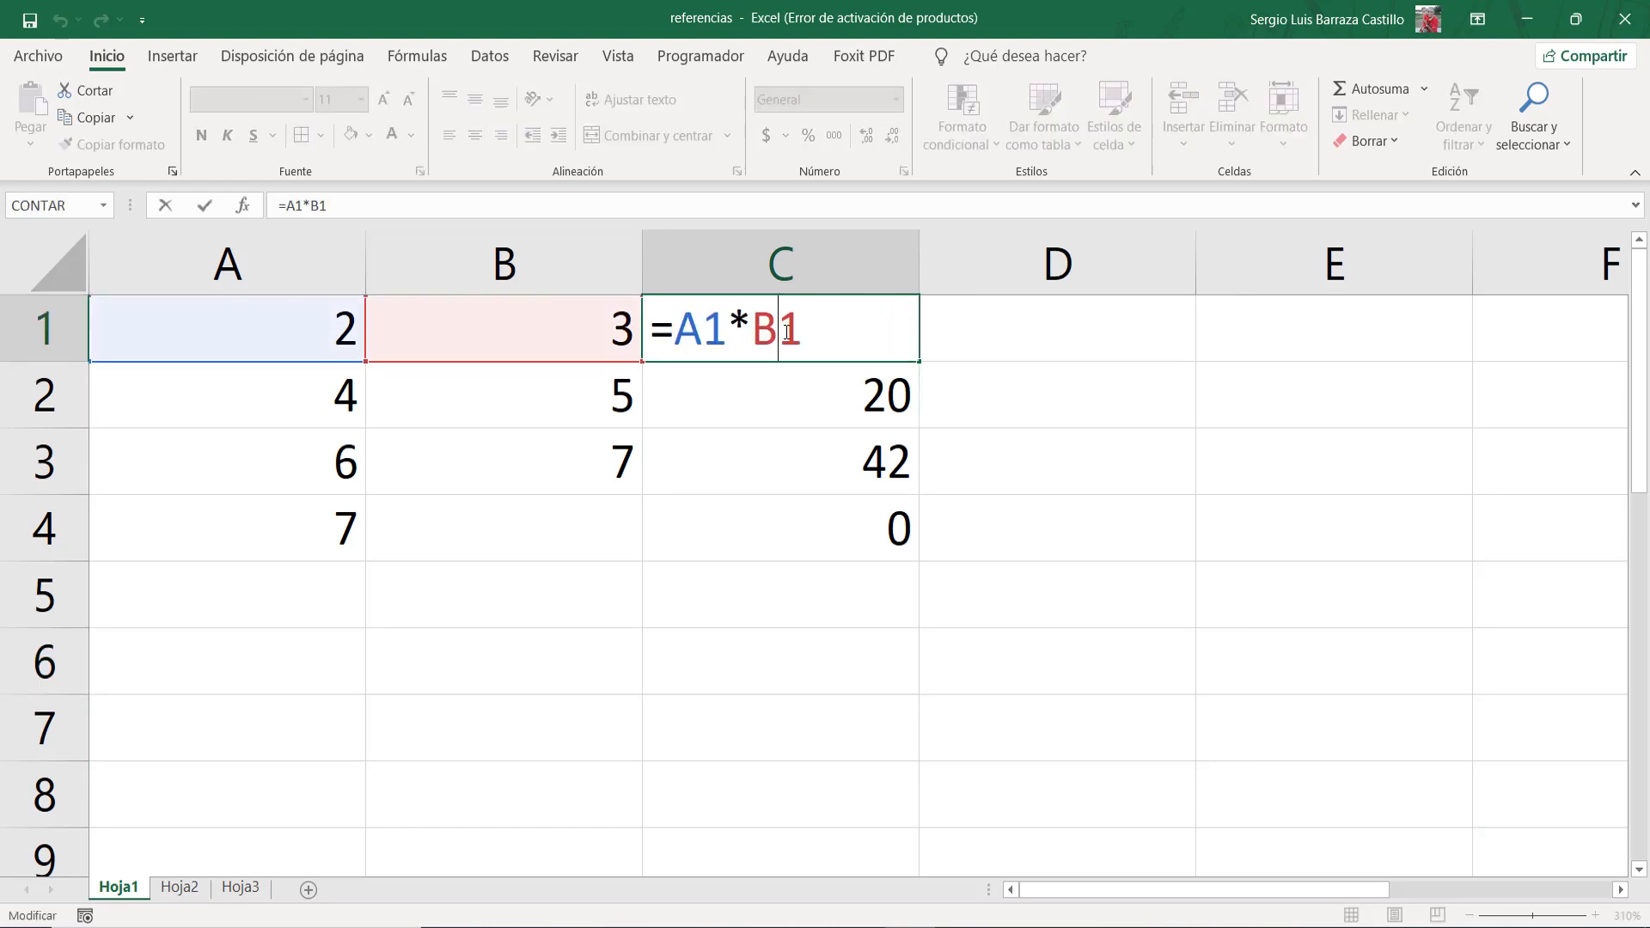
key(Return)
key(F2)
key(Escape)
key(Return)
key(F2)
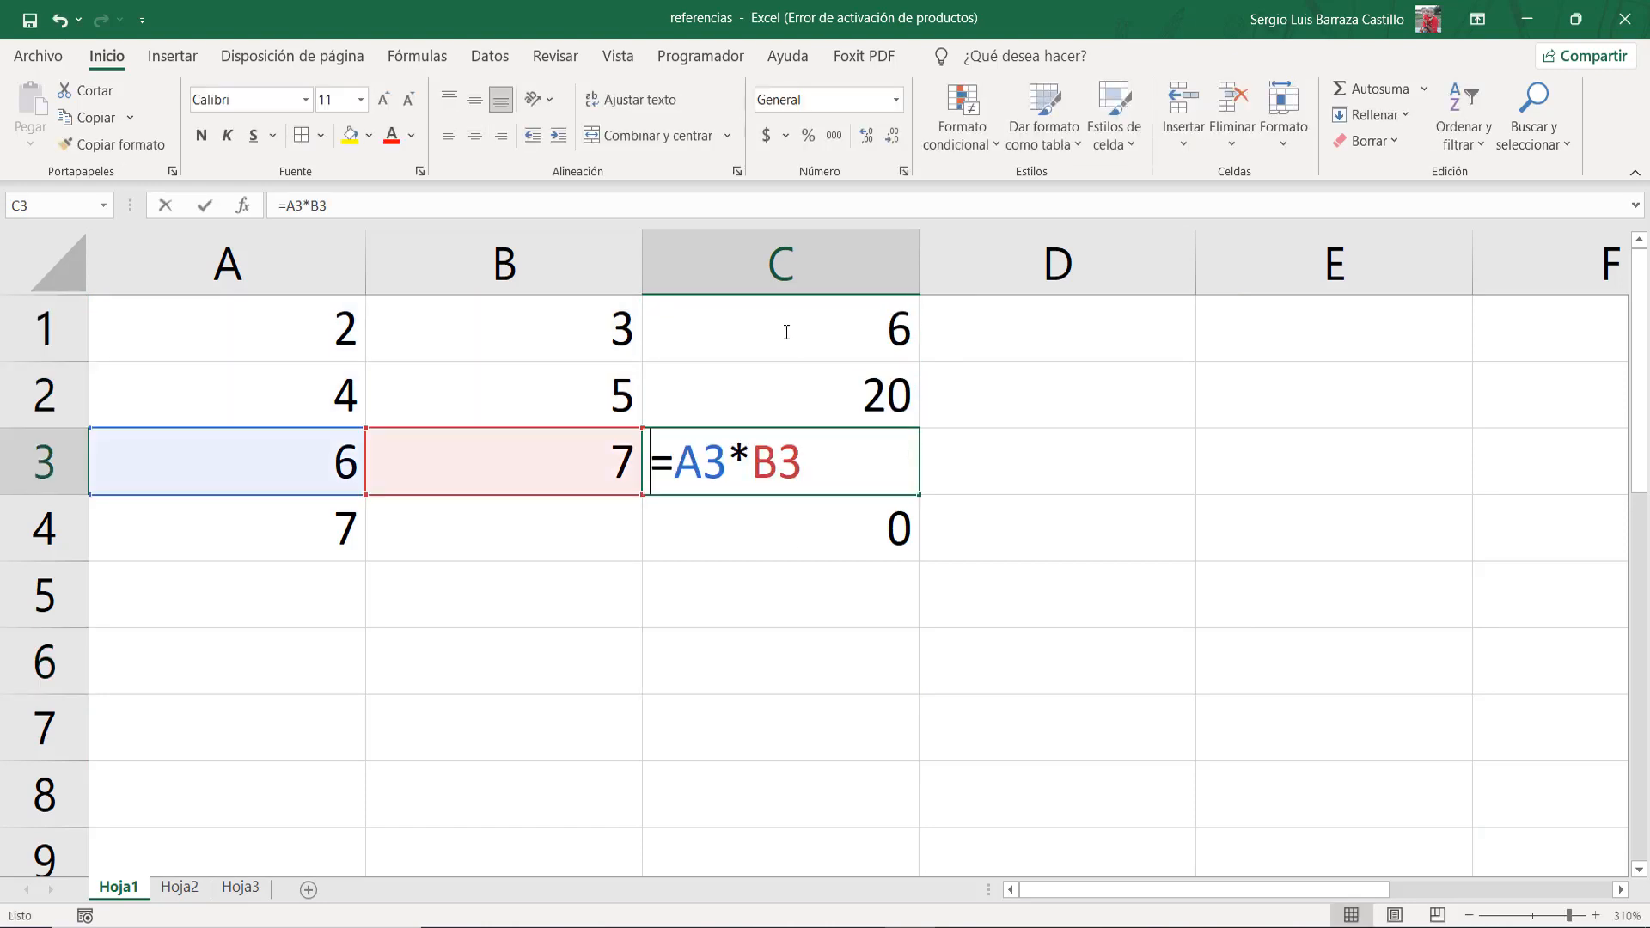
key(Return)
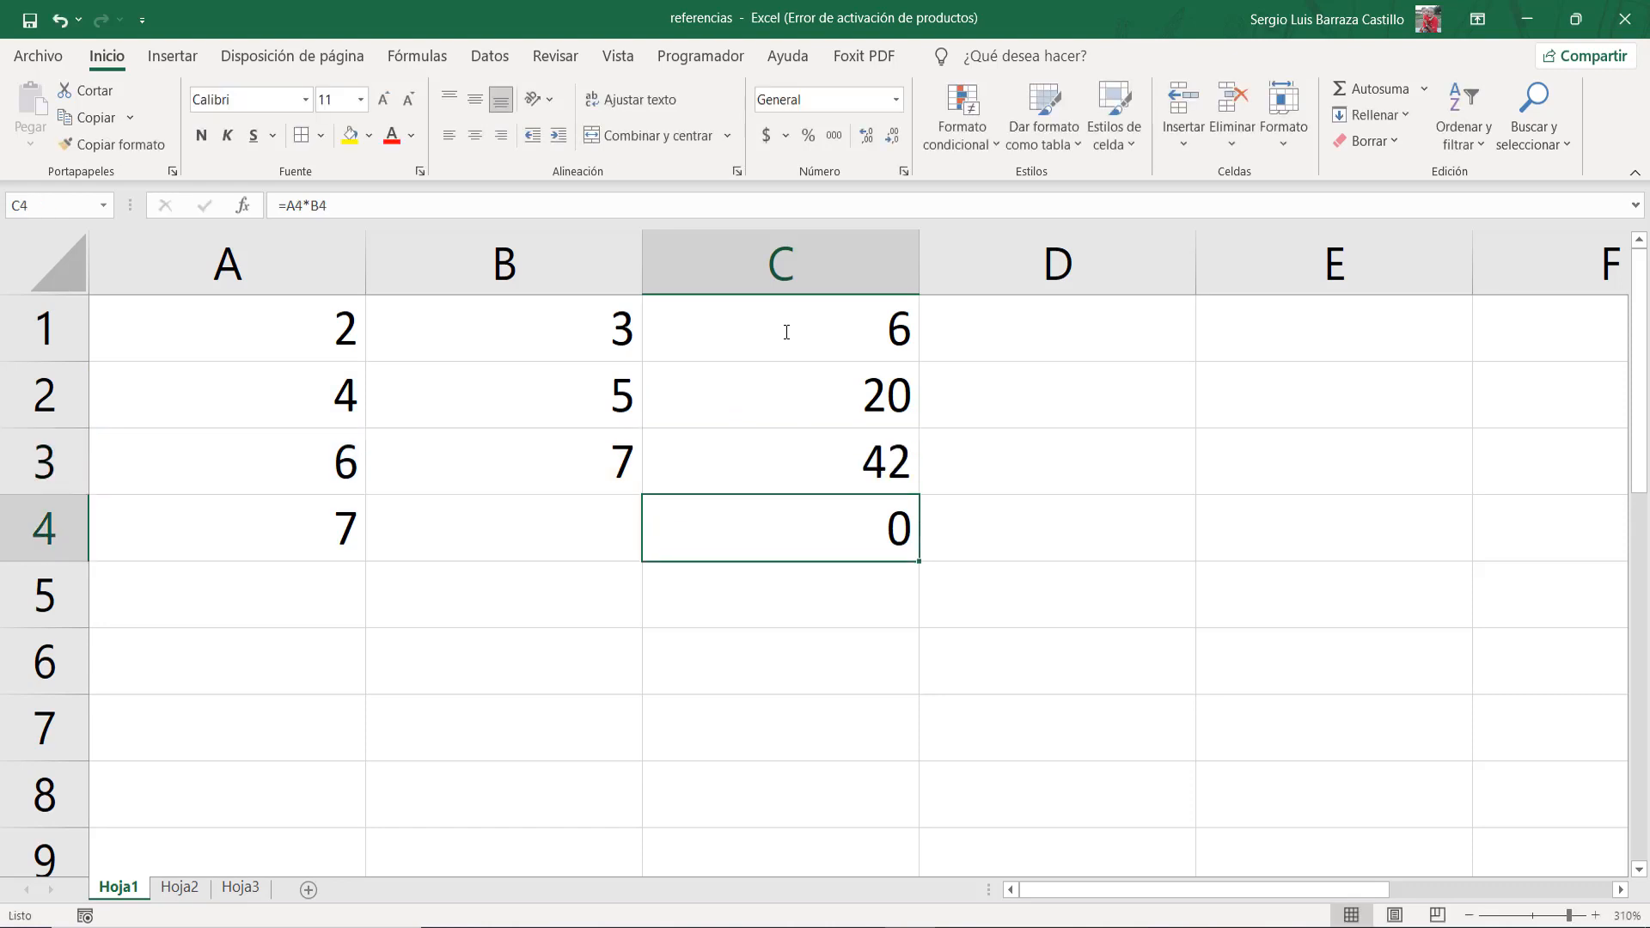
key(F2)
key(Escape)
key(Down)
key(Up)
key(Left)
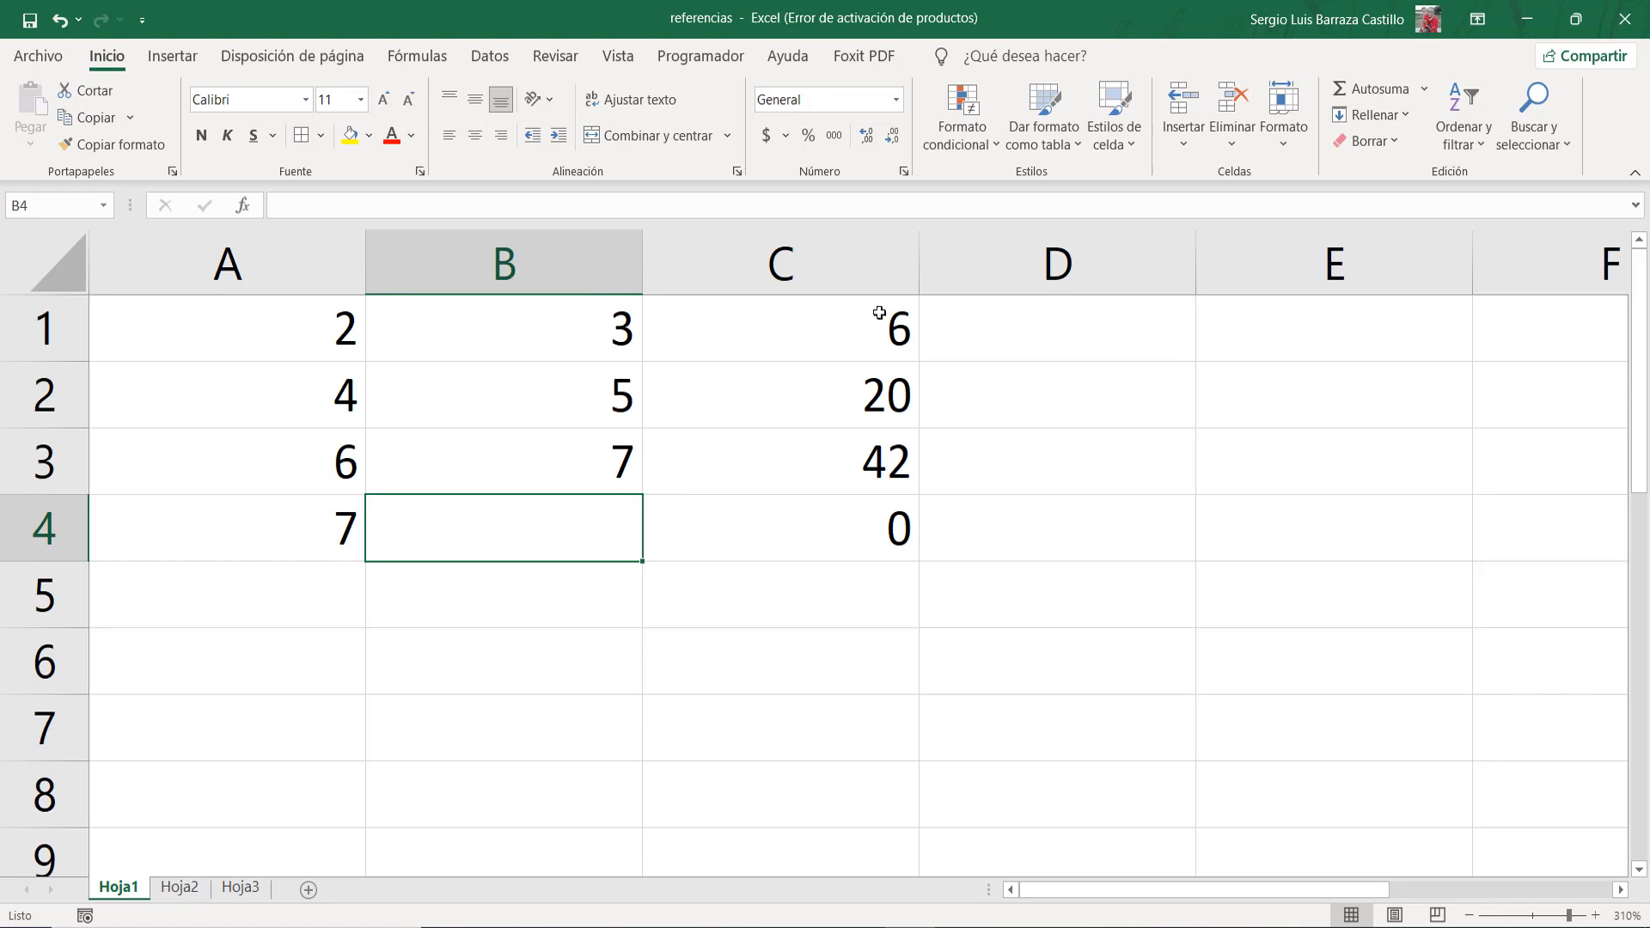
double_click(832, 340)
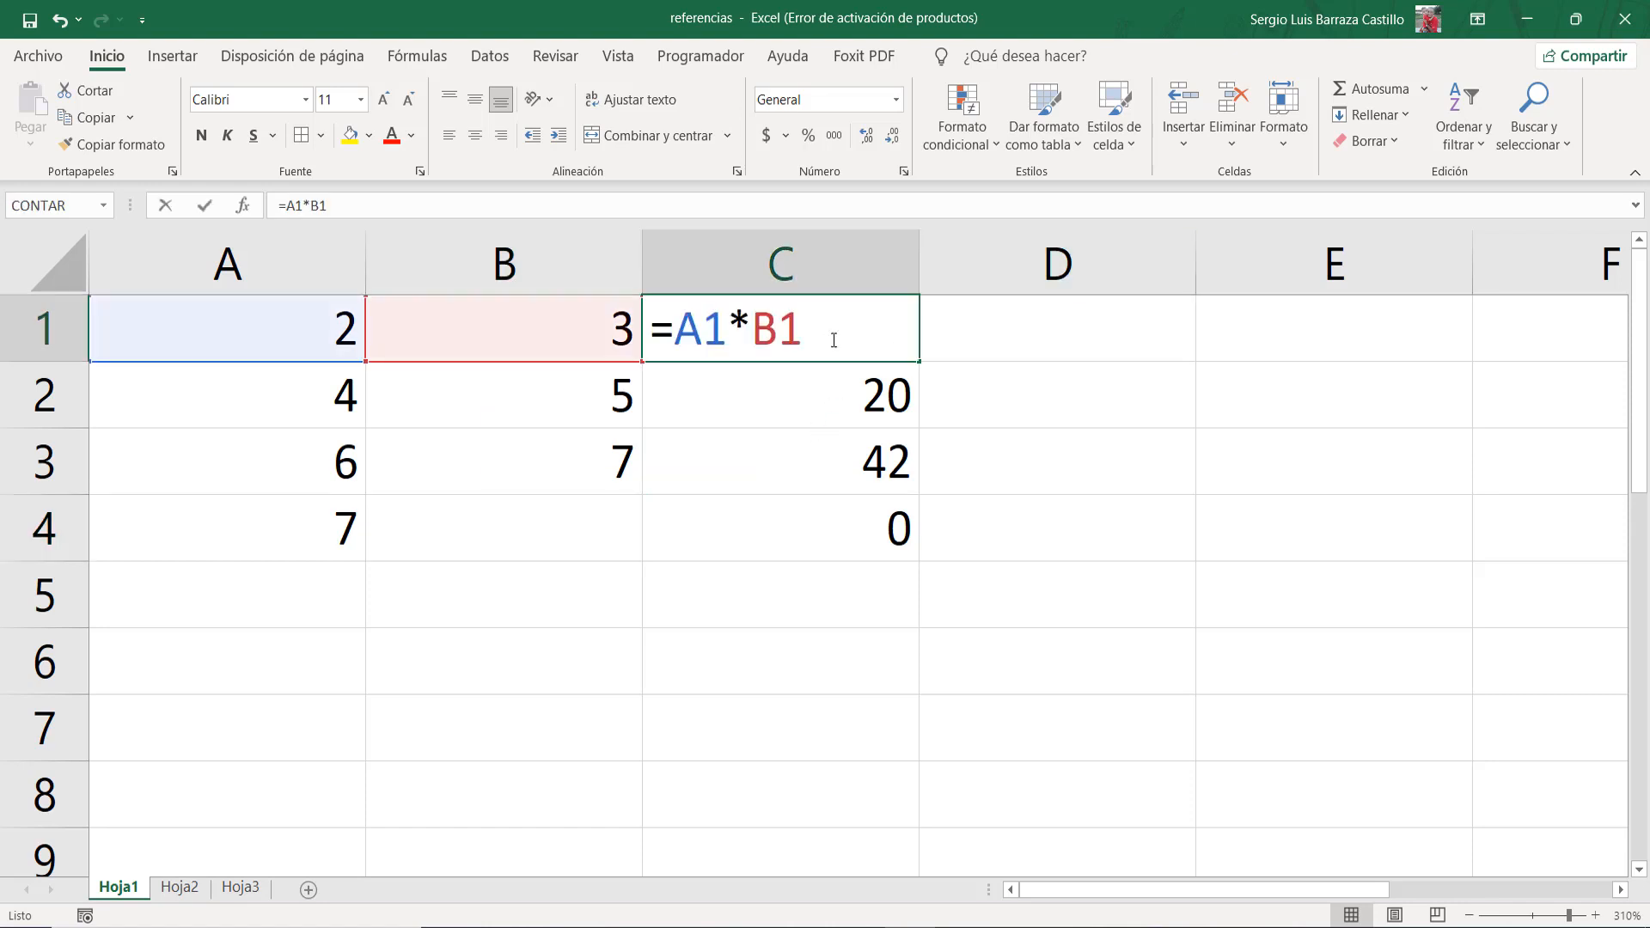
key(Escape)
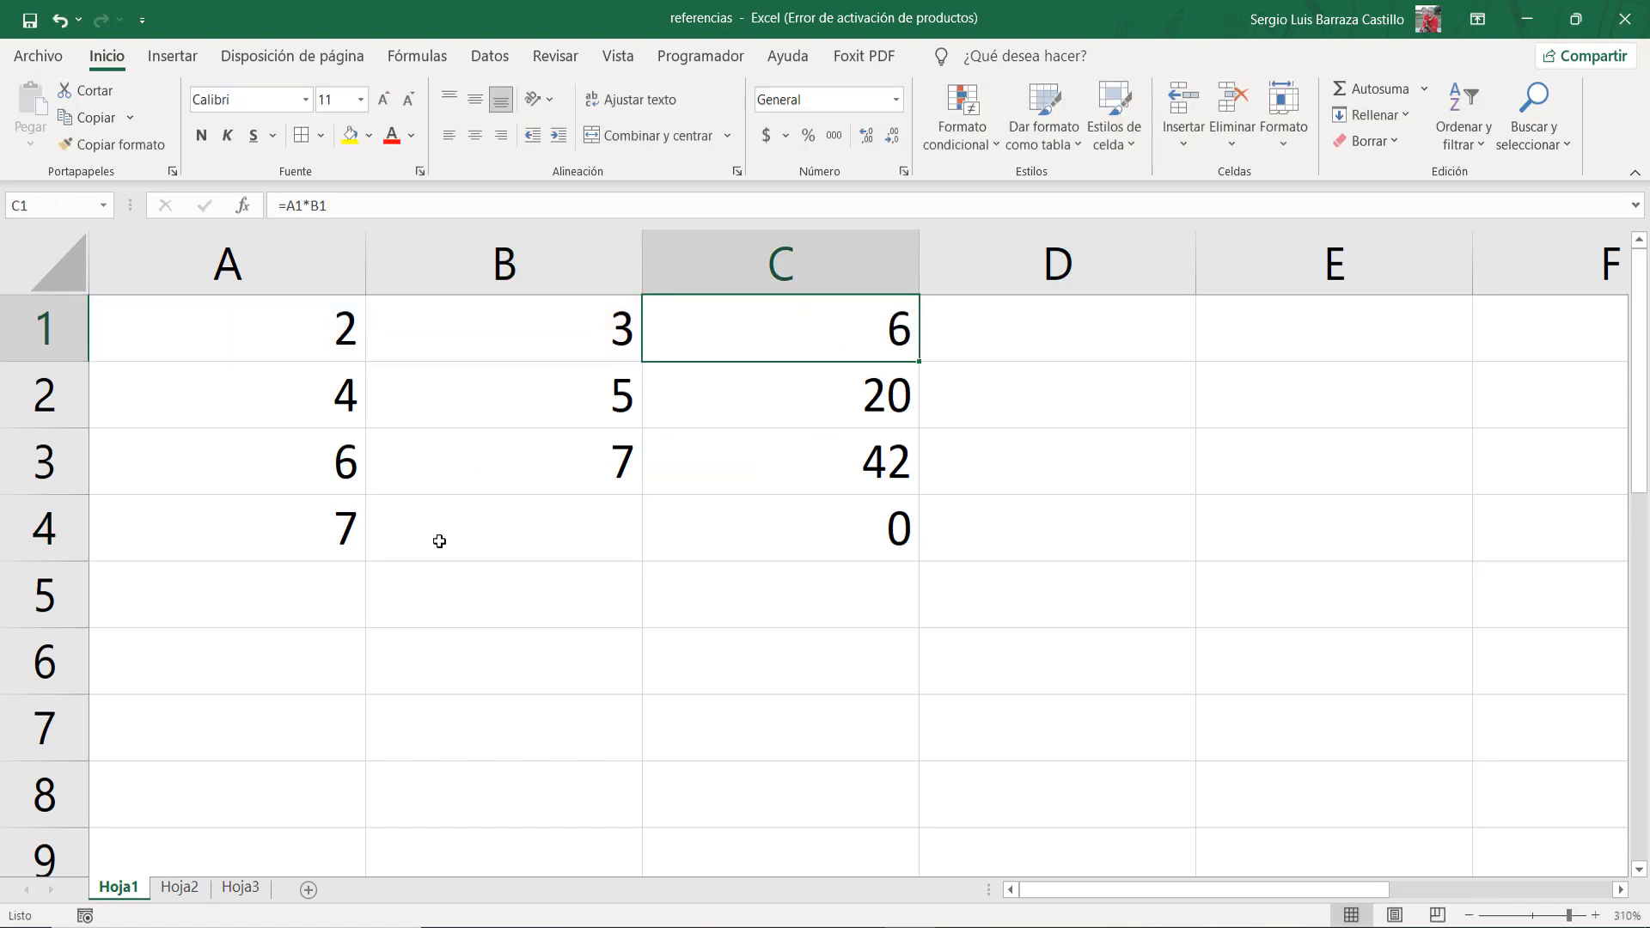
Step: Switch to sheet Hoja2 and enter the formula =A1*B1 in cell C1
click(181, 888)
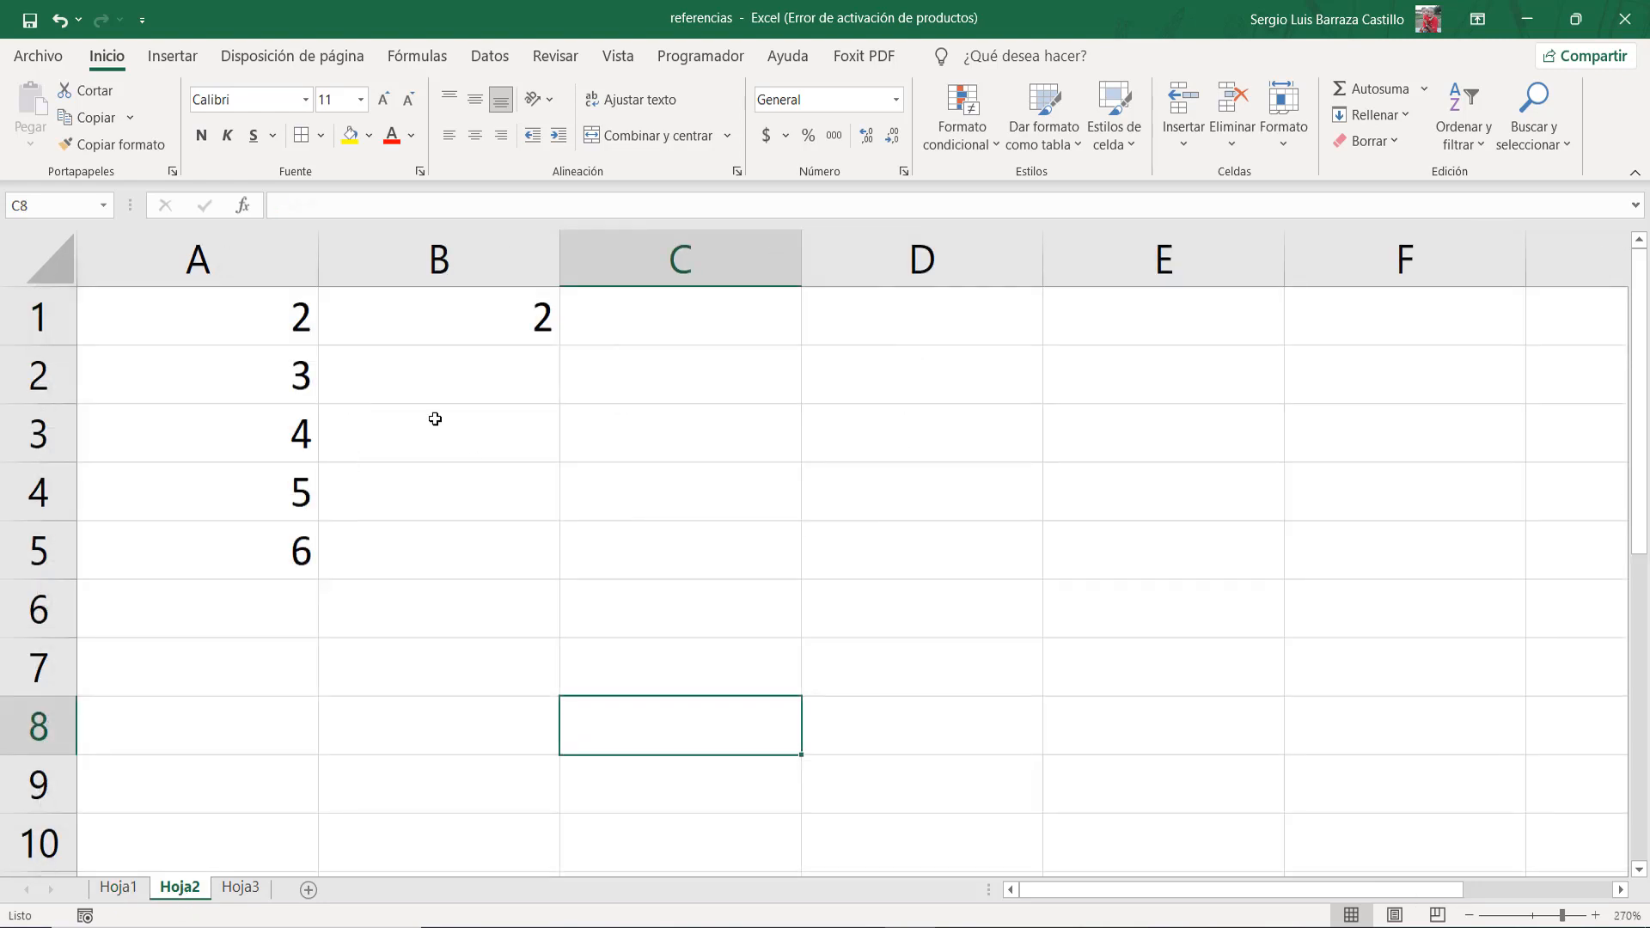
click(464, 326)
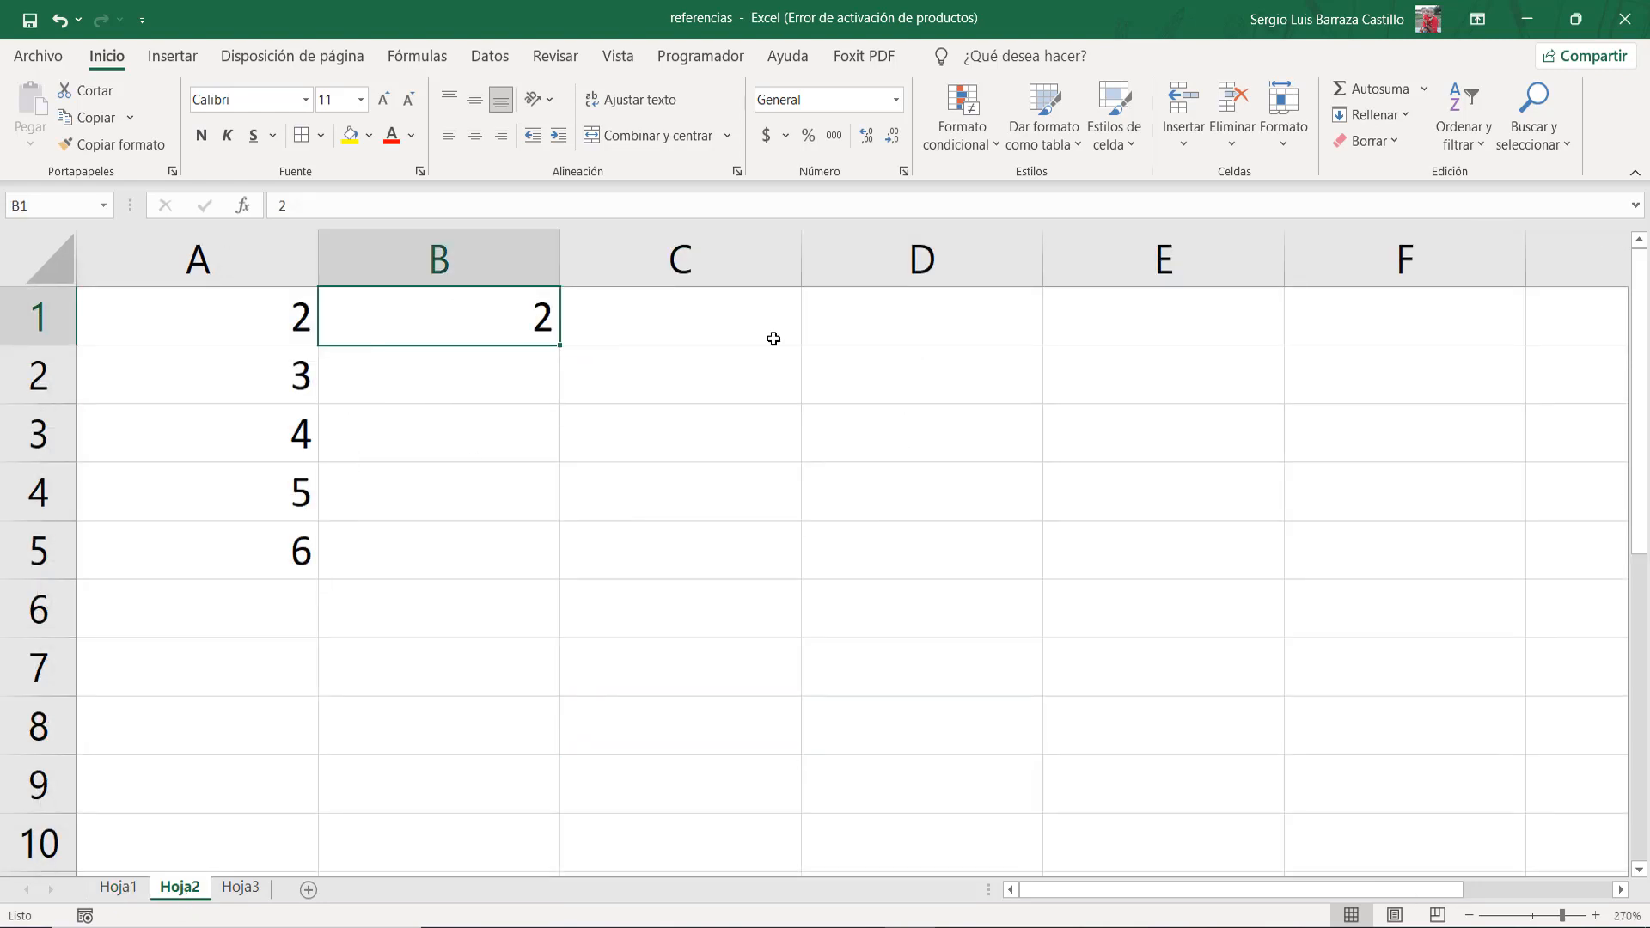
click(654, 328)
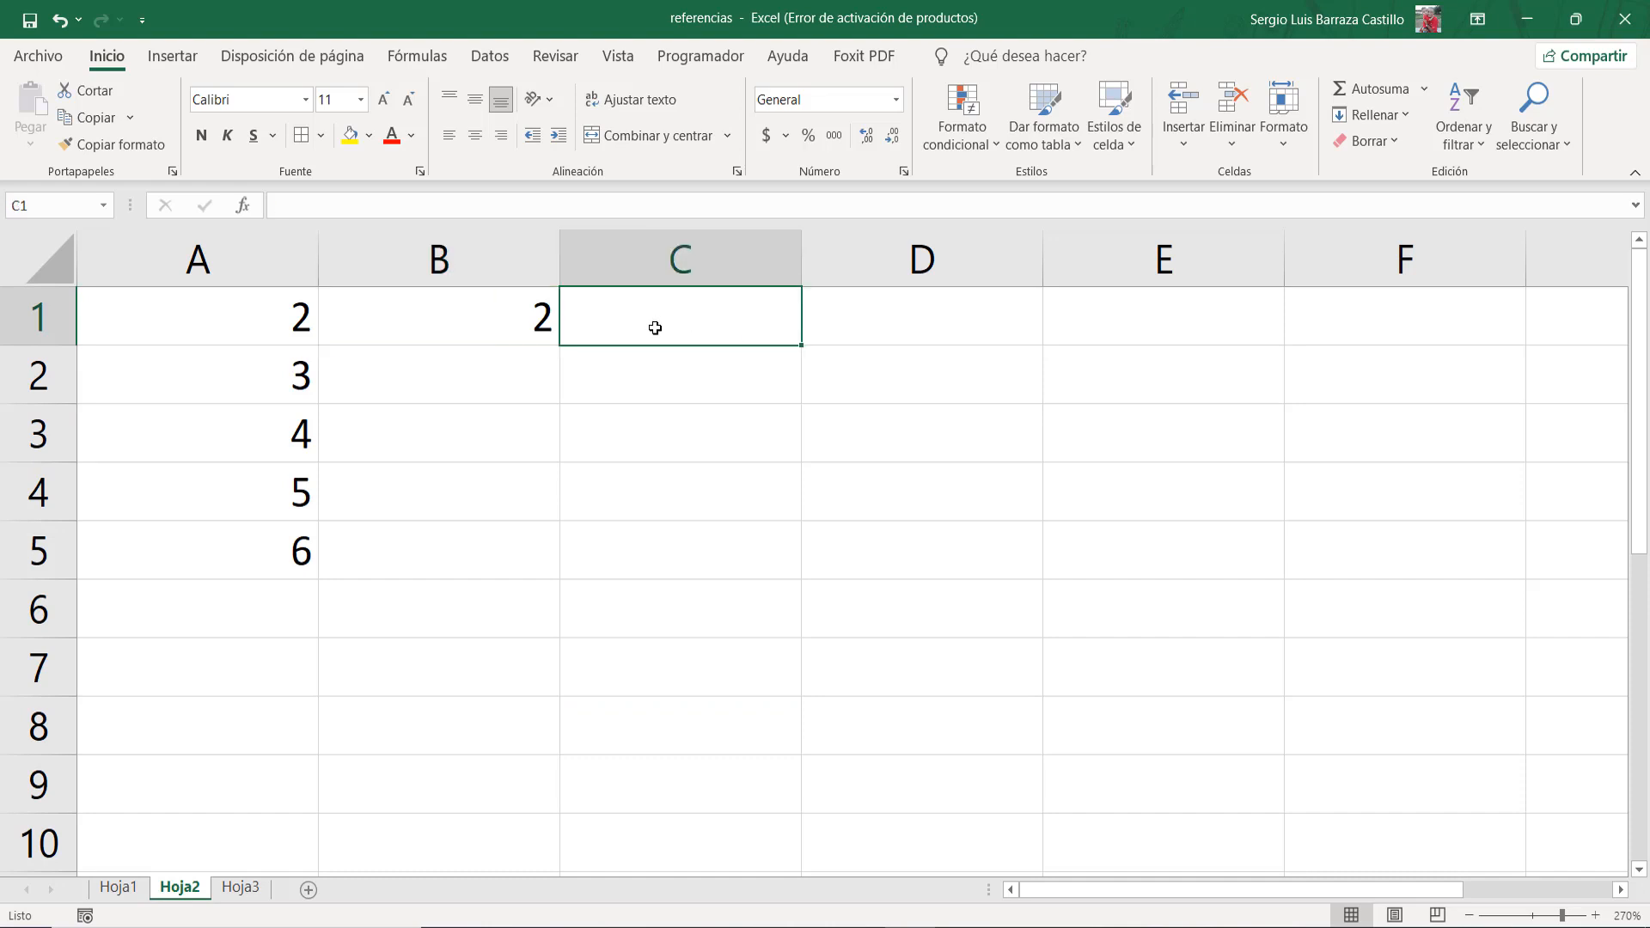
text(=)
click(244, 312)
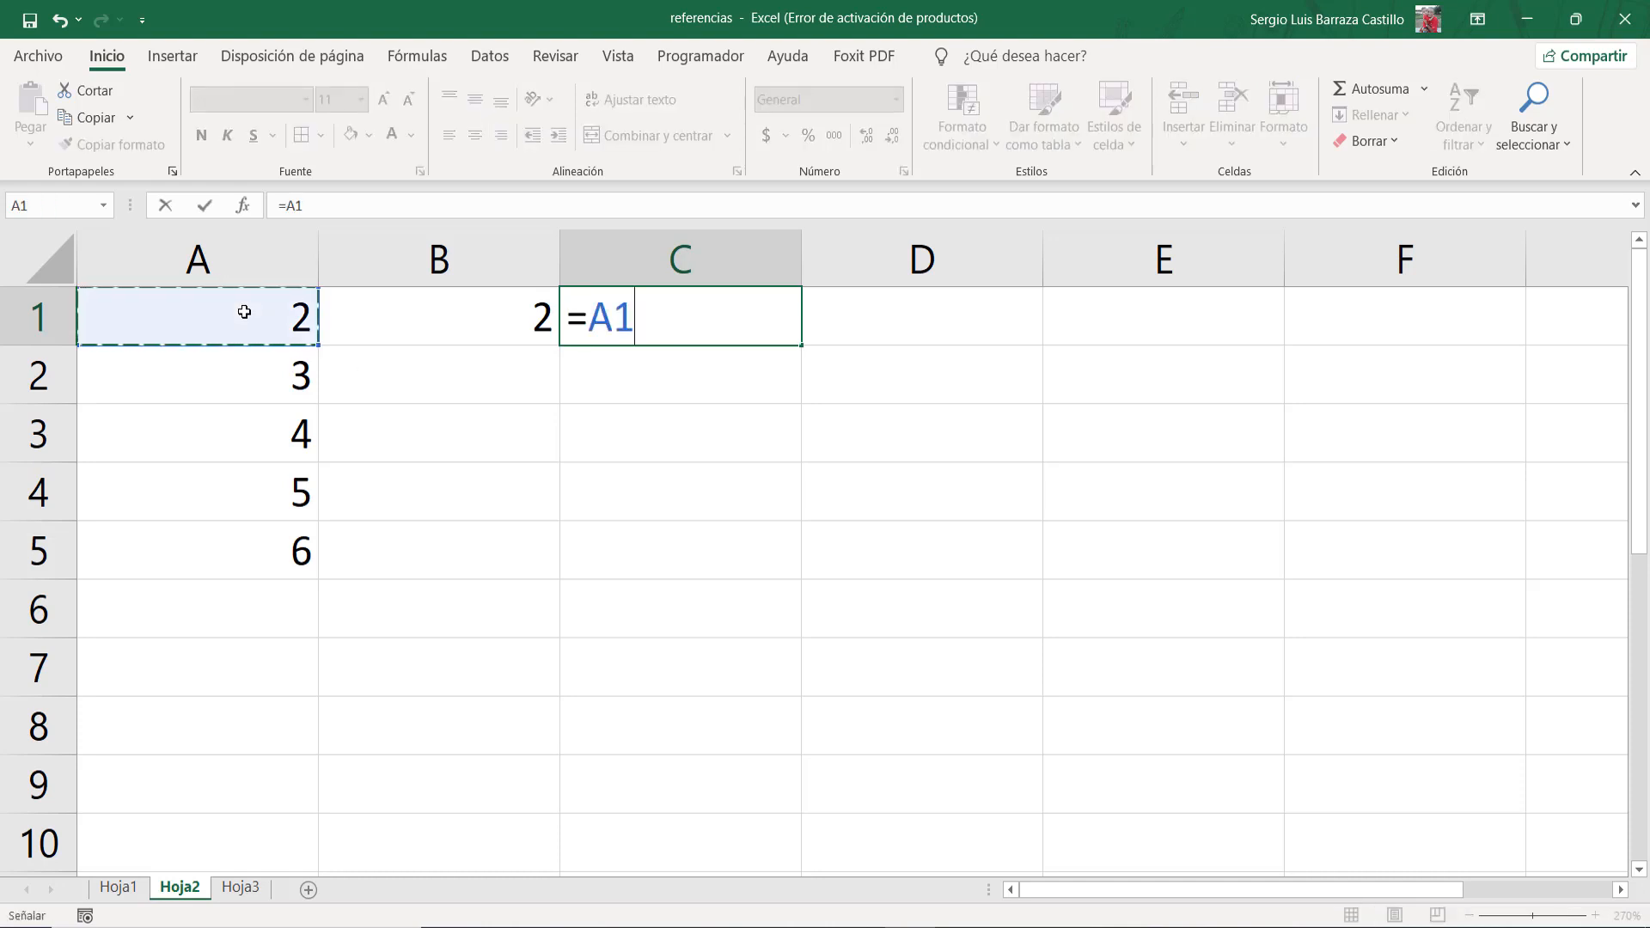
text(*)
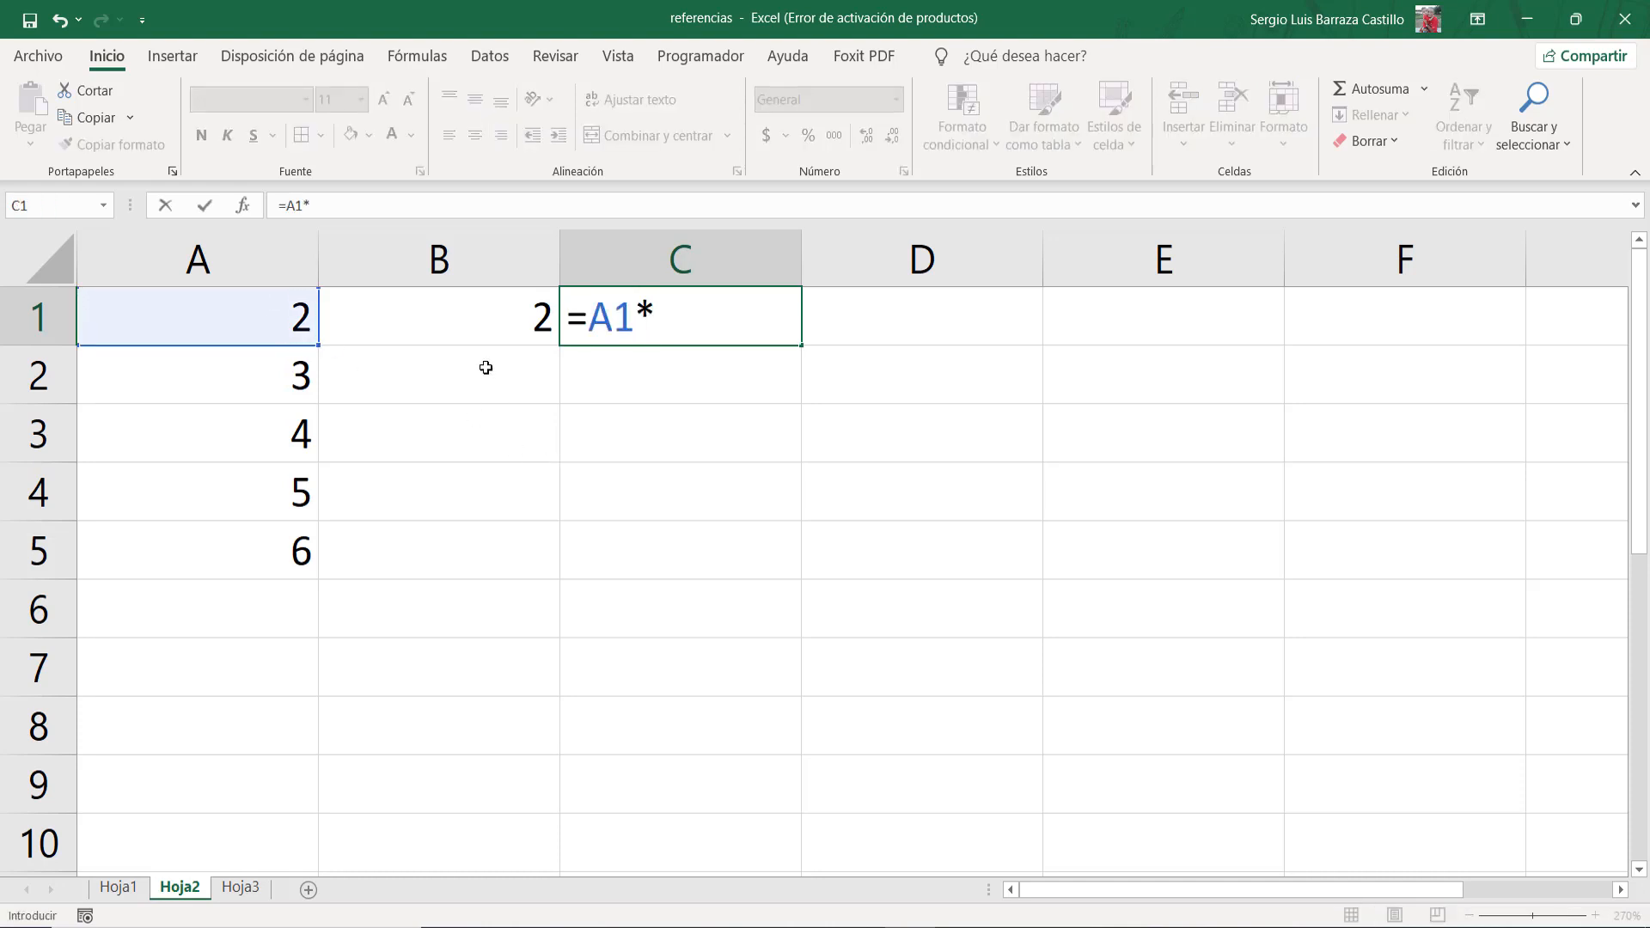
click(472, 332)
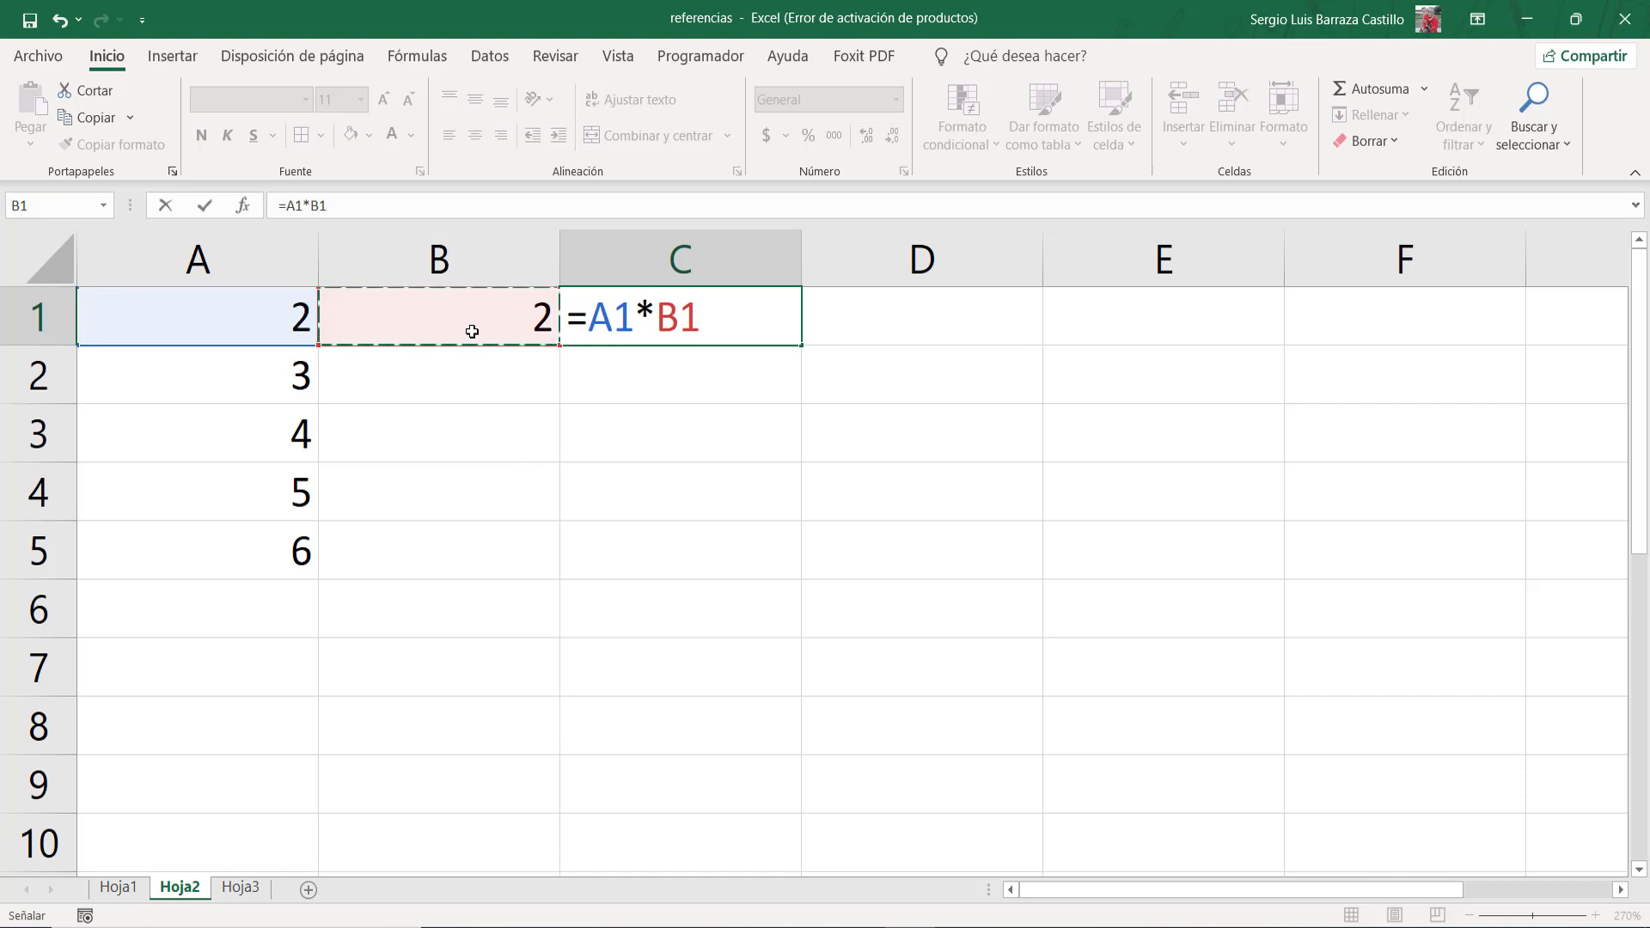
key(Return)
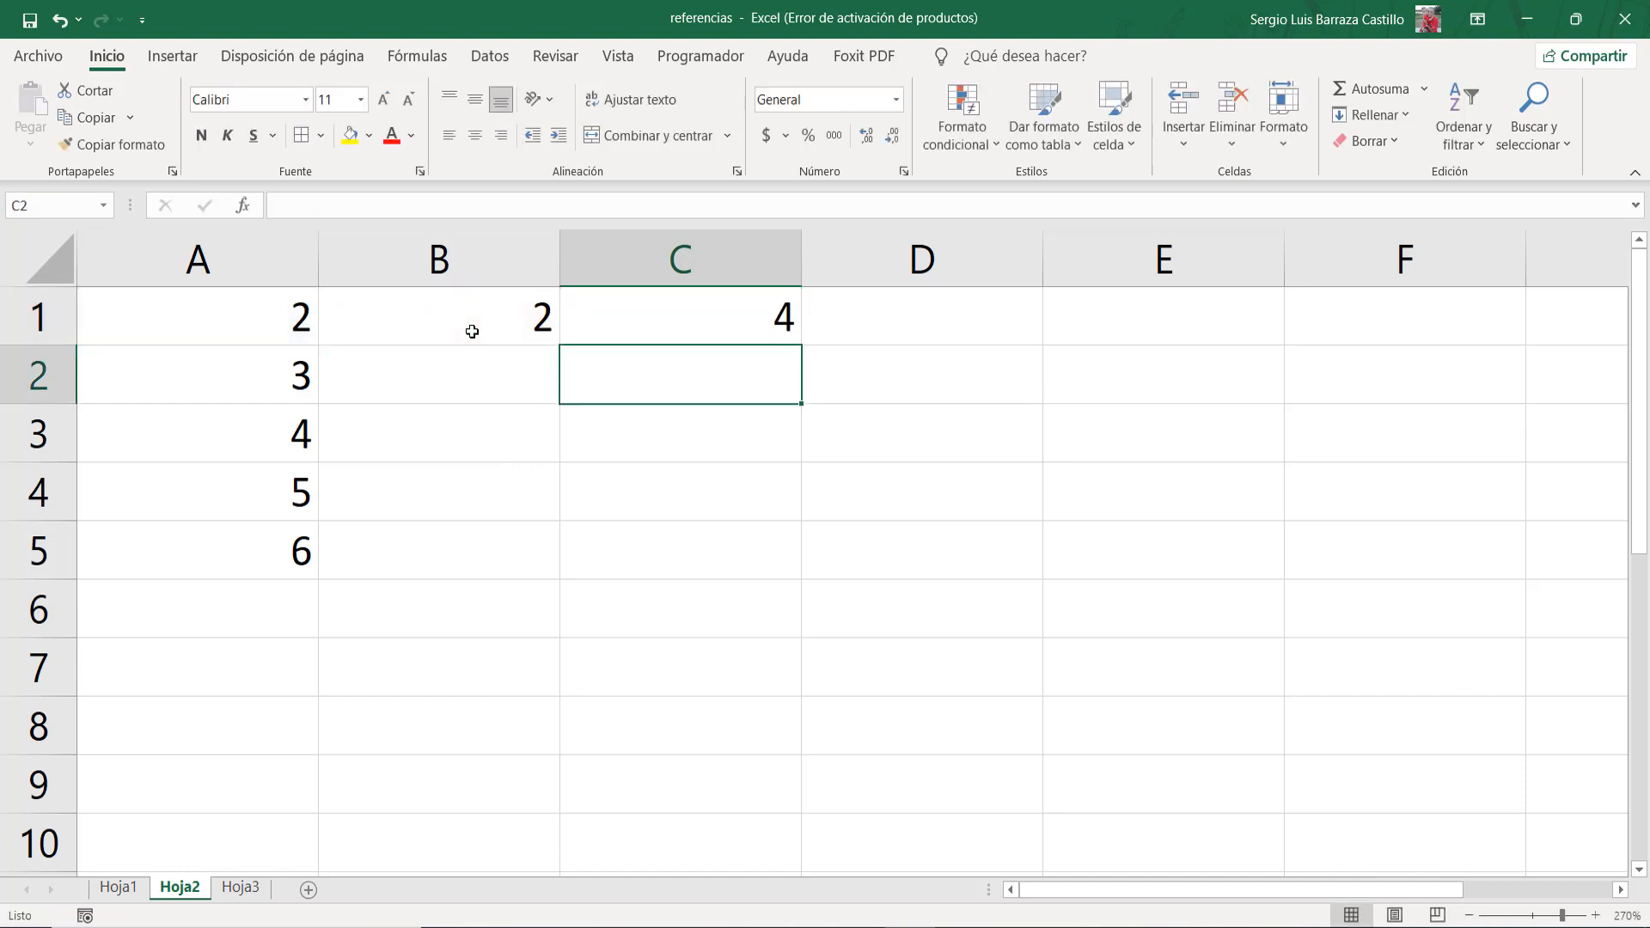
Step: Fill the multiplication formula from C1 down to C5 on Hoja2
key(Up)
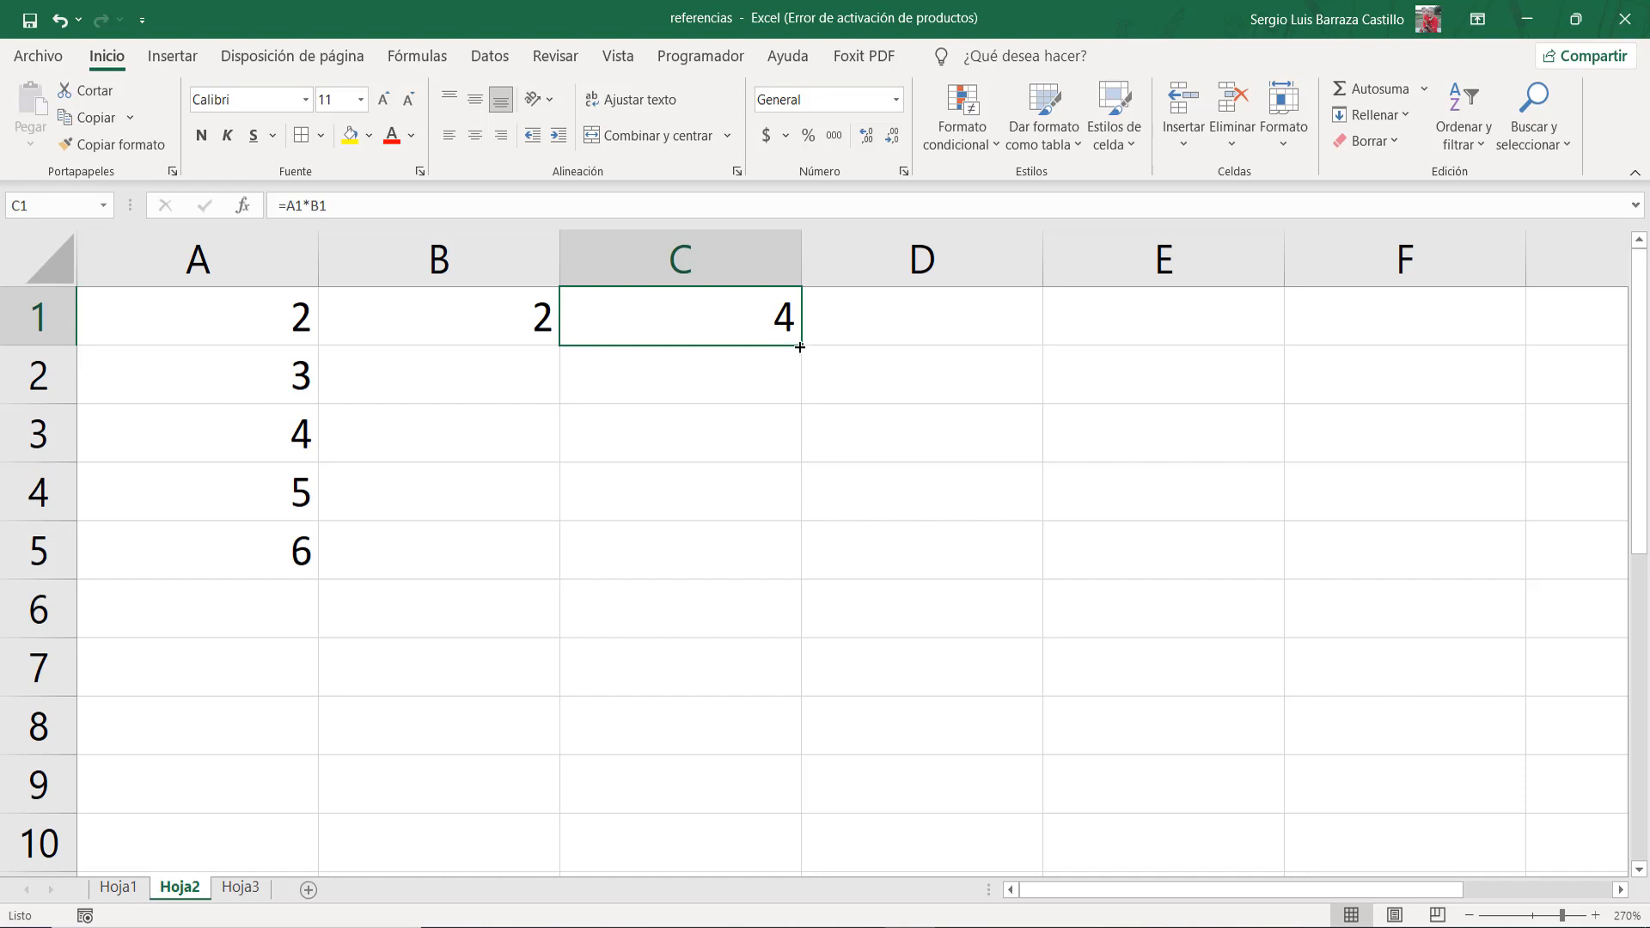
drag(800, 350, 774, 560)
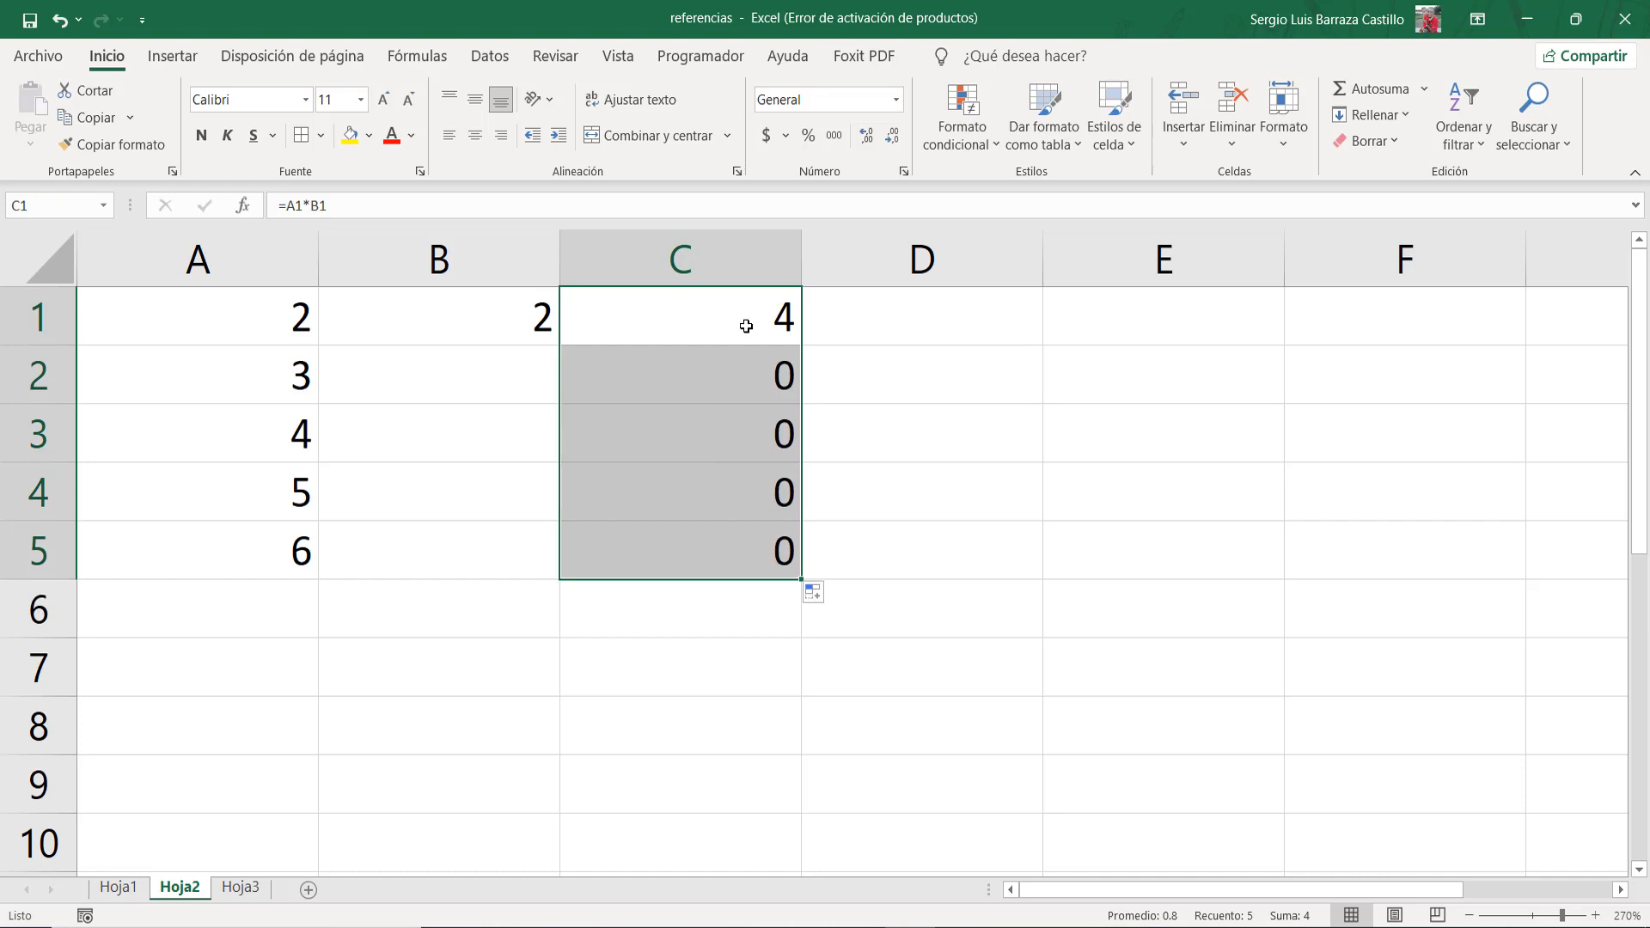
Step: Review the cell references of the filled formulas in C1 through C5 on Hoja2 one by one
click(740, 383)
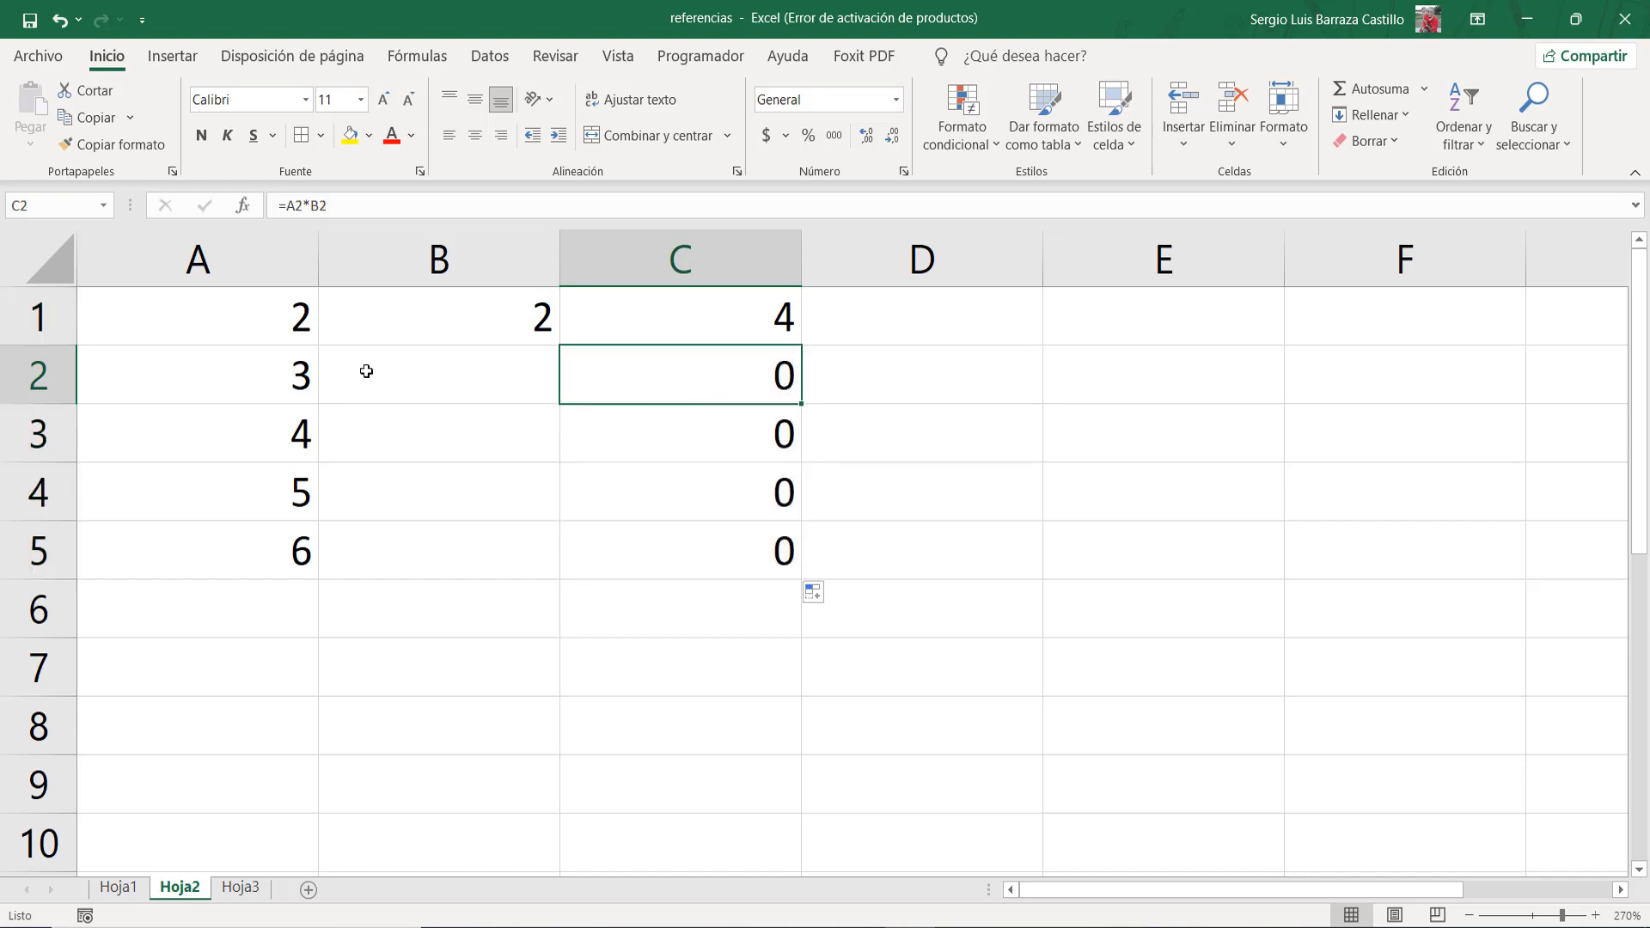
click(735, 312)
double_click(734, 311)
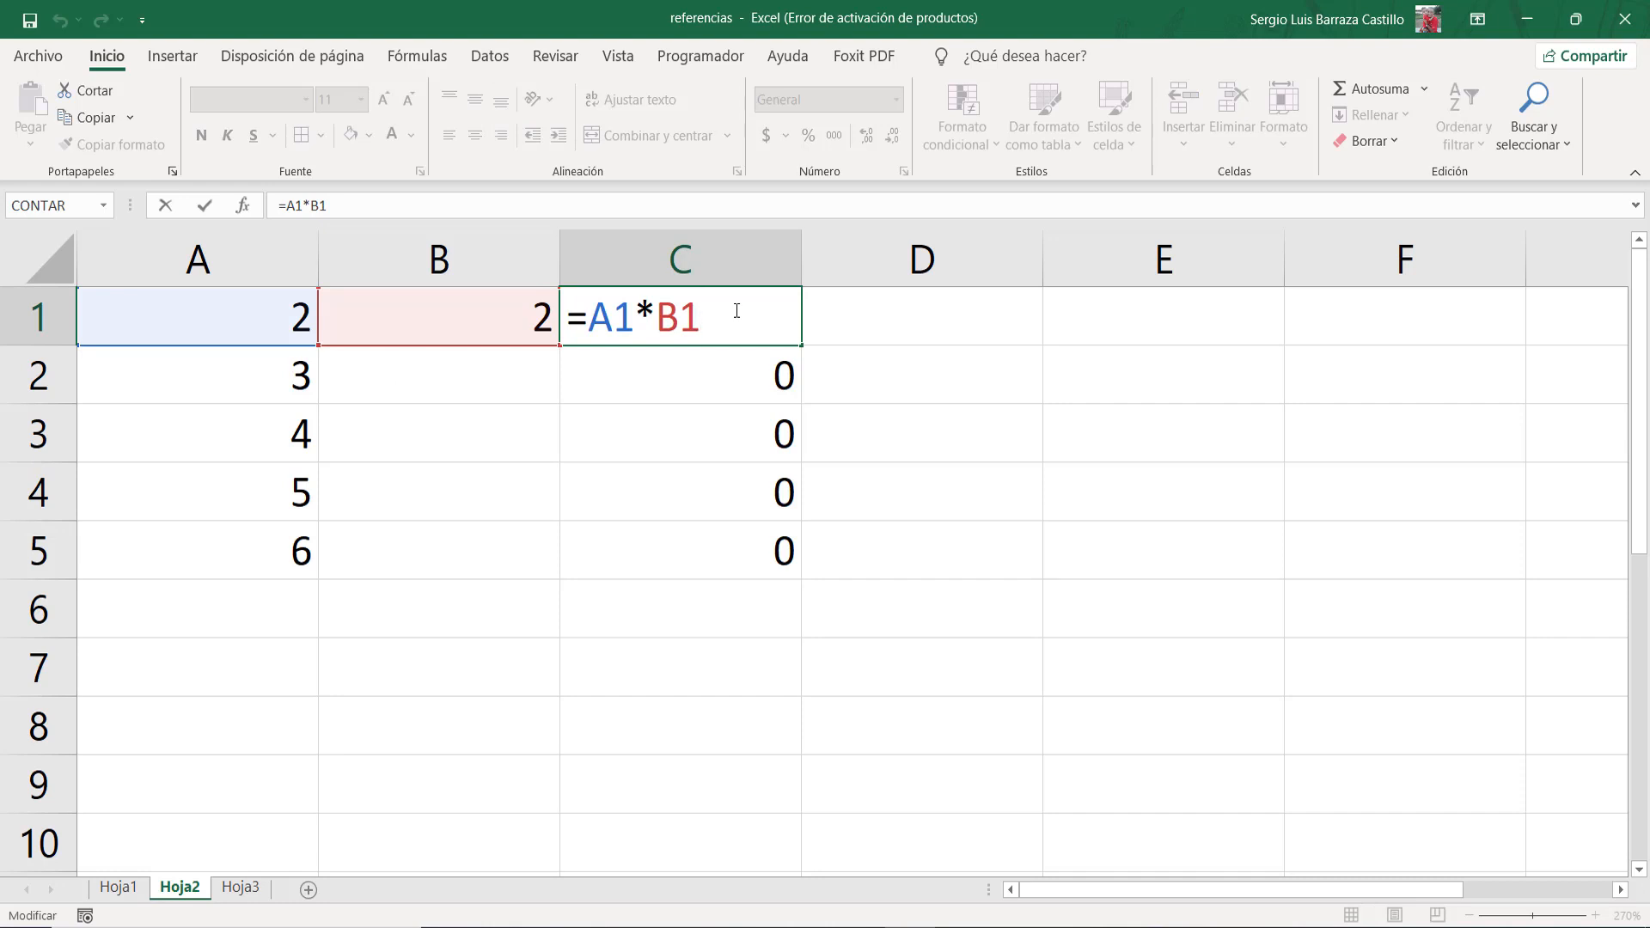
key(Escape)
click(688, 382)
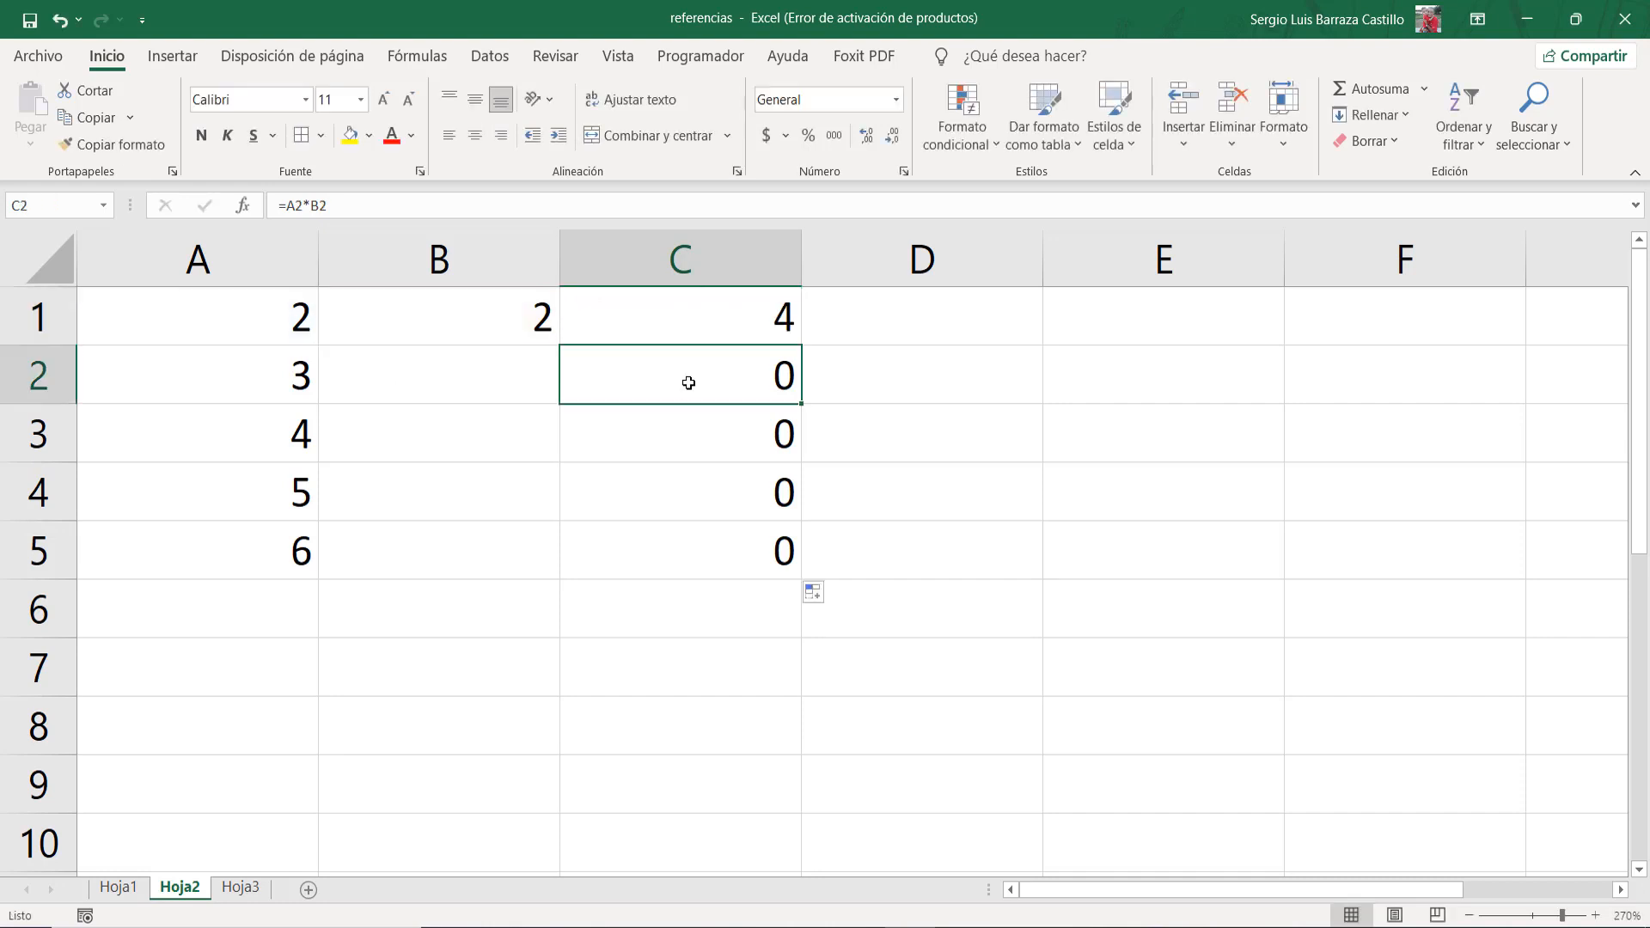
double_click(688, 383)
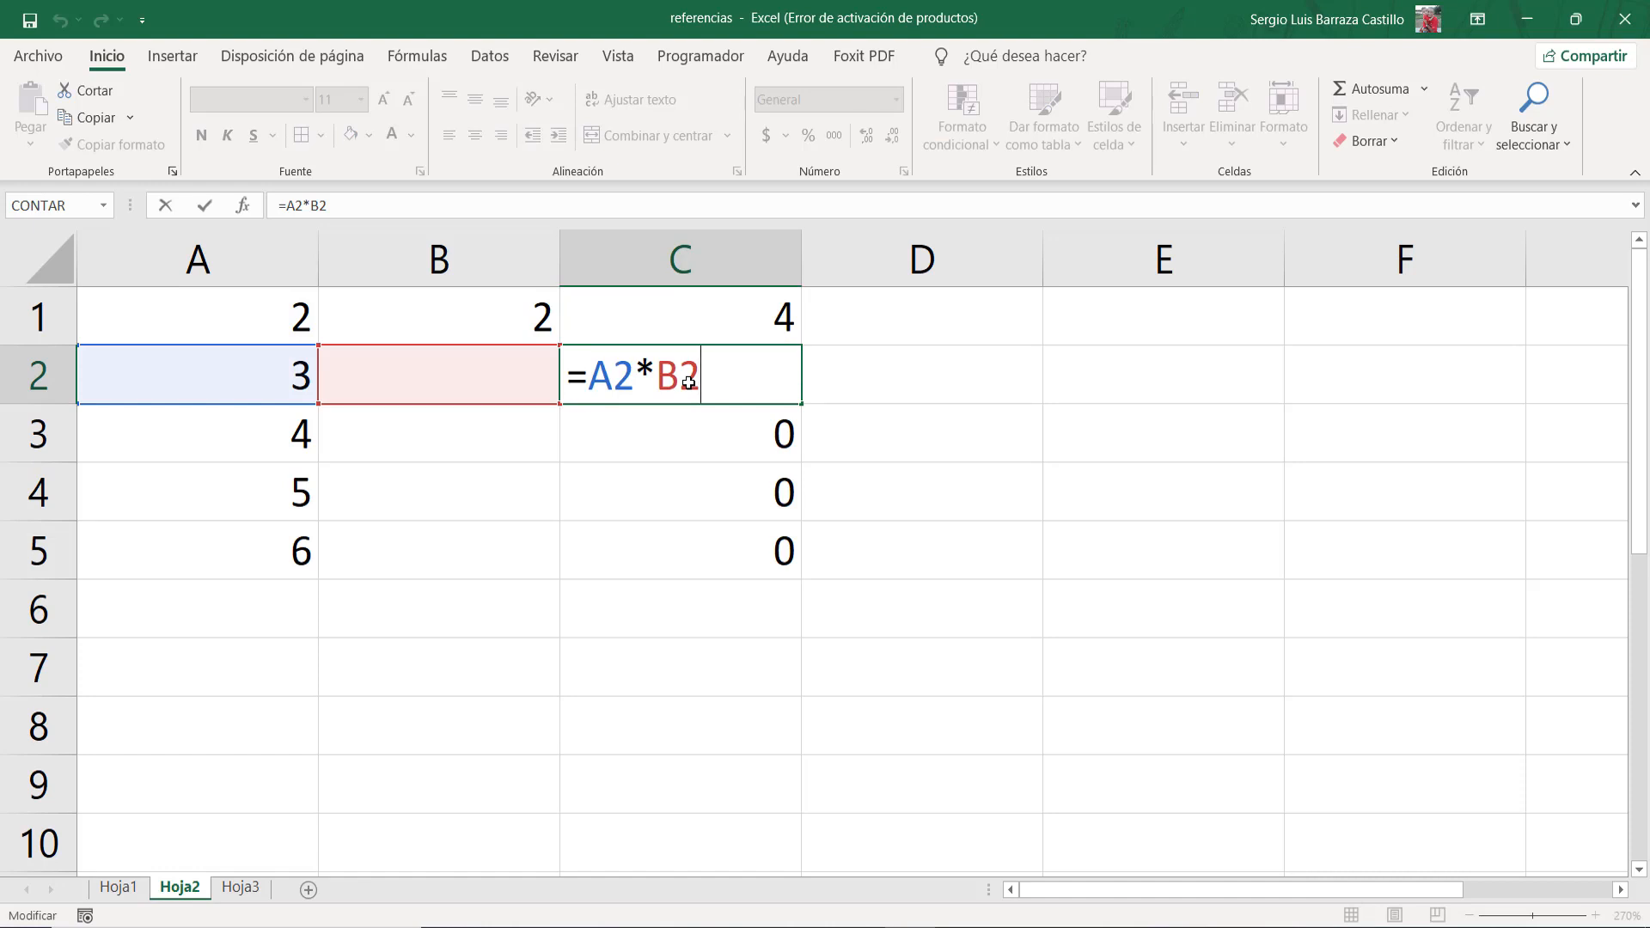
key(Return)
key(F2)
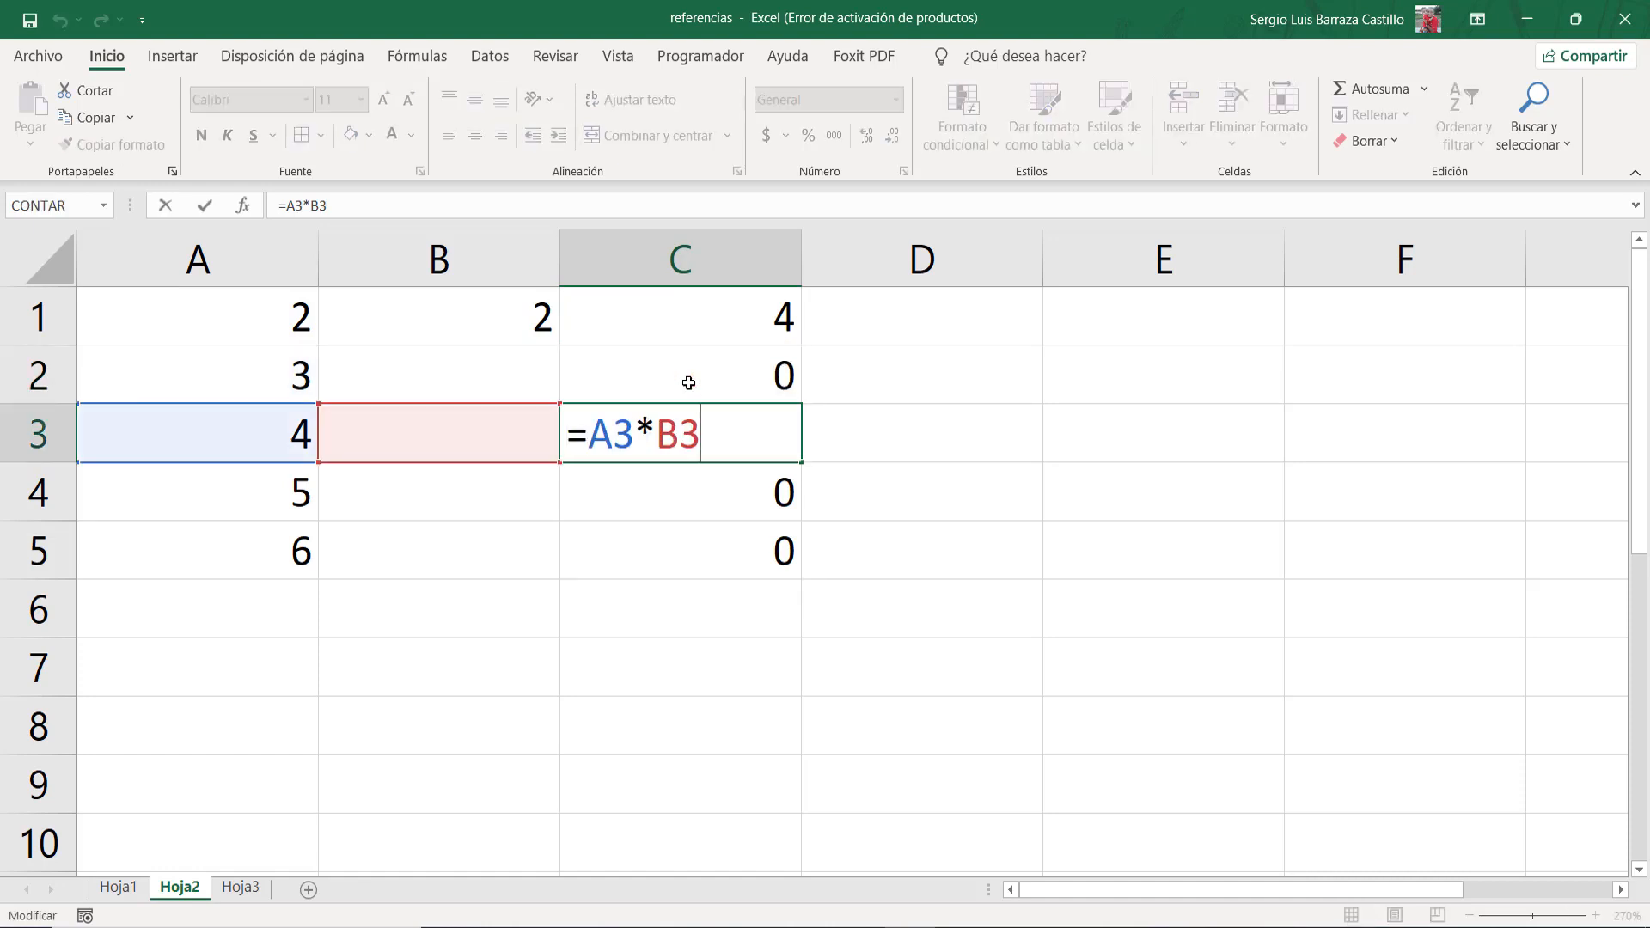
key(Return)
key(F2)
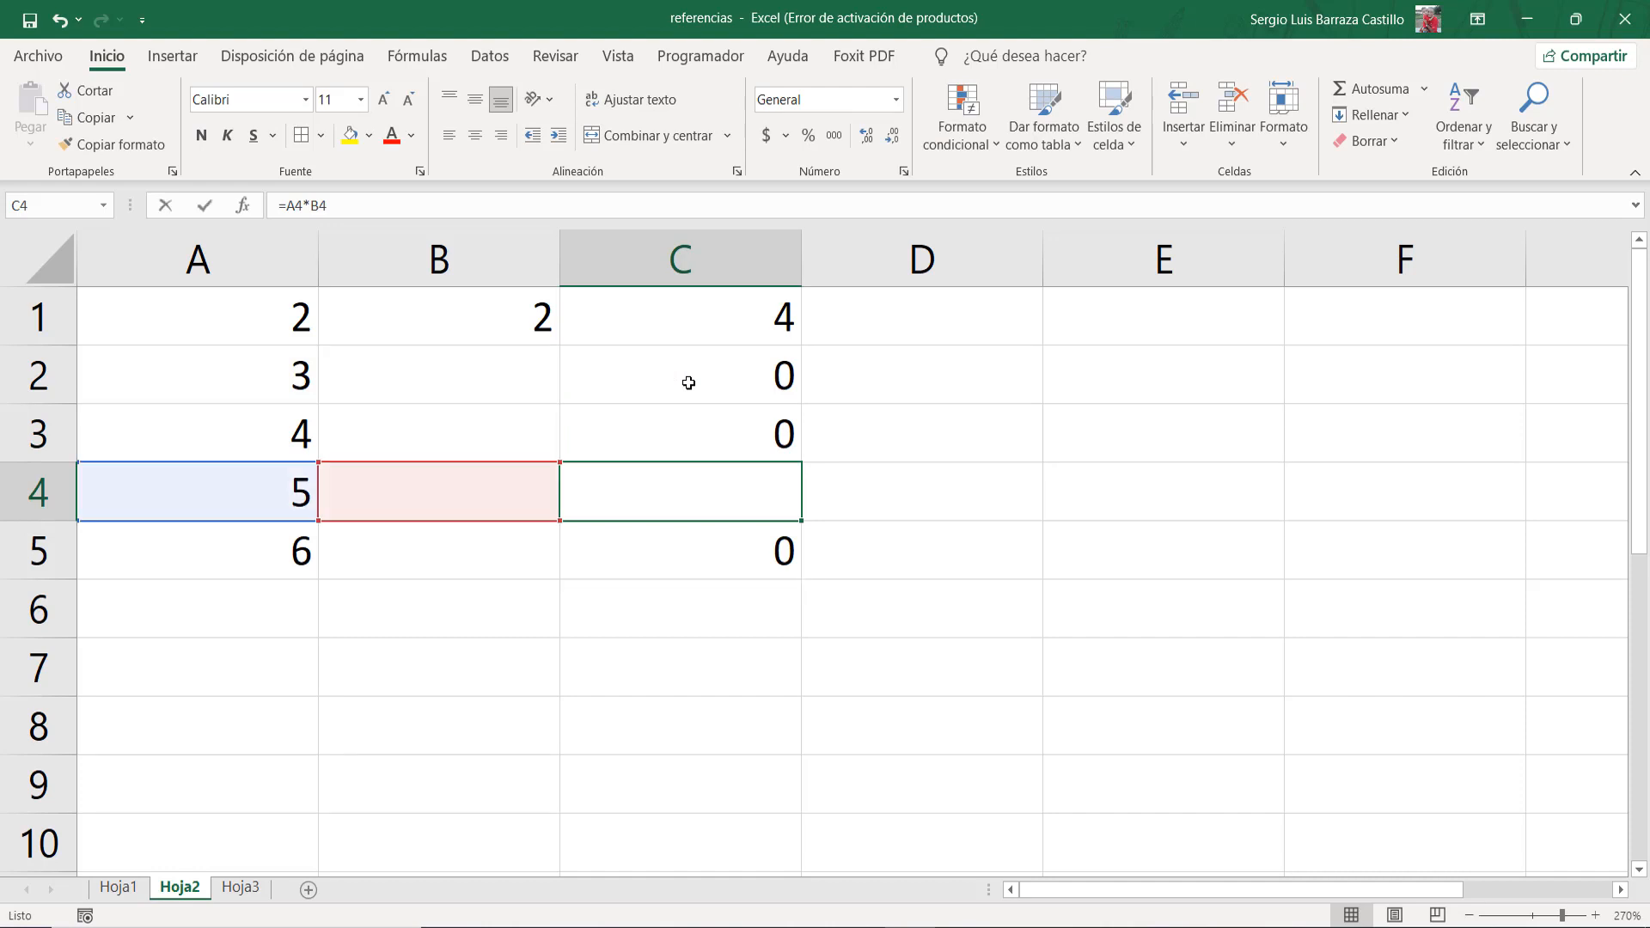
key(Return)
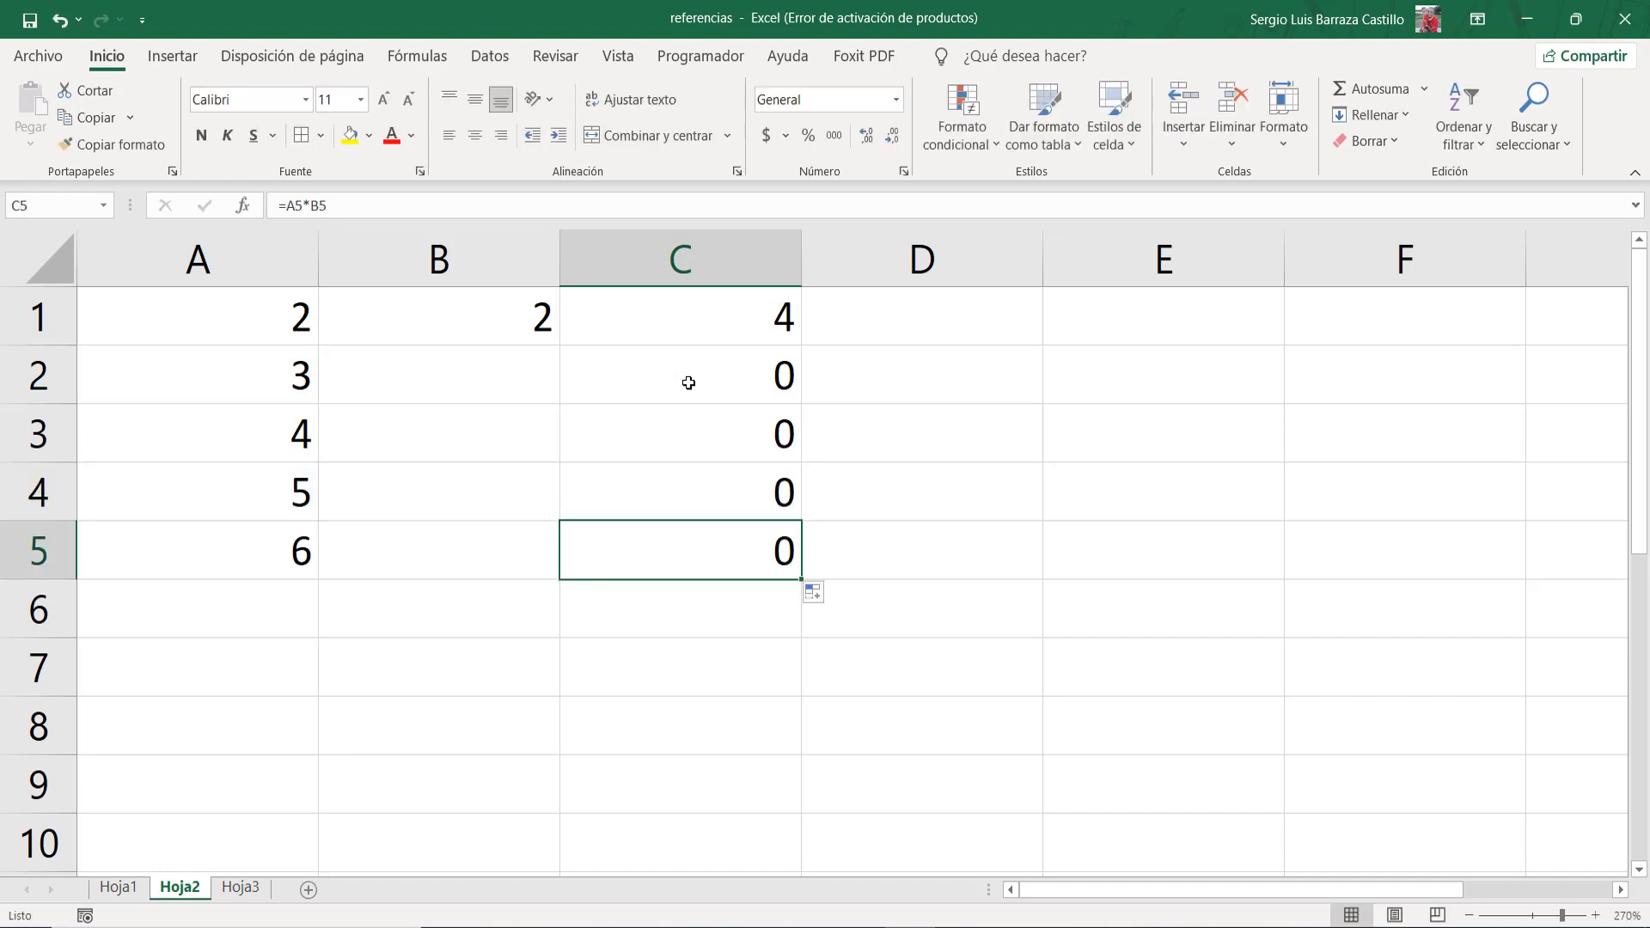
key(F2)
key(ctrl+Return)
Step: Return to C1 to examine its formula references again, and select the multiplier cell B1
key(Up)
key(Up)
key(Up)
key(Up)
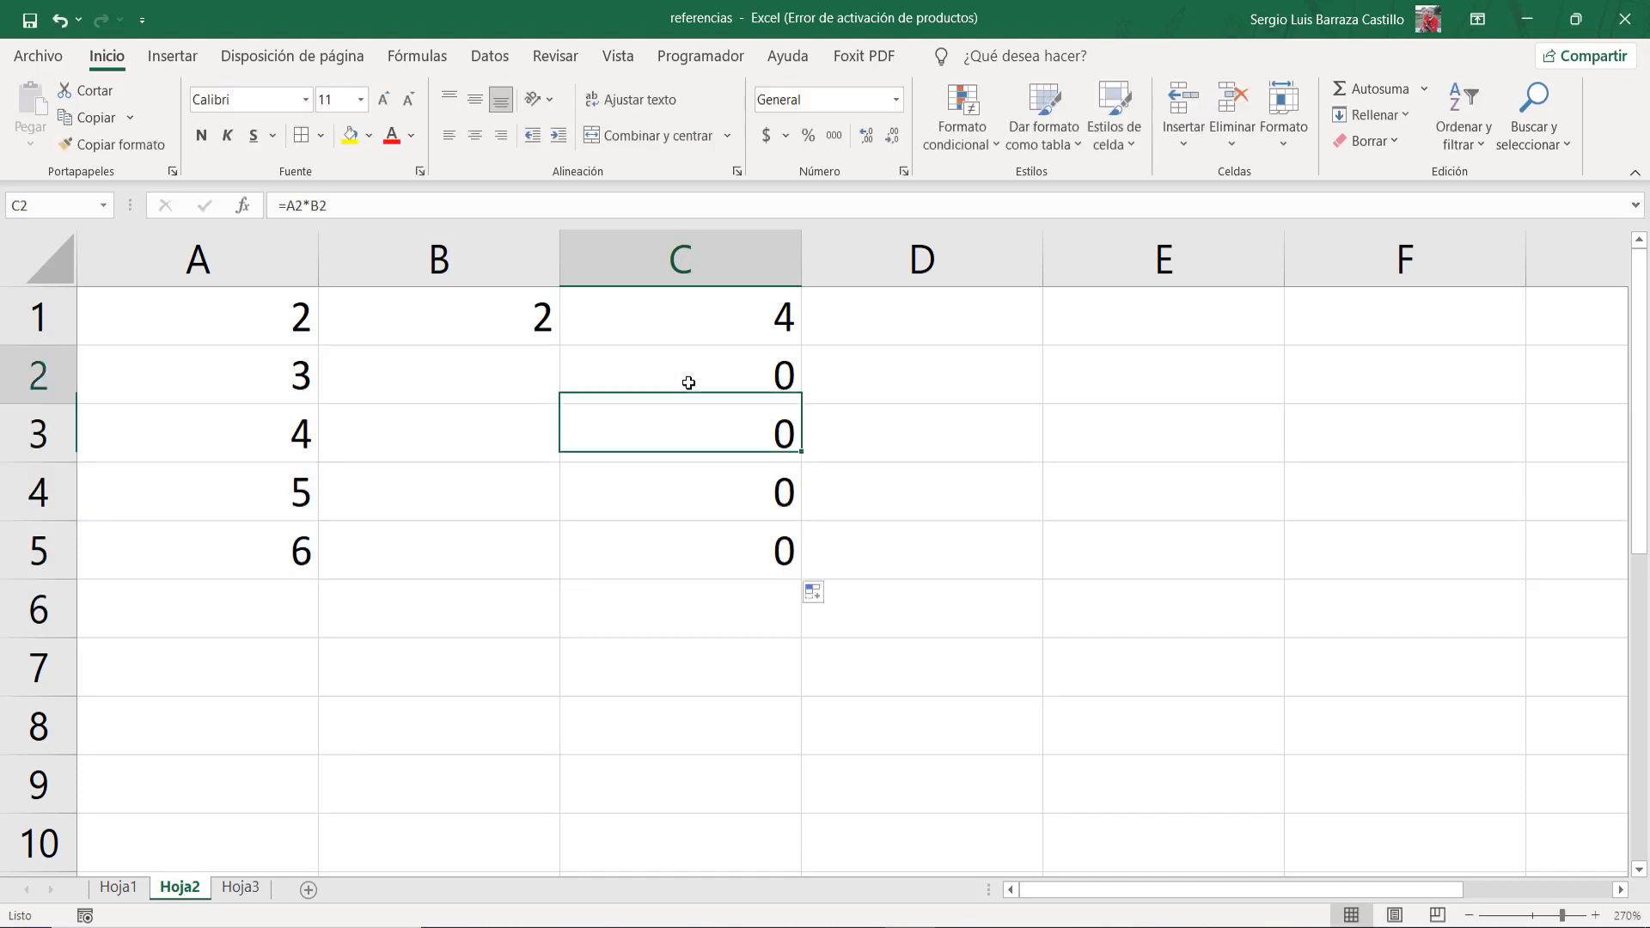
key(Down)
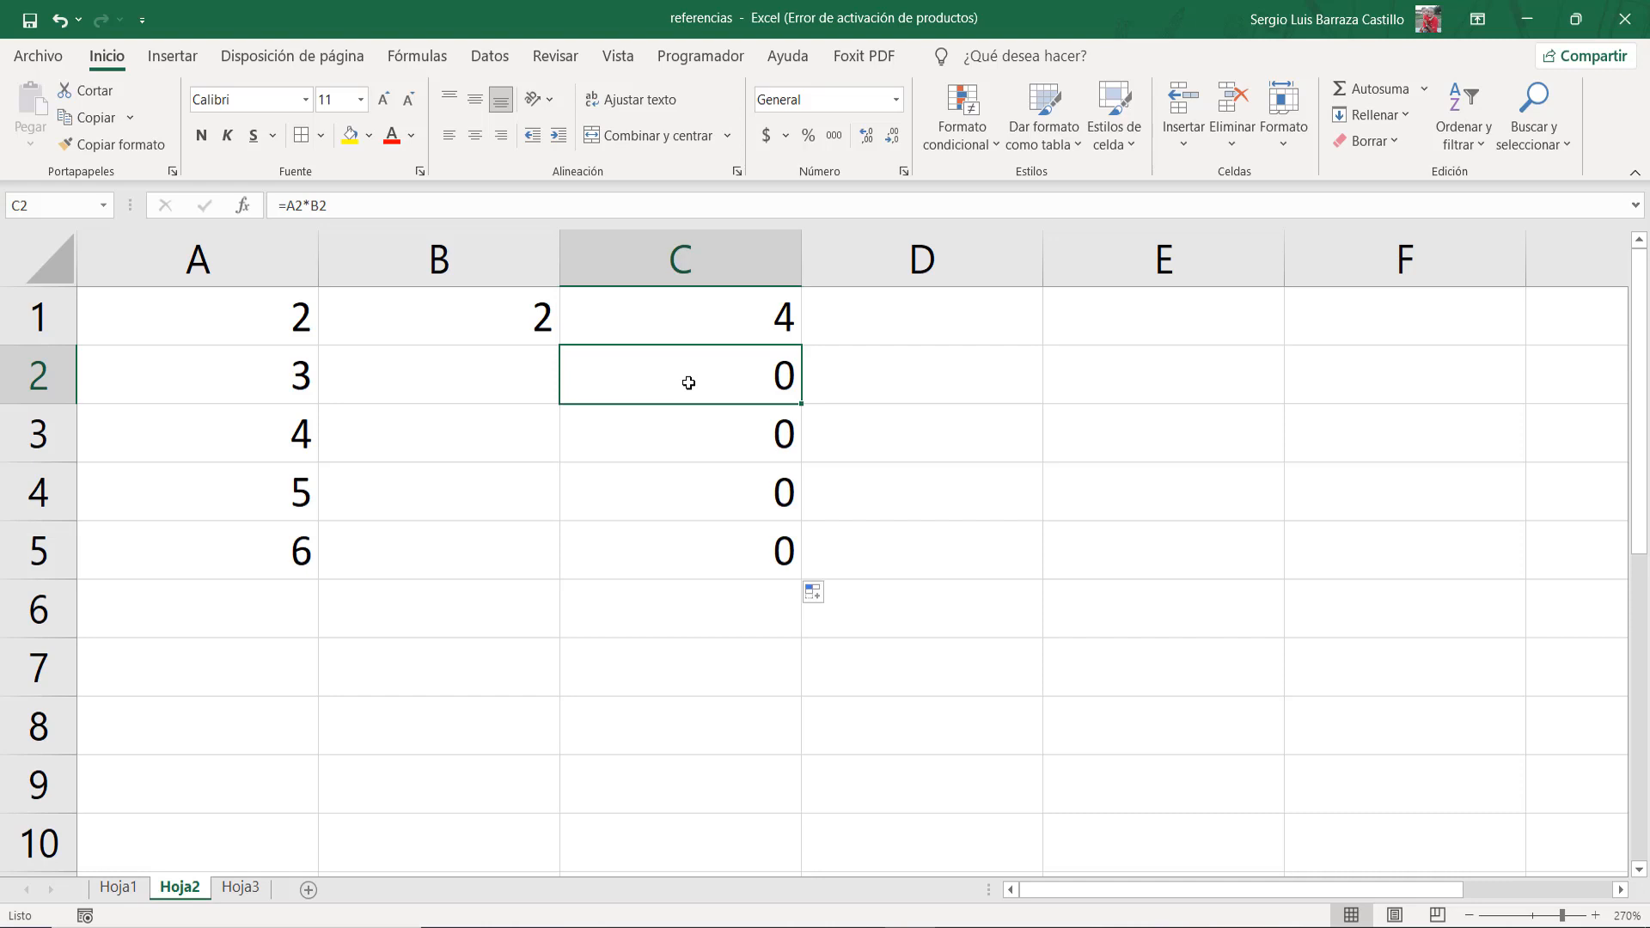
key(Up)
key(F2)
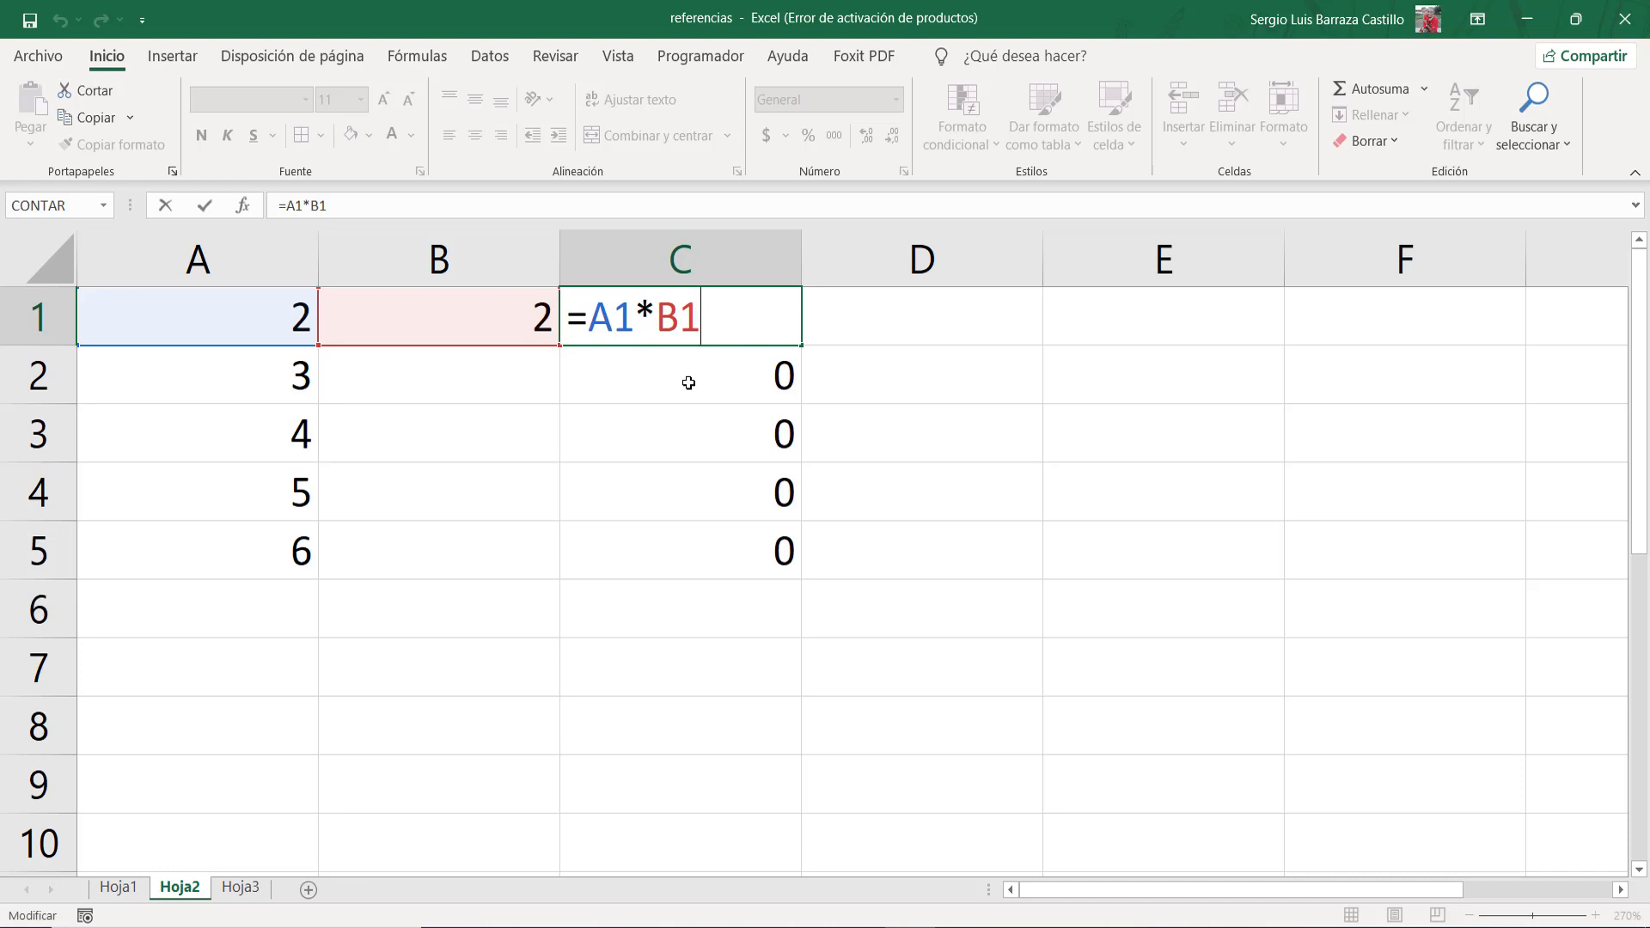
key(ctrl+Return)
key(Left)
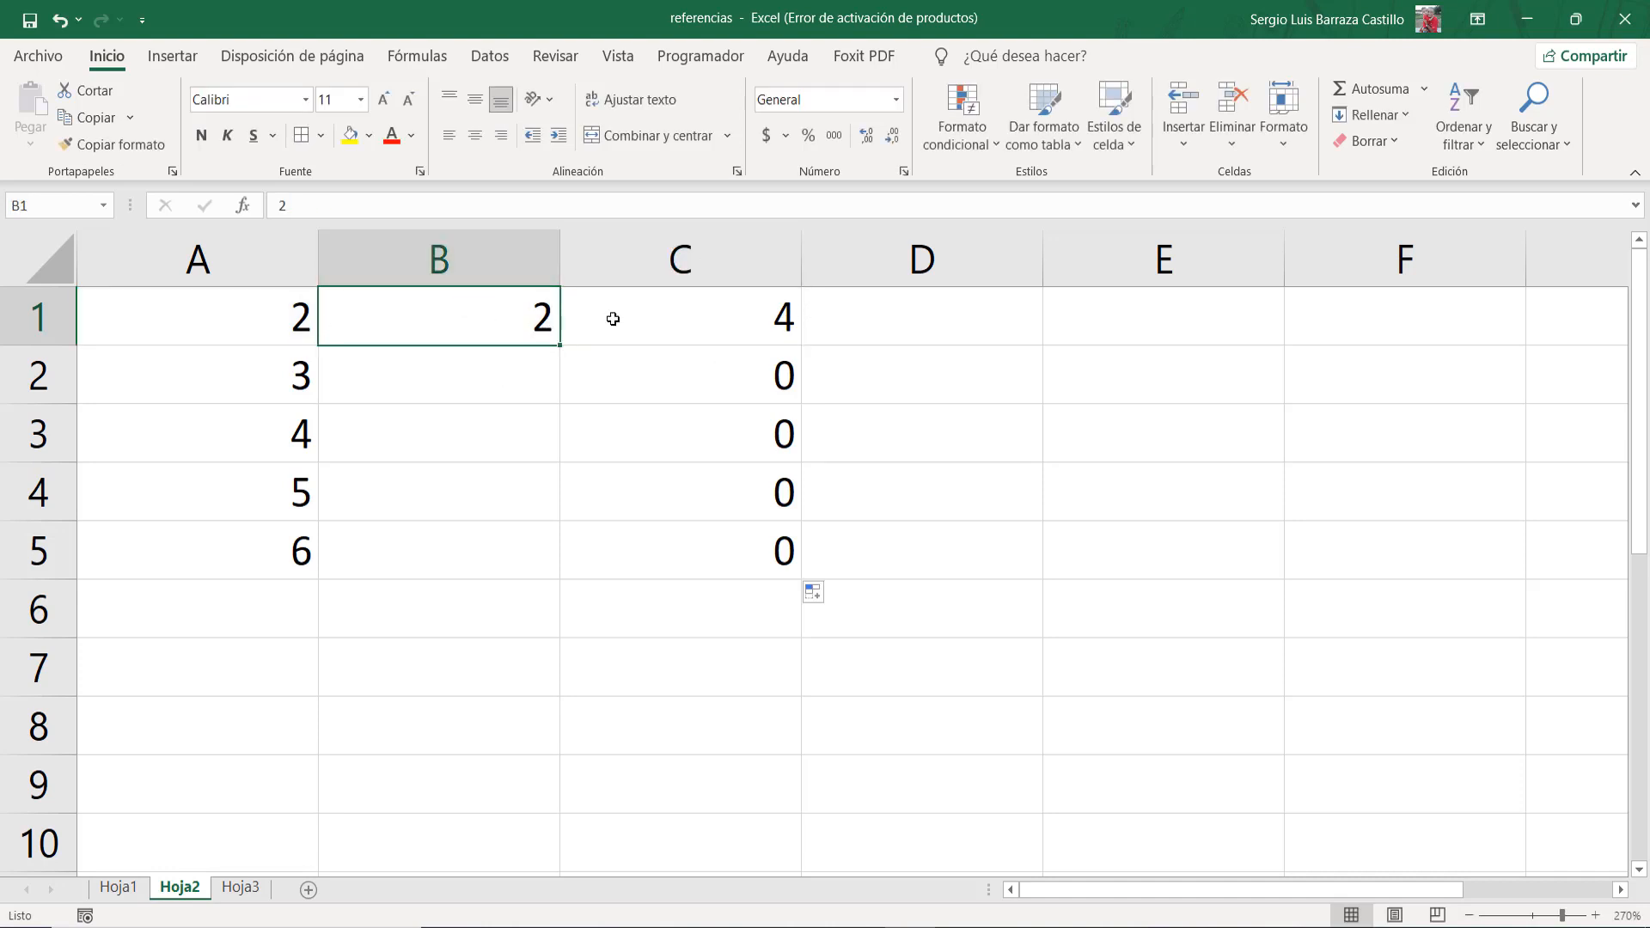
Step: Make the B1 reference in cell C1 absolute so the formula reads =A1*$B$1
double_click(732, 314)
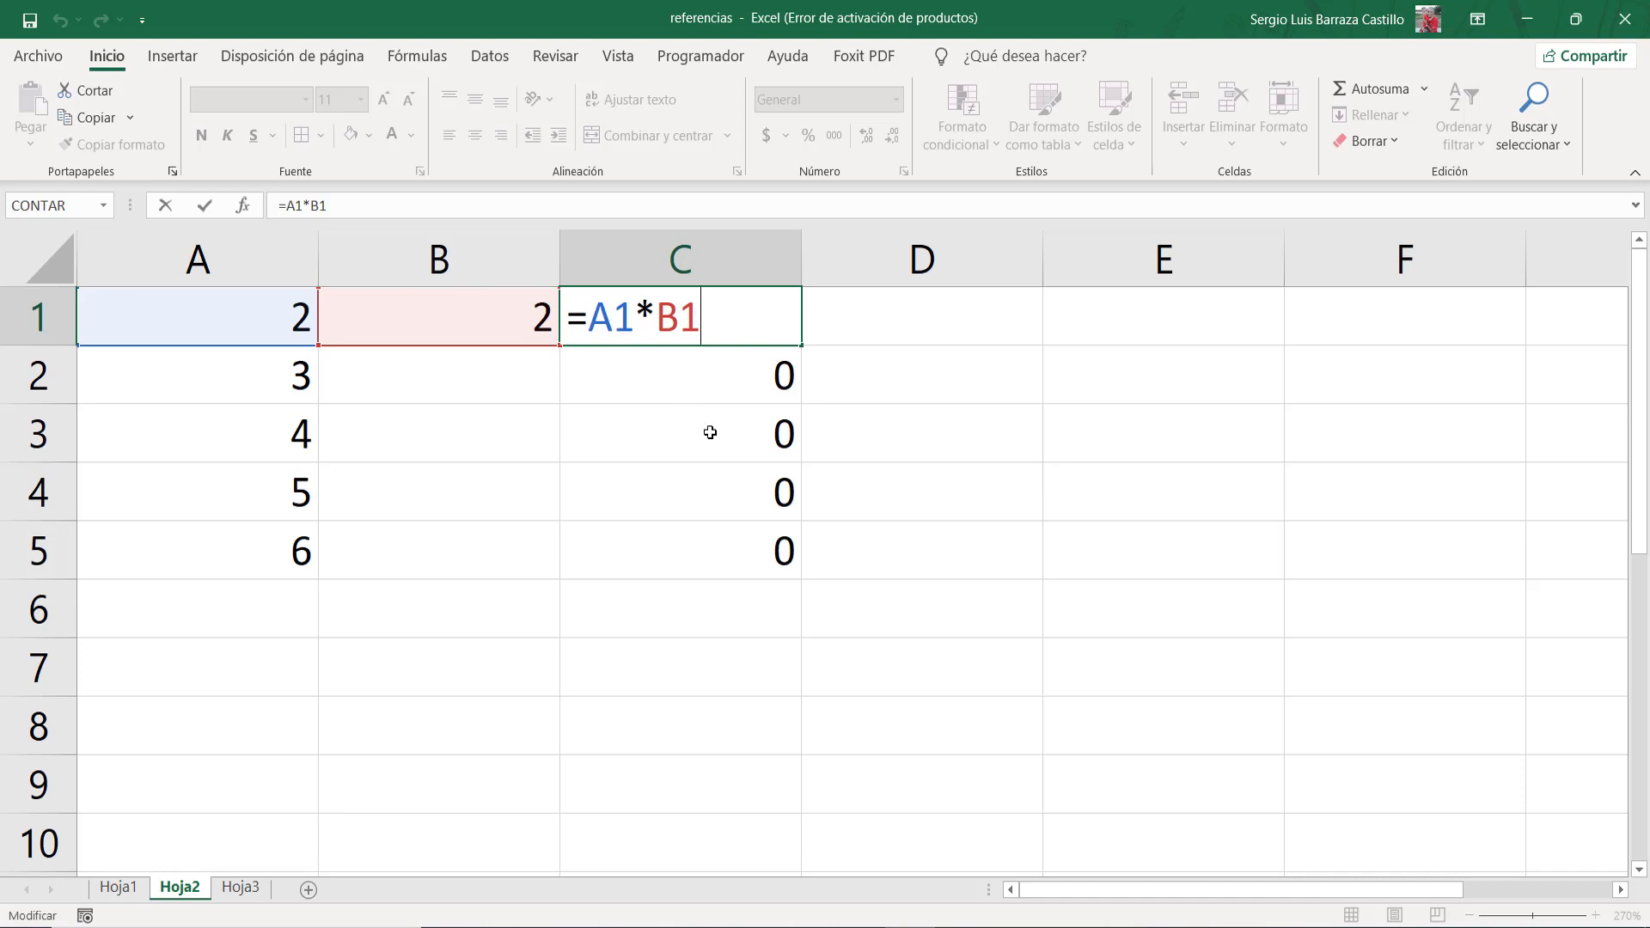
key(Left)
key(Left)
text($)
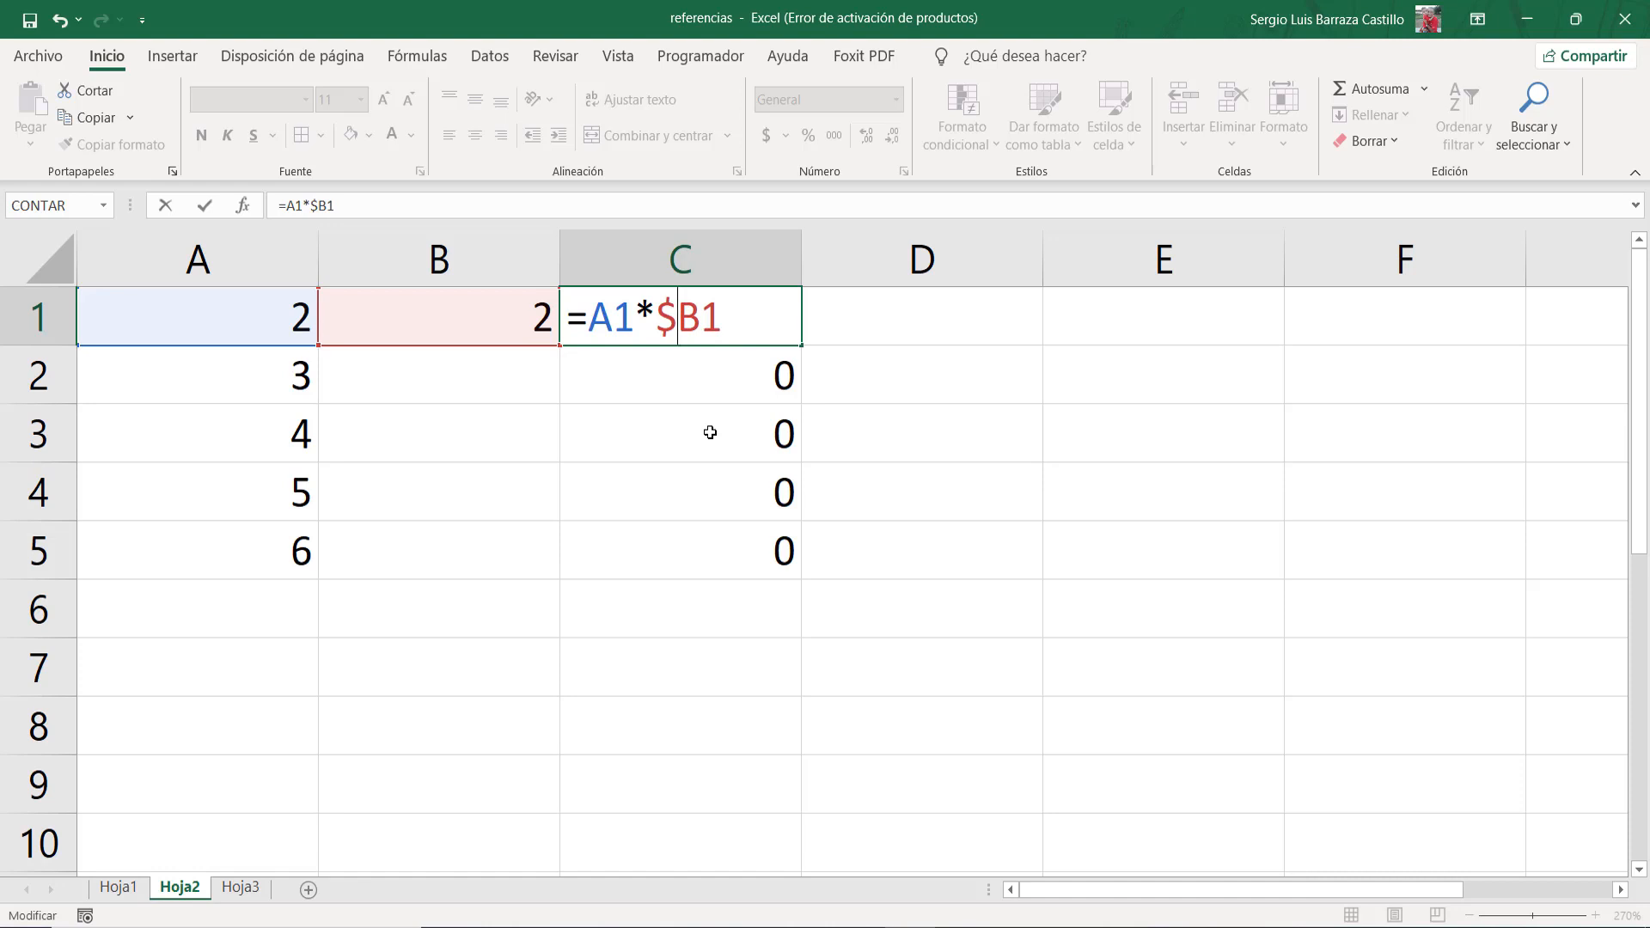
key(Right)
text($)
key(Return)
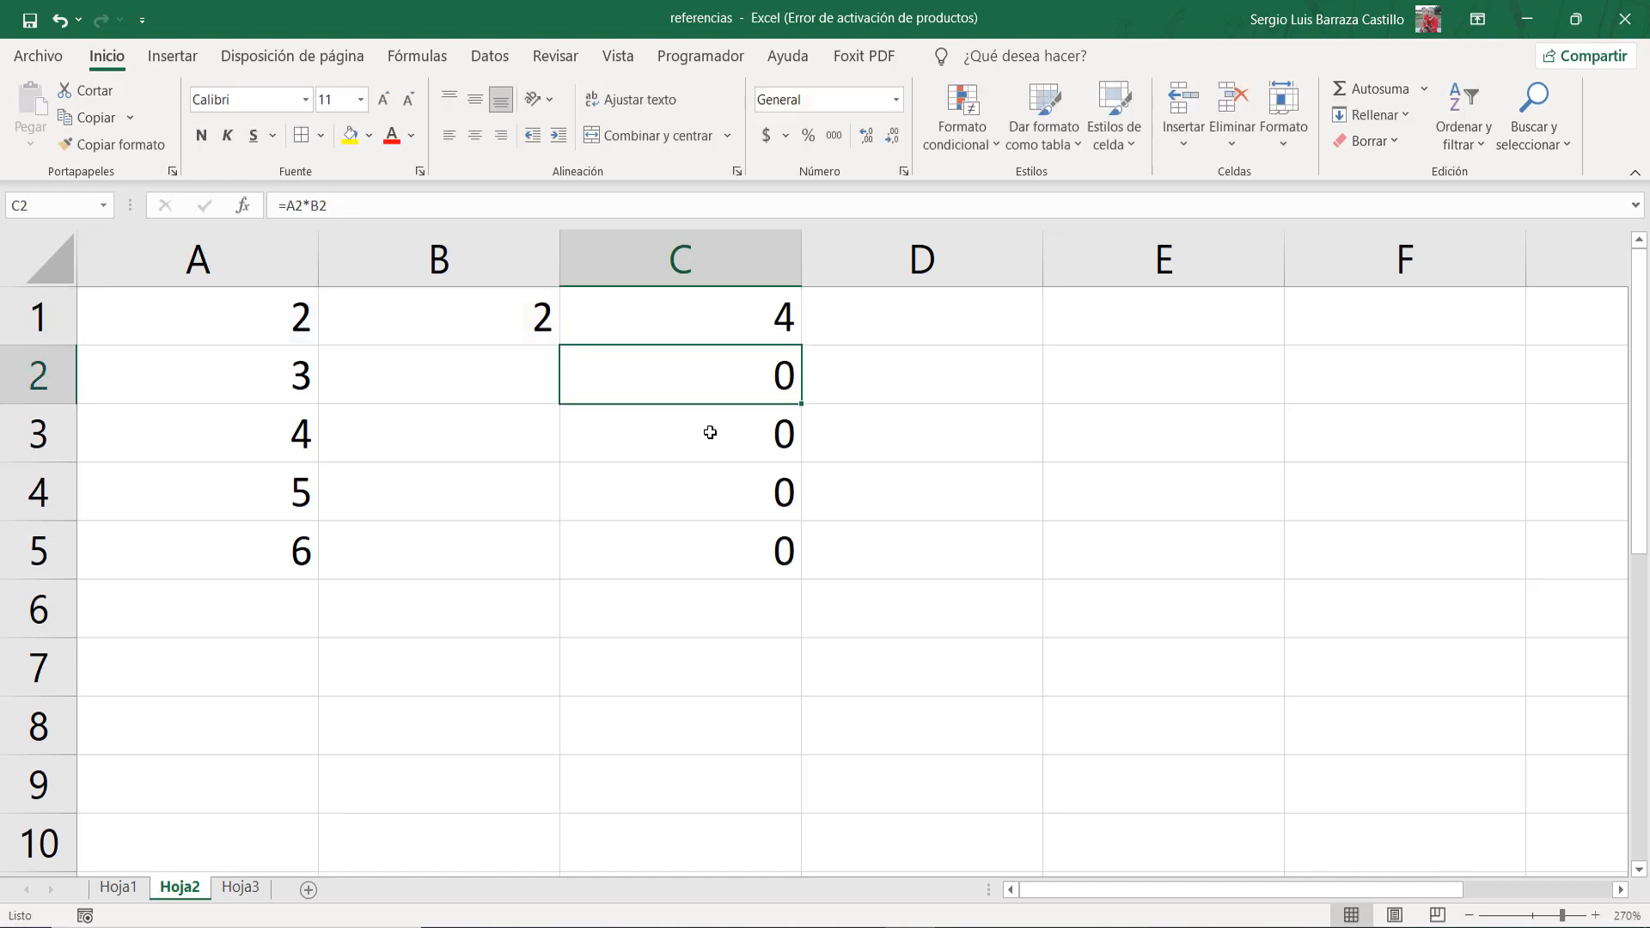
Step: Copy the =A1*$B$1 formula from C1 and paste it into C2
click(750, 315)
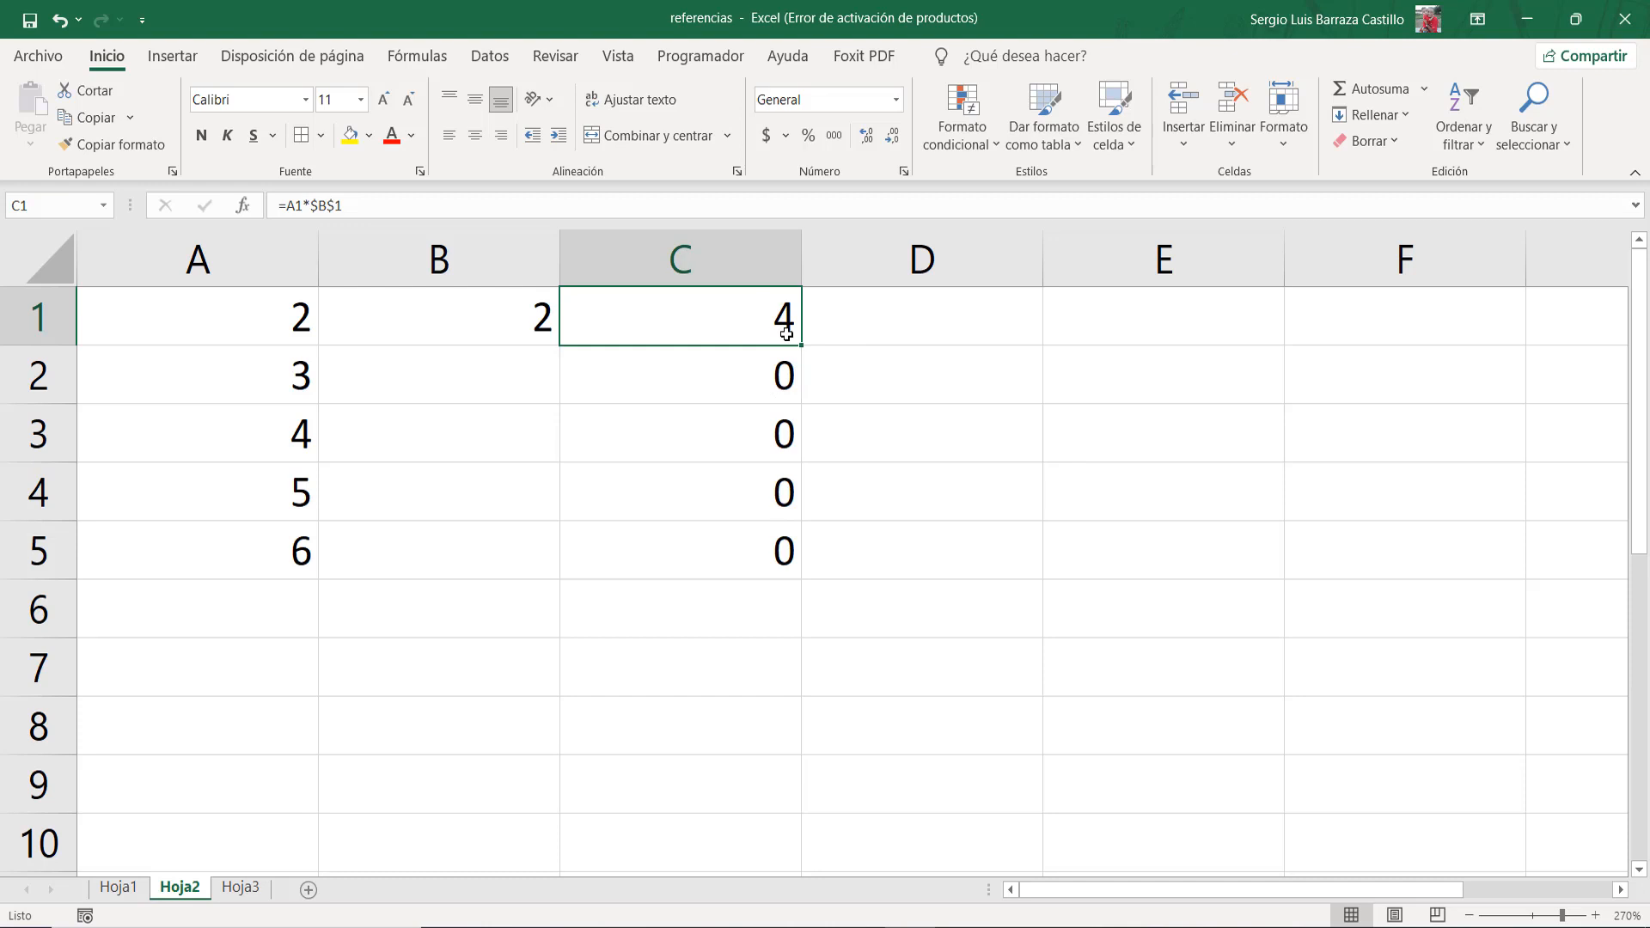
key(ctrl+c)
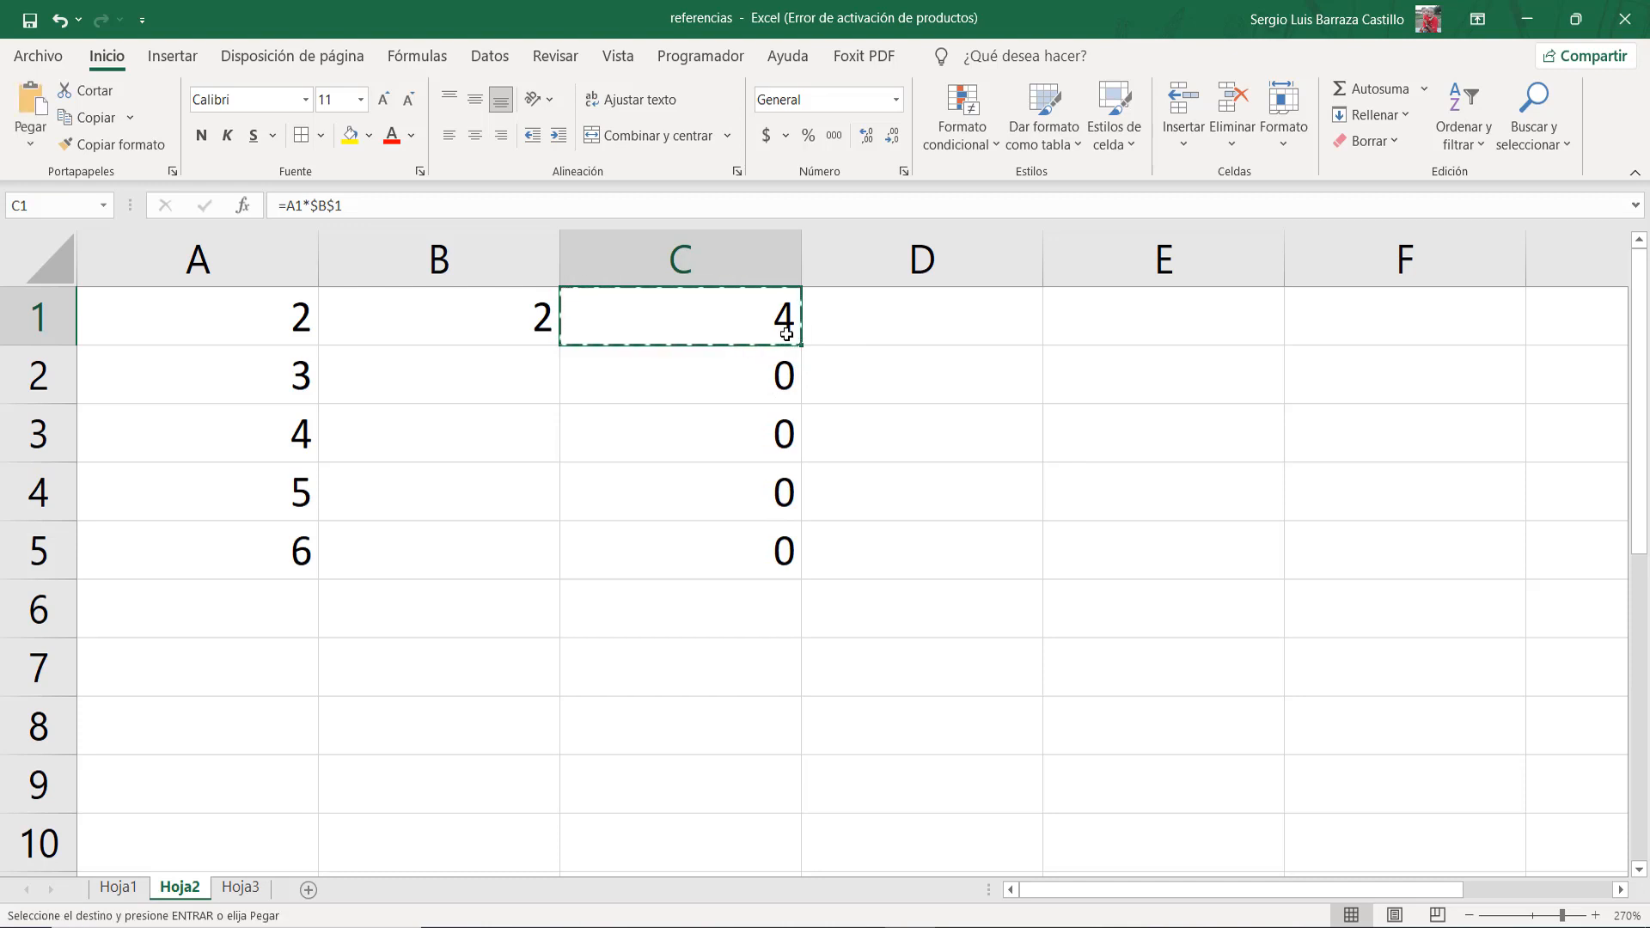
click(721, 382)
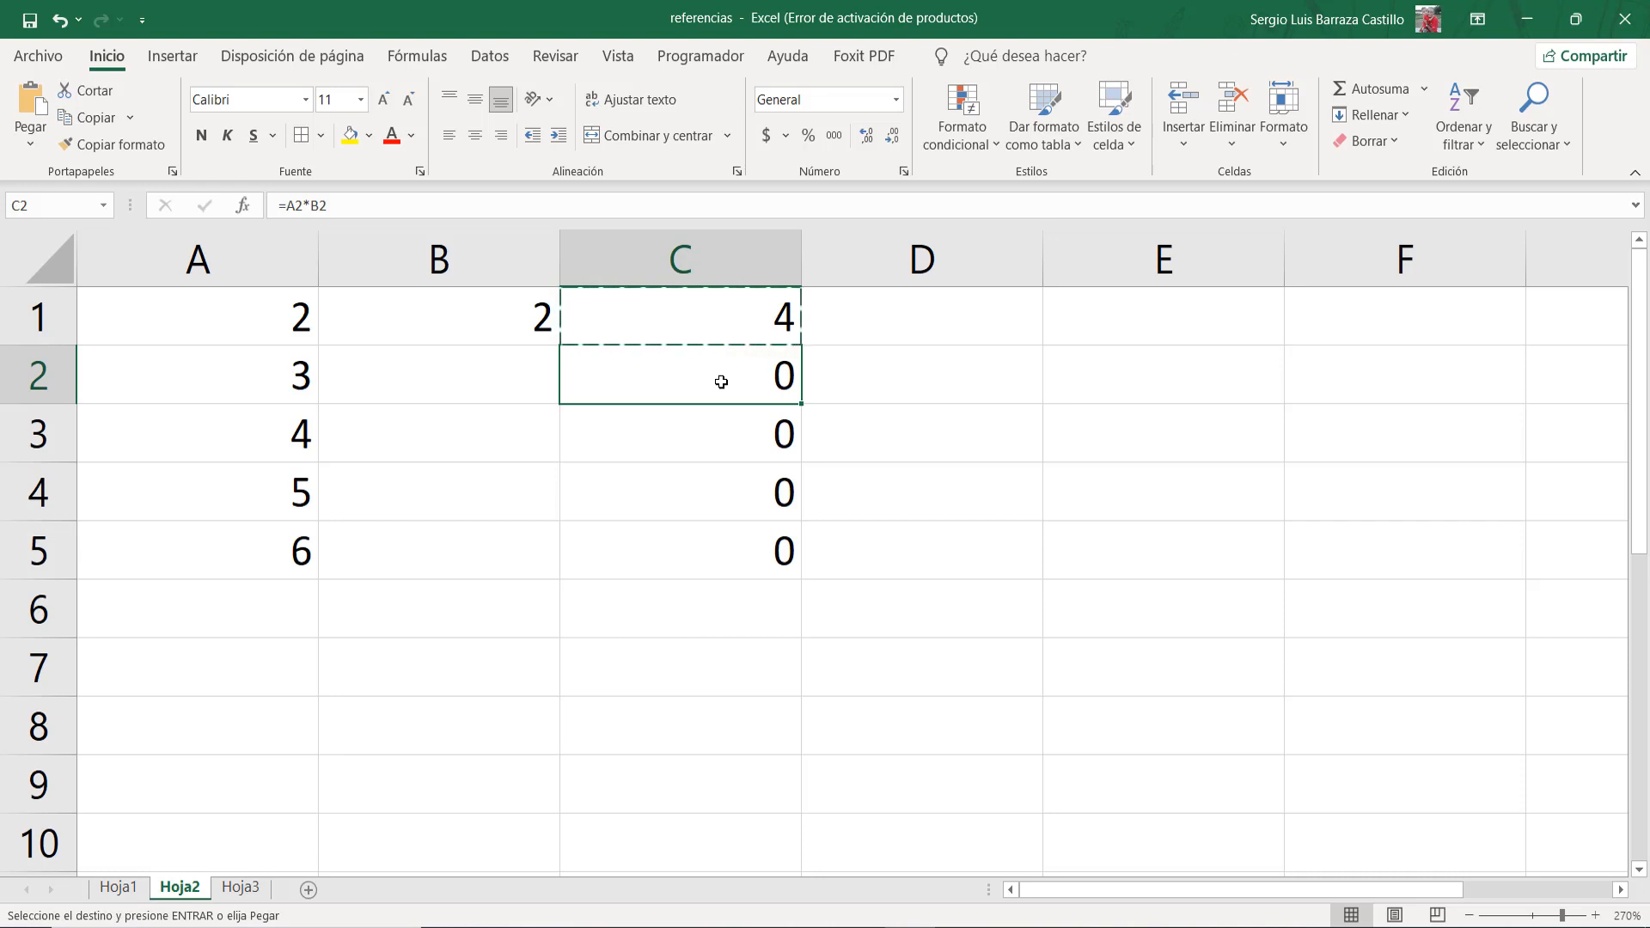
key(ctrl+v)
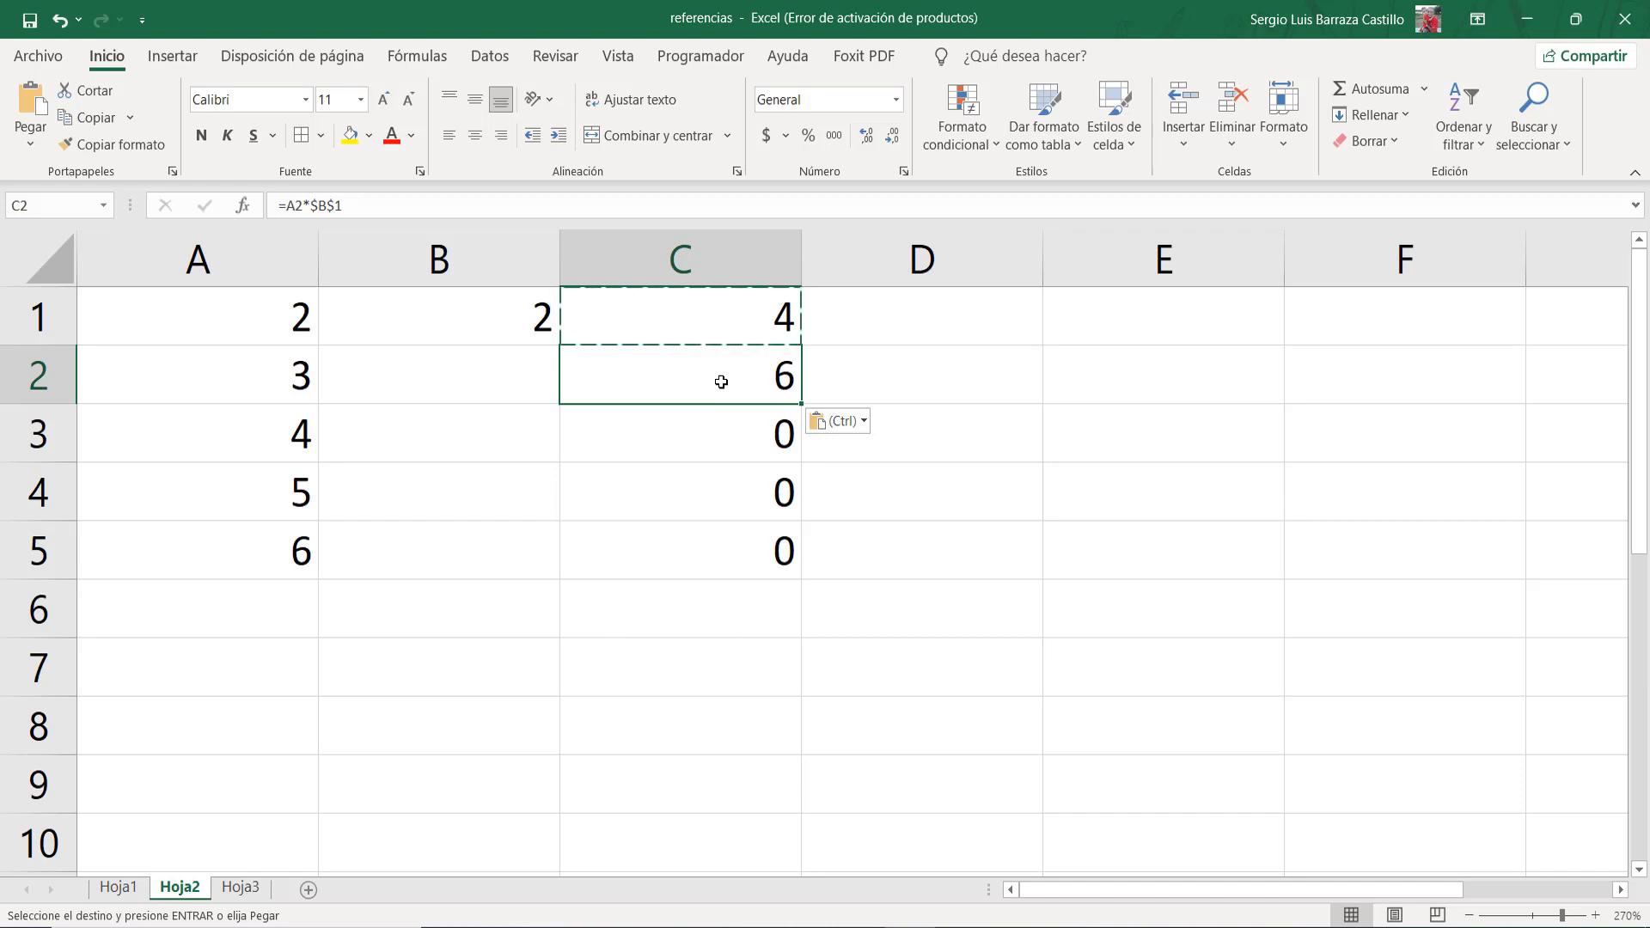
Step: Compare the relative and absolute references in the formulas of C2 and C1
double_click(721, 382)
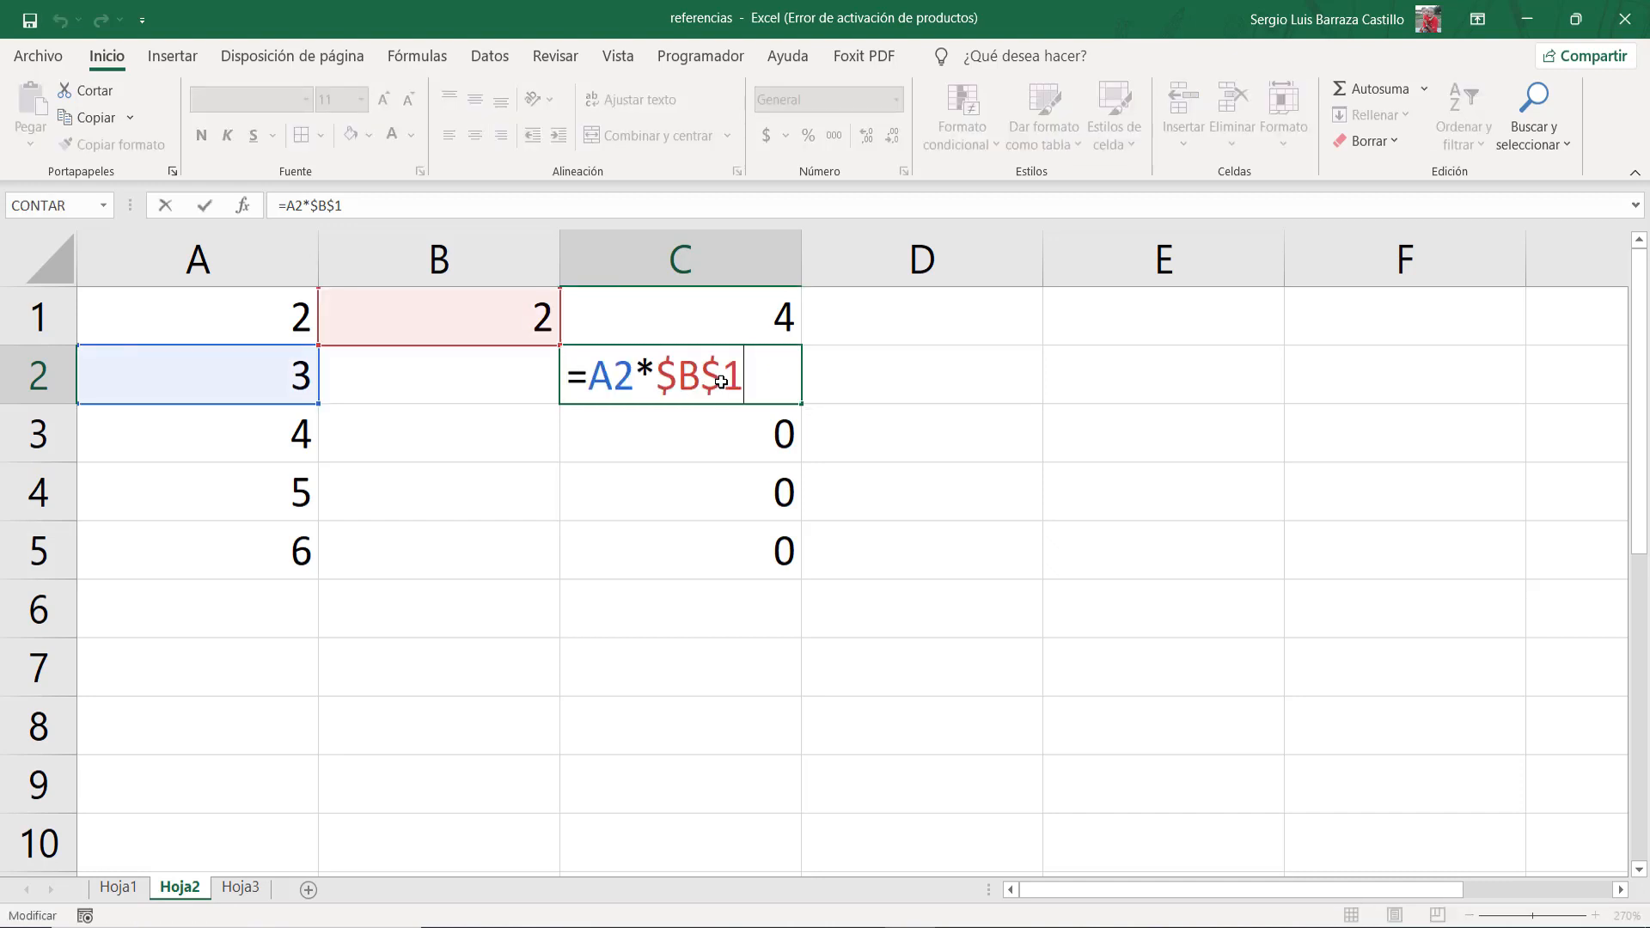
key(shift+Return)
key(F2)
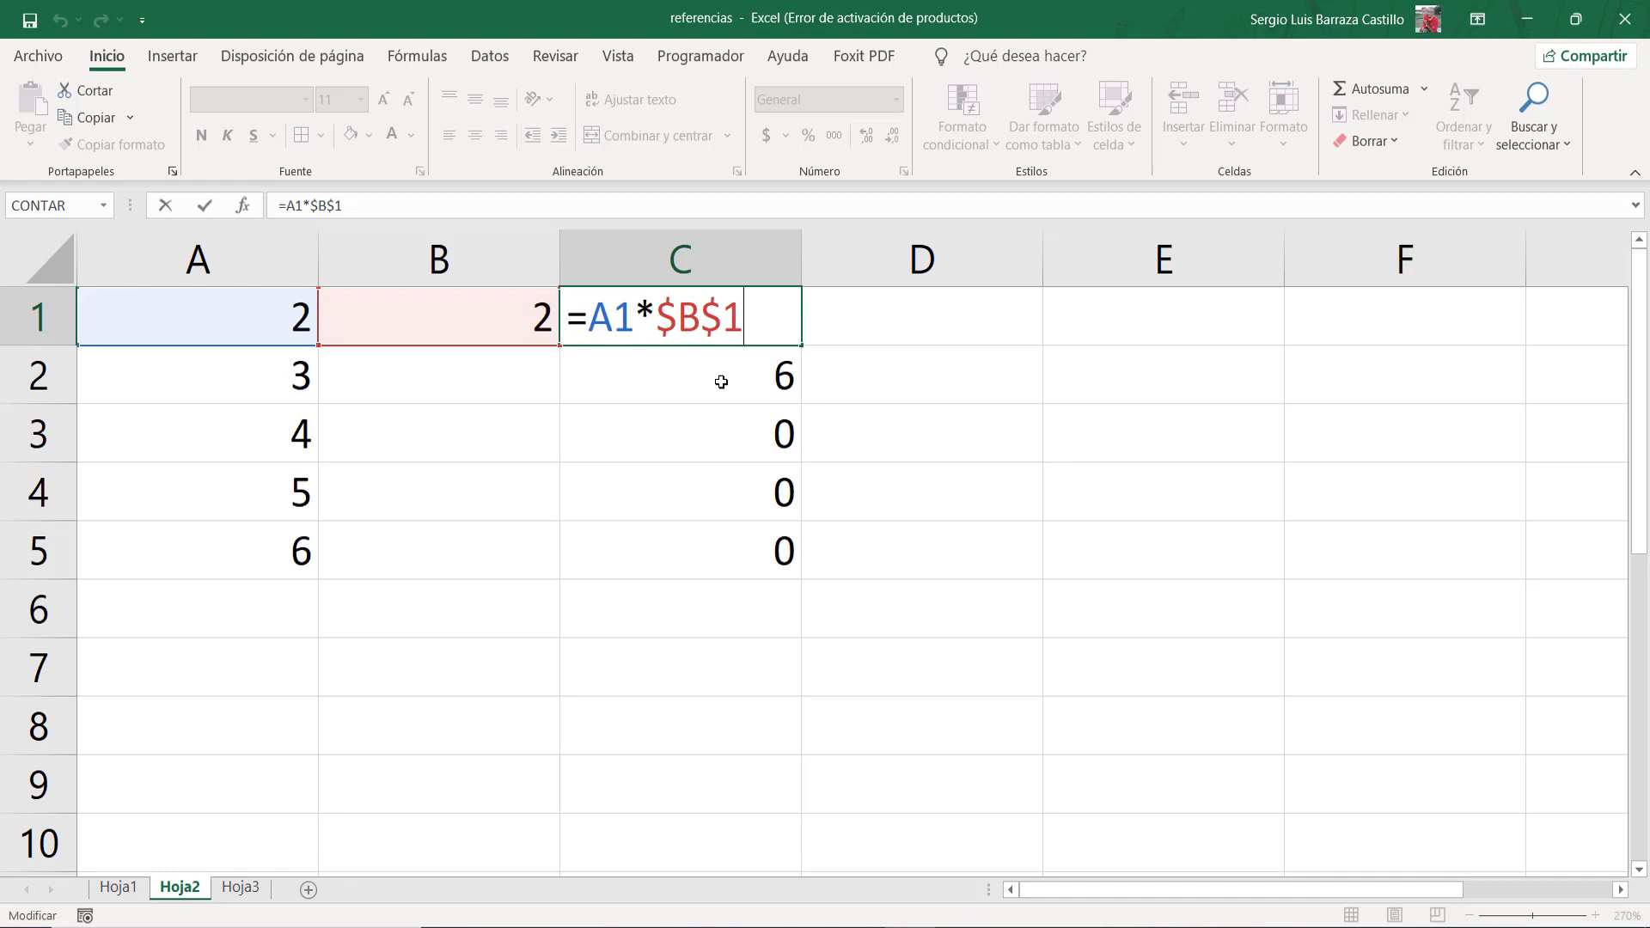
key(Return)
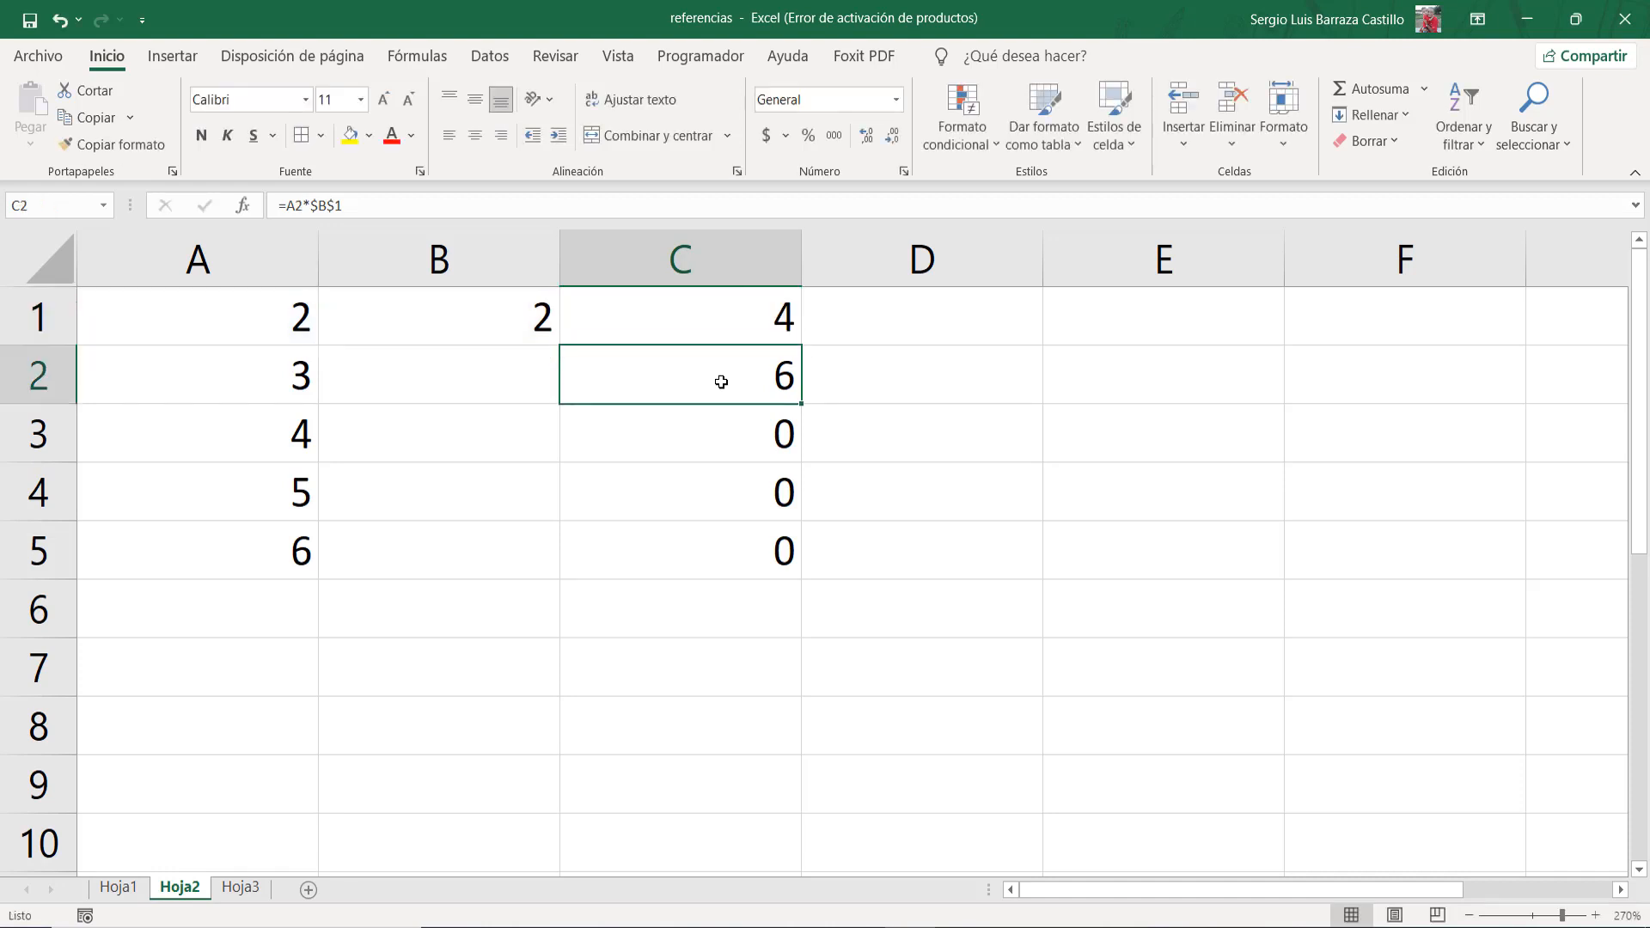
key(F2)
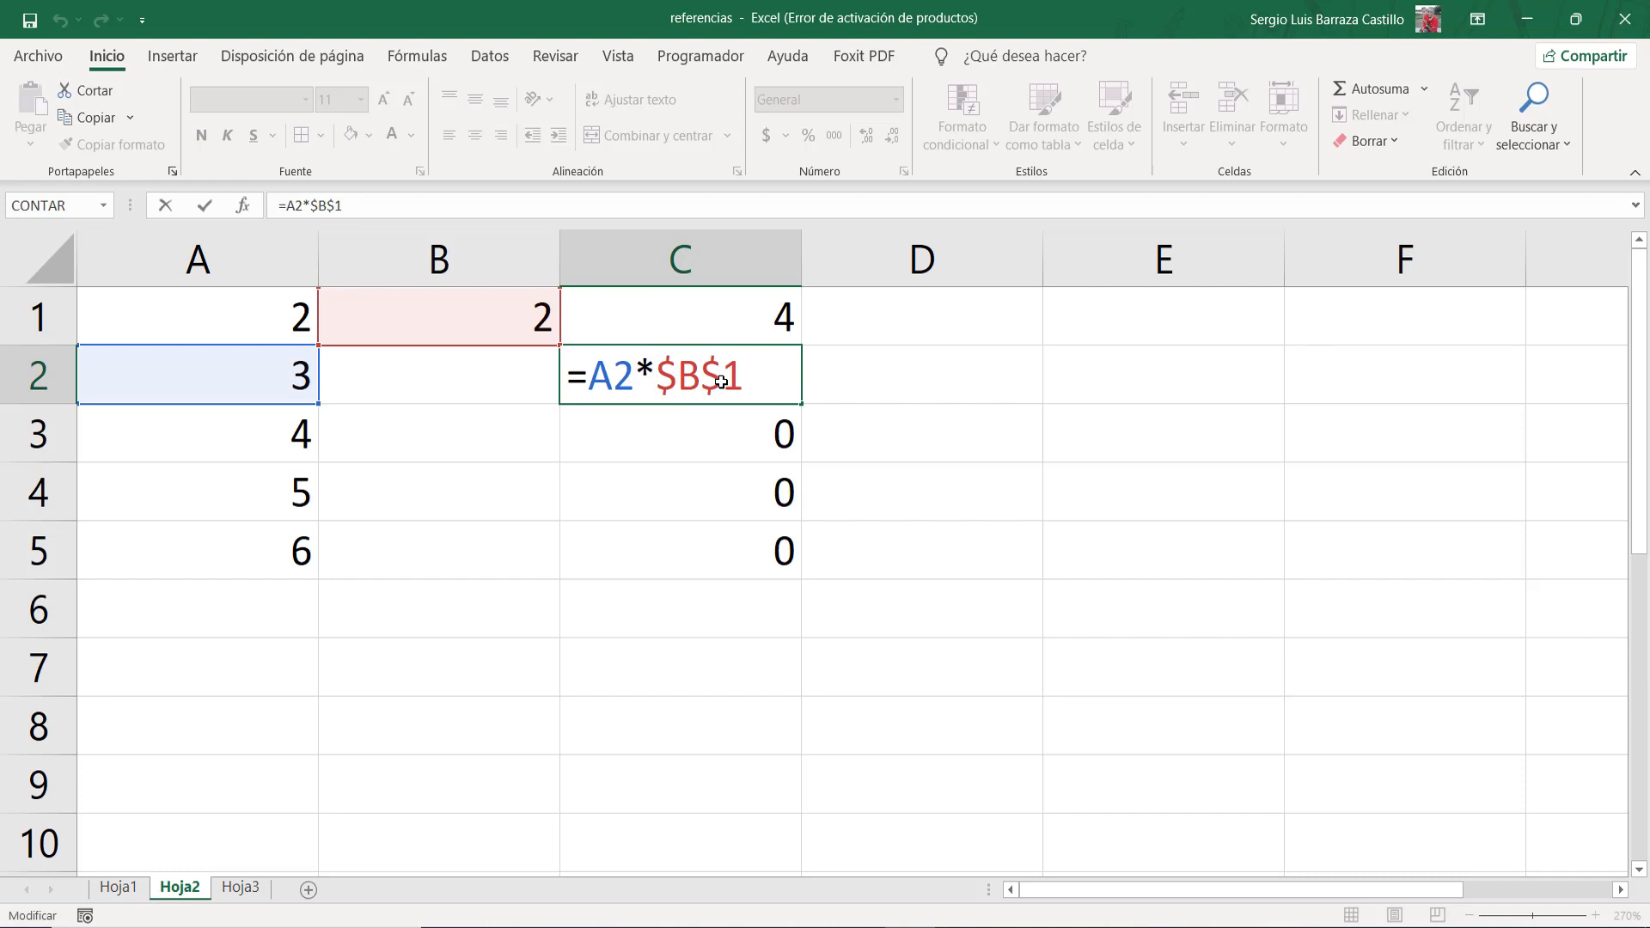
key(Return)
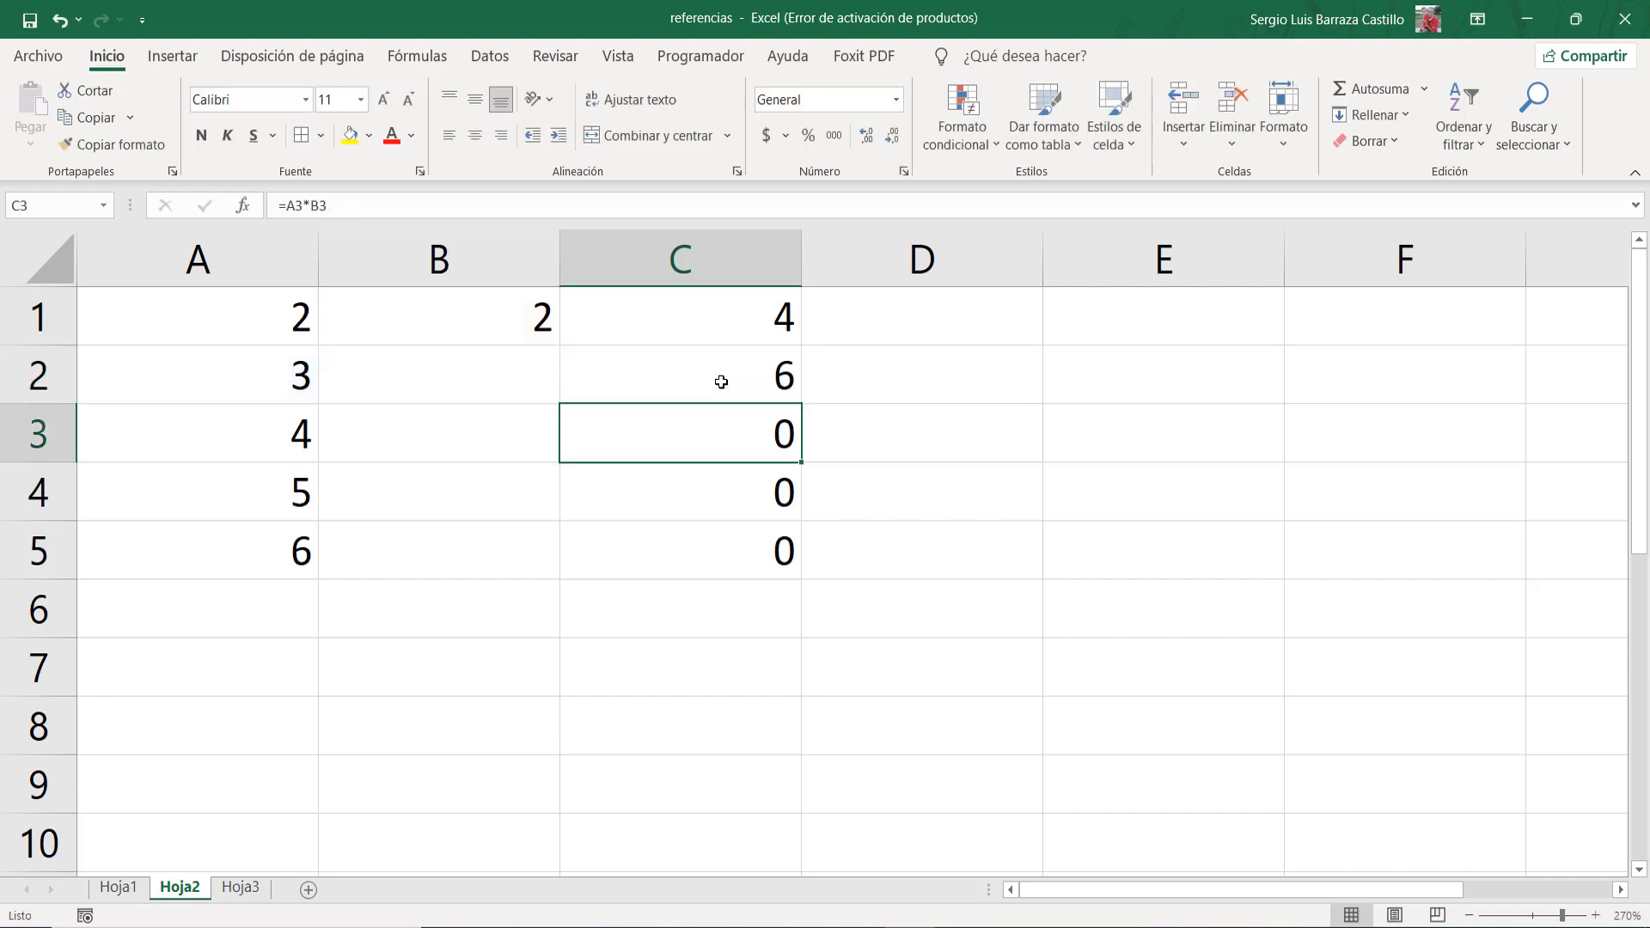
Step: Copy the formula from C1 into C3 and inspect the references in the pasted formula
click(721, 382)
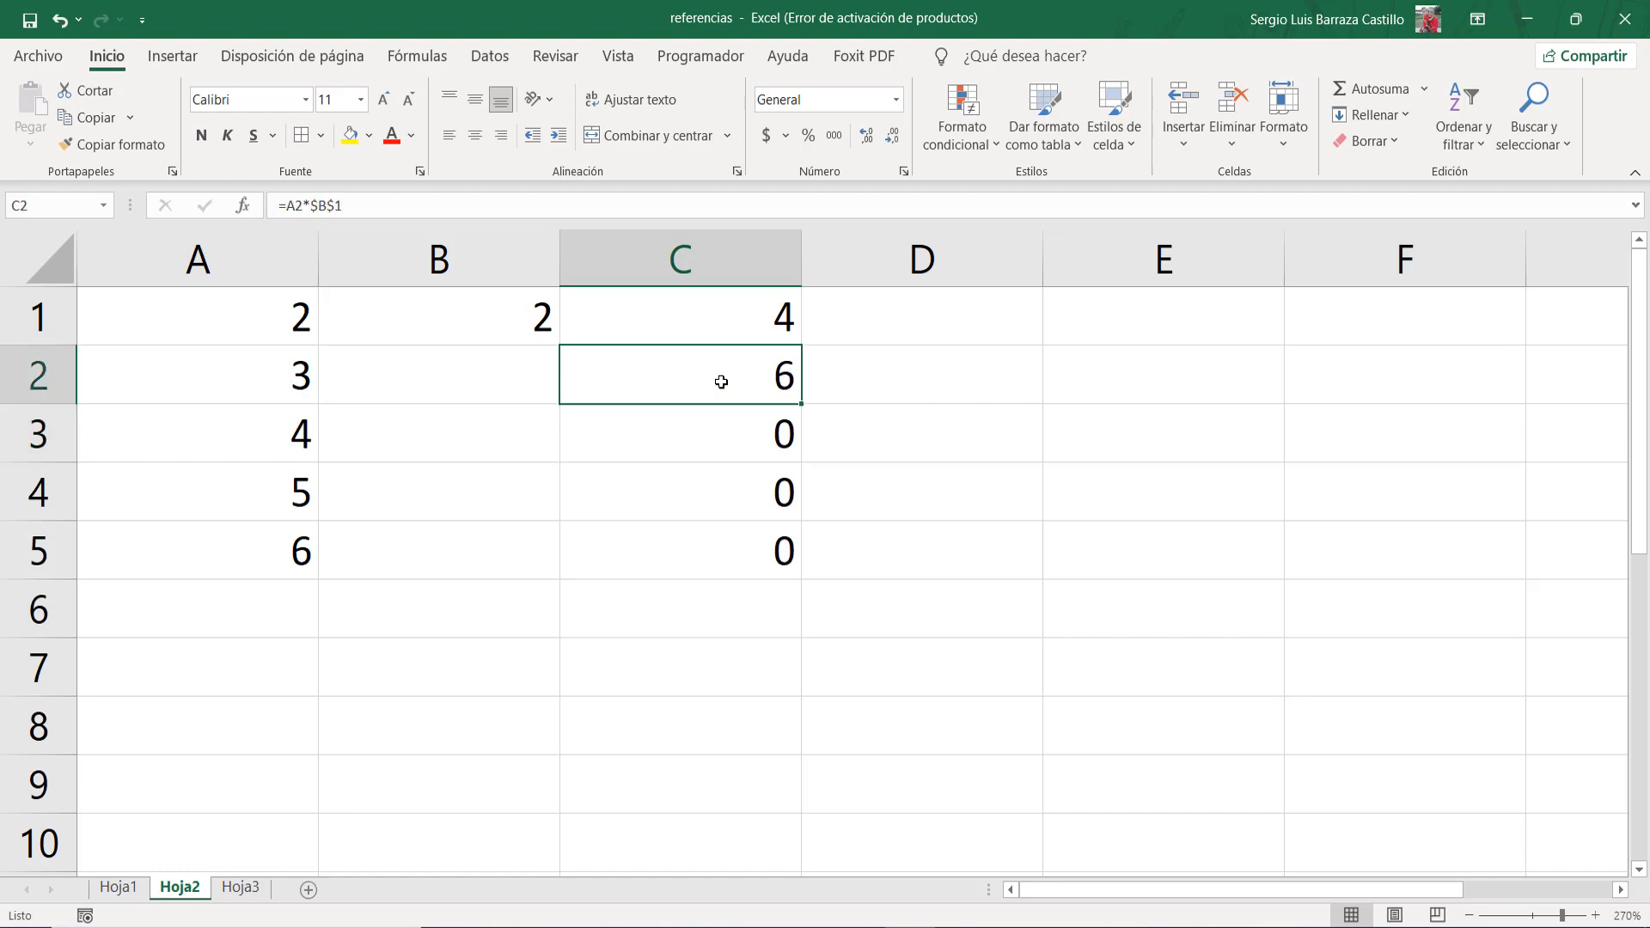
key(ctrl+c)
key(Escape)
key(Up)
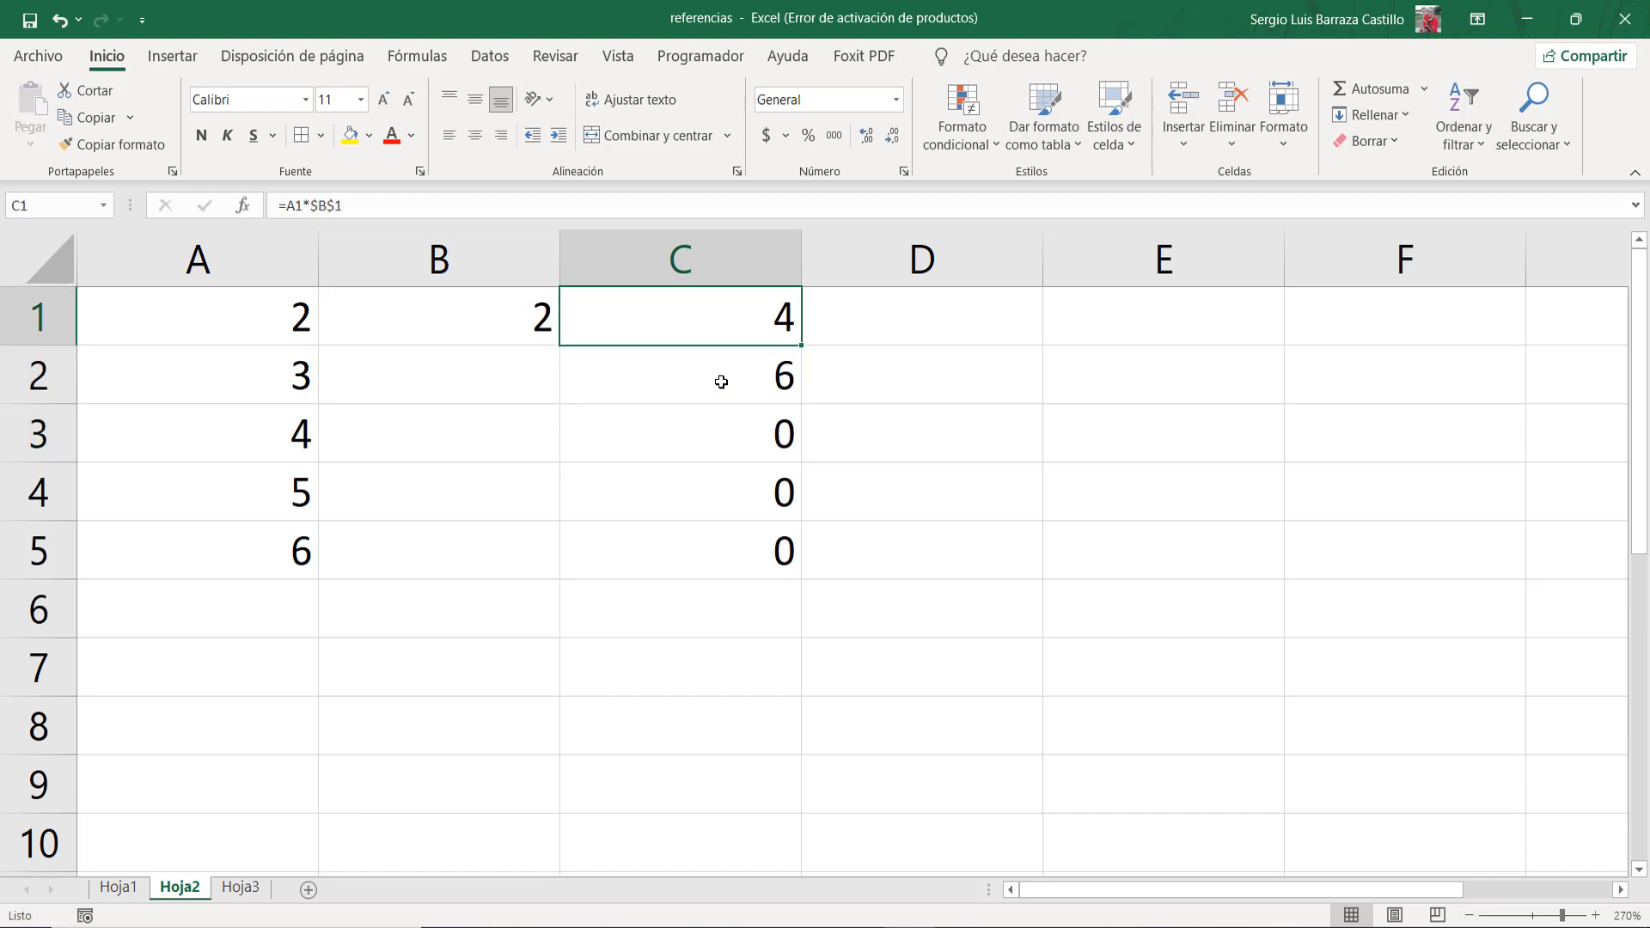
key(ctrl+c)
key(Down)
key(Down)
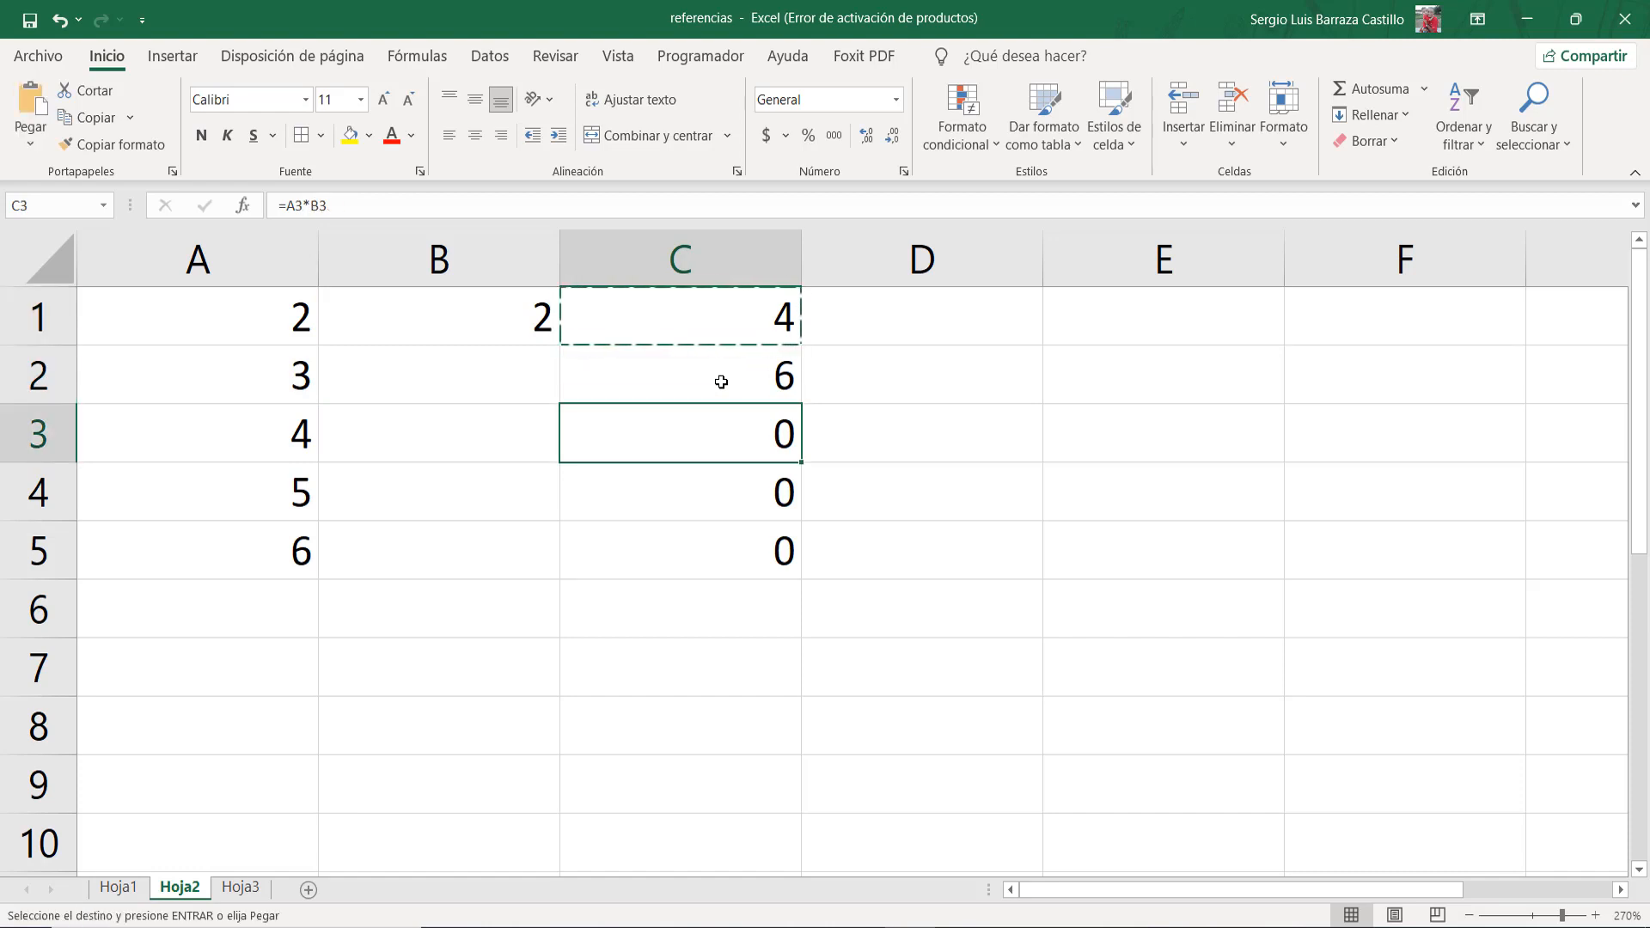
key(ctrl+v)
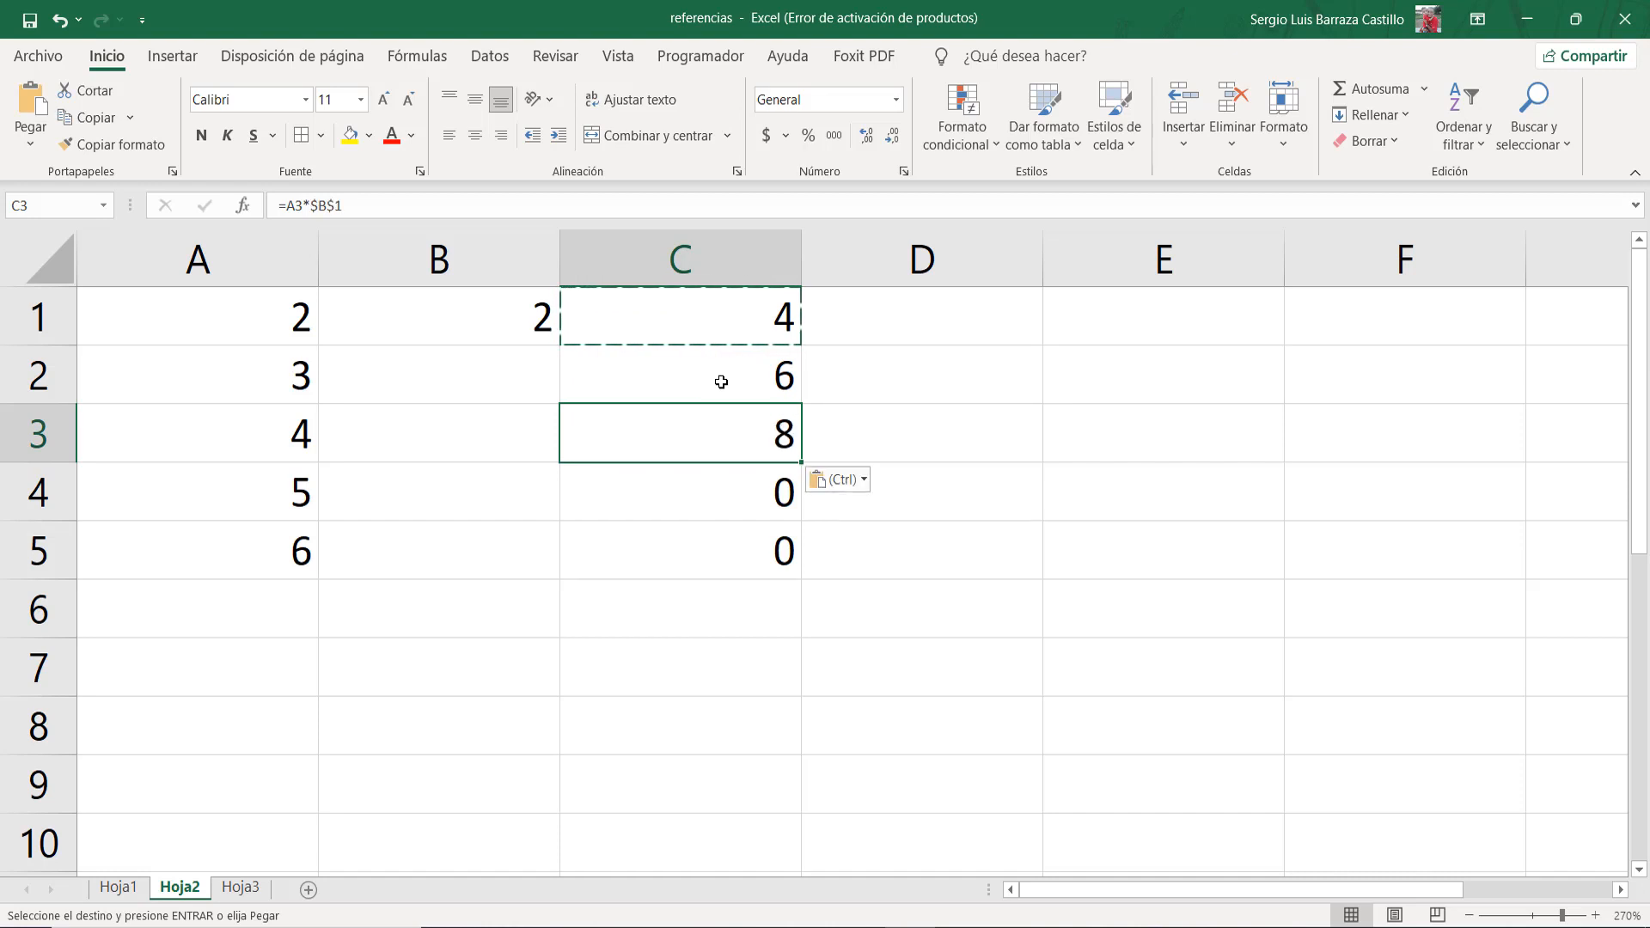
key(F2)
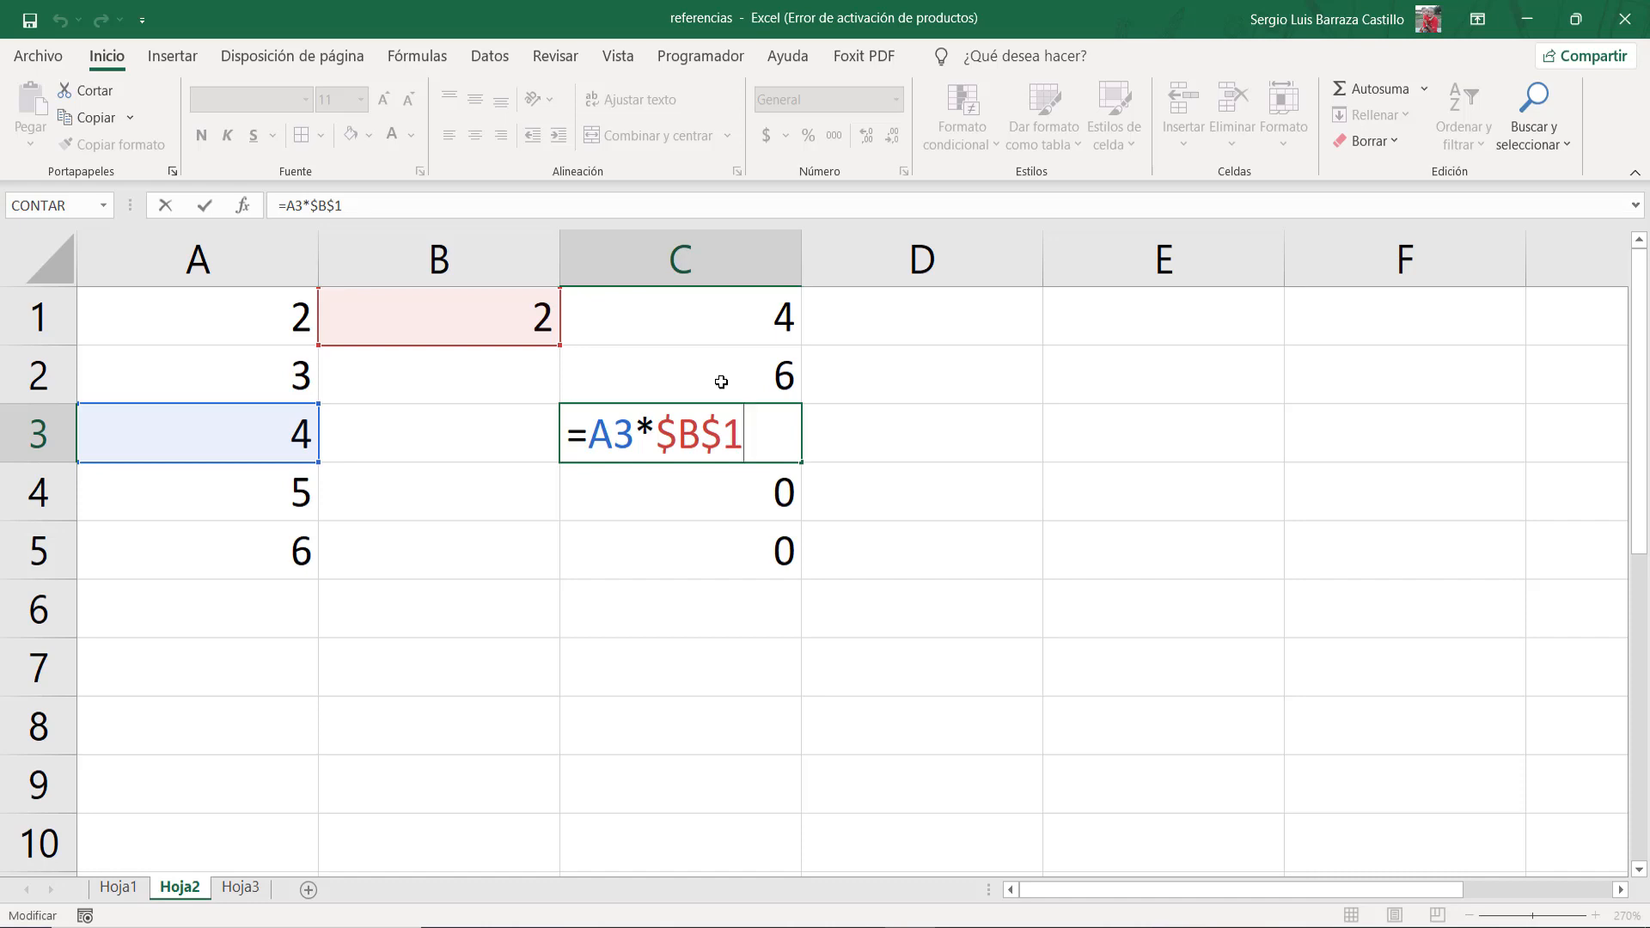
key(Return)
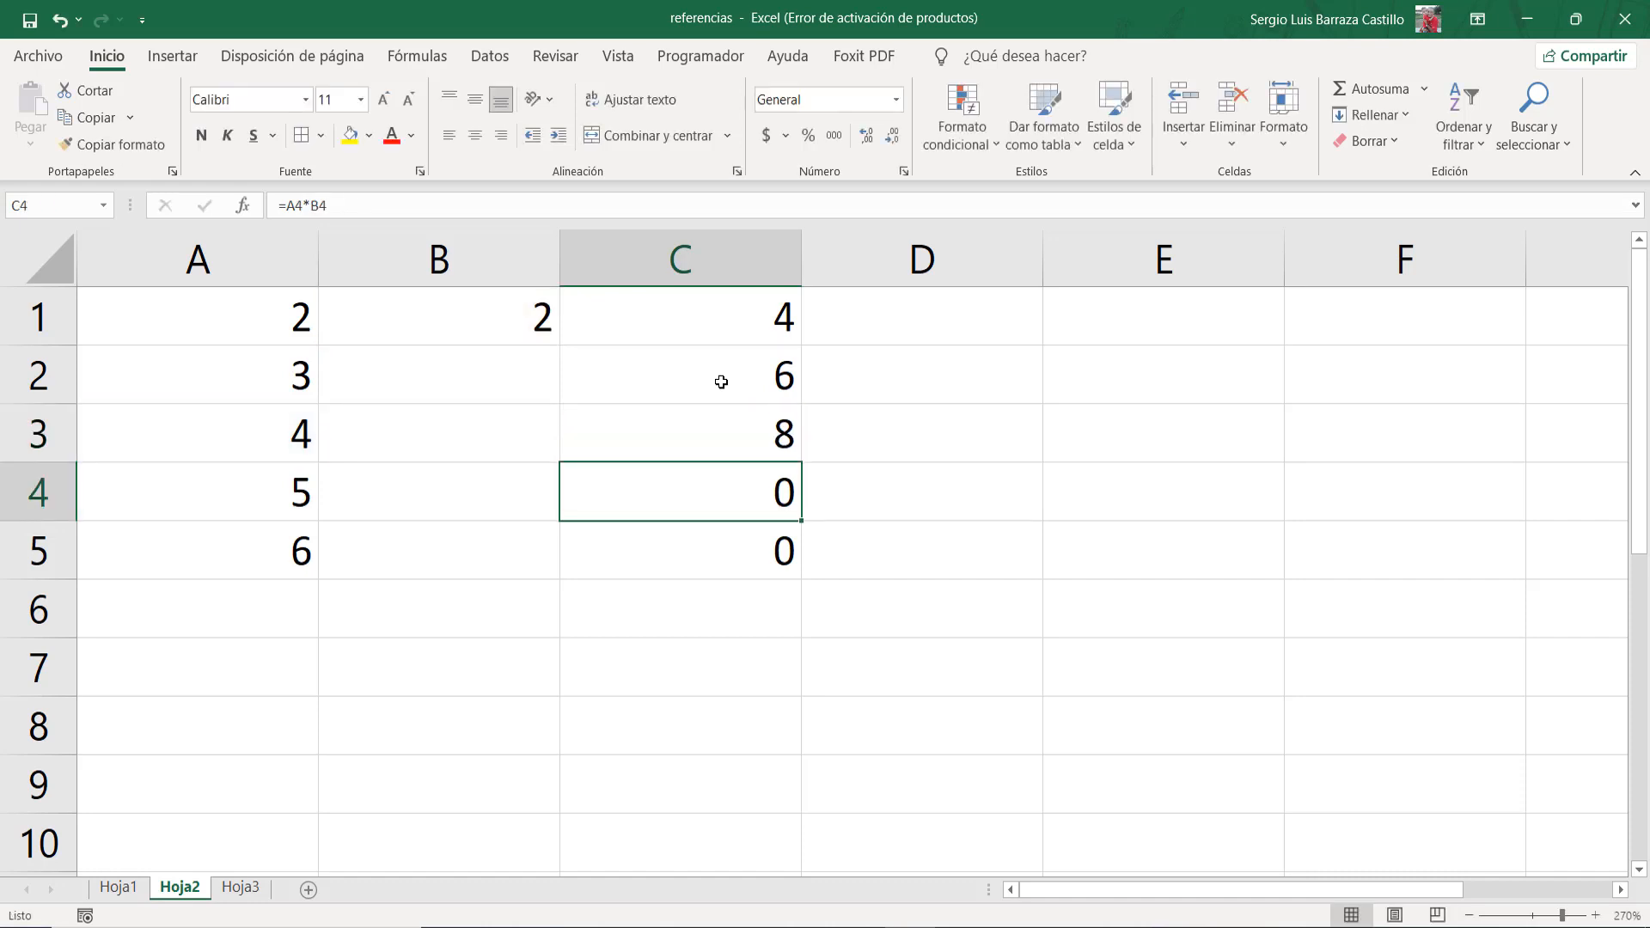
Step: Copy the formula from C1 and paste it into both C4 and C2
key(Up)
key(Up)
key(Up)
key(ctrl+c)
key(Down)
key(Down)
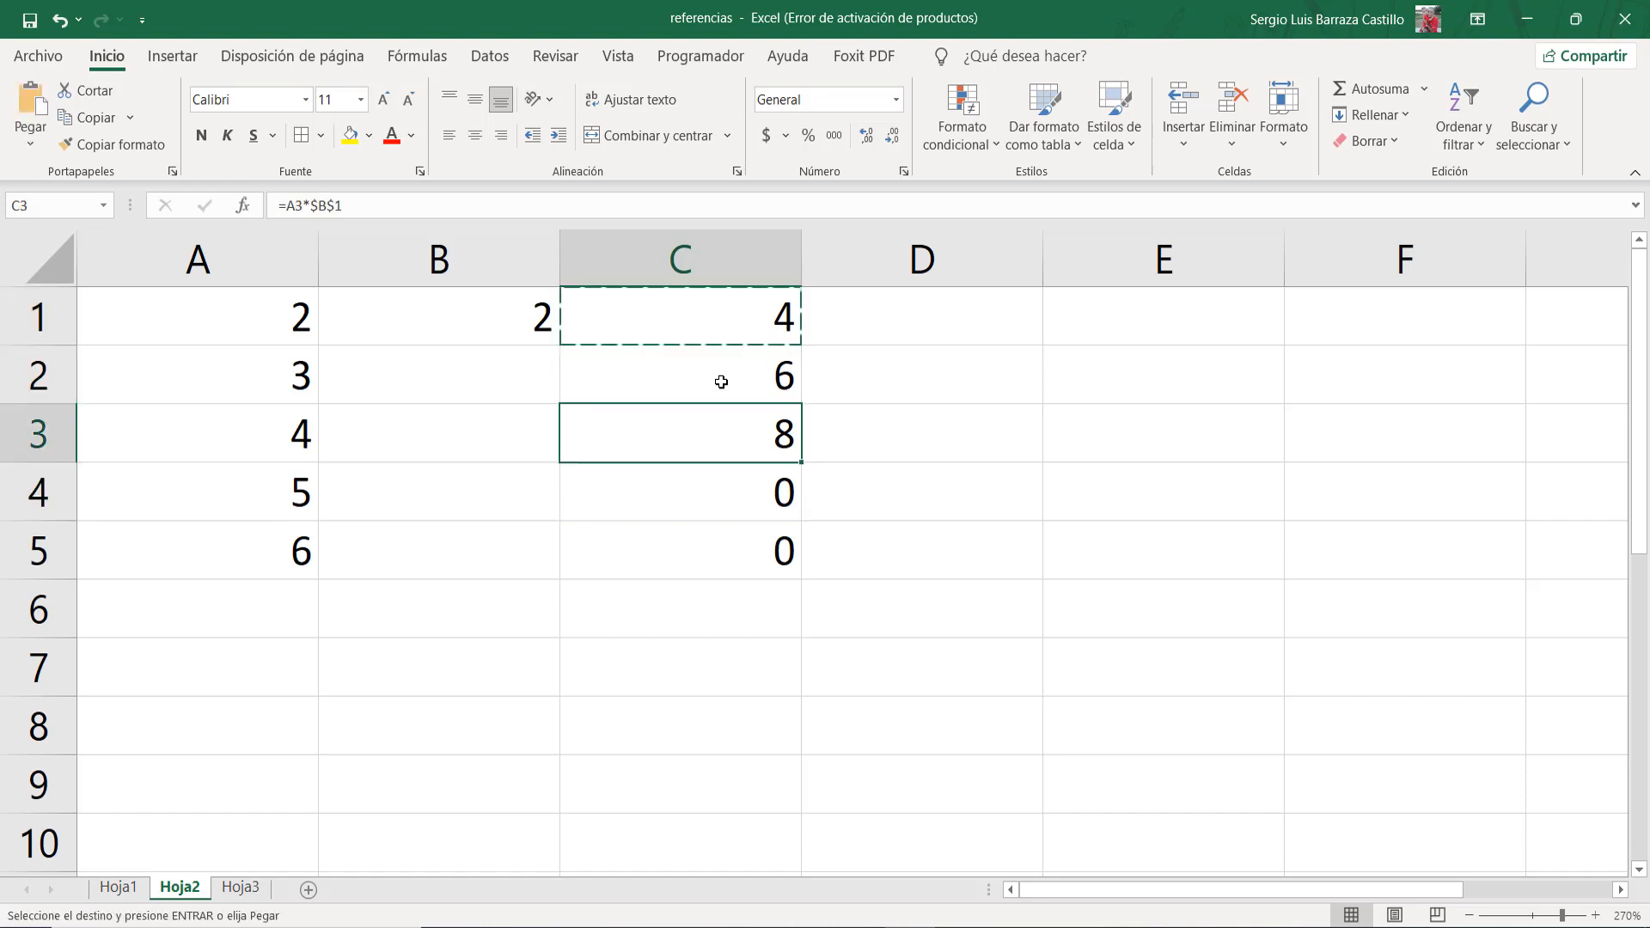
key(Down)
ctrl+click(721, 381)
key(ctrl+v)
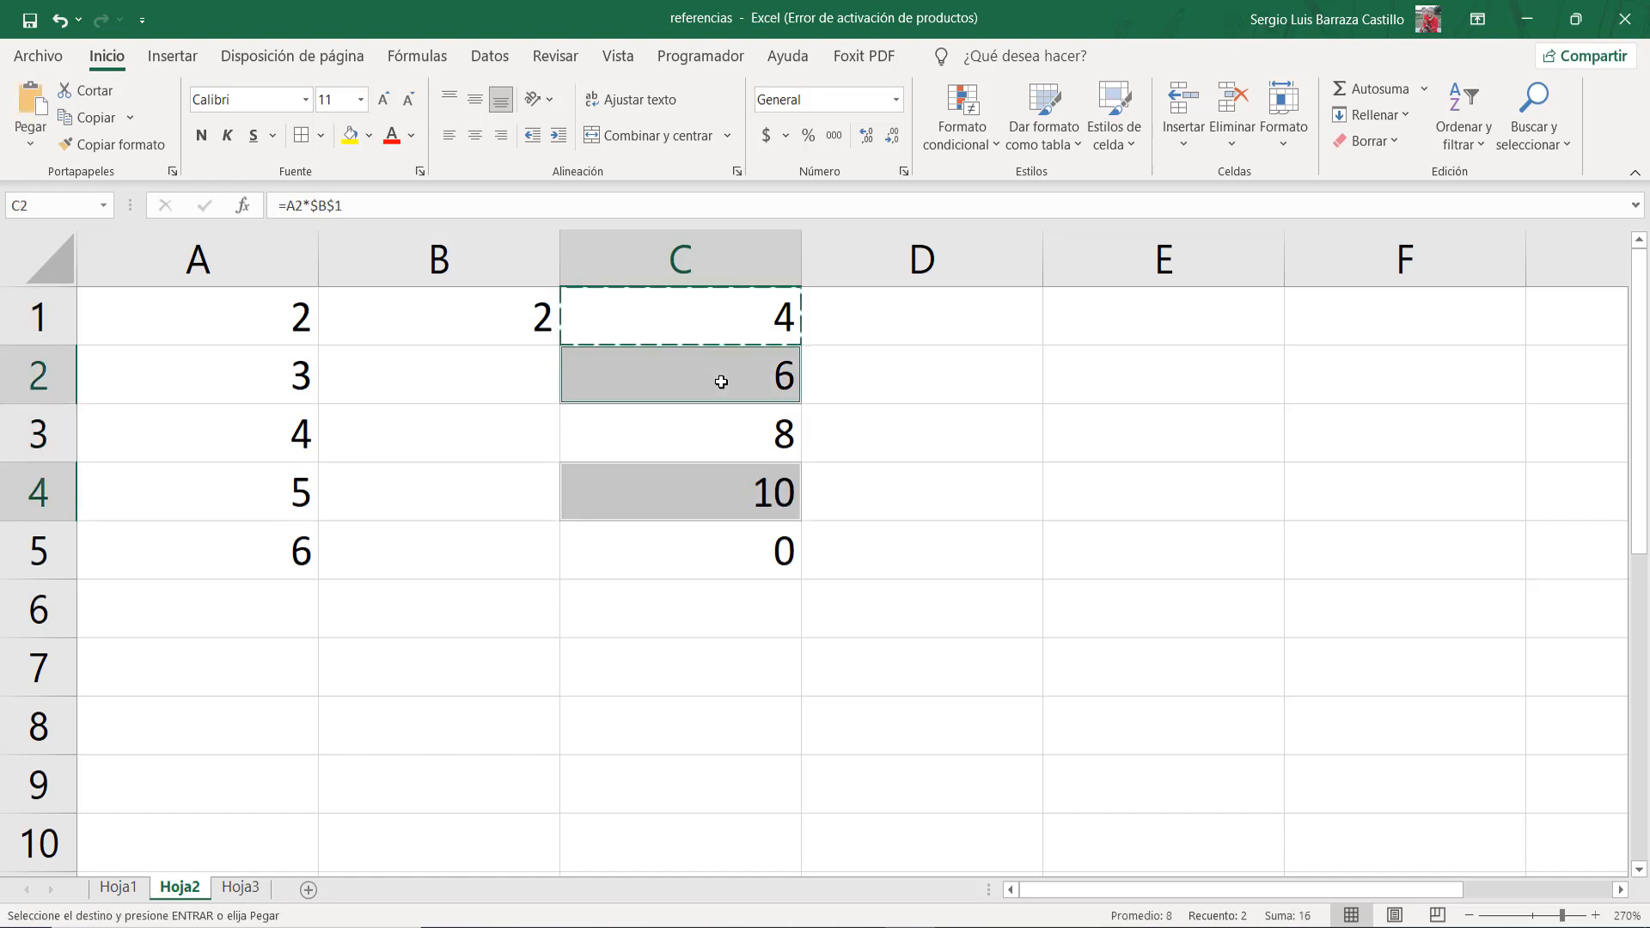
Step: Examine the cell references of the pasted formula in C4
double_click(721, 382)
key(Escape)
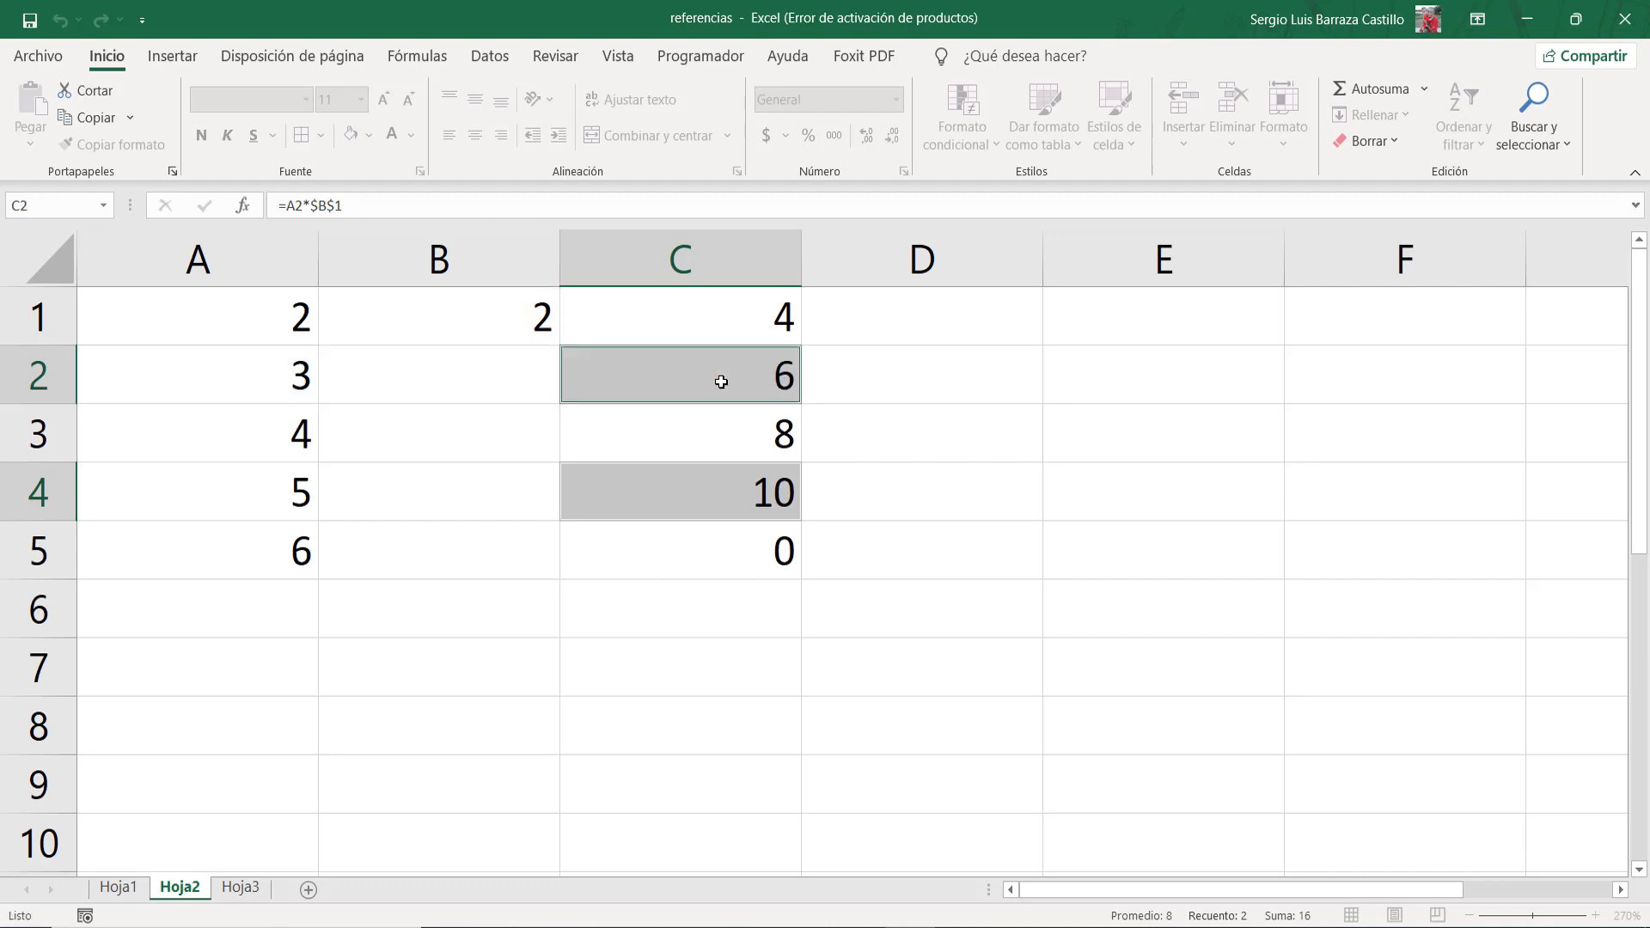
key(Down)
key(Down)
key(F2)
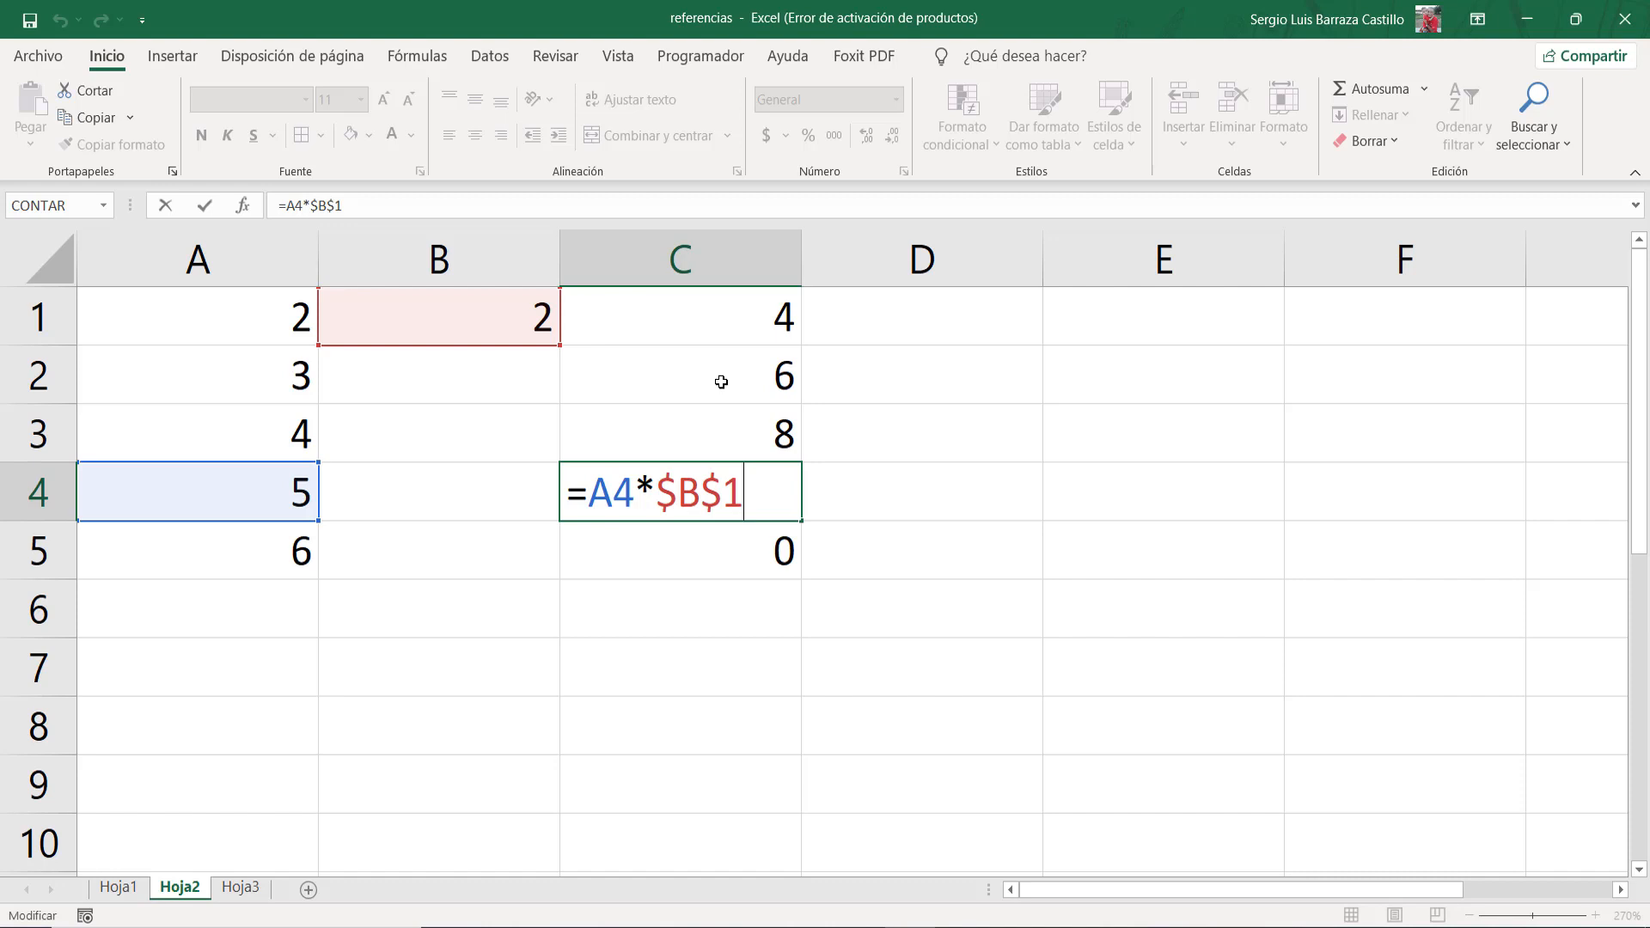
key(Return)
Step: Copy the formula from C1 into C5 and inspect the cell references of the pasted formula
key(Up)
key(Up)
key(Up)
key(Up)
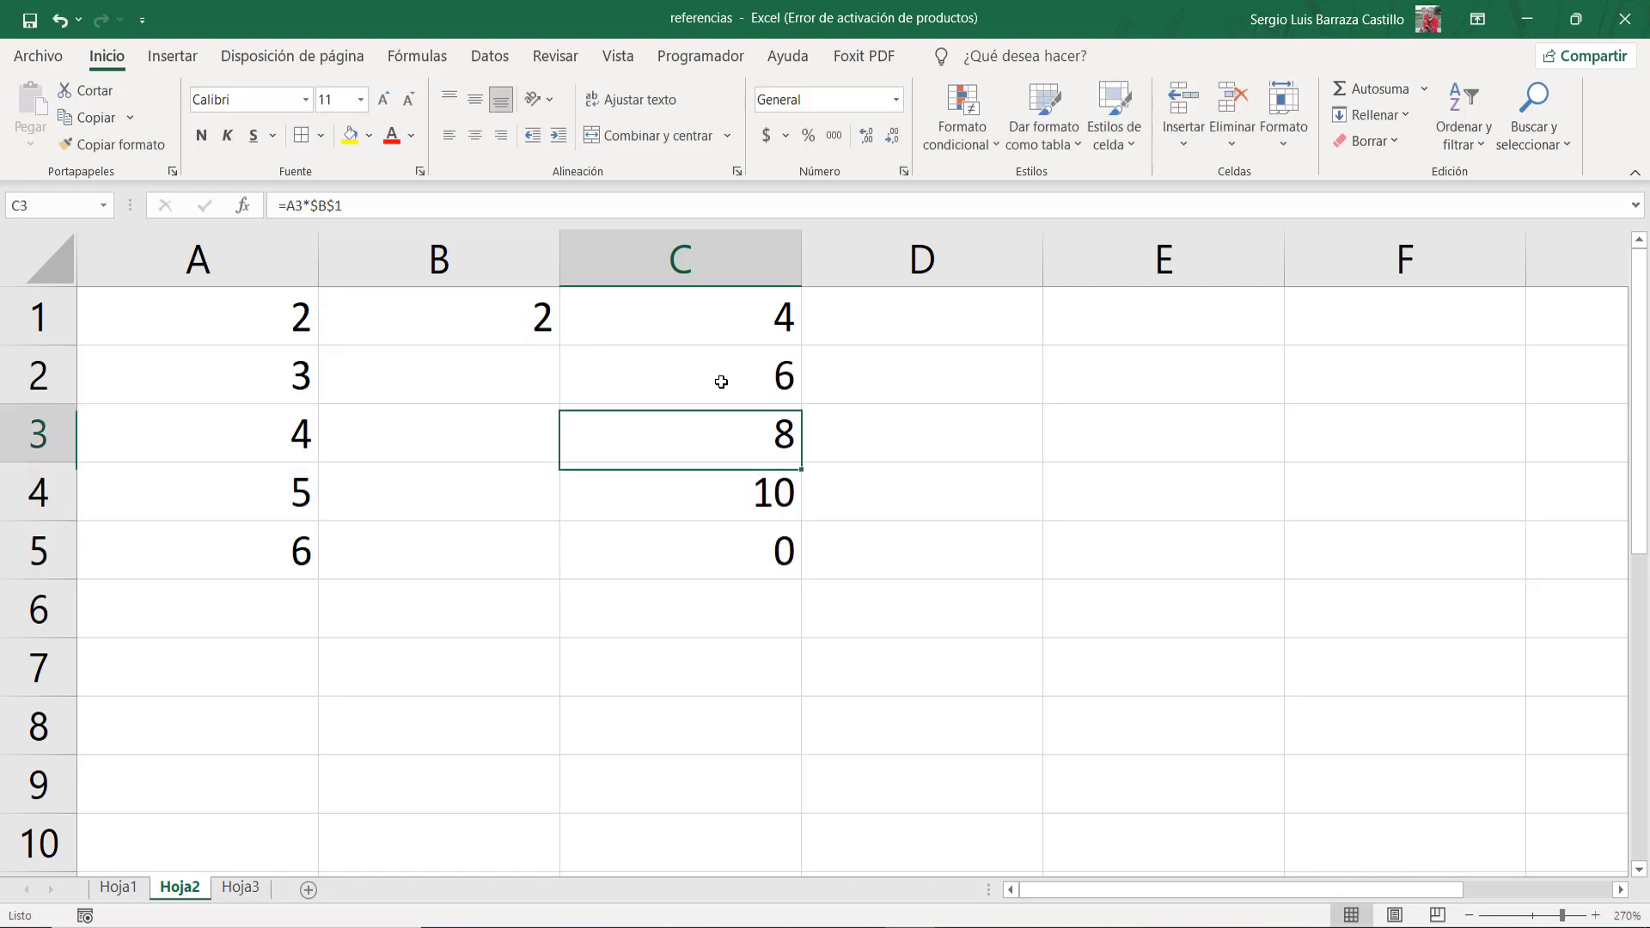
key(ctrl+c)
key(Down)
key(Down)
key(Down)
key(Down)
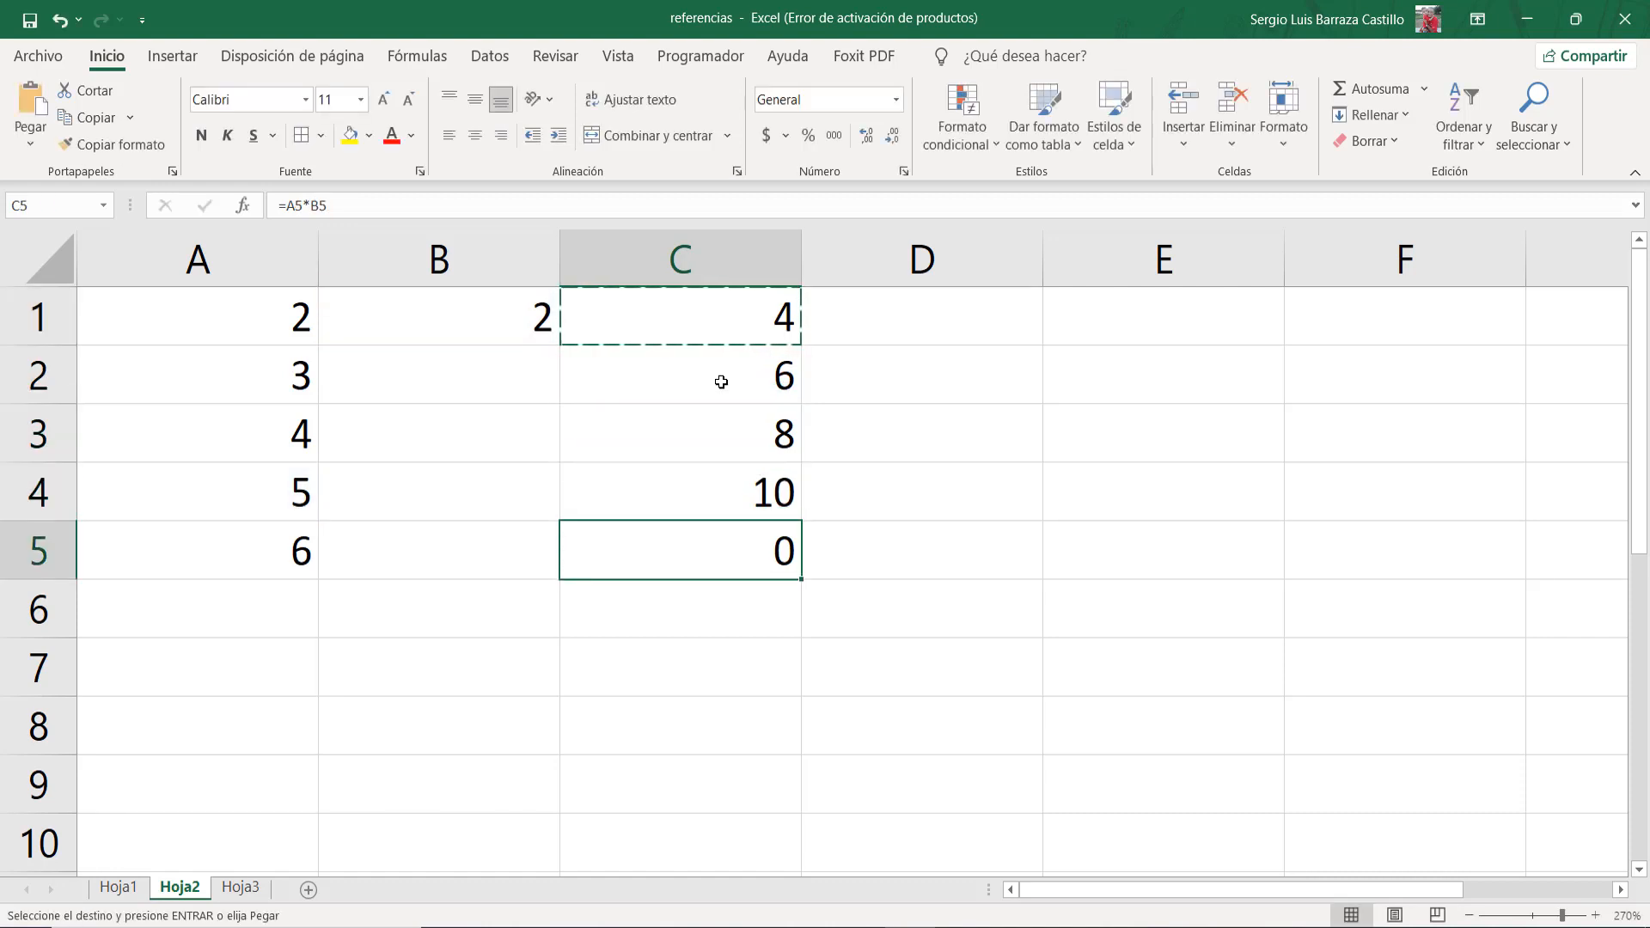
key(ctrl+v)
key(F2)
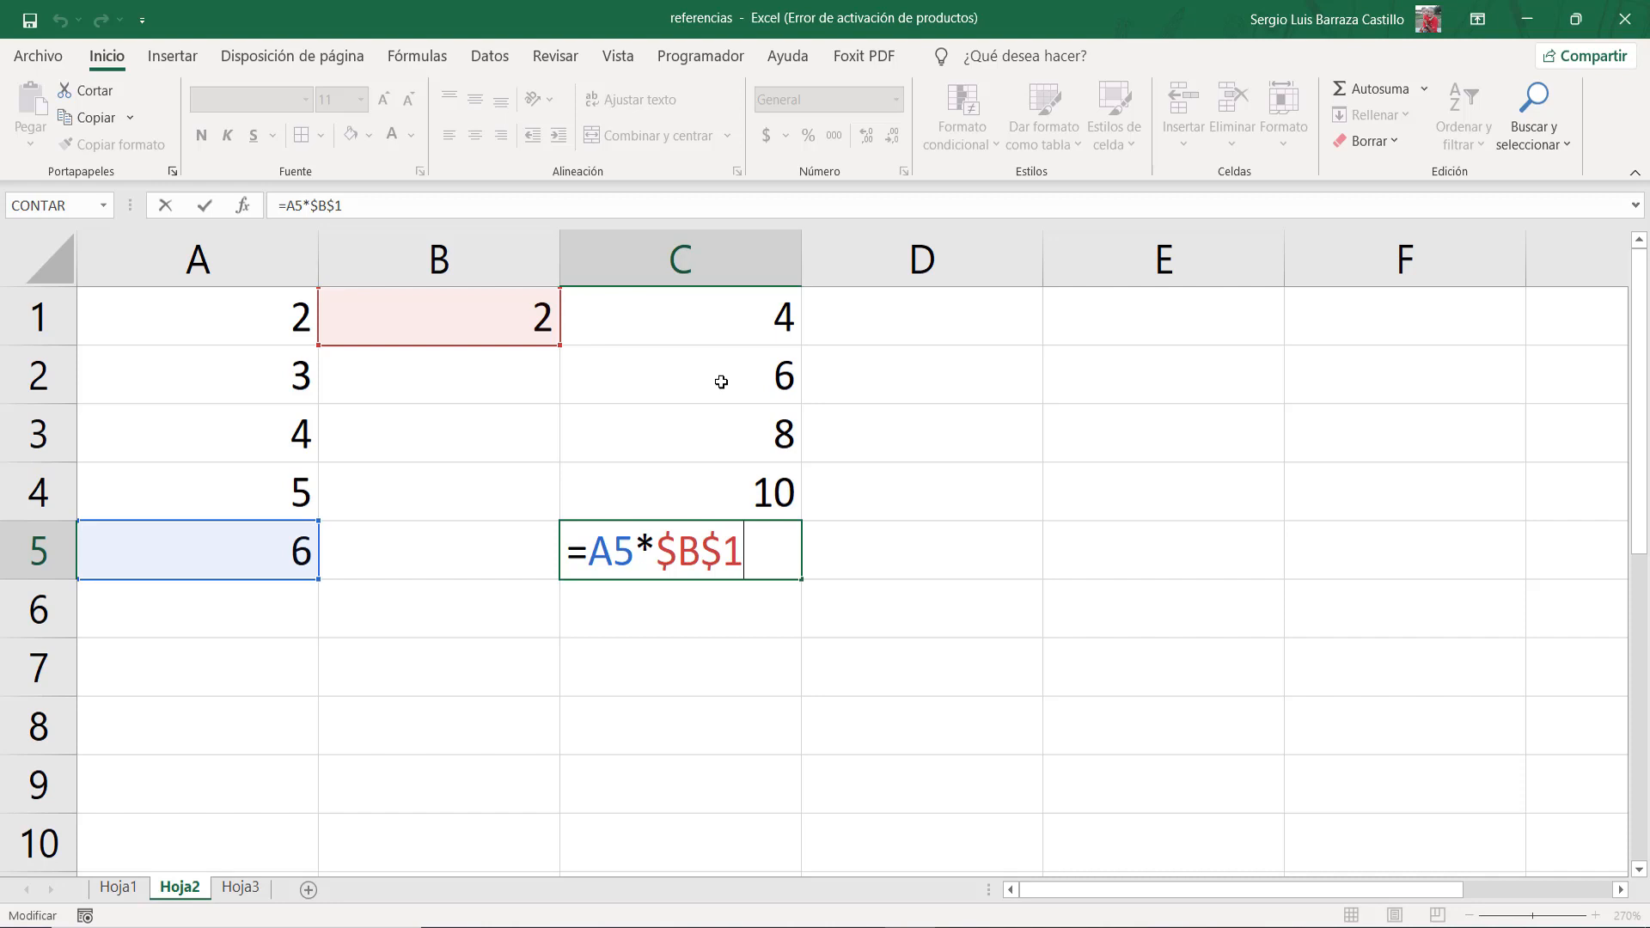
key(Return)
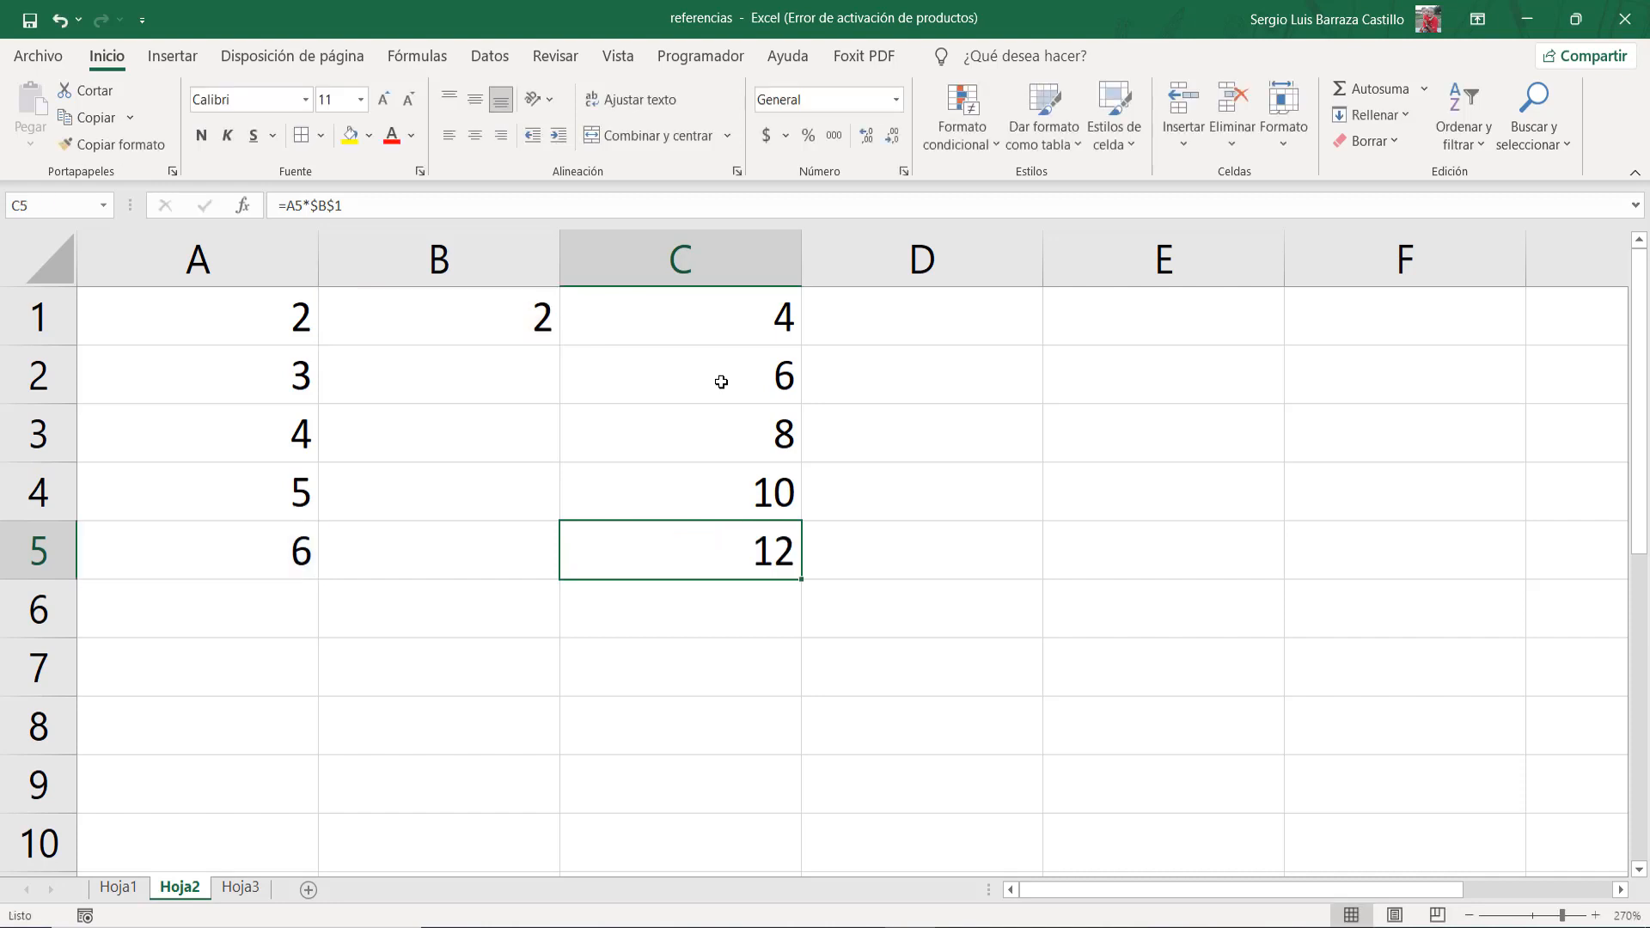
Step: Compare the formulas of C1 and the cells directly below it, checking which reference changes and which stays fixed
key(Up)
key(Up)
key(Up)
key(Up)
key(Up)
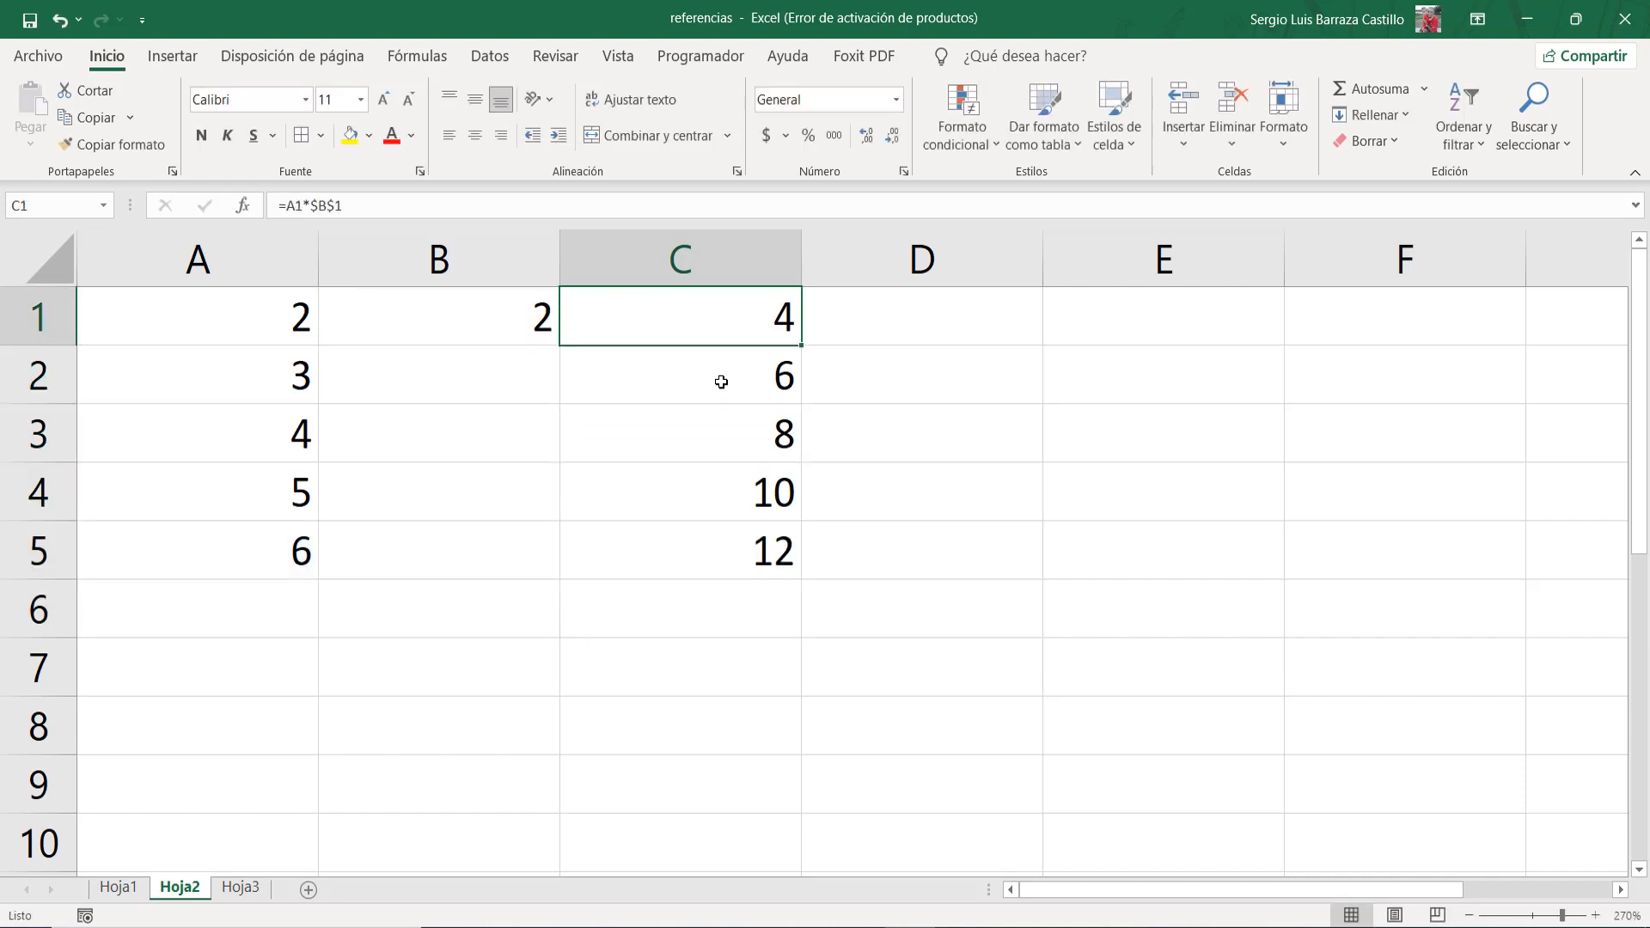
key(Down)
key(Up)
key(Down)
key(Down)
key(Up)
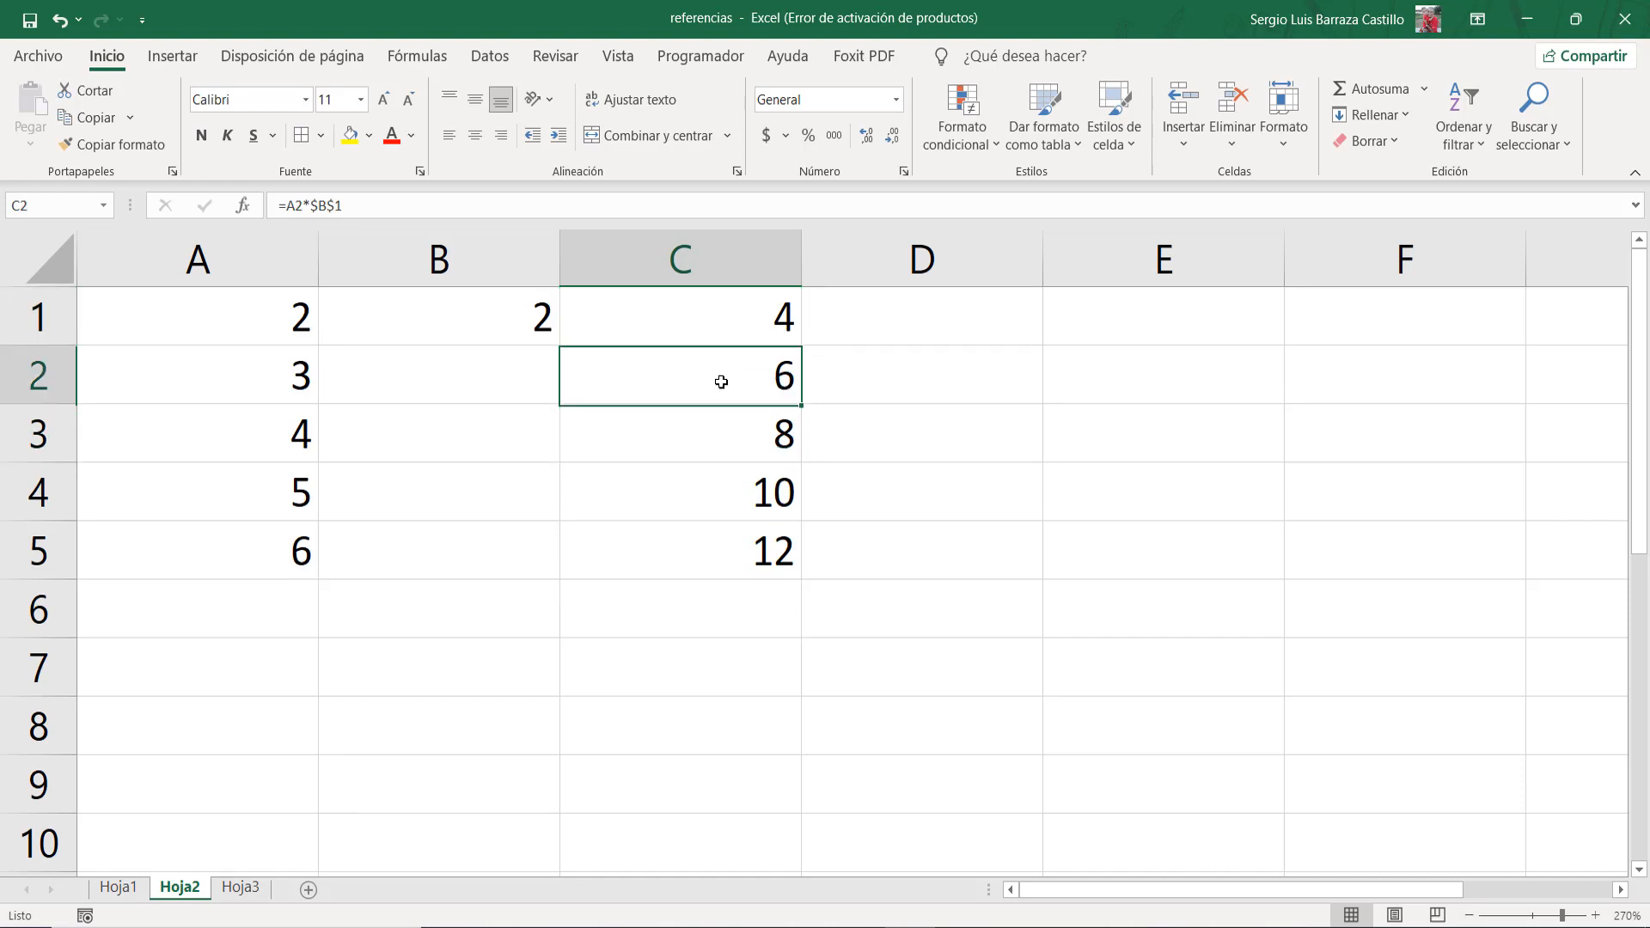
key(Up)
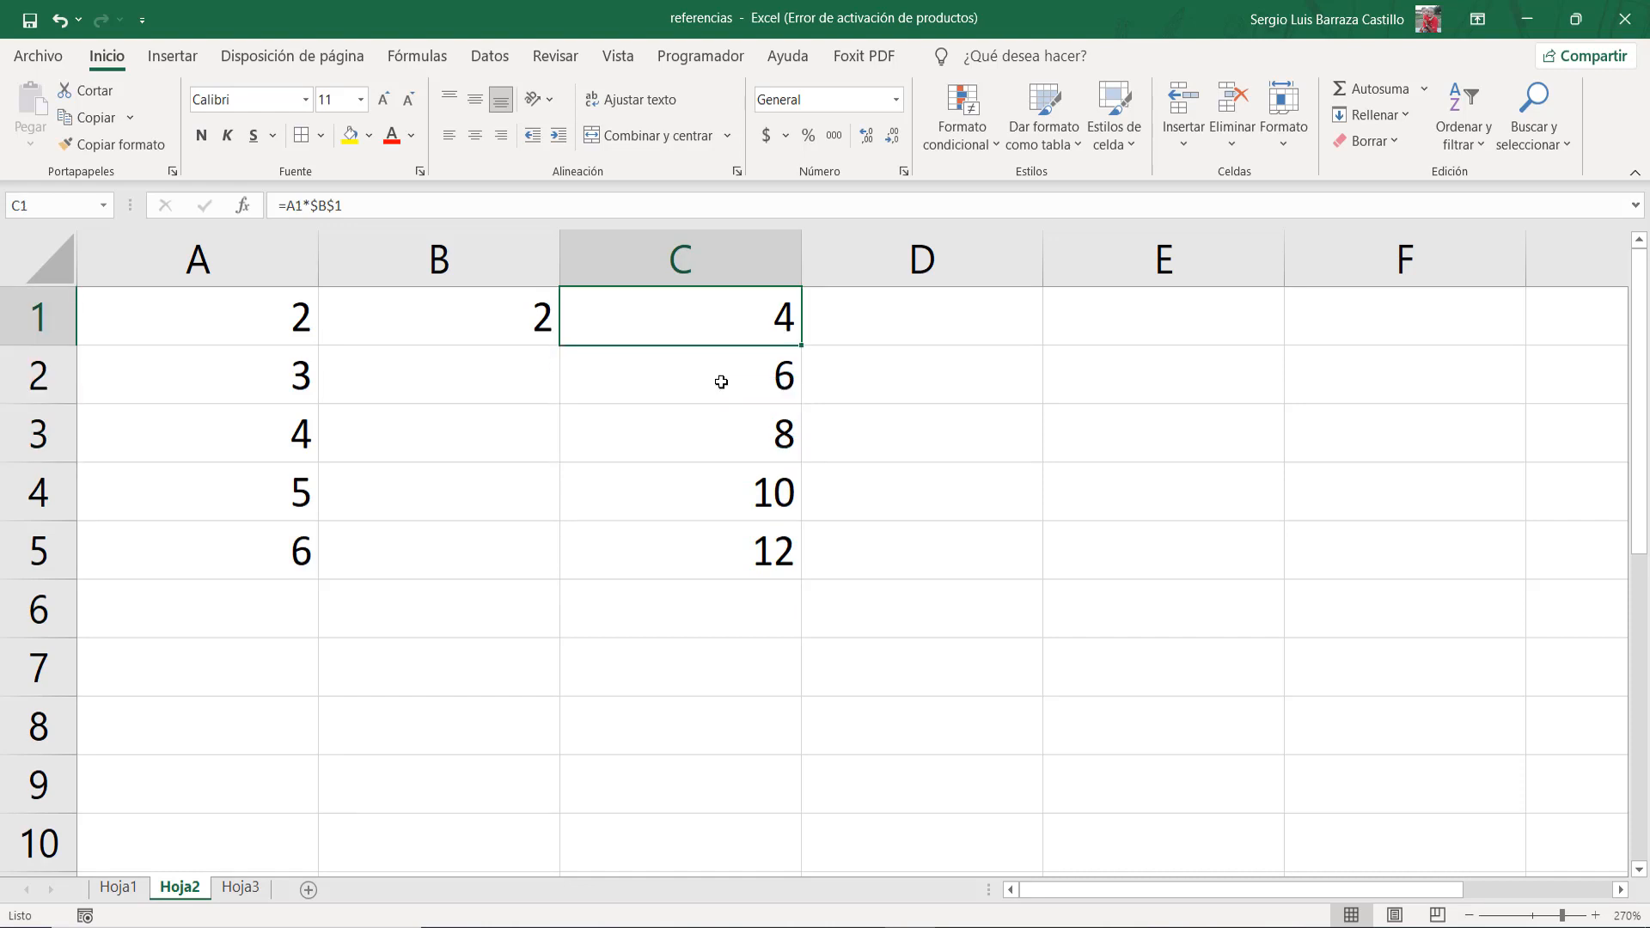
key(Down)
key(Down)
key(Down)
key(Down)
key(Down)
key(Down)
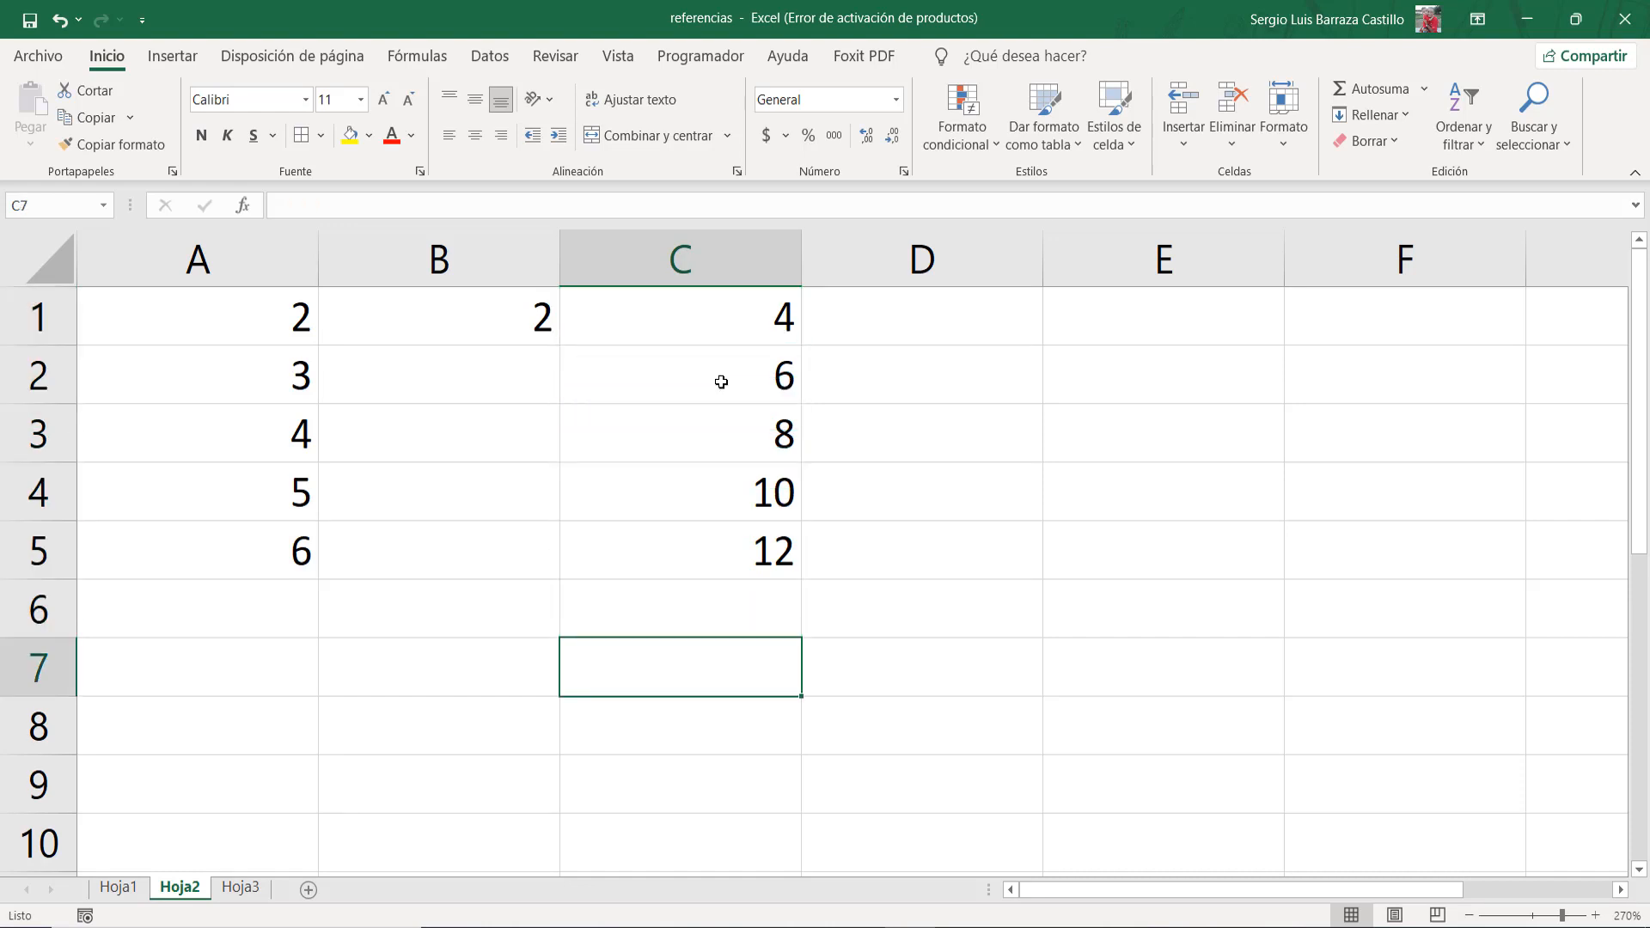
key(Left)
key(Right)
key(F2)
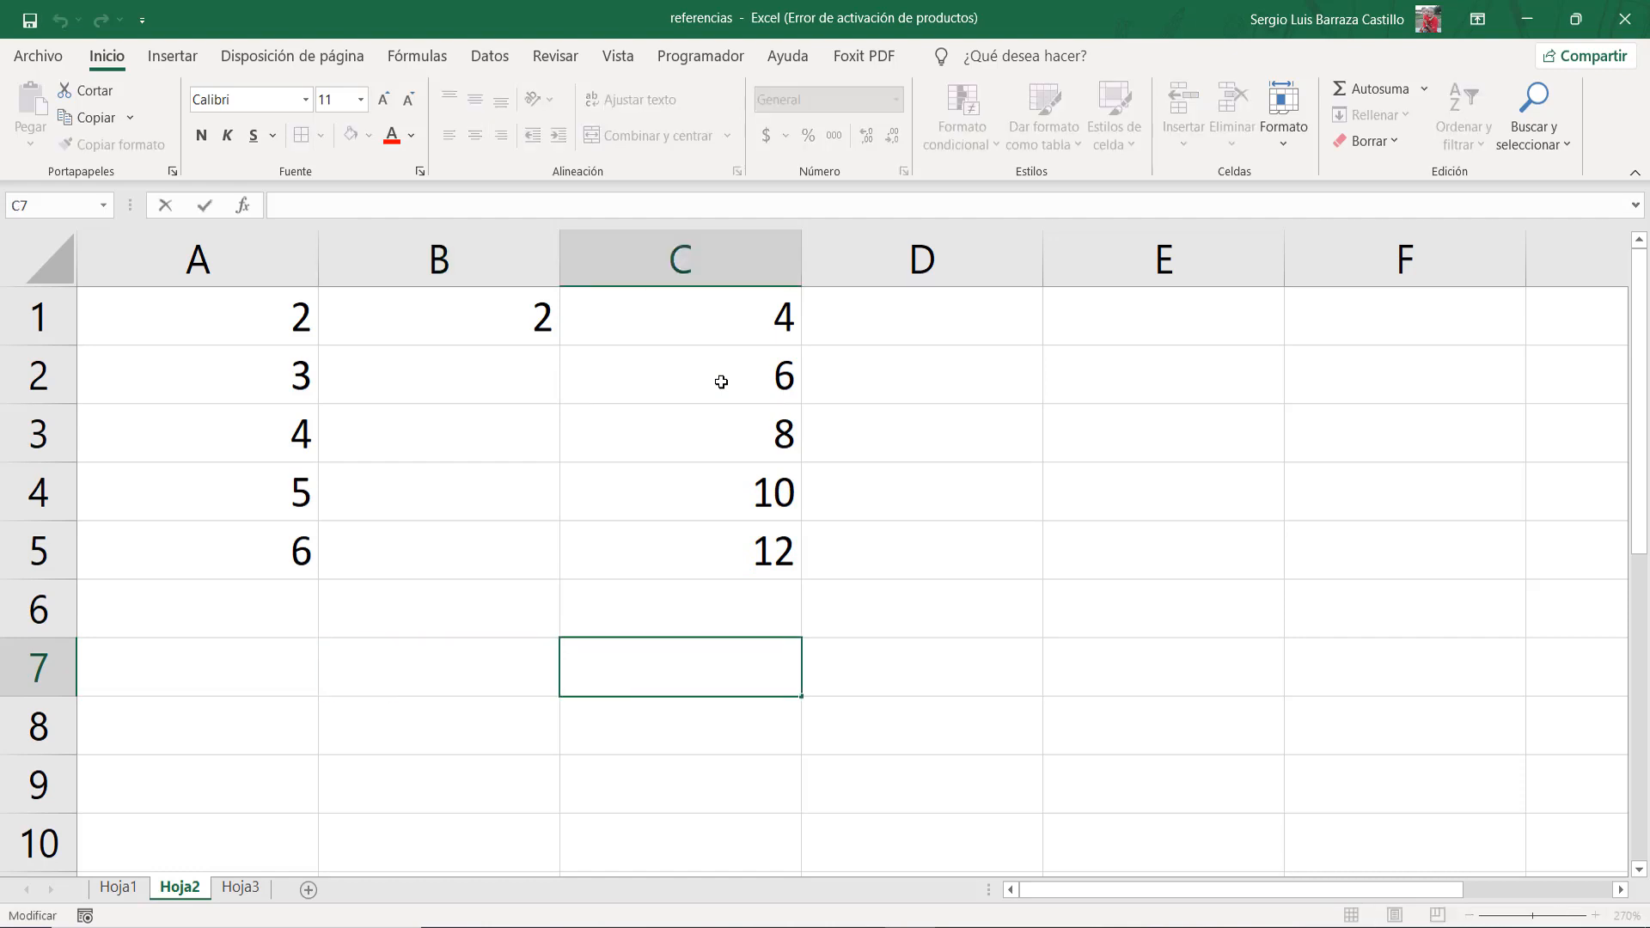
key(Escape)
key(Up)
key(Up)
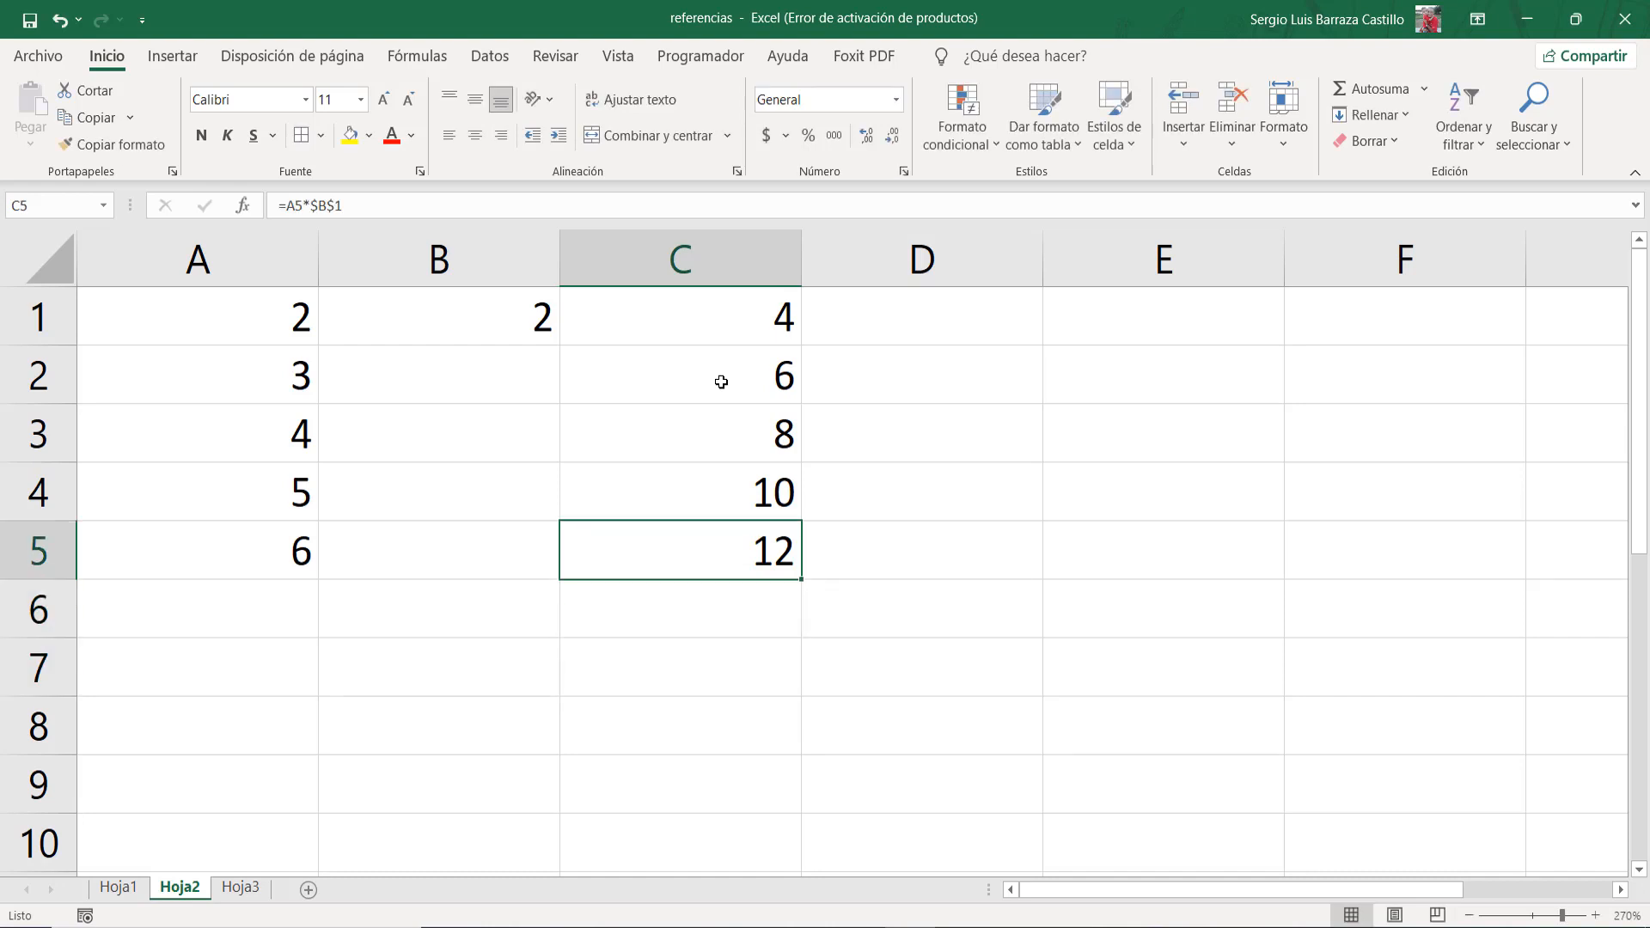
Step: Make the A1 reference in C1's formula absolute so that the formula reads =$A$1*$B$1
key(Up)
key(Up)
key(Up)
key(Up)
key(F2)
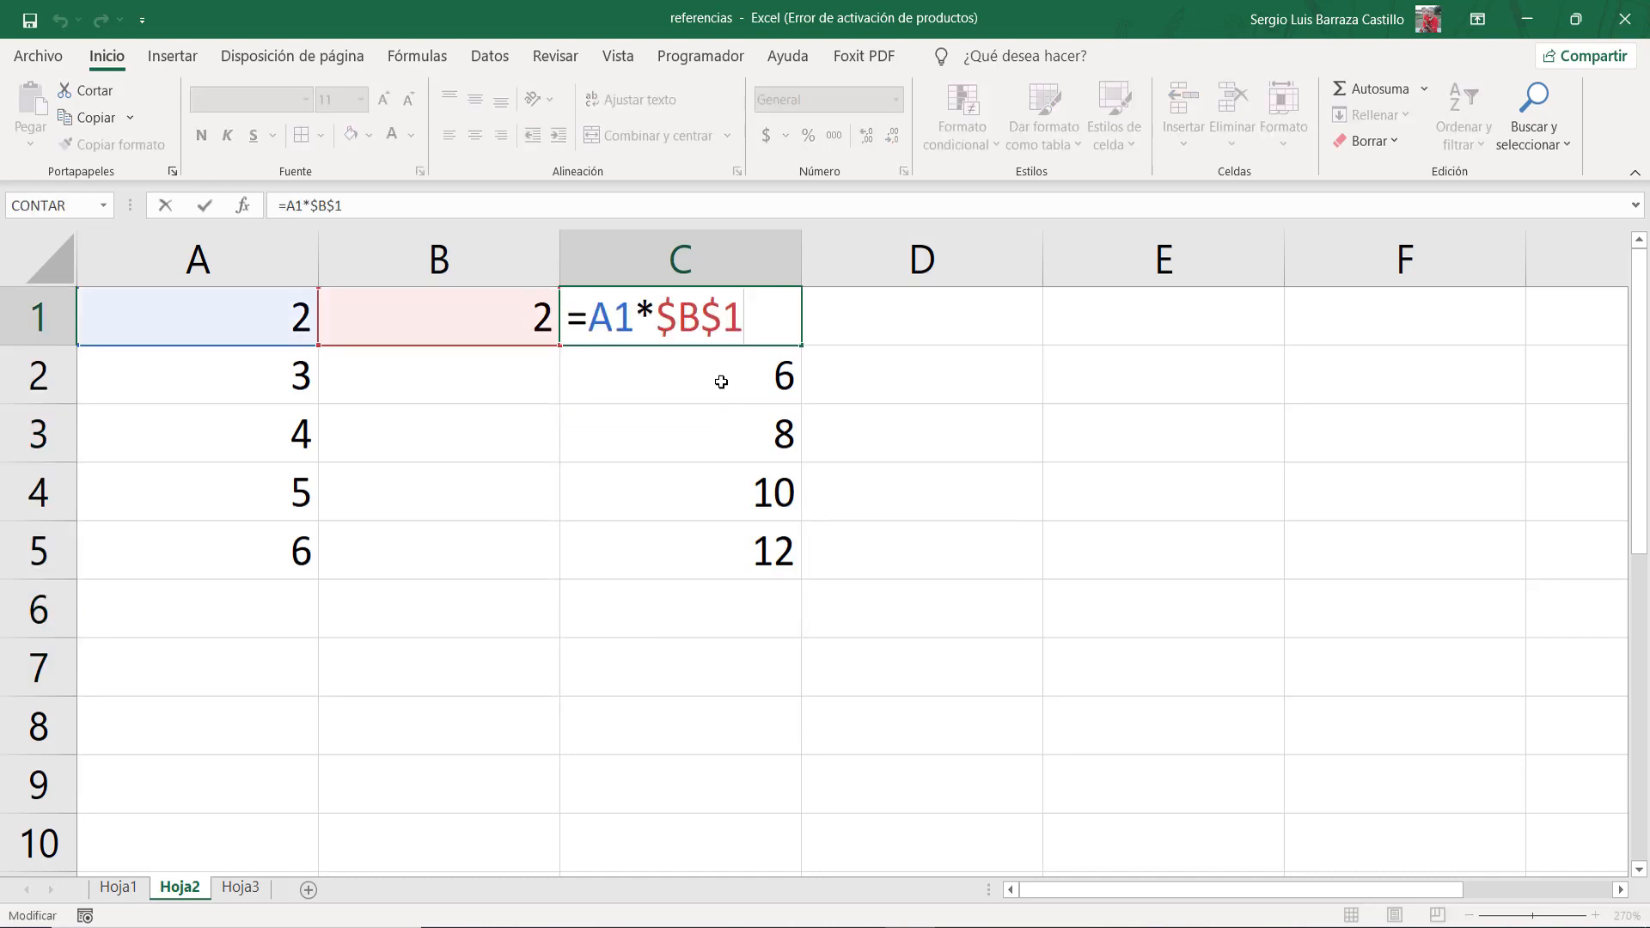
key(Left)
key(Left)
key(Left)
key(Left)
key(Left)
key(Left)
key(Left)
text(&)
key(BackSpace)
text($)
key(Right)
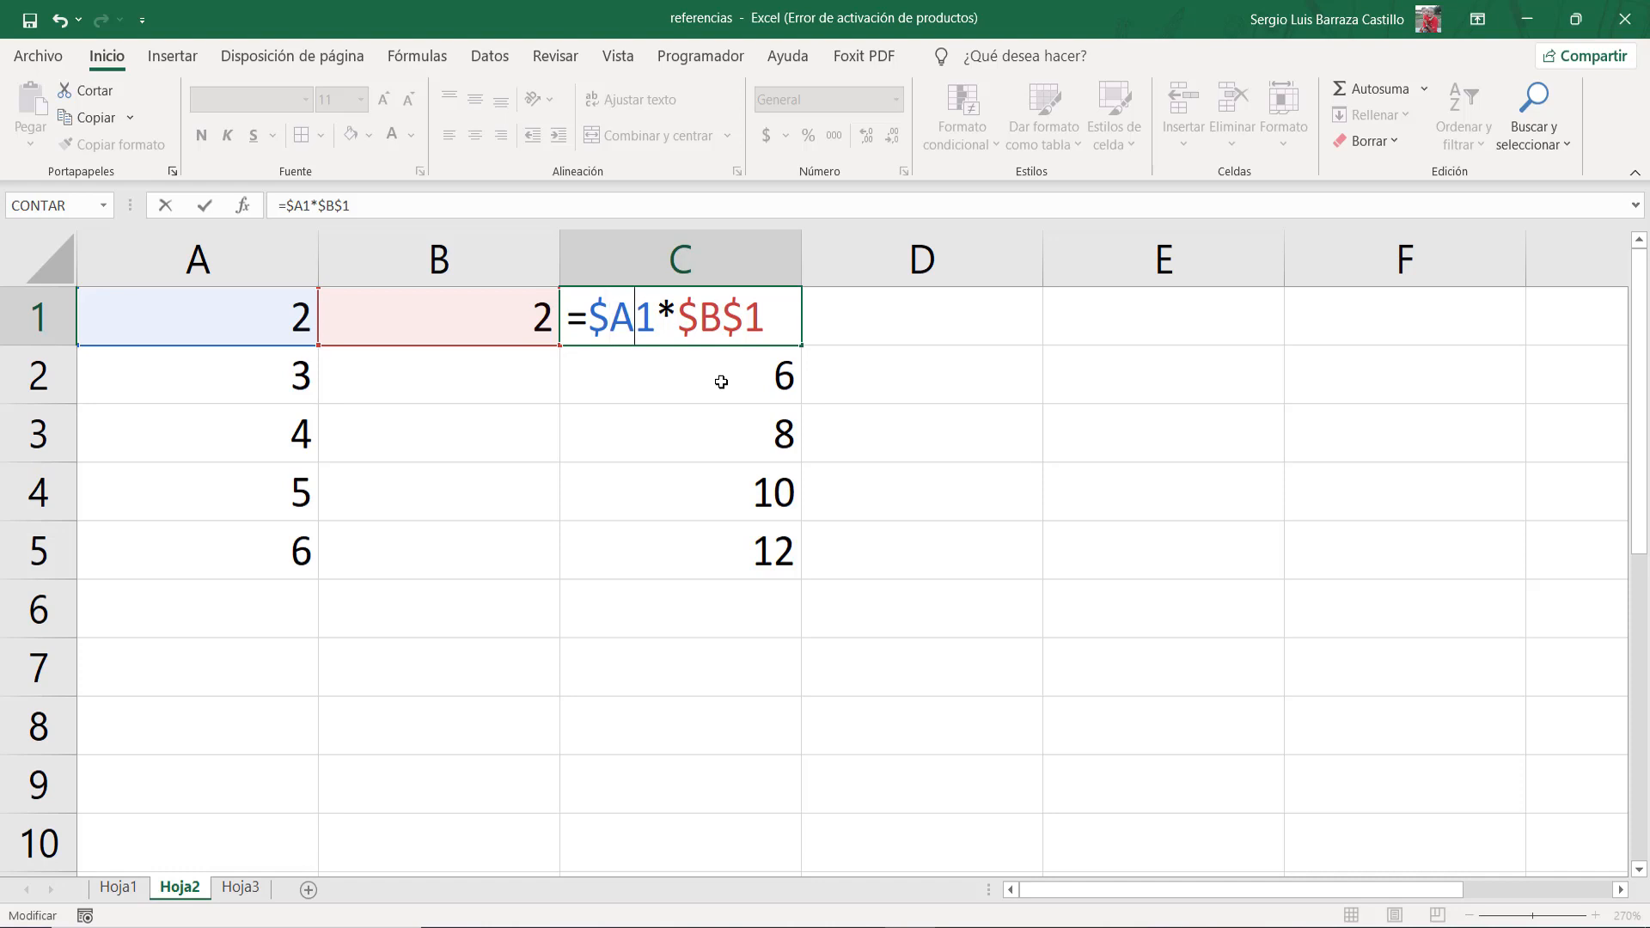
text($)
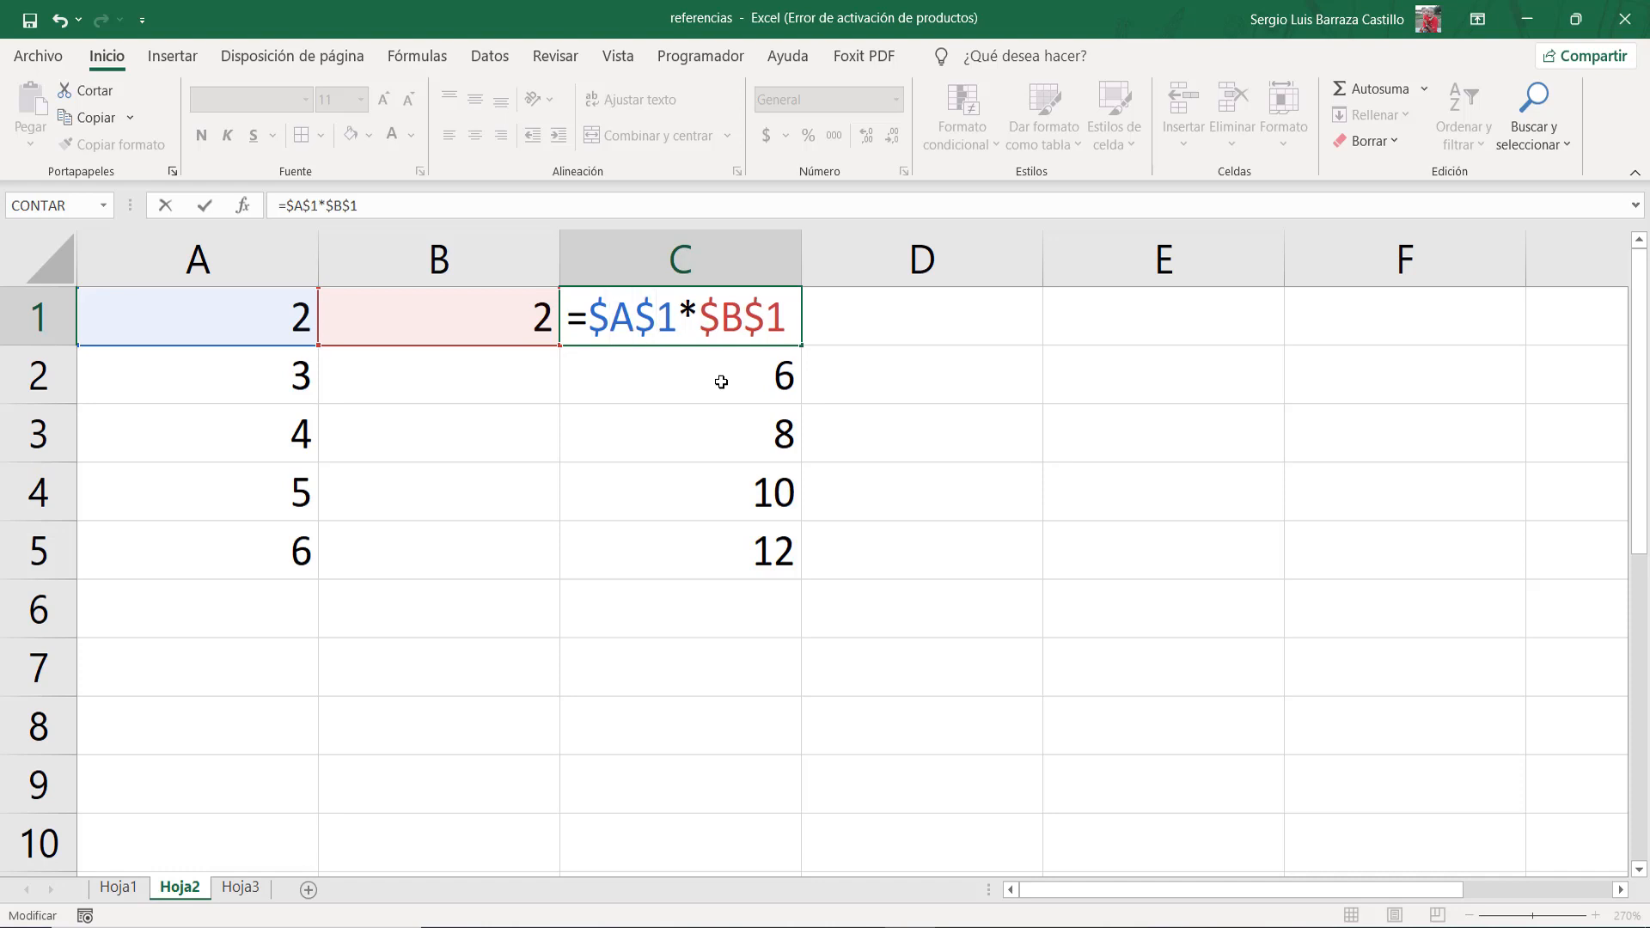
key(Return)
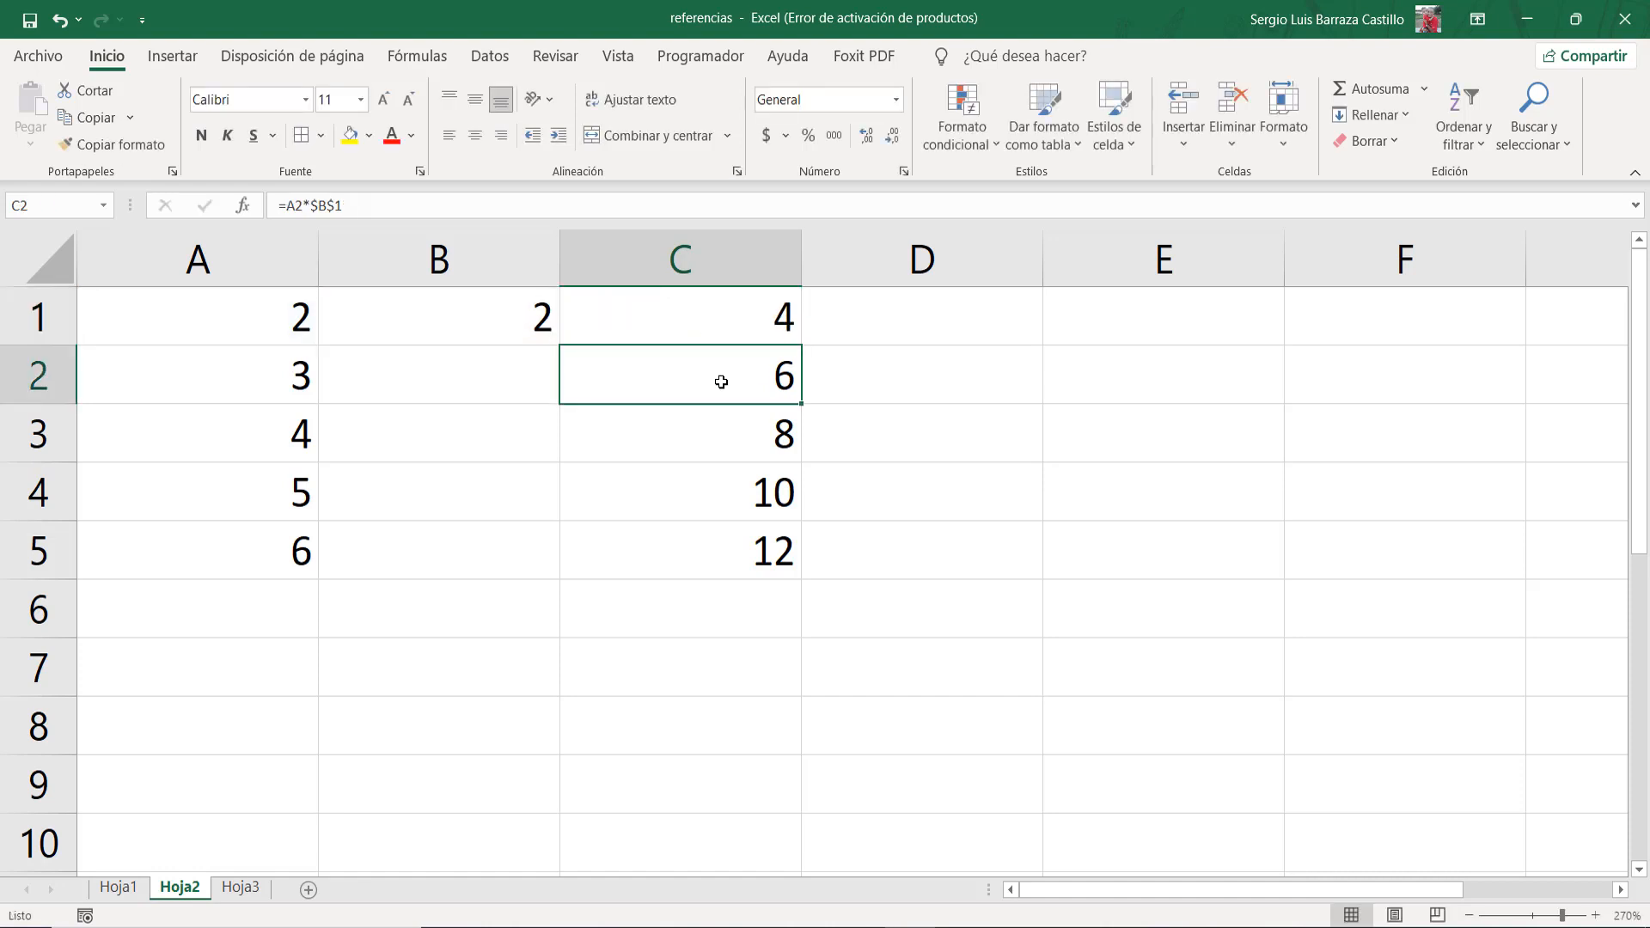
Step: Check the formula in C1, copy it into C9 and inspect the references of the pasted formula
key(Up)
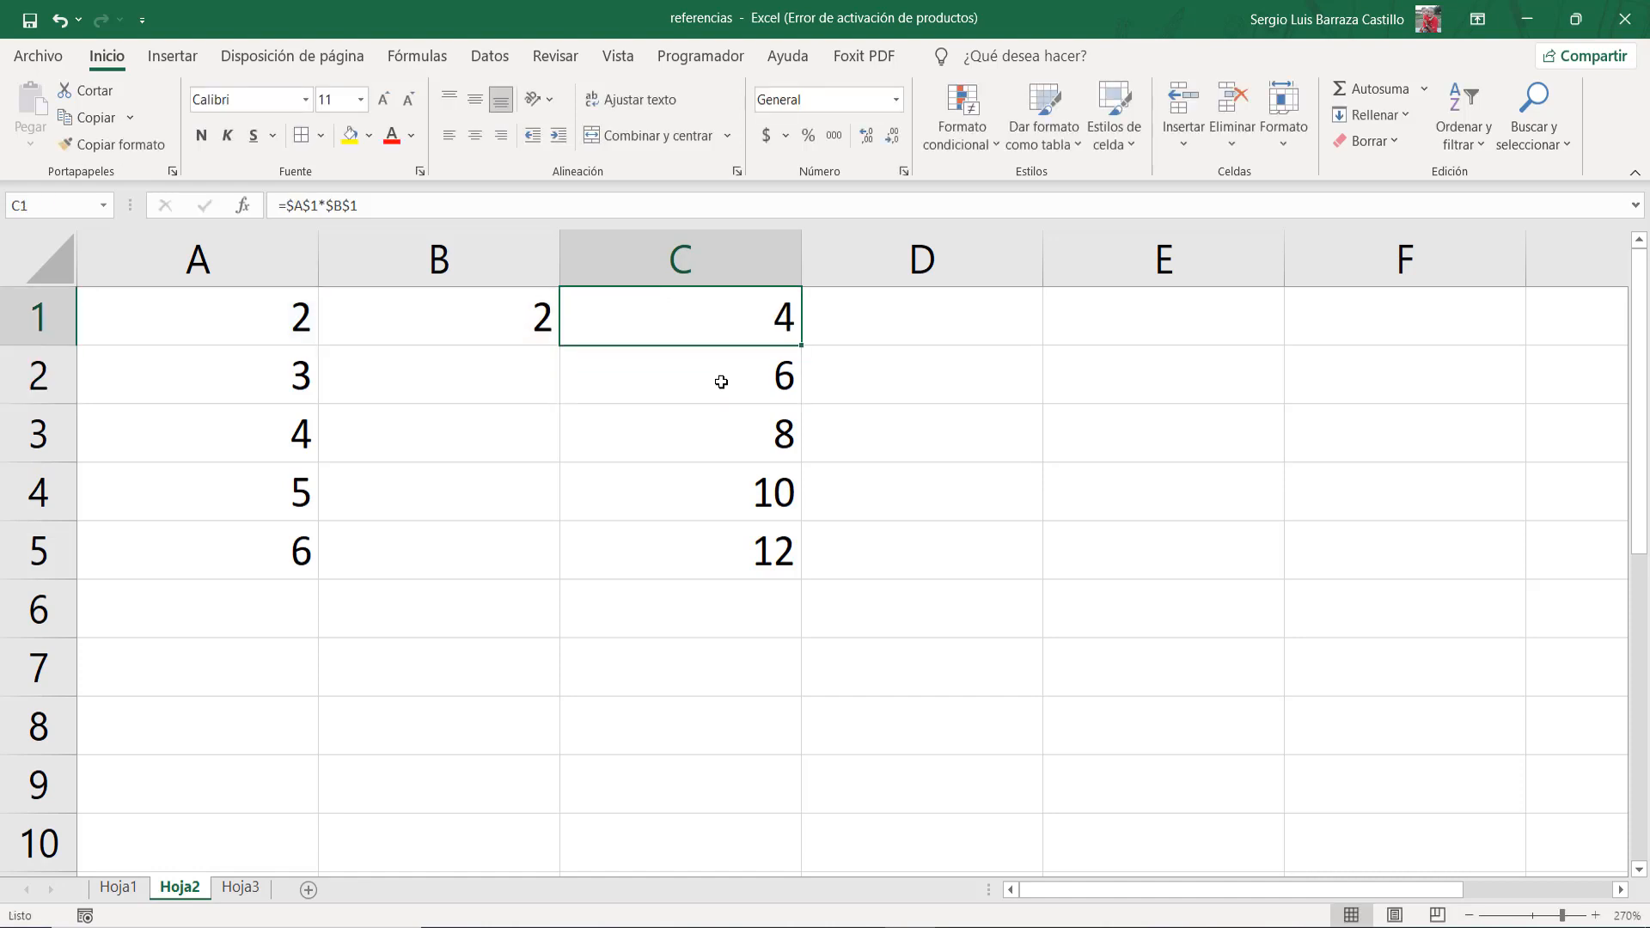
key(F2)
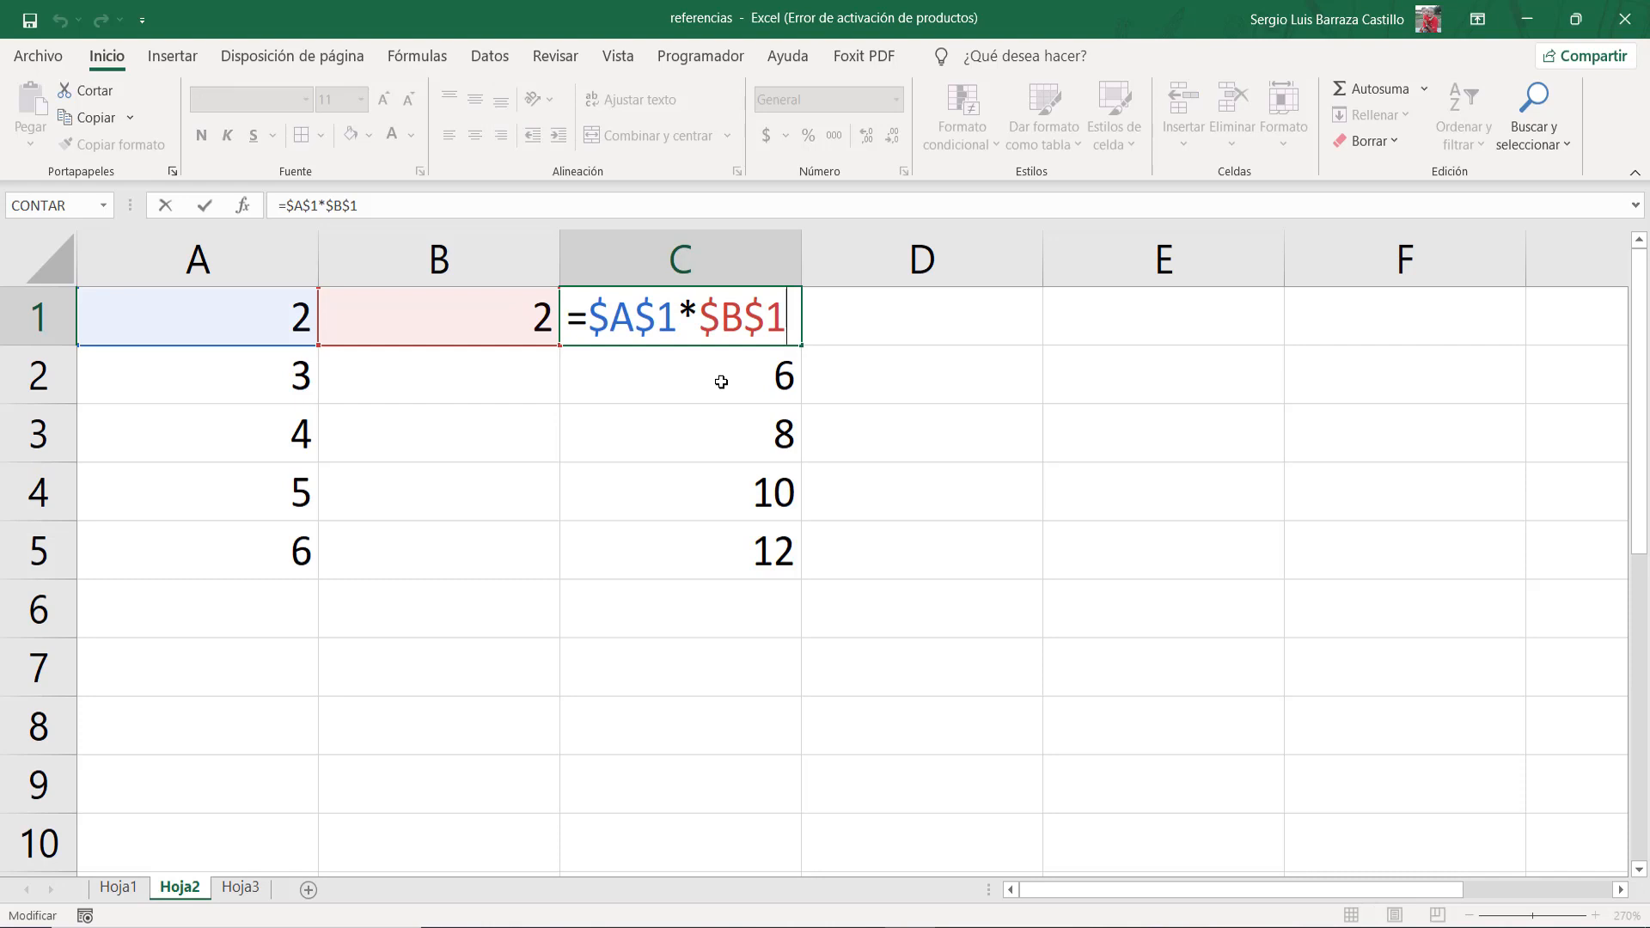
key(Escape)
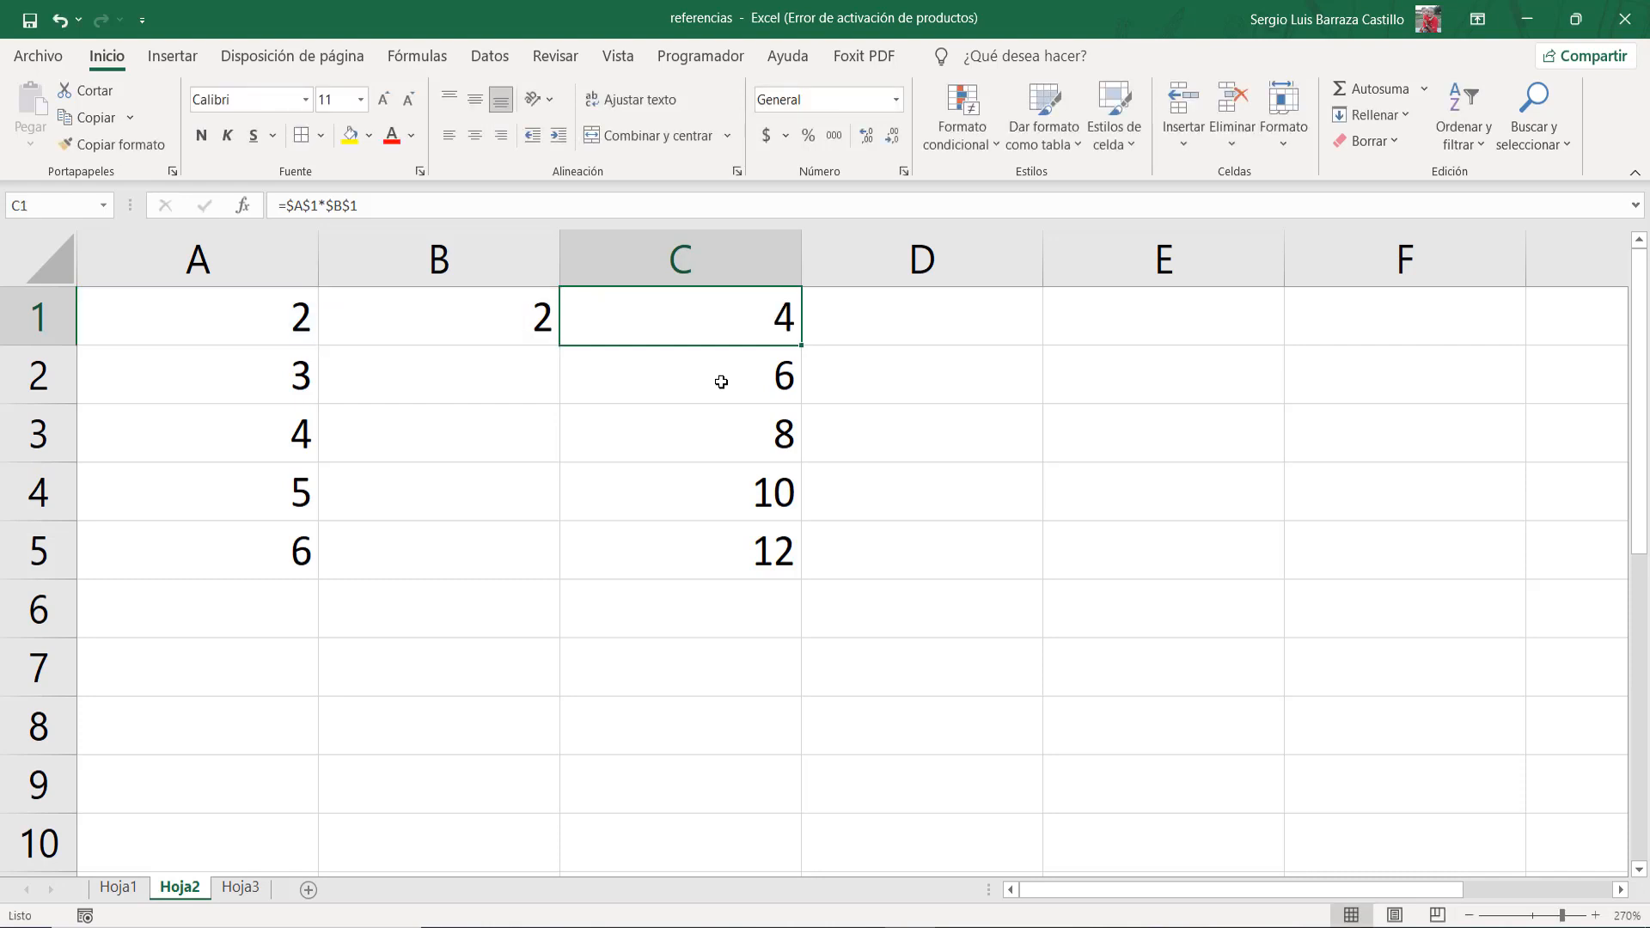
key(ctrl+c)
key(Down)
key(Down)
key(Down)
key(Down)
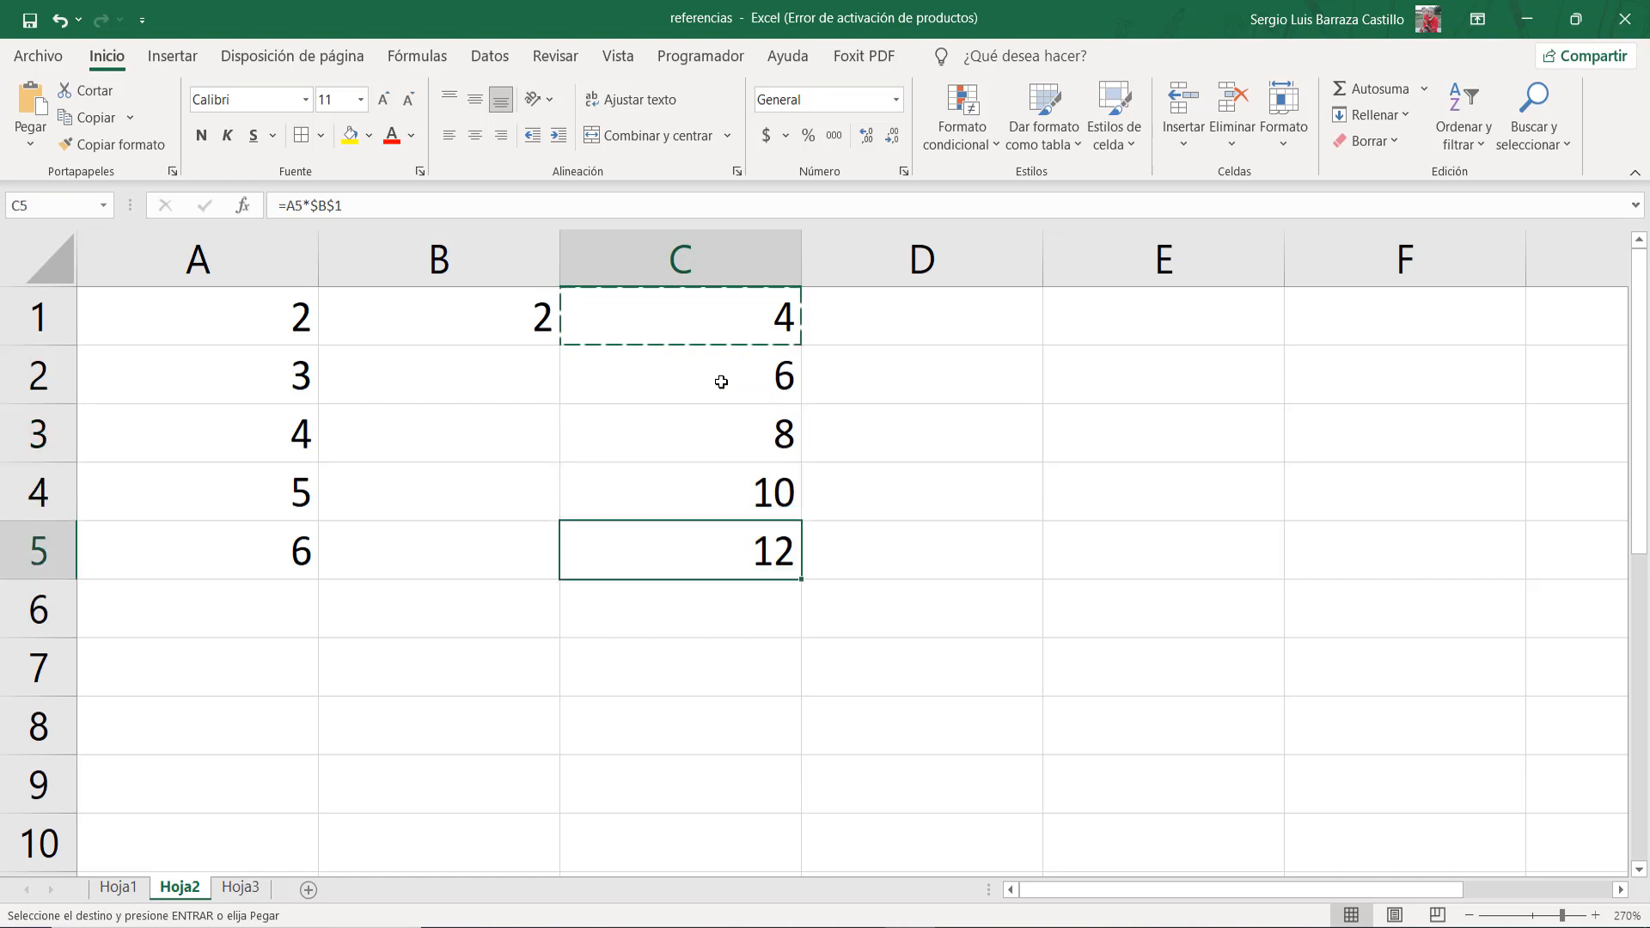
key(Down)
key(Down)
key(Down)
key(Down)
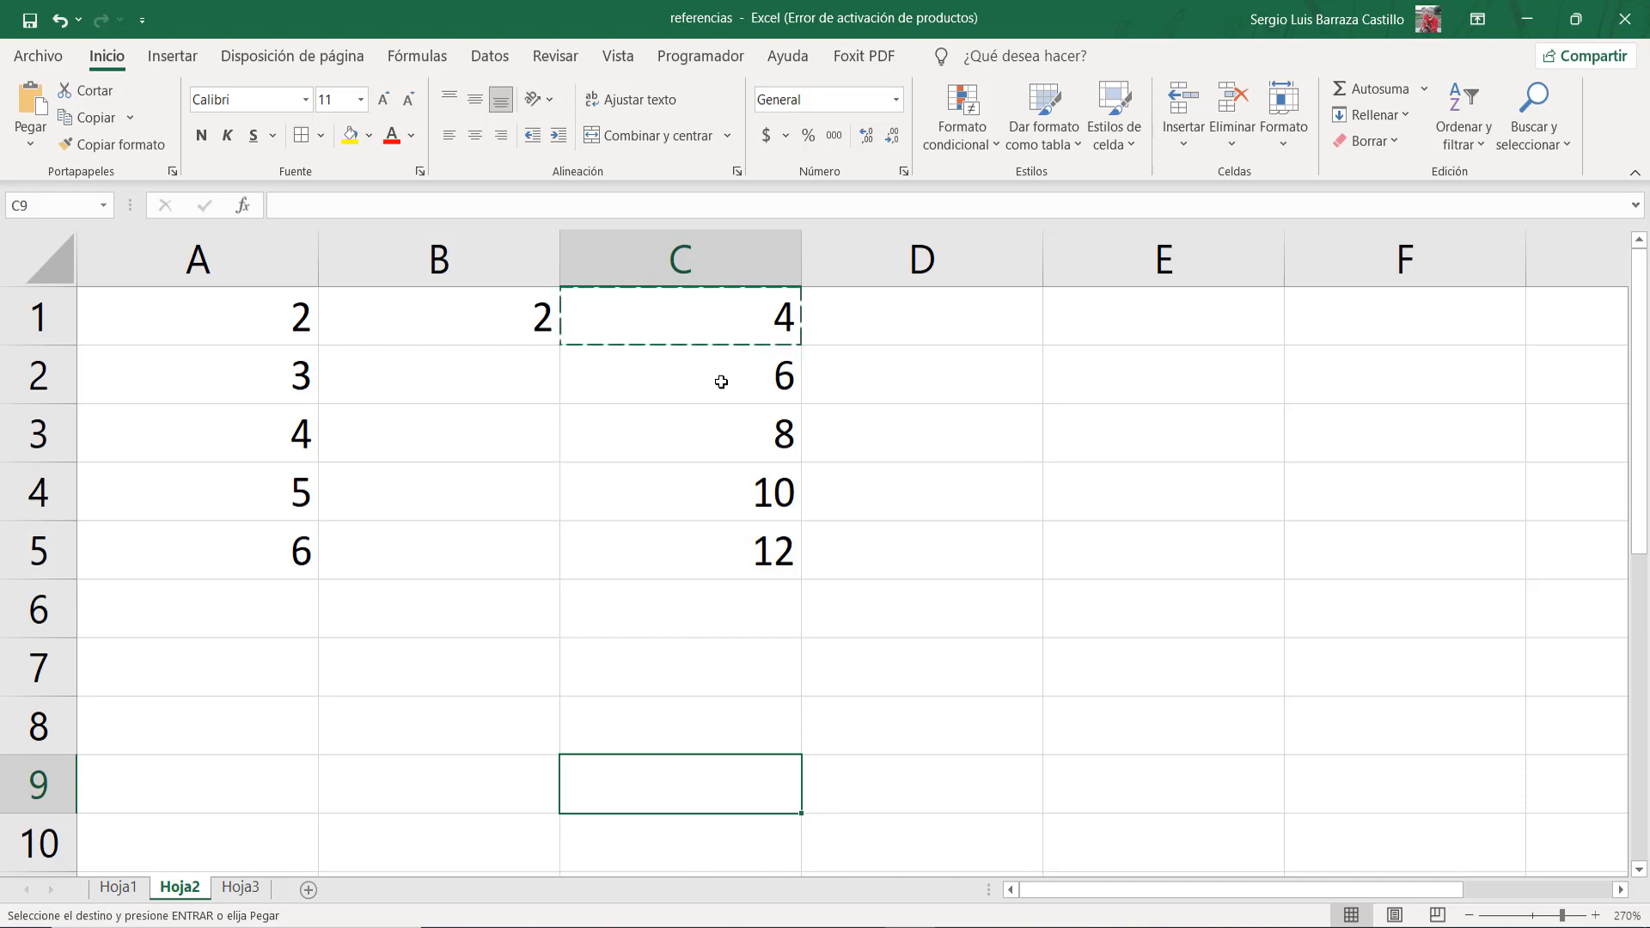
key(ctrl+v)
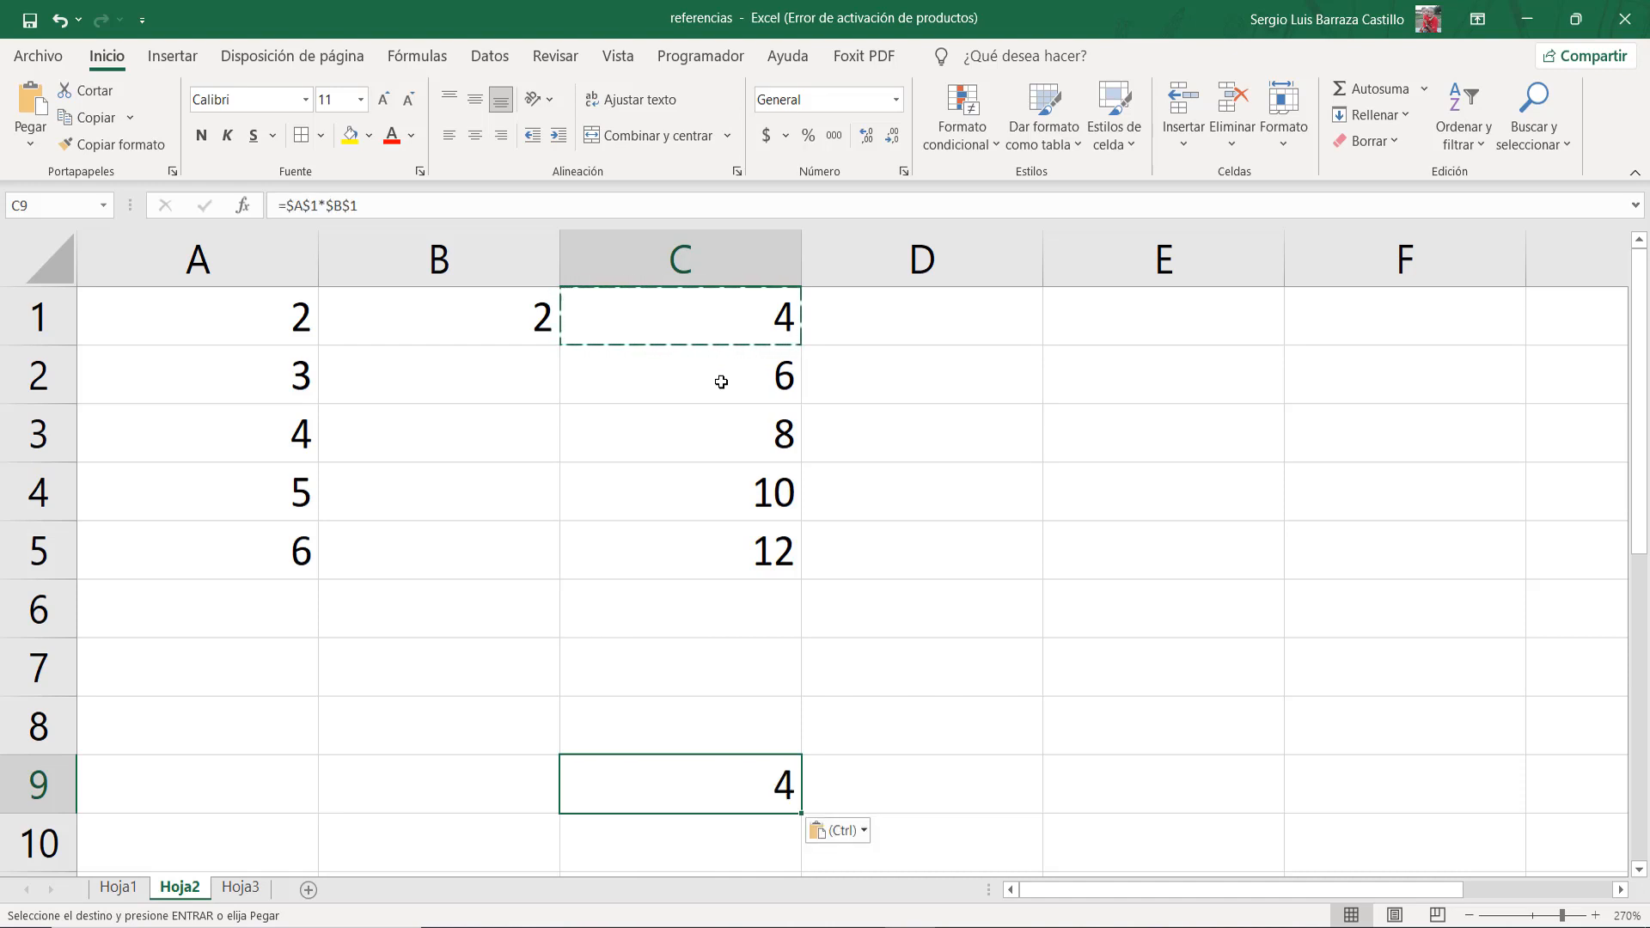
key(F2)
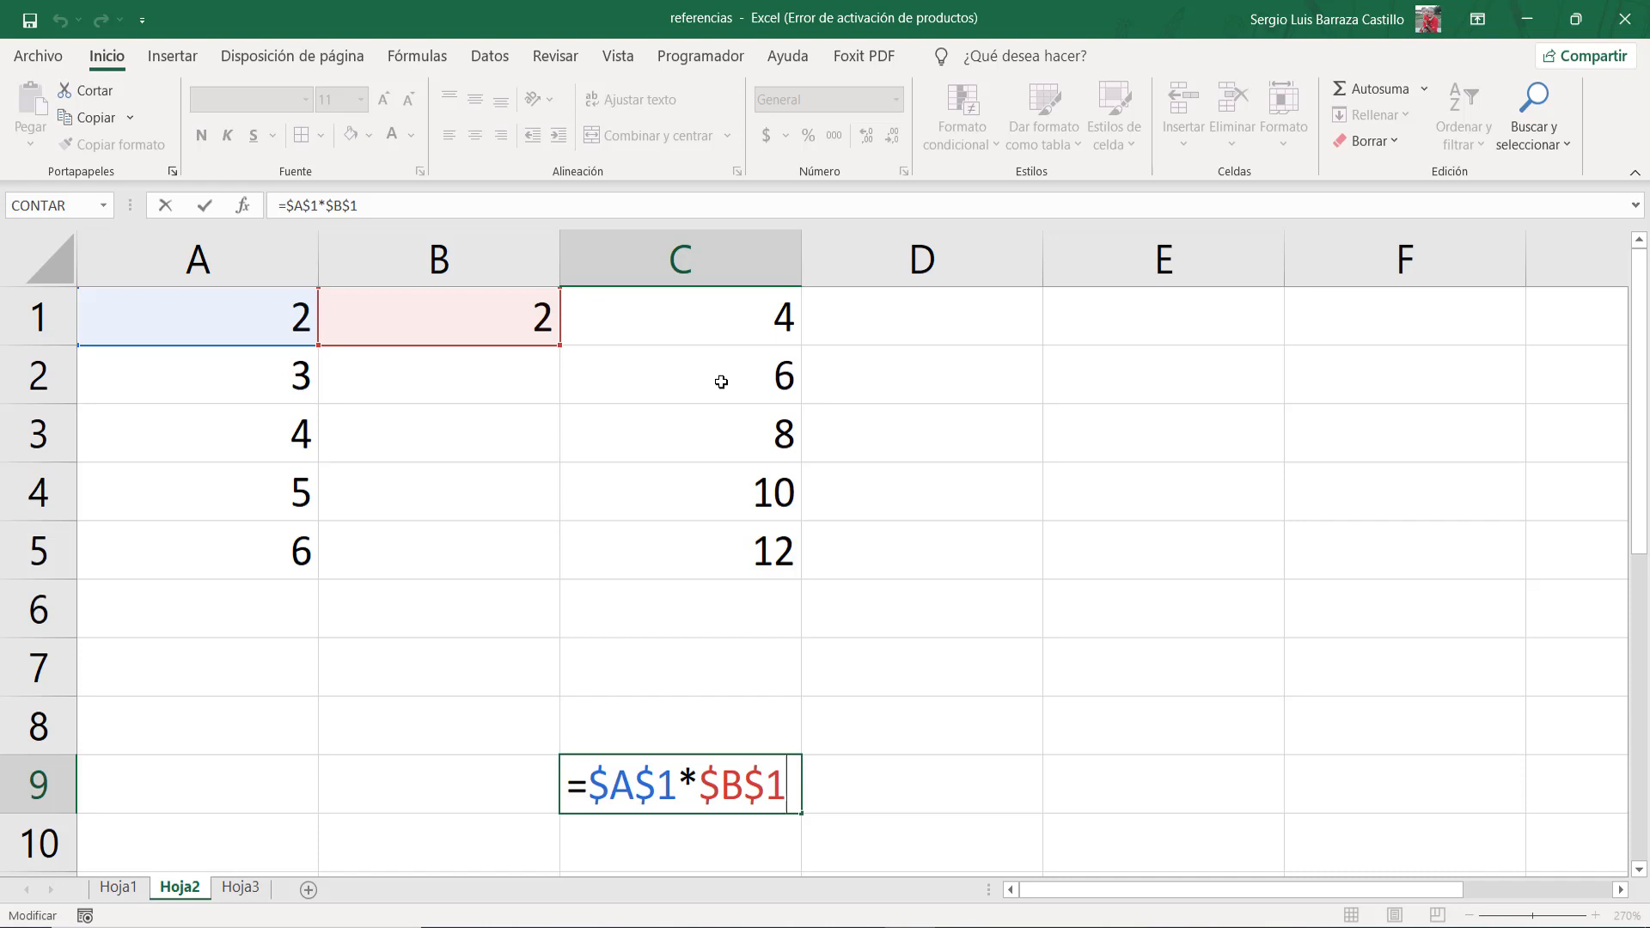
key(ctrl+Return)
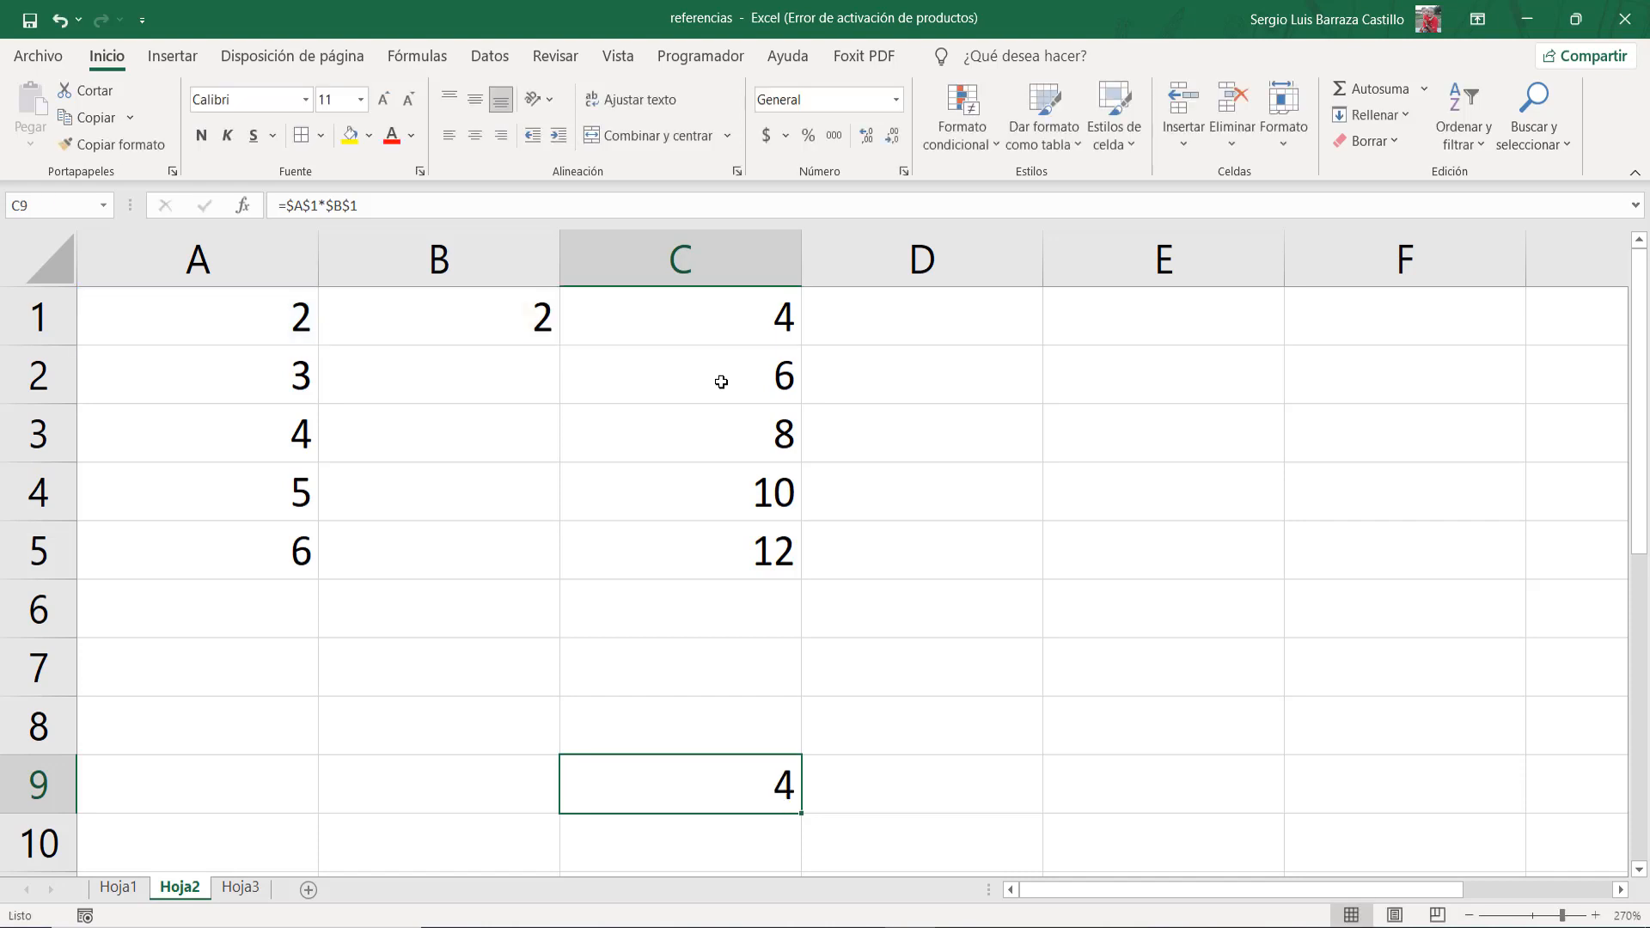
Step: Examine the cell references used by the formulas in C5, C4 and C3
key(Up)
key(Up)
key(Up)
key(Up)
key(Up)
key(Up)
key(Down)
key(Down)
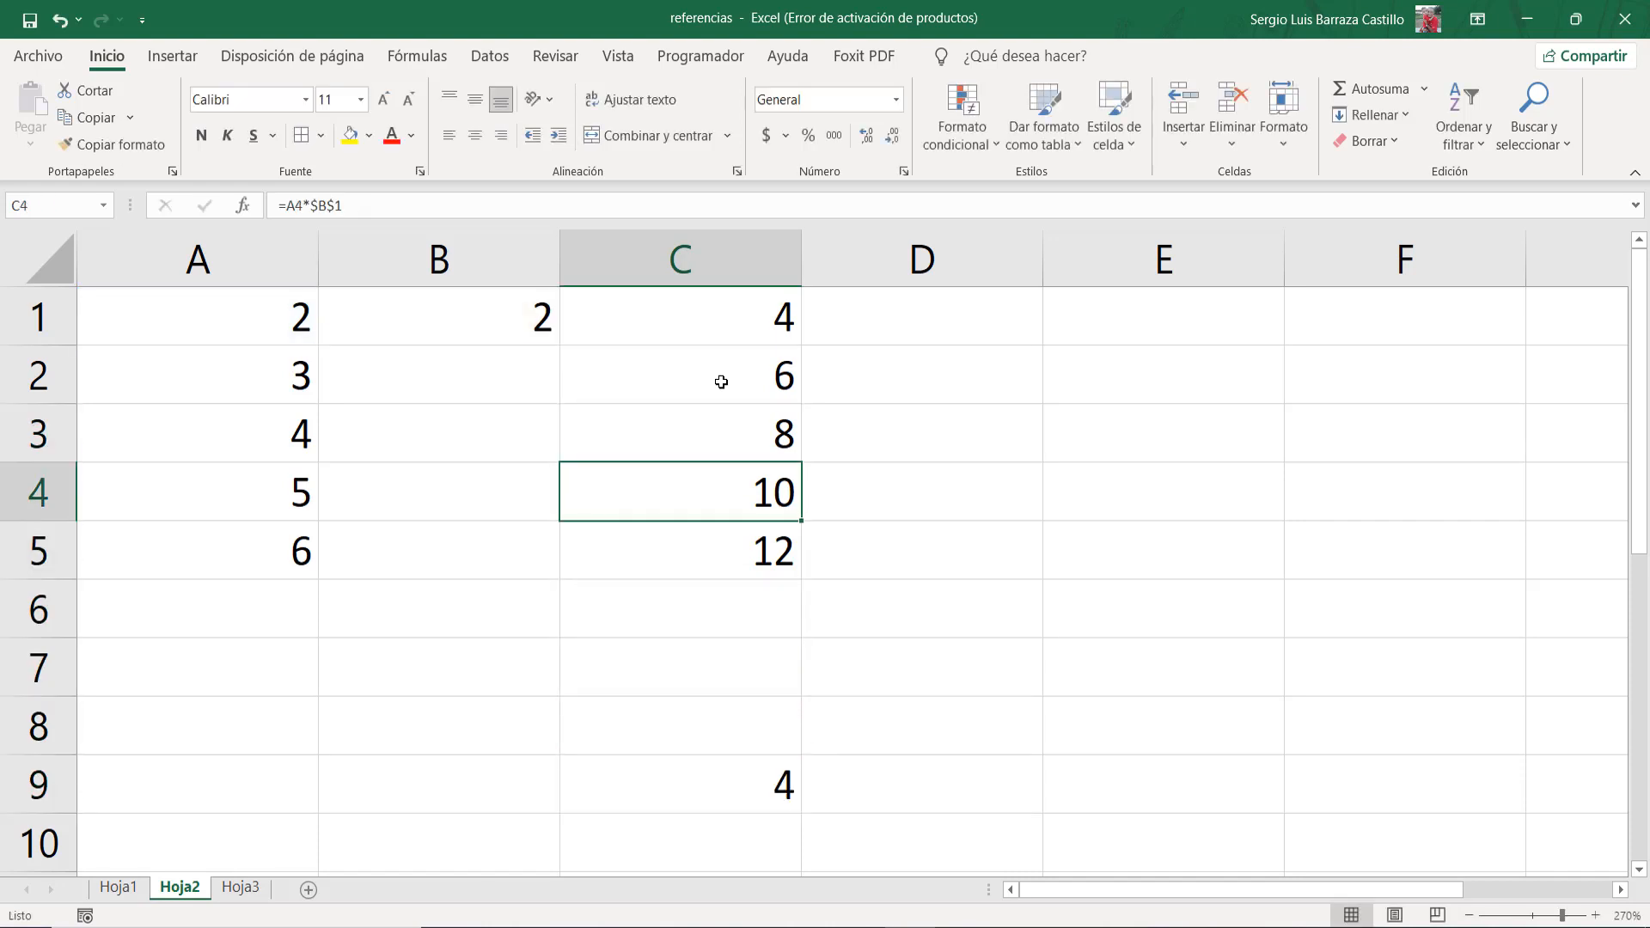
key(F2)
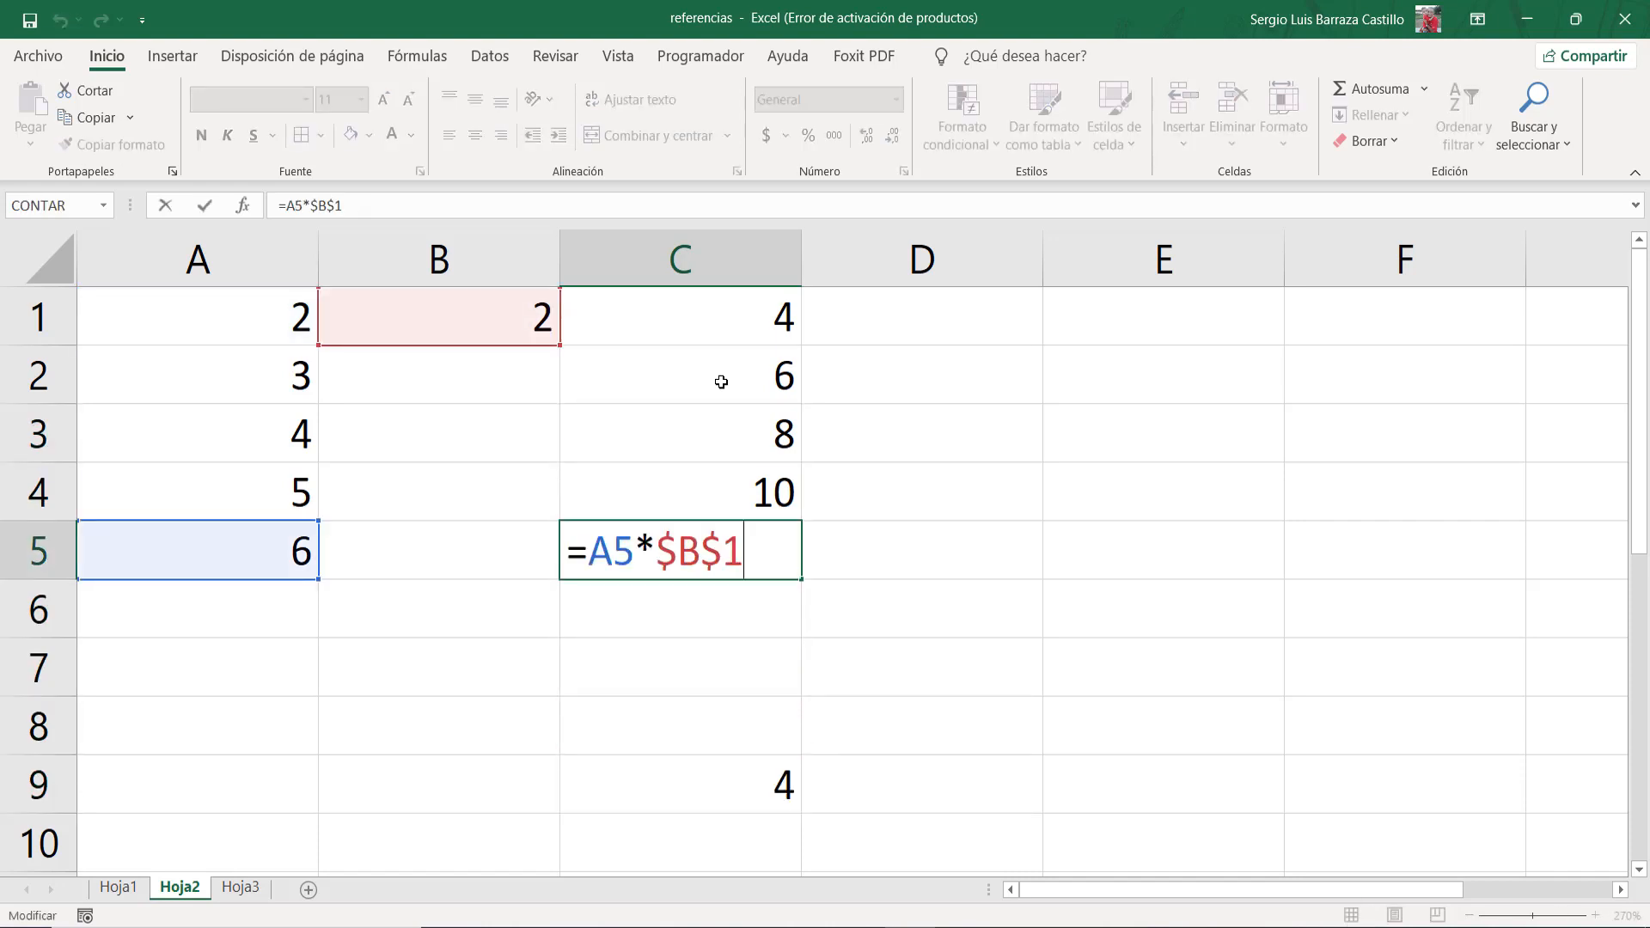
key(Escape)
key(Up)
key(F2)
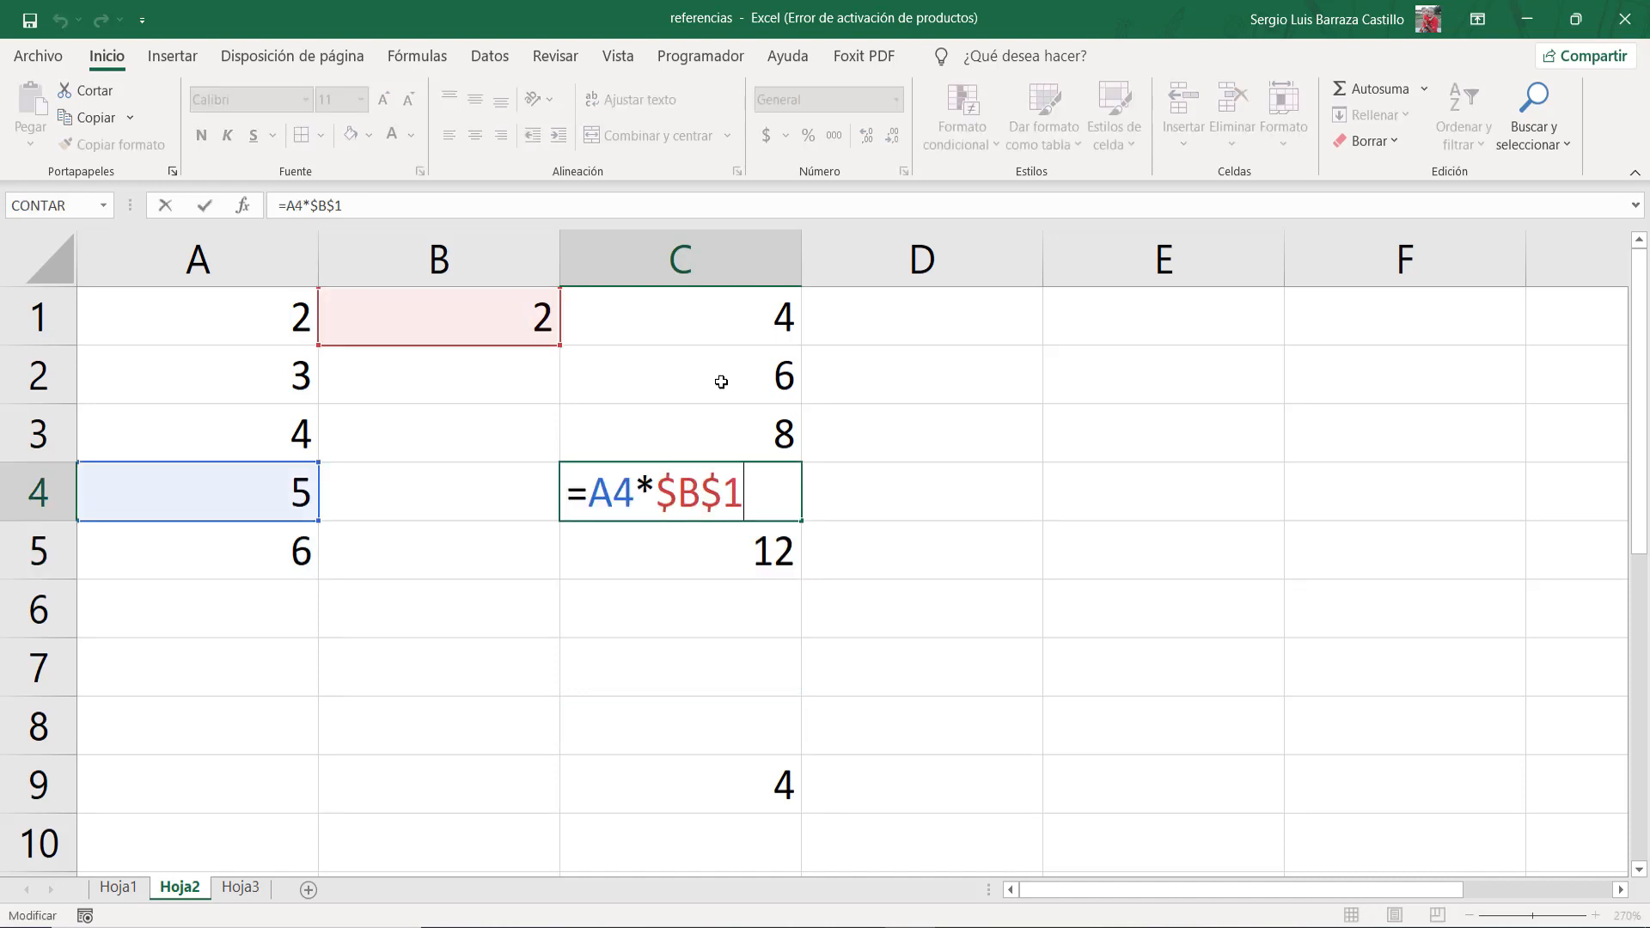
key(Escape)
key(Up)
key(F2)
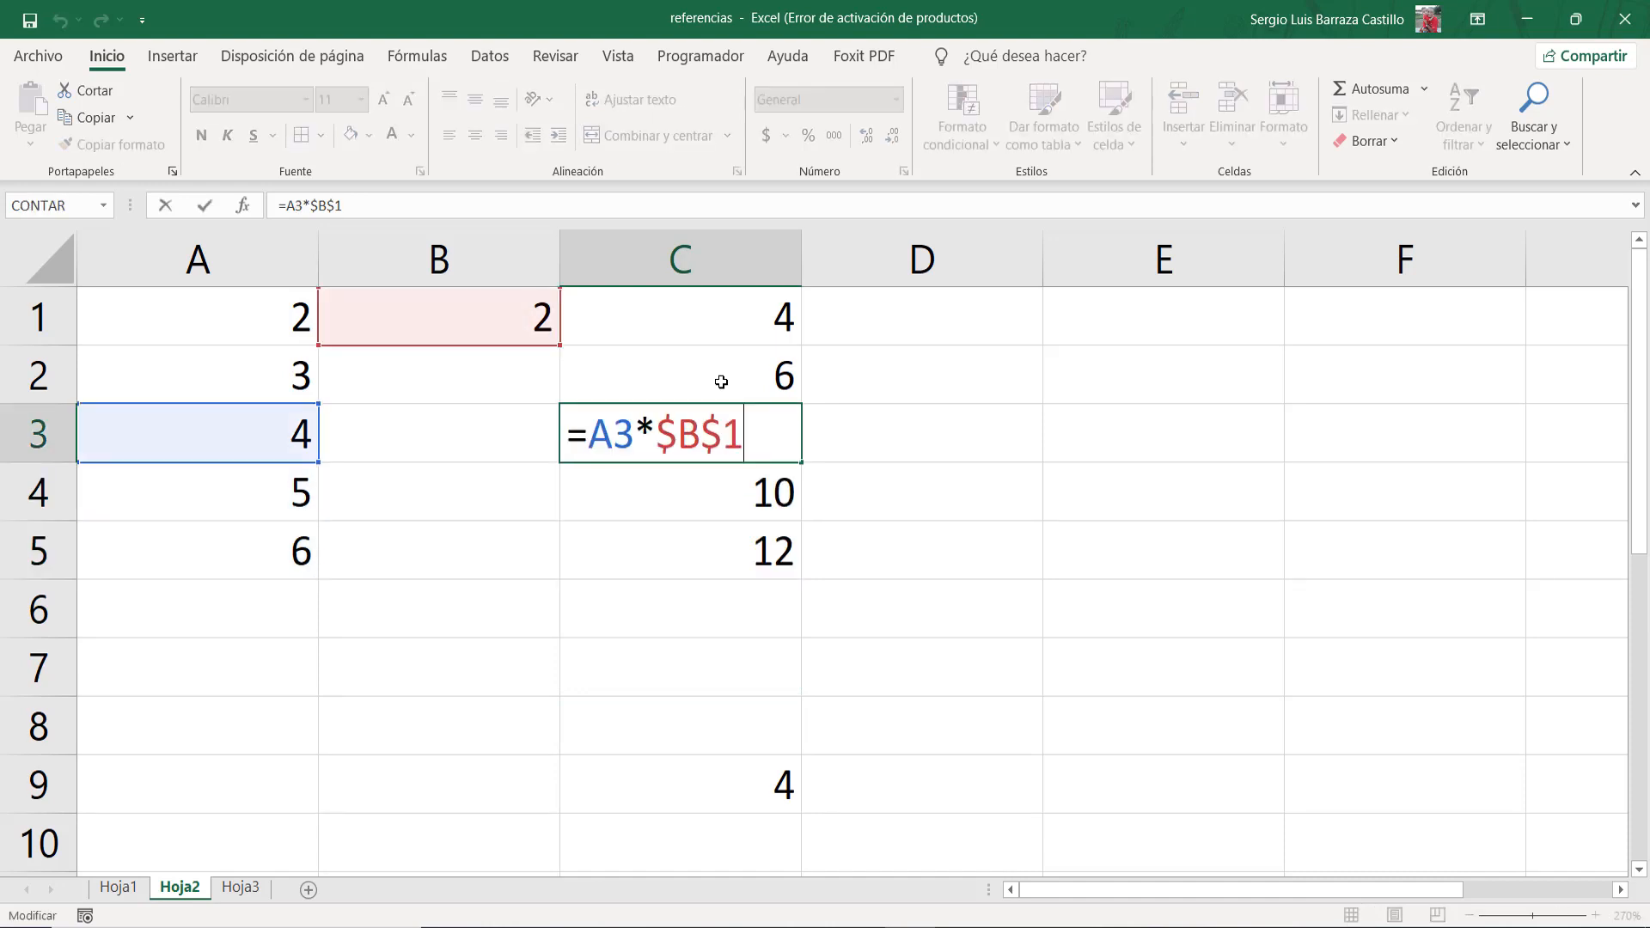
key(Return)
Step: Enter the value 3 in both A8 and B8
key(Down)
key(Down)
key(Down)
key(Down)
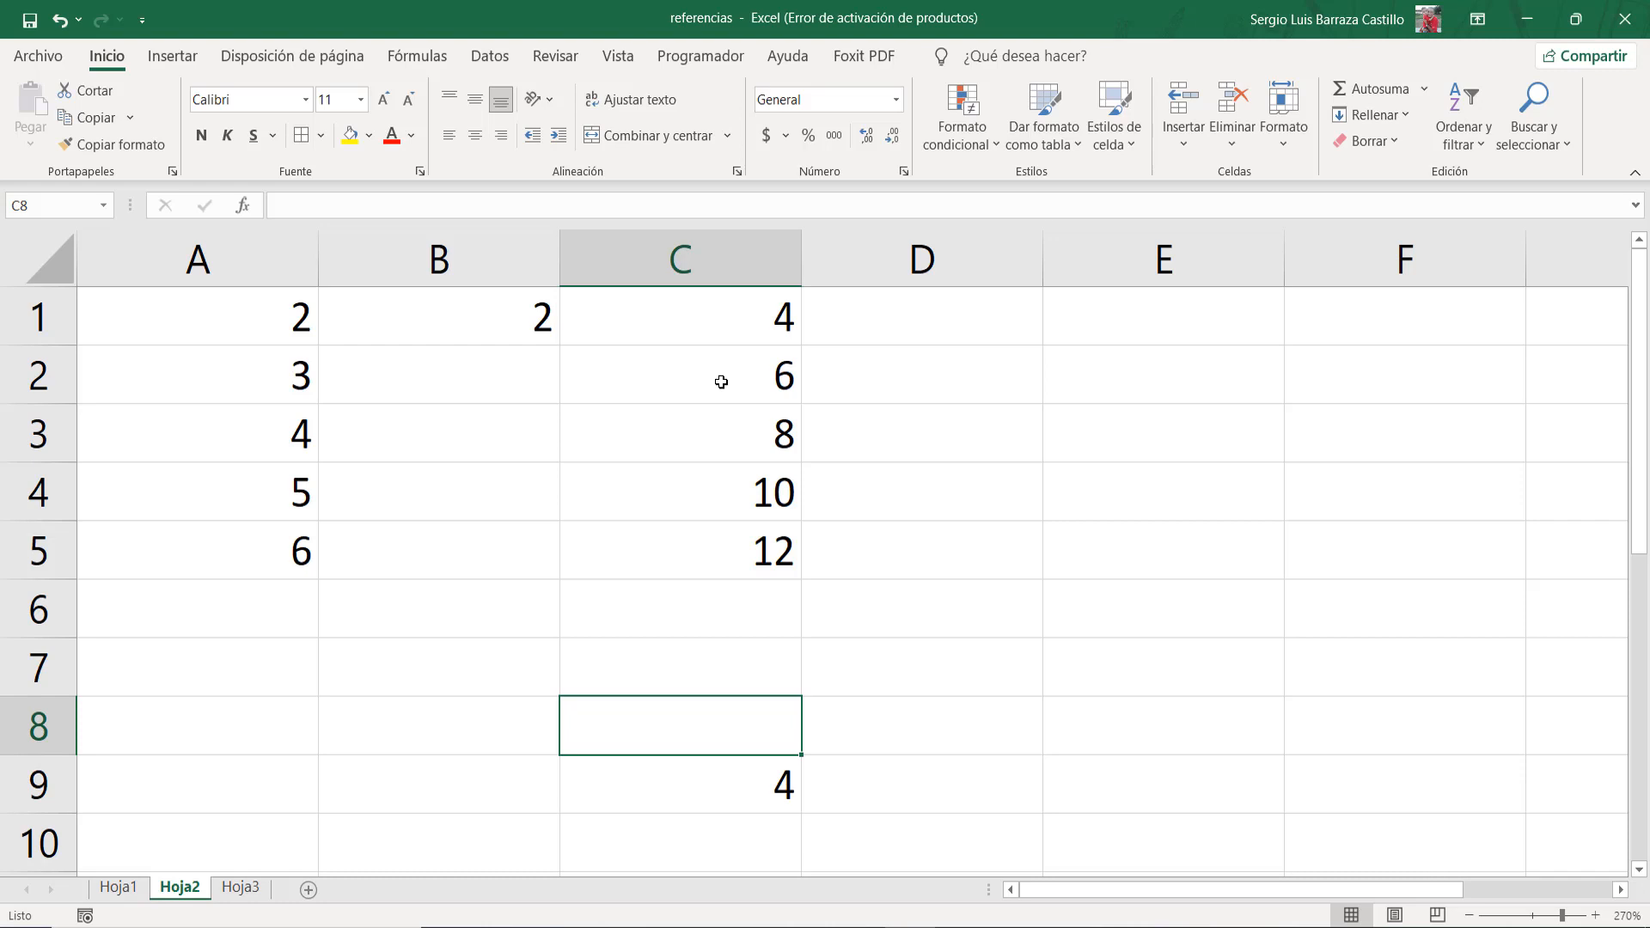
key(Left)
key(Left)
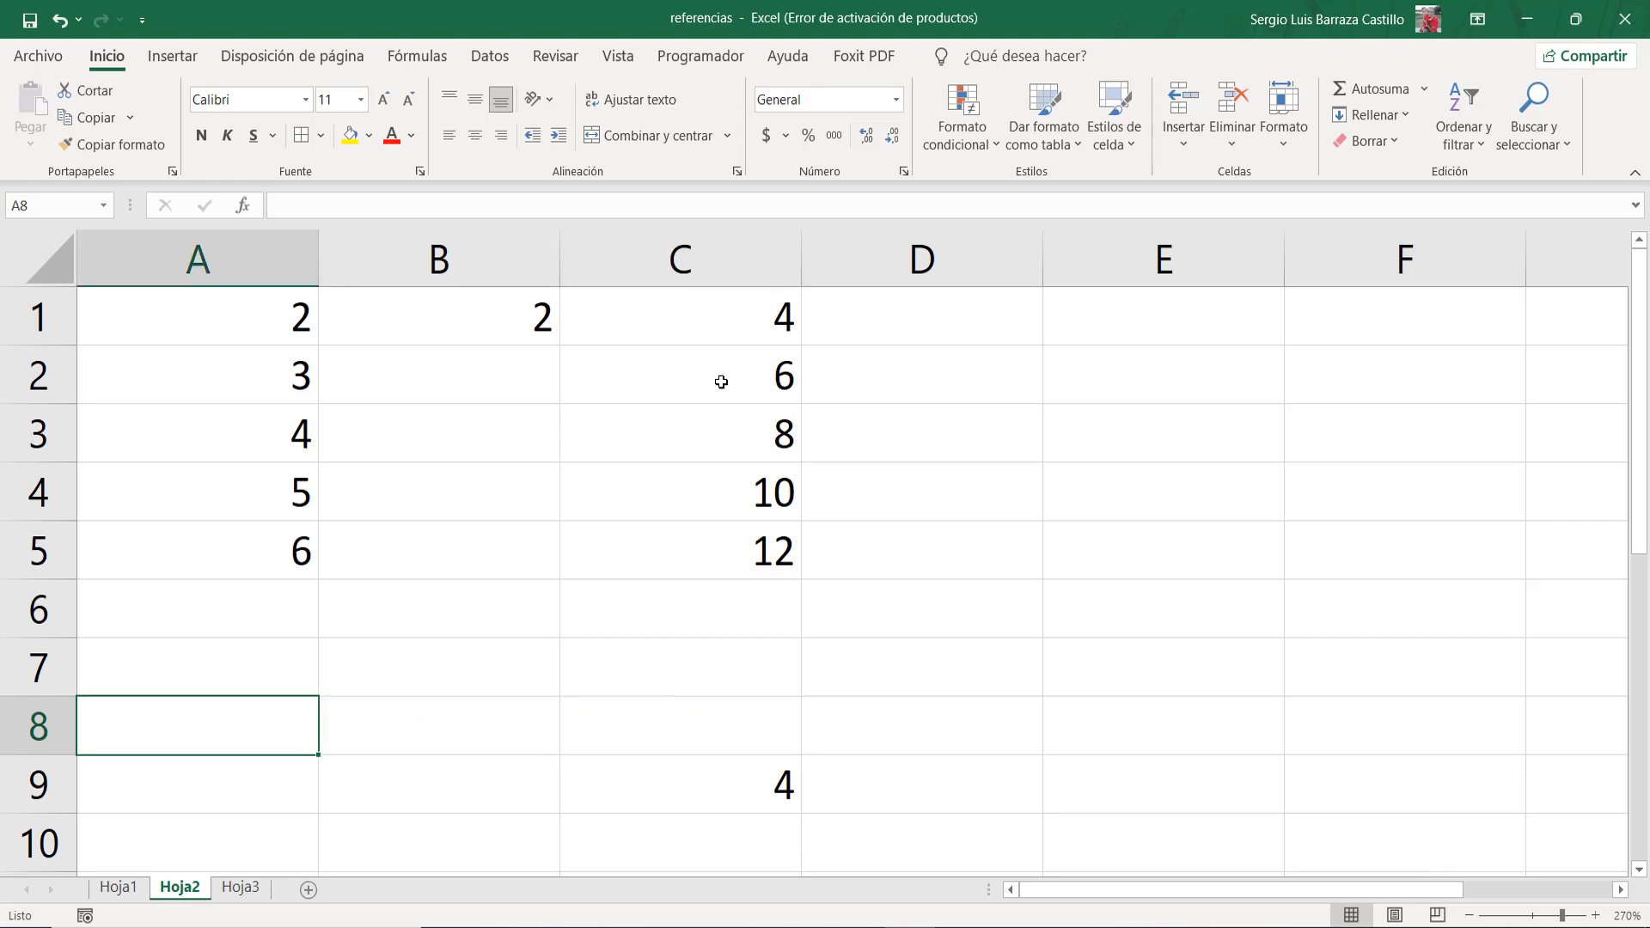
text(3)
key(Right)
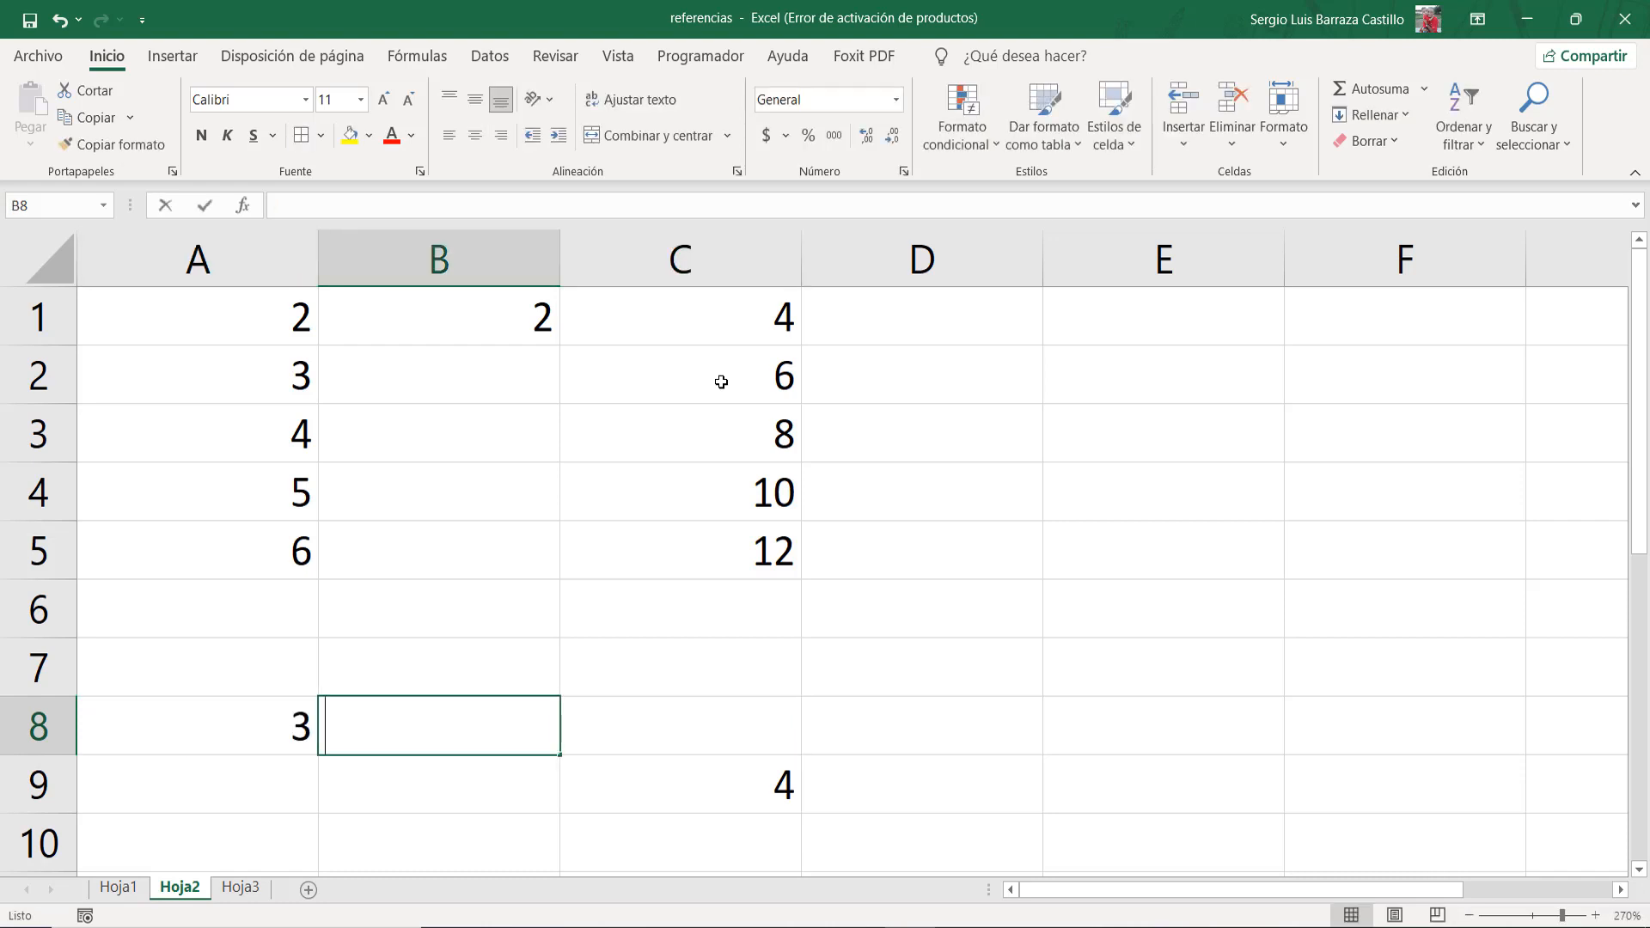
text(3)
key(Right)
Step: Enter the formula =A8+B8 in C8
text(=)
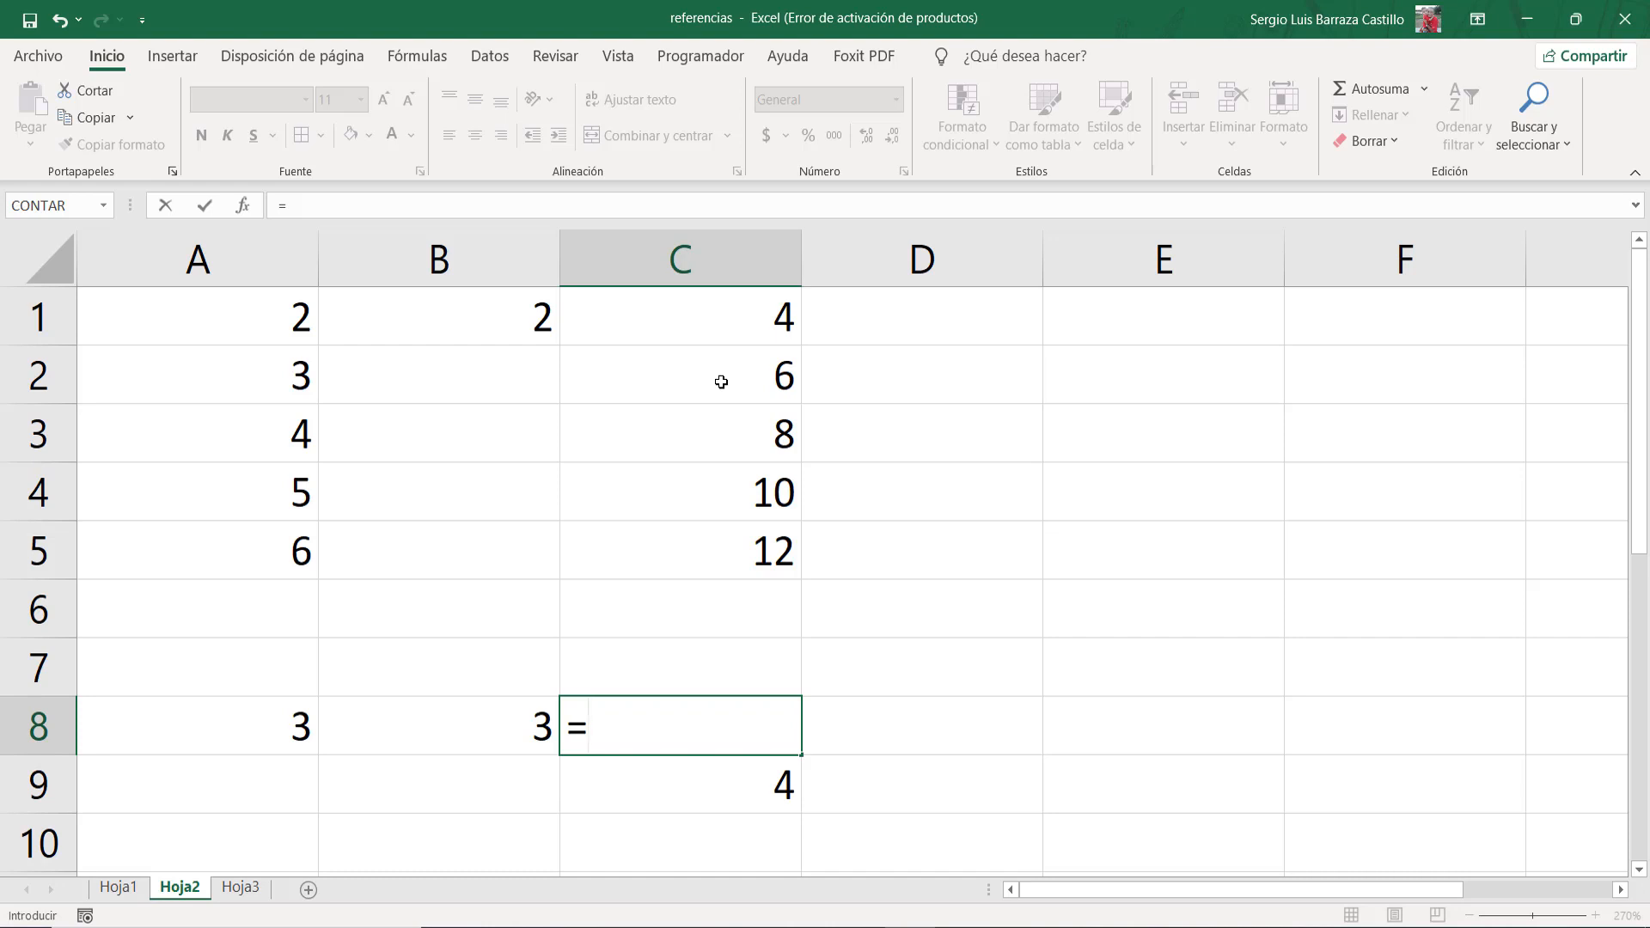
text(a)
key(BackSpace)
text(A)
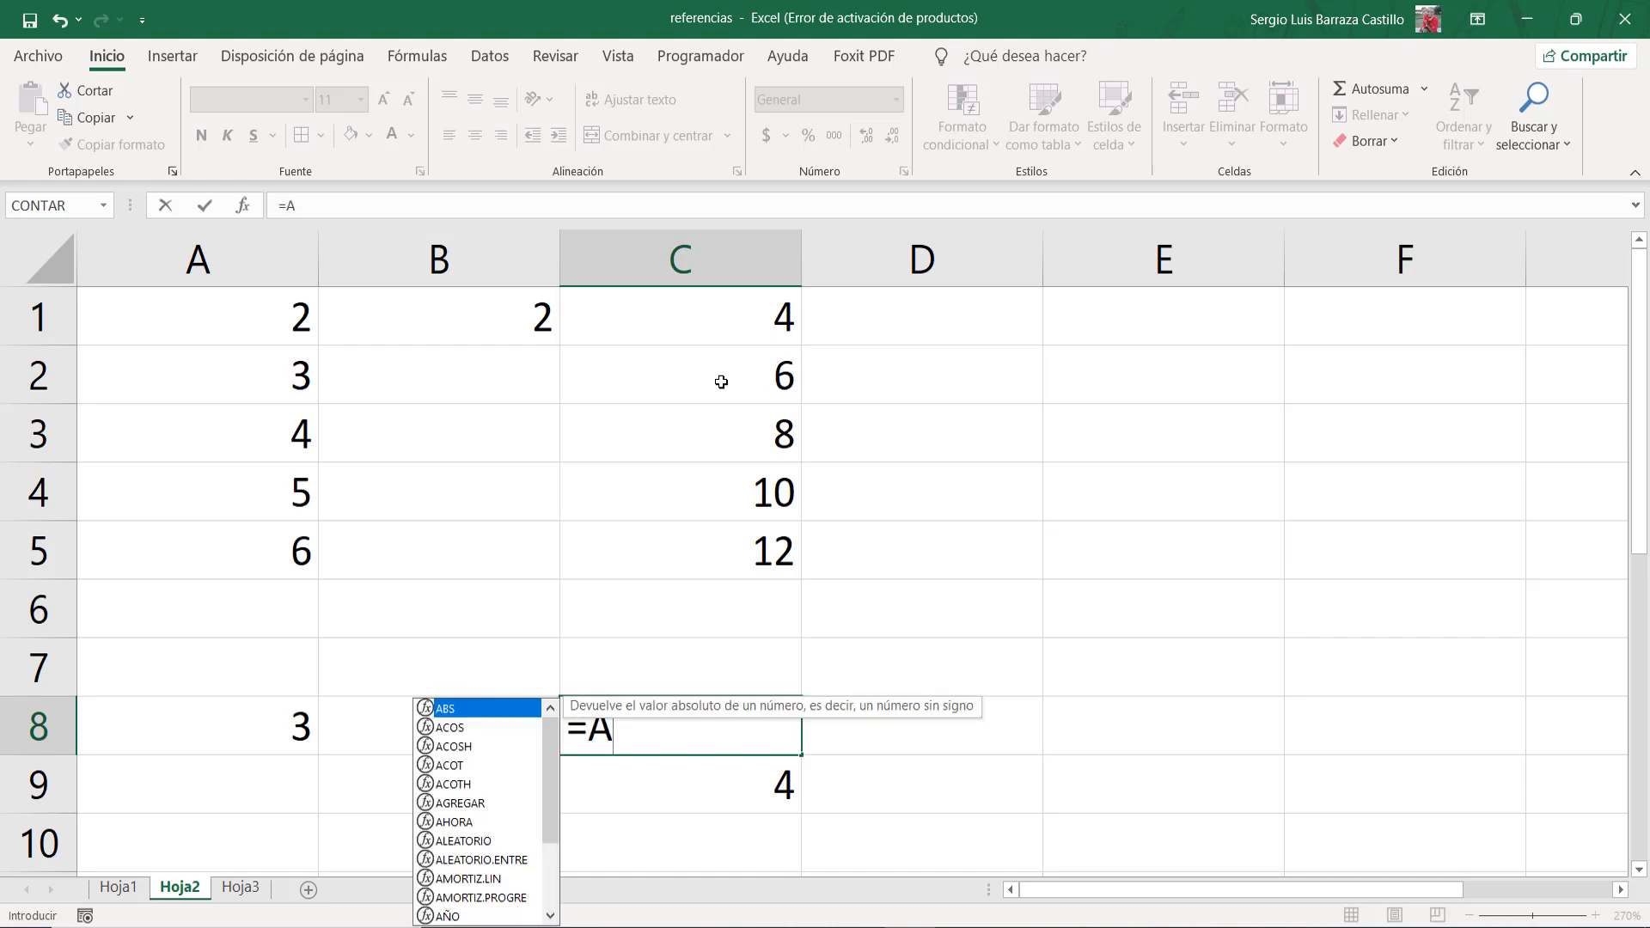
text(8+B8)
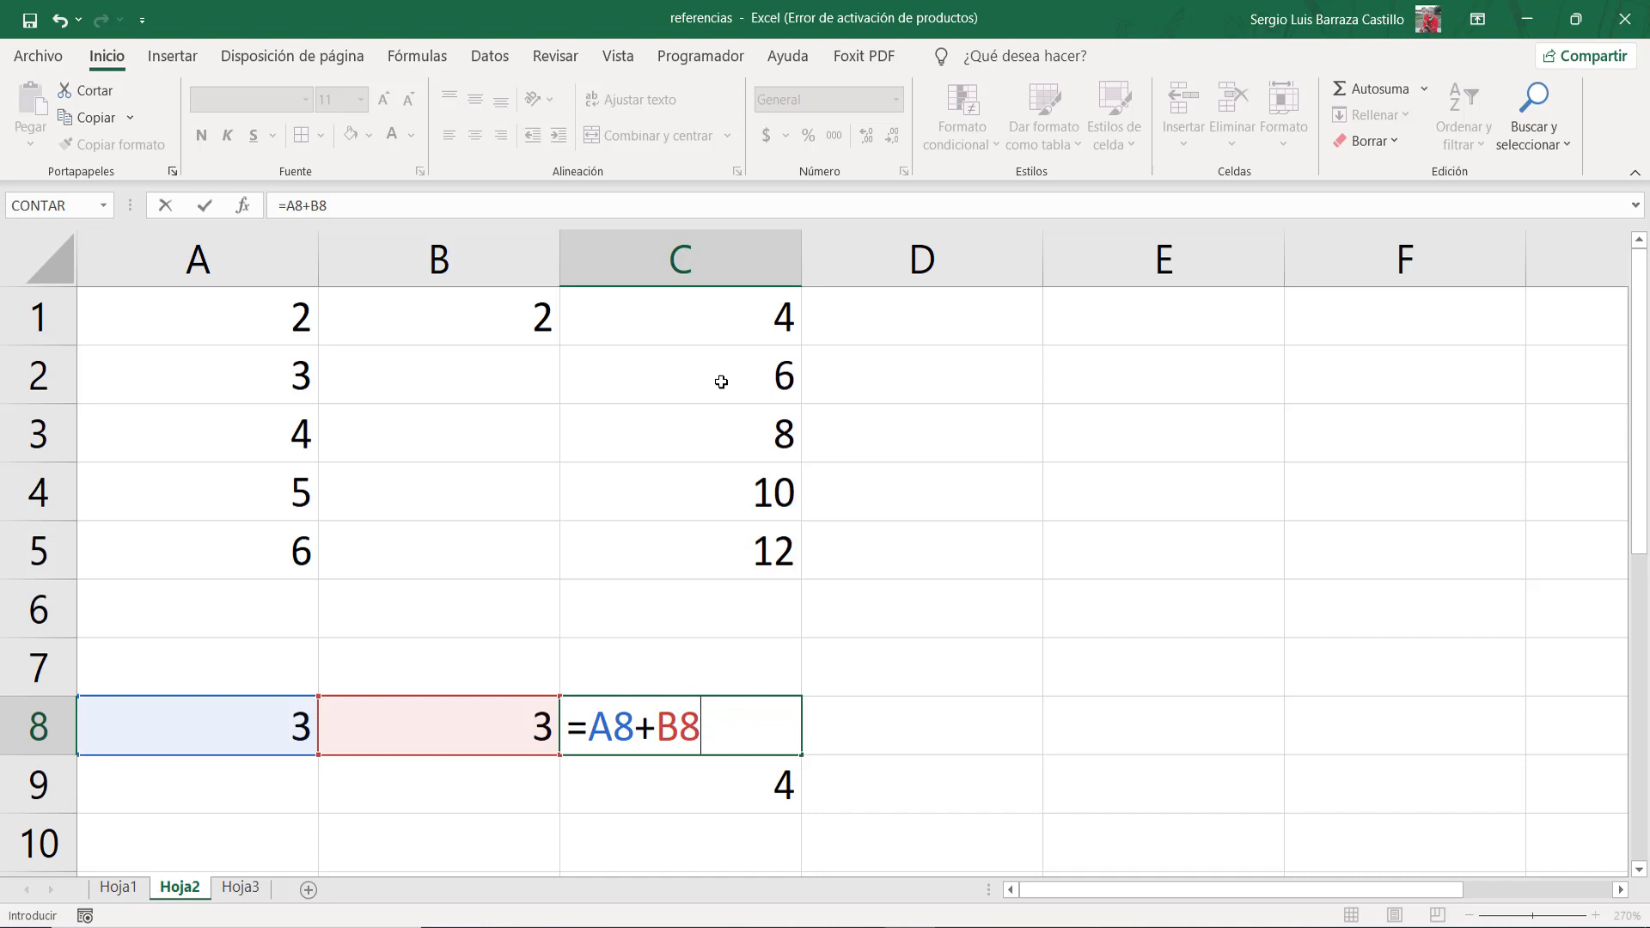
key(Return)
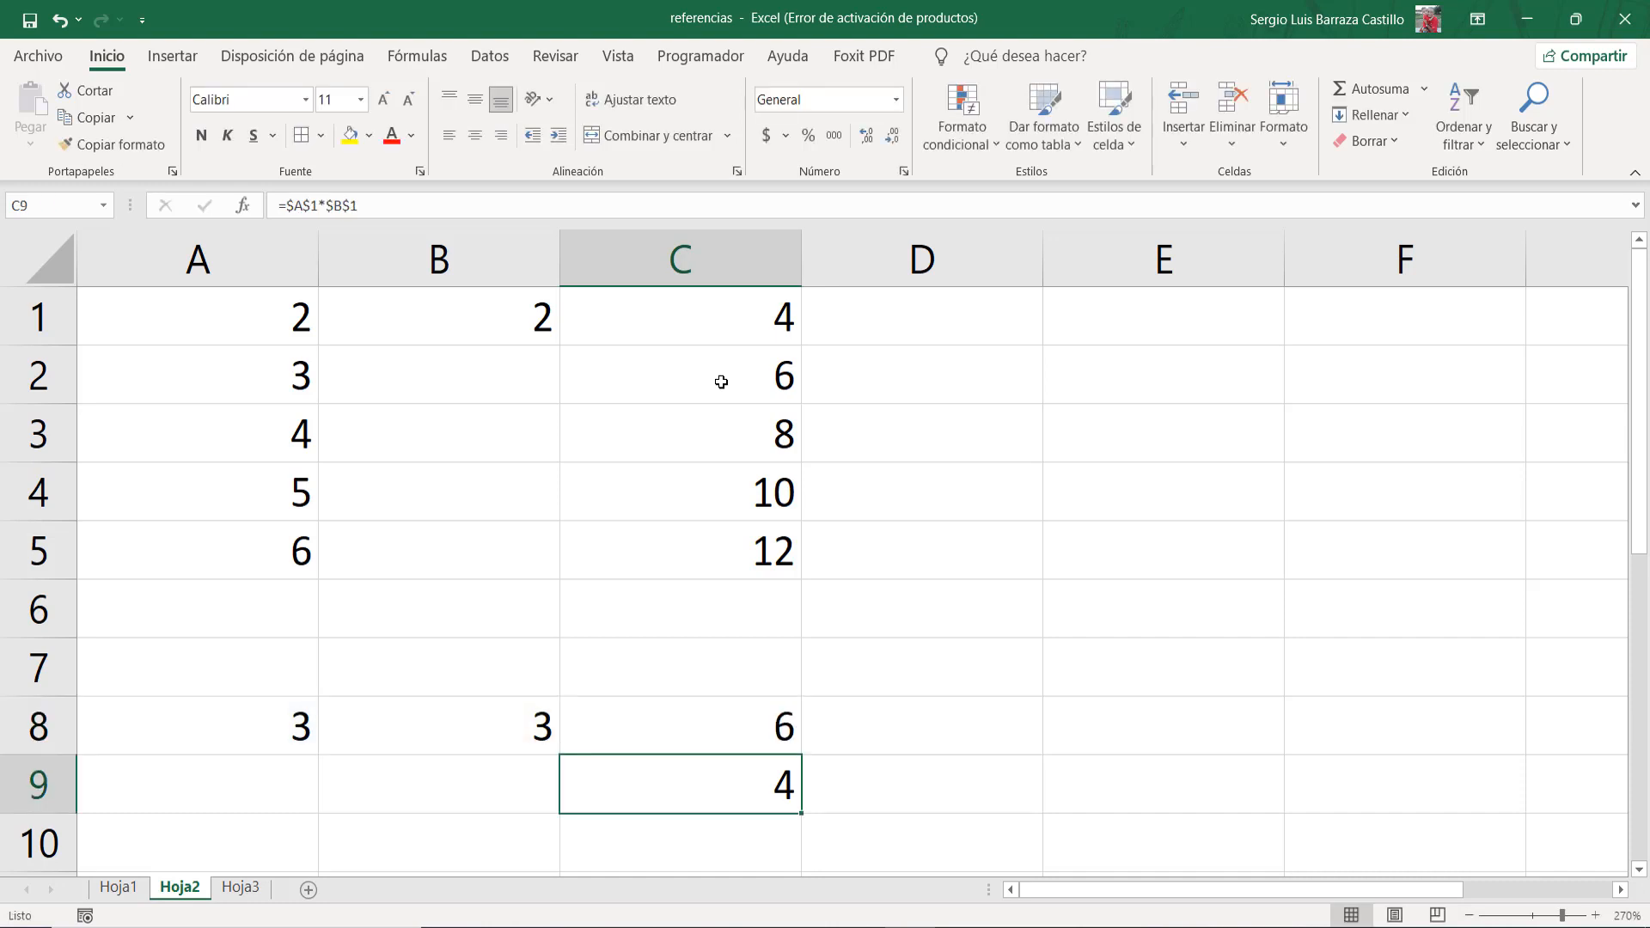
Step: Compare the relative references in C8's formula with the absolute references in C9's formula
key(Up)
key(F2)
key(Escape)
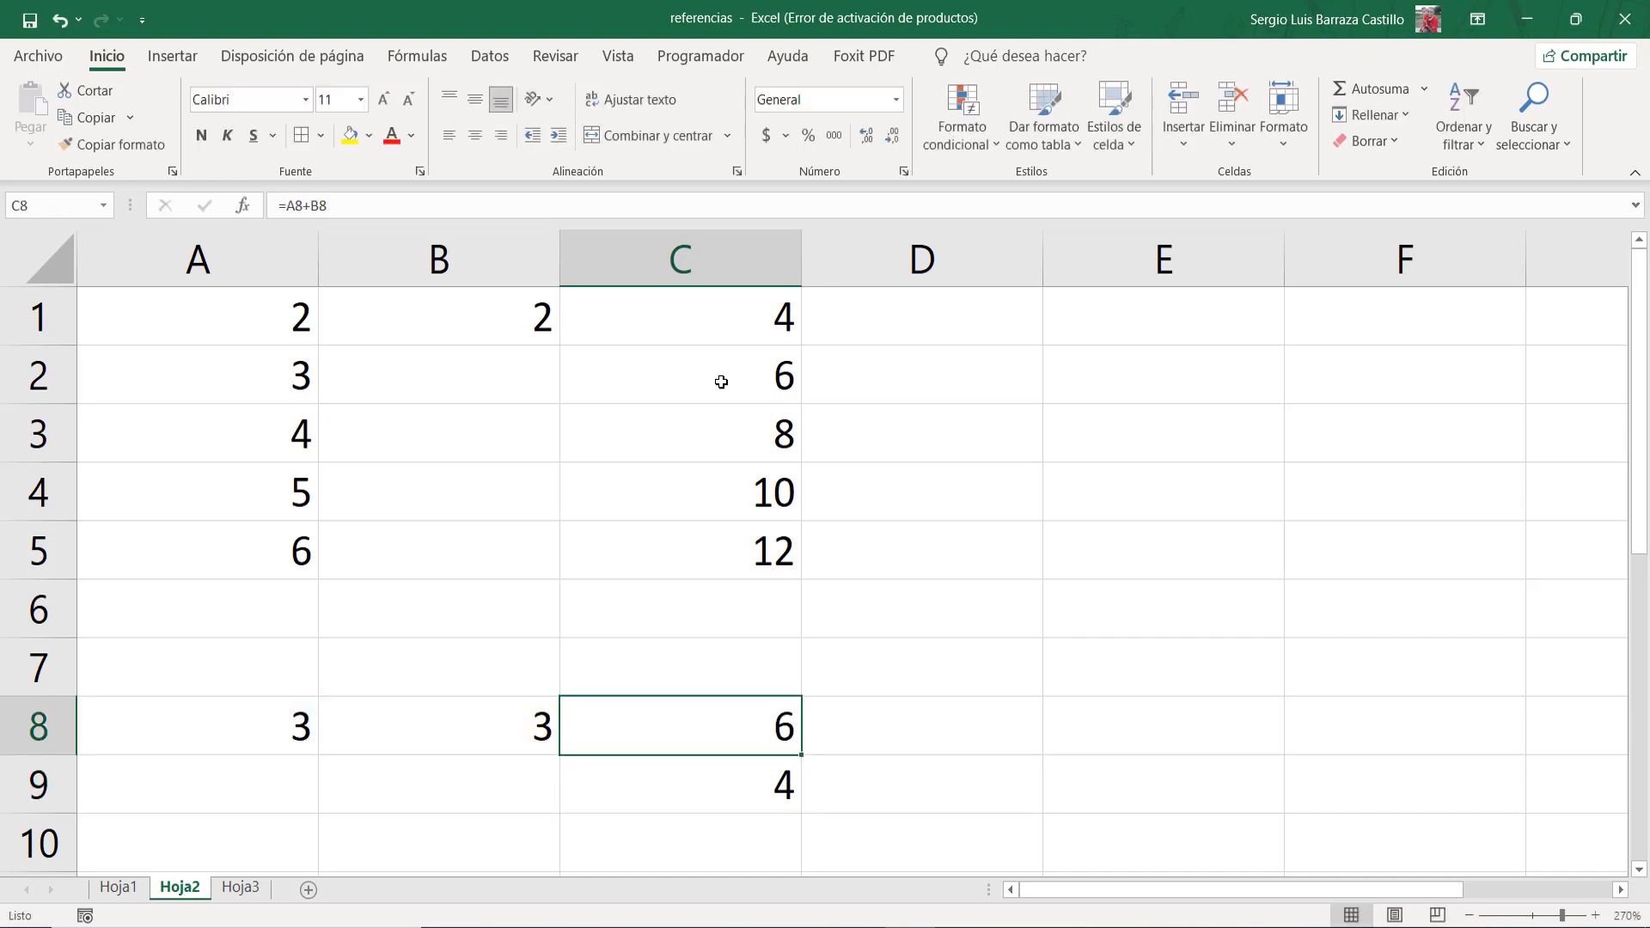
key(Down)
key(F2)
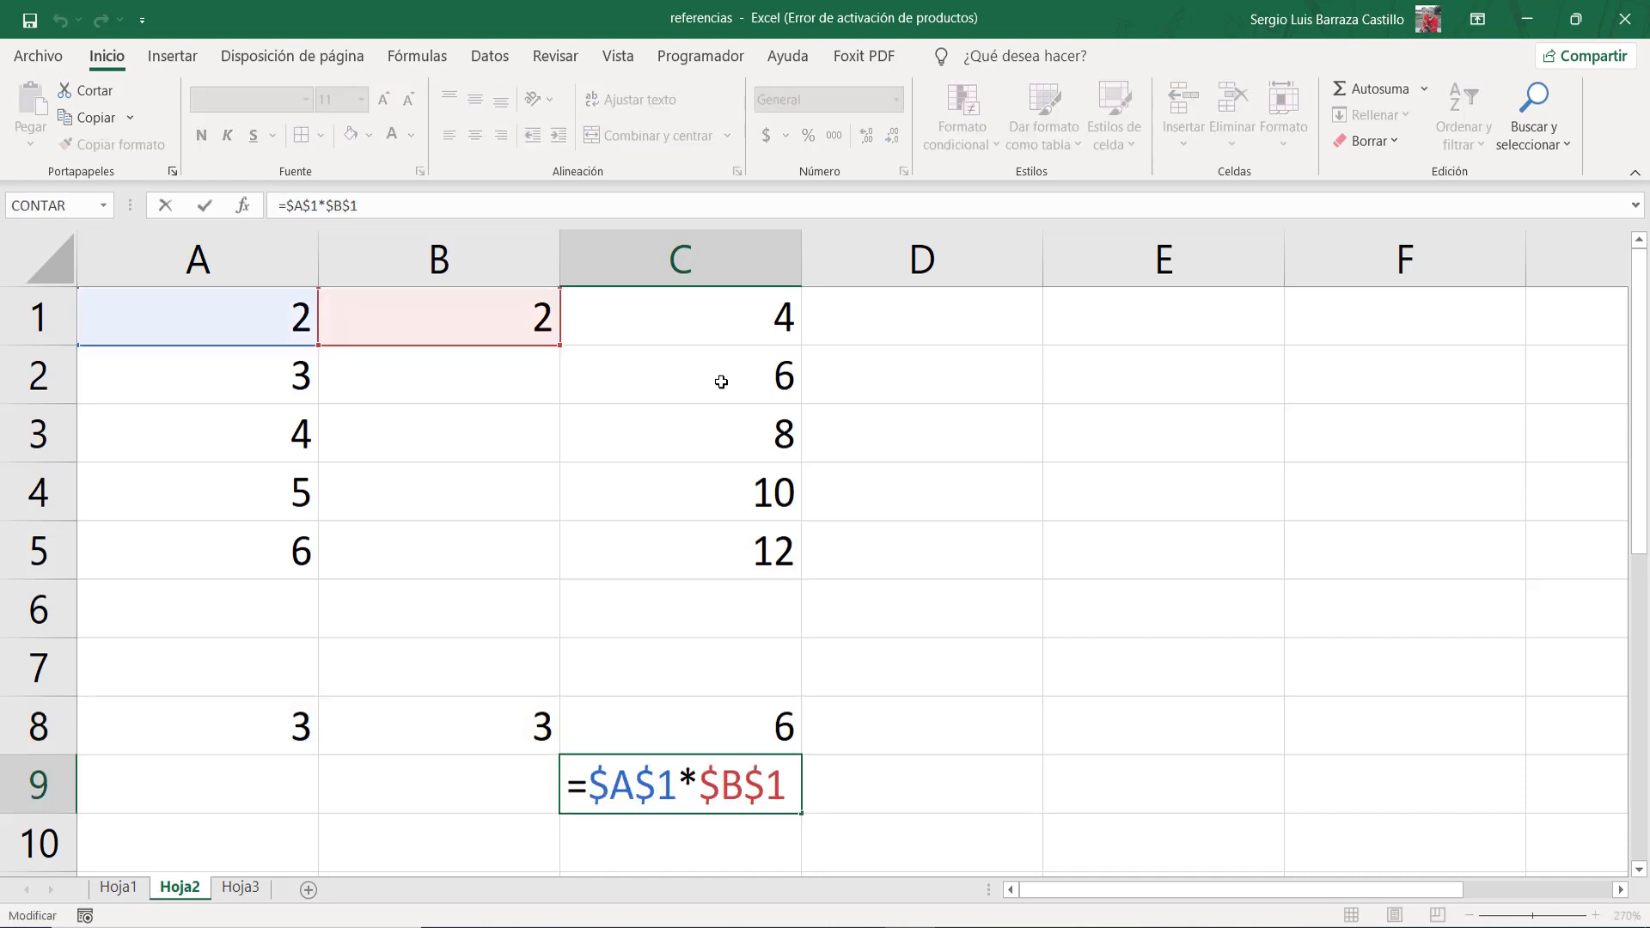
Step: Compare the cell references in the formulas of C8 and C5
key(Escape)
key(Up)
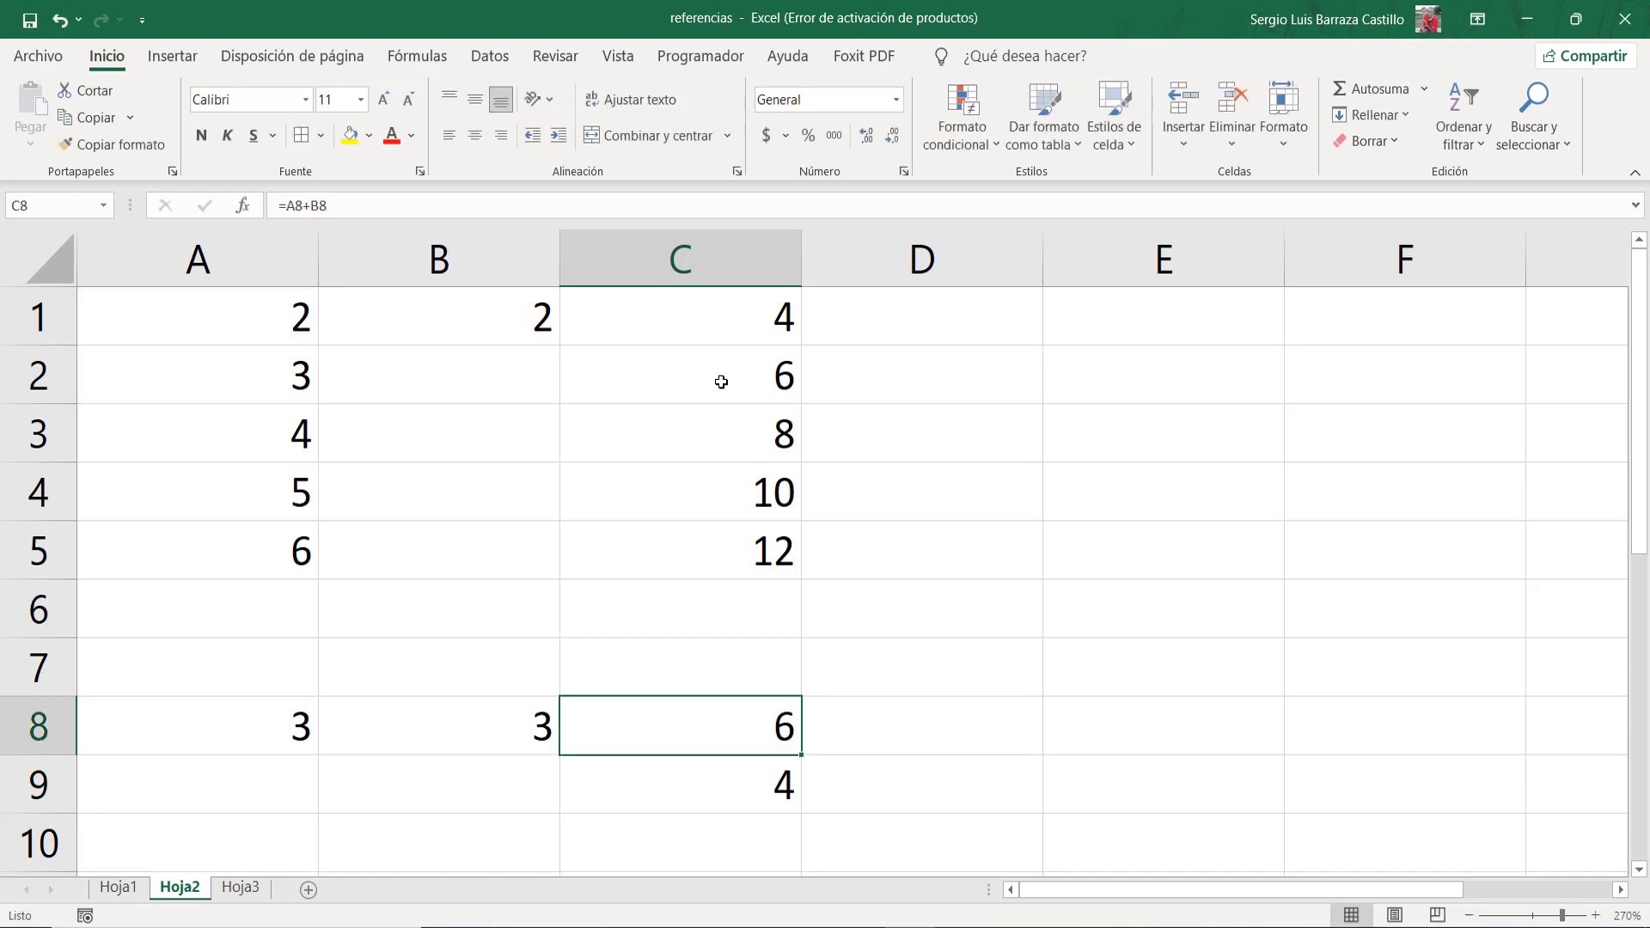
key(F2)
key(Escape)
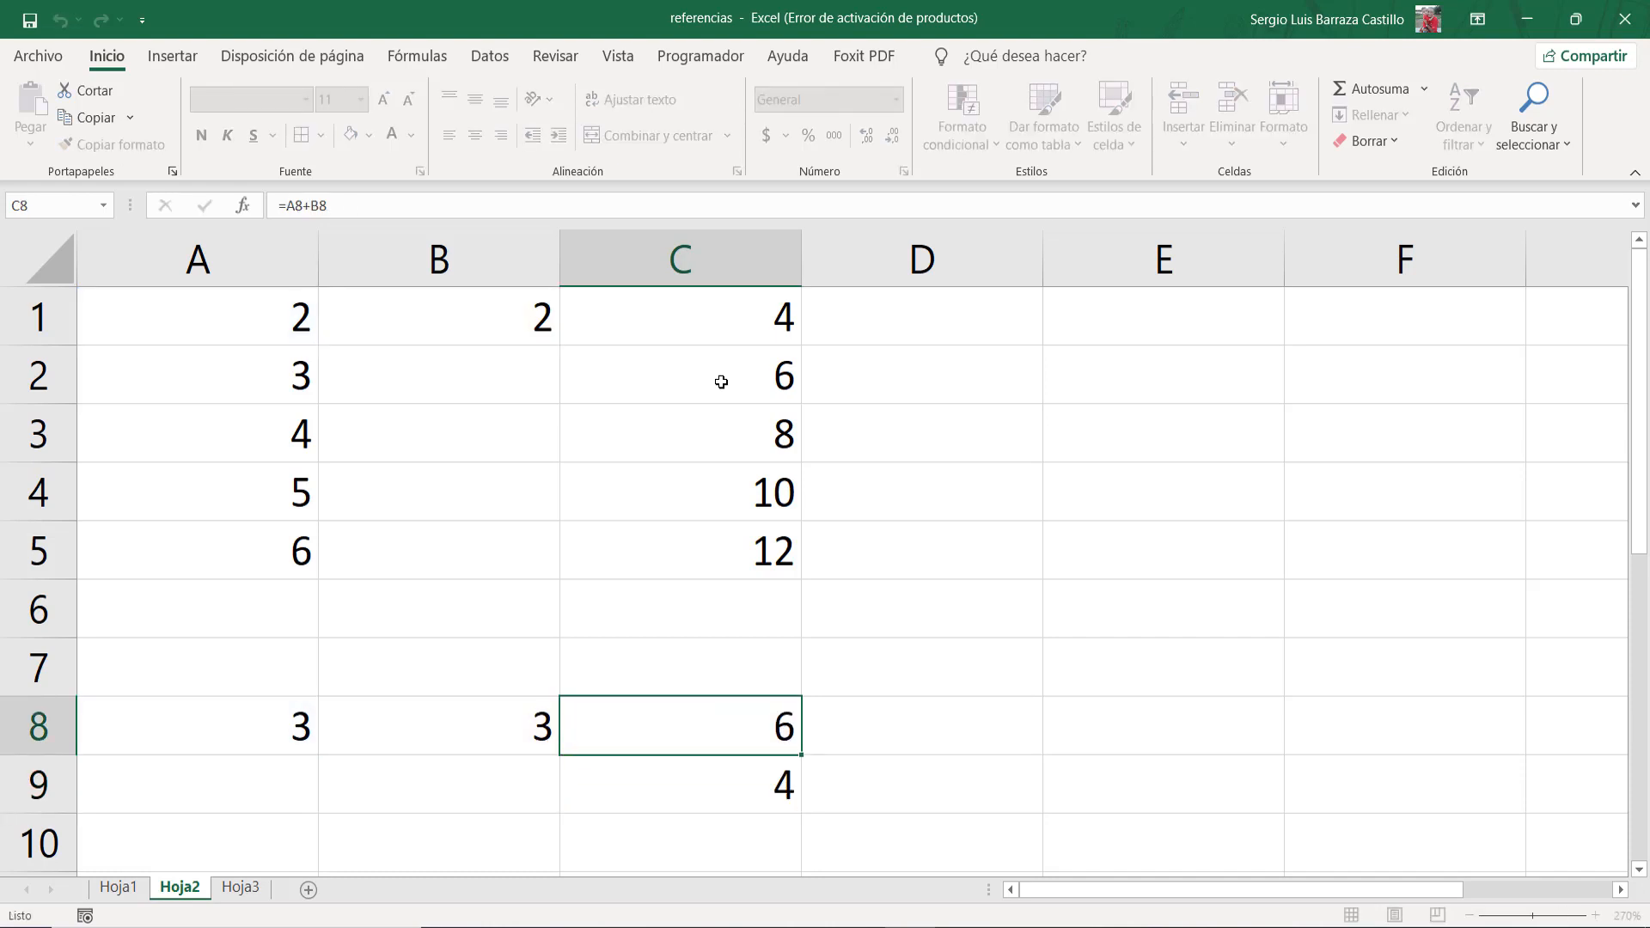
key(Up)
key(Up)
key(Up)
key(F2)
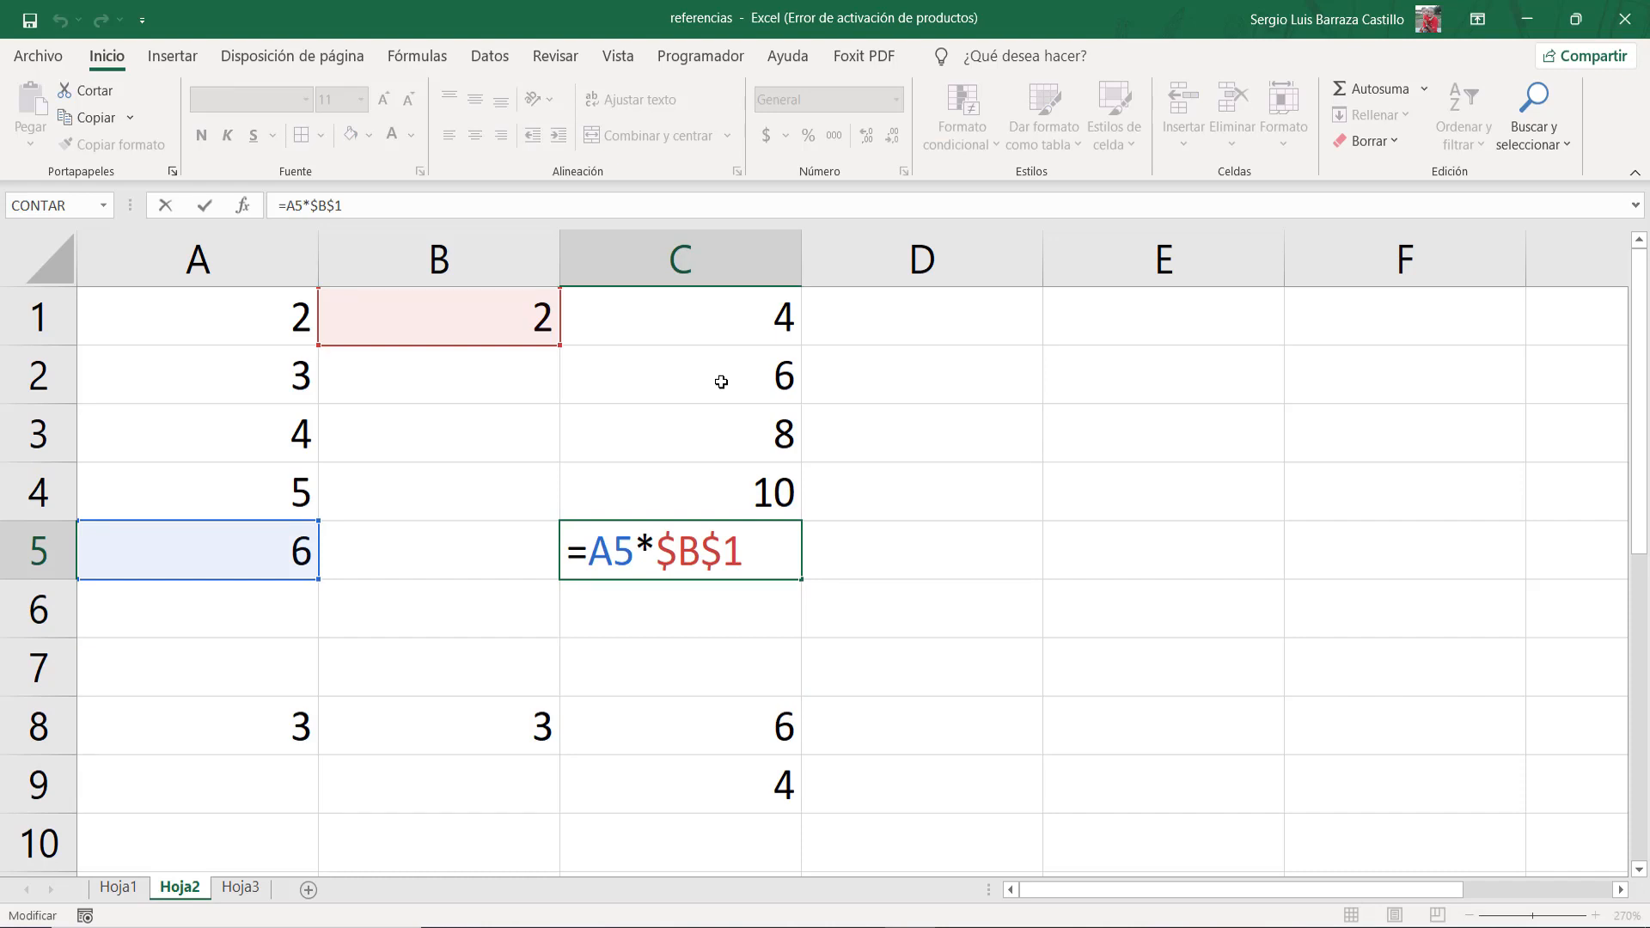
key(ctrl+Return)
key(Down)
key(Down)
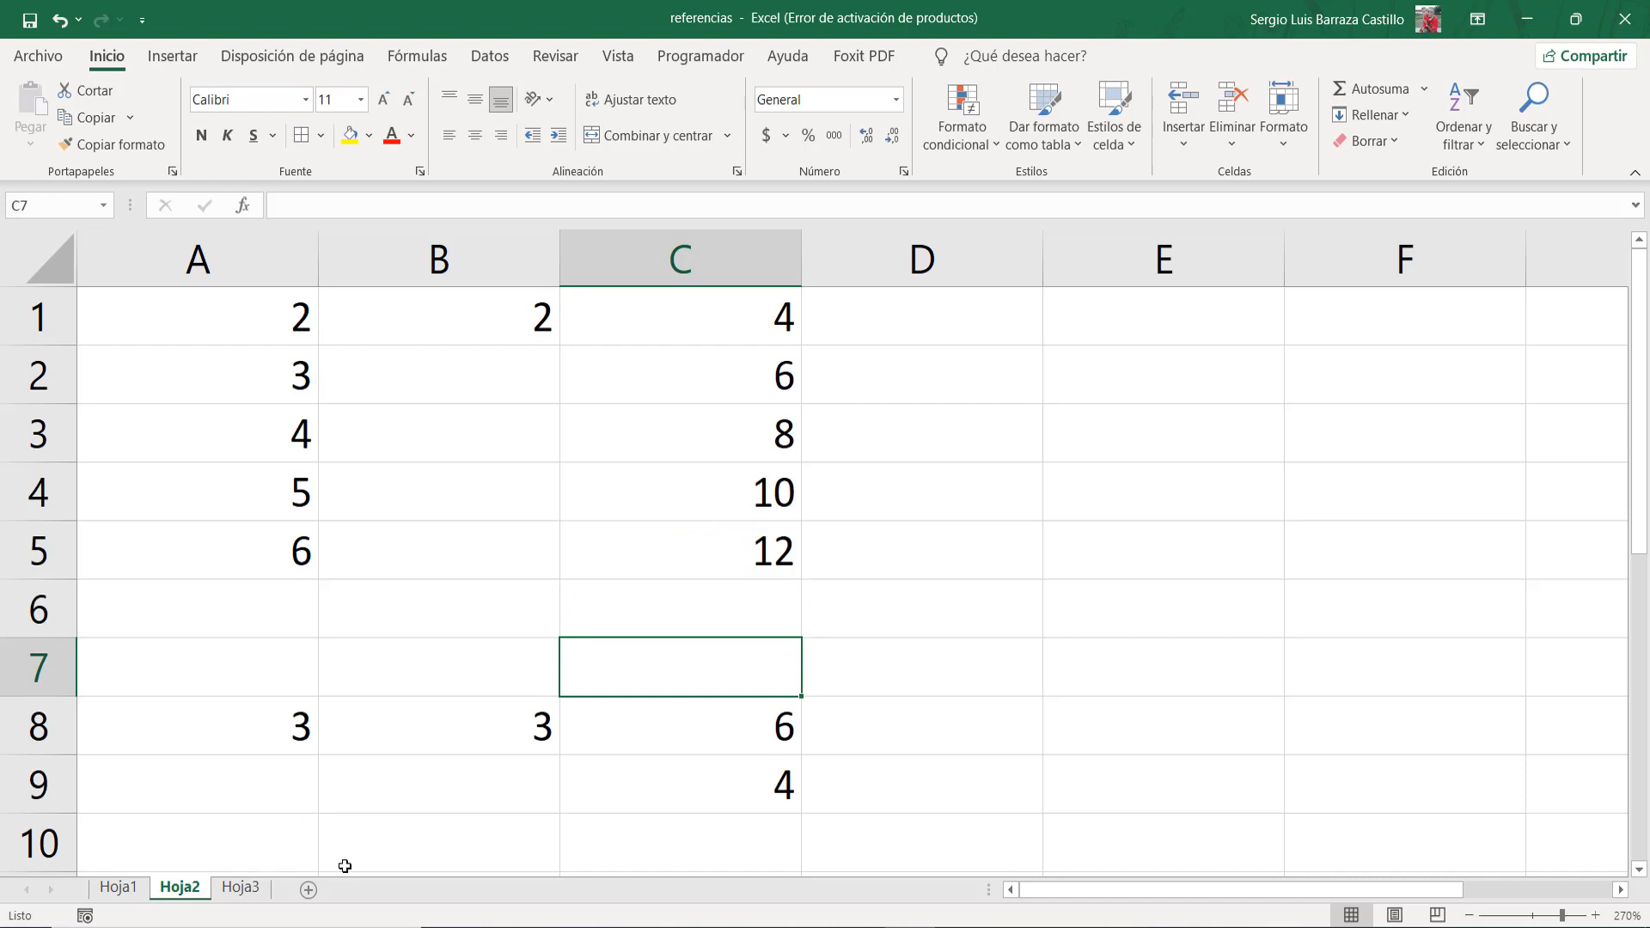
Step: Center the IVA percentage in cell D1 of sheet Hoja3
click(238, 888)
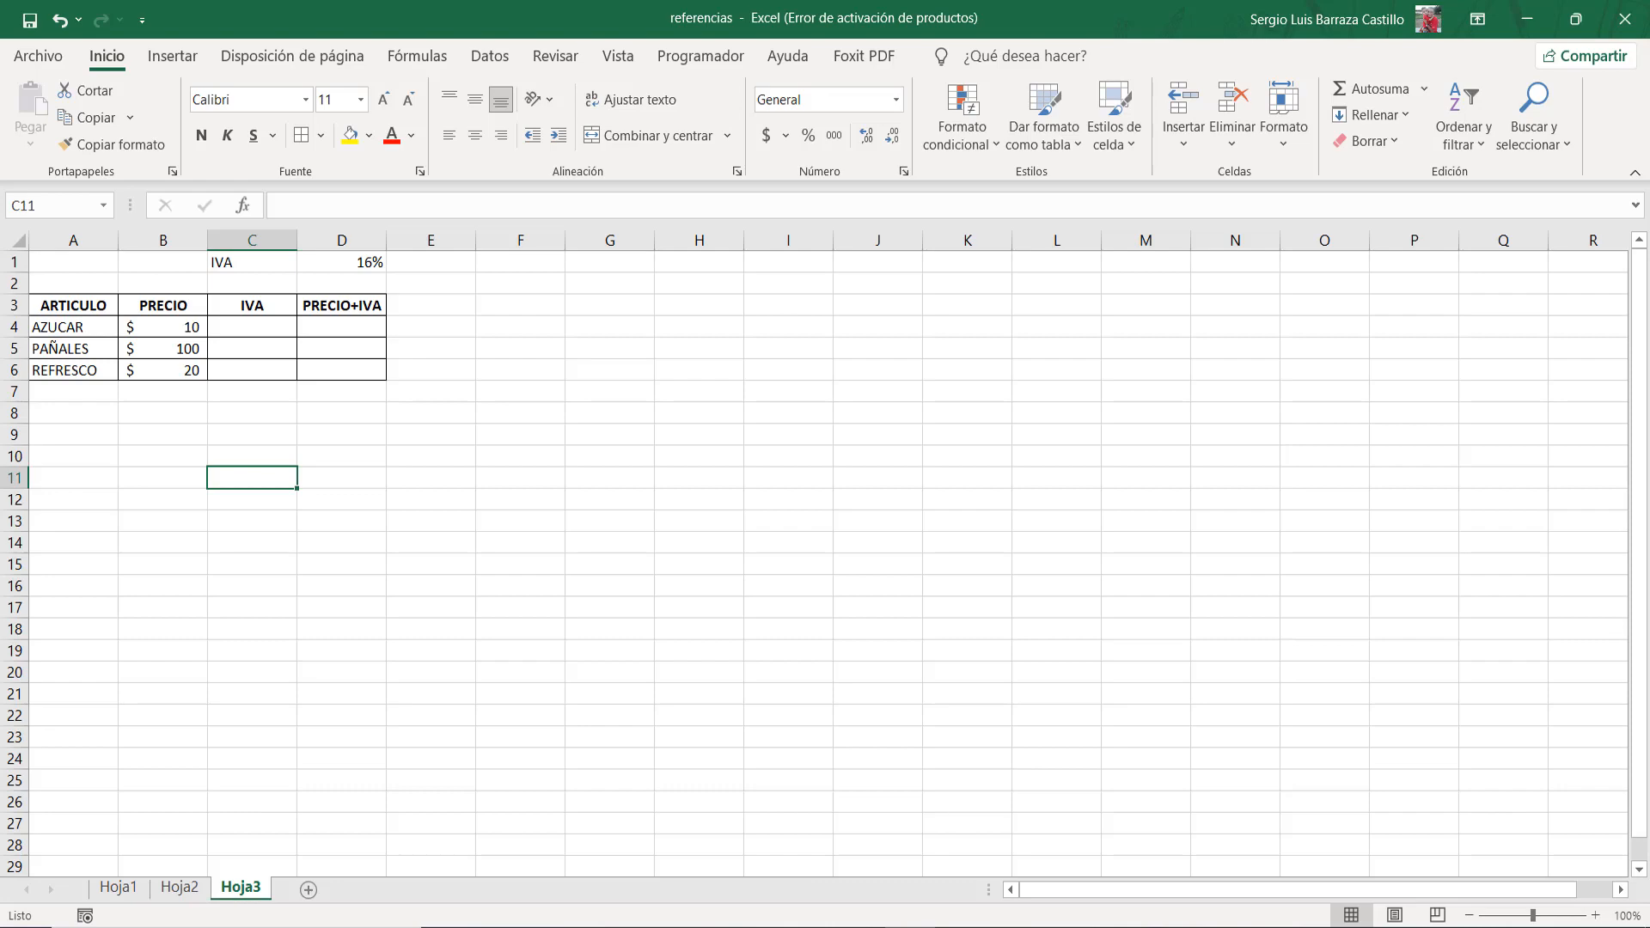
click(1594, 916)
click(1595, 916)
click(1595, 916)
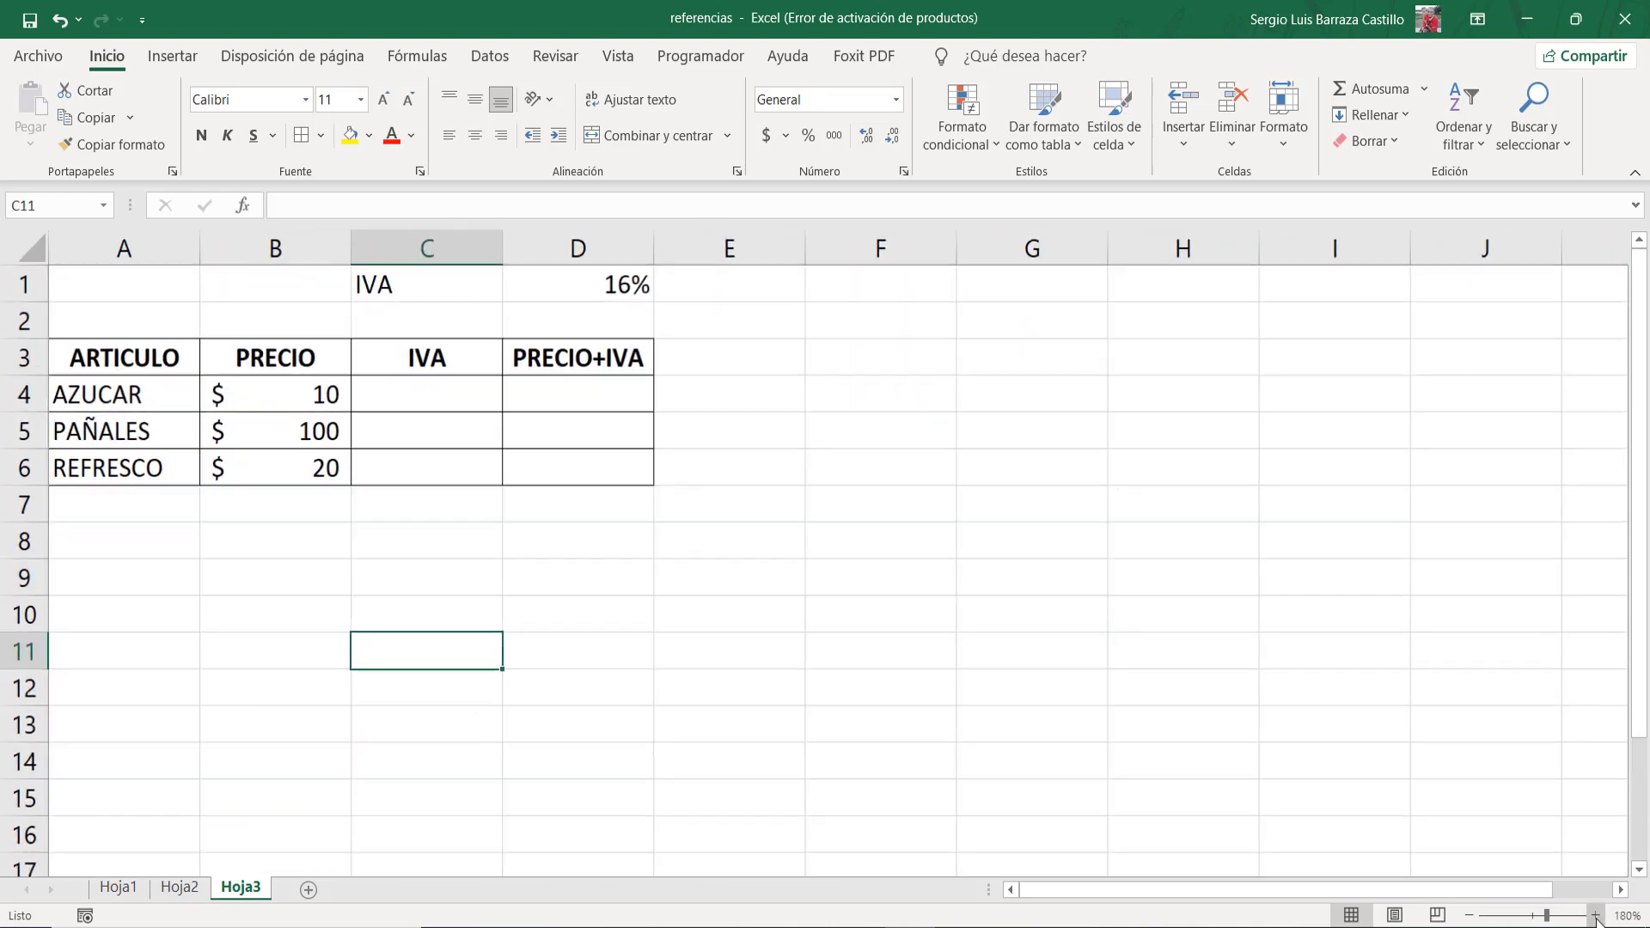
click(1595, 916)
click(1595, 916)
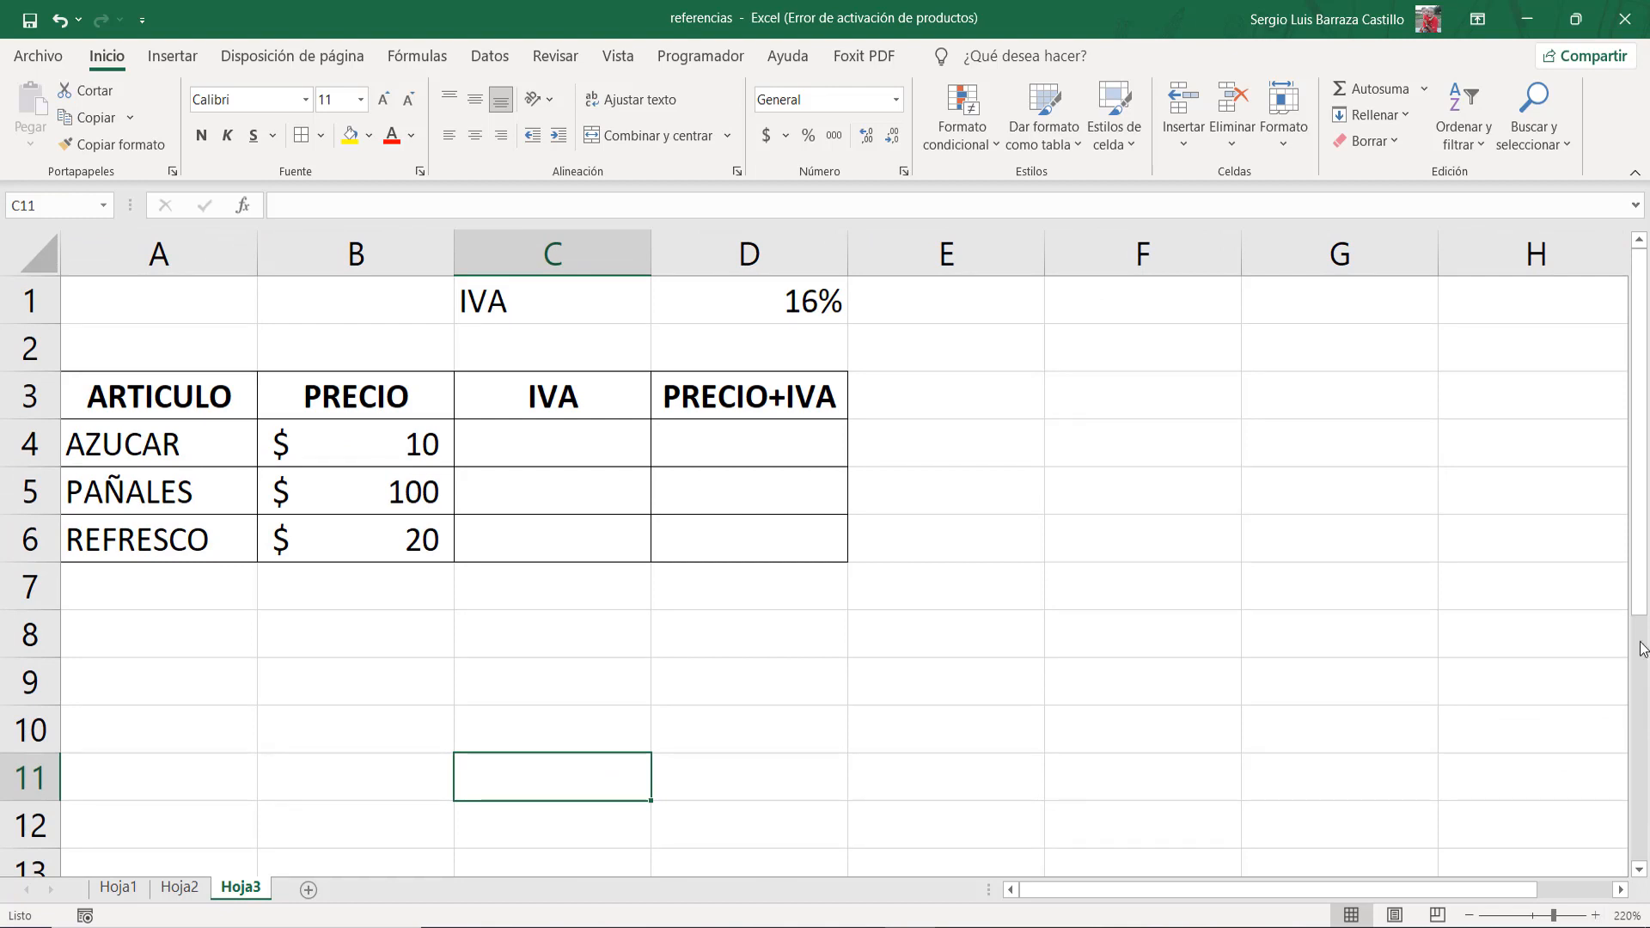
click(787, 309)
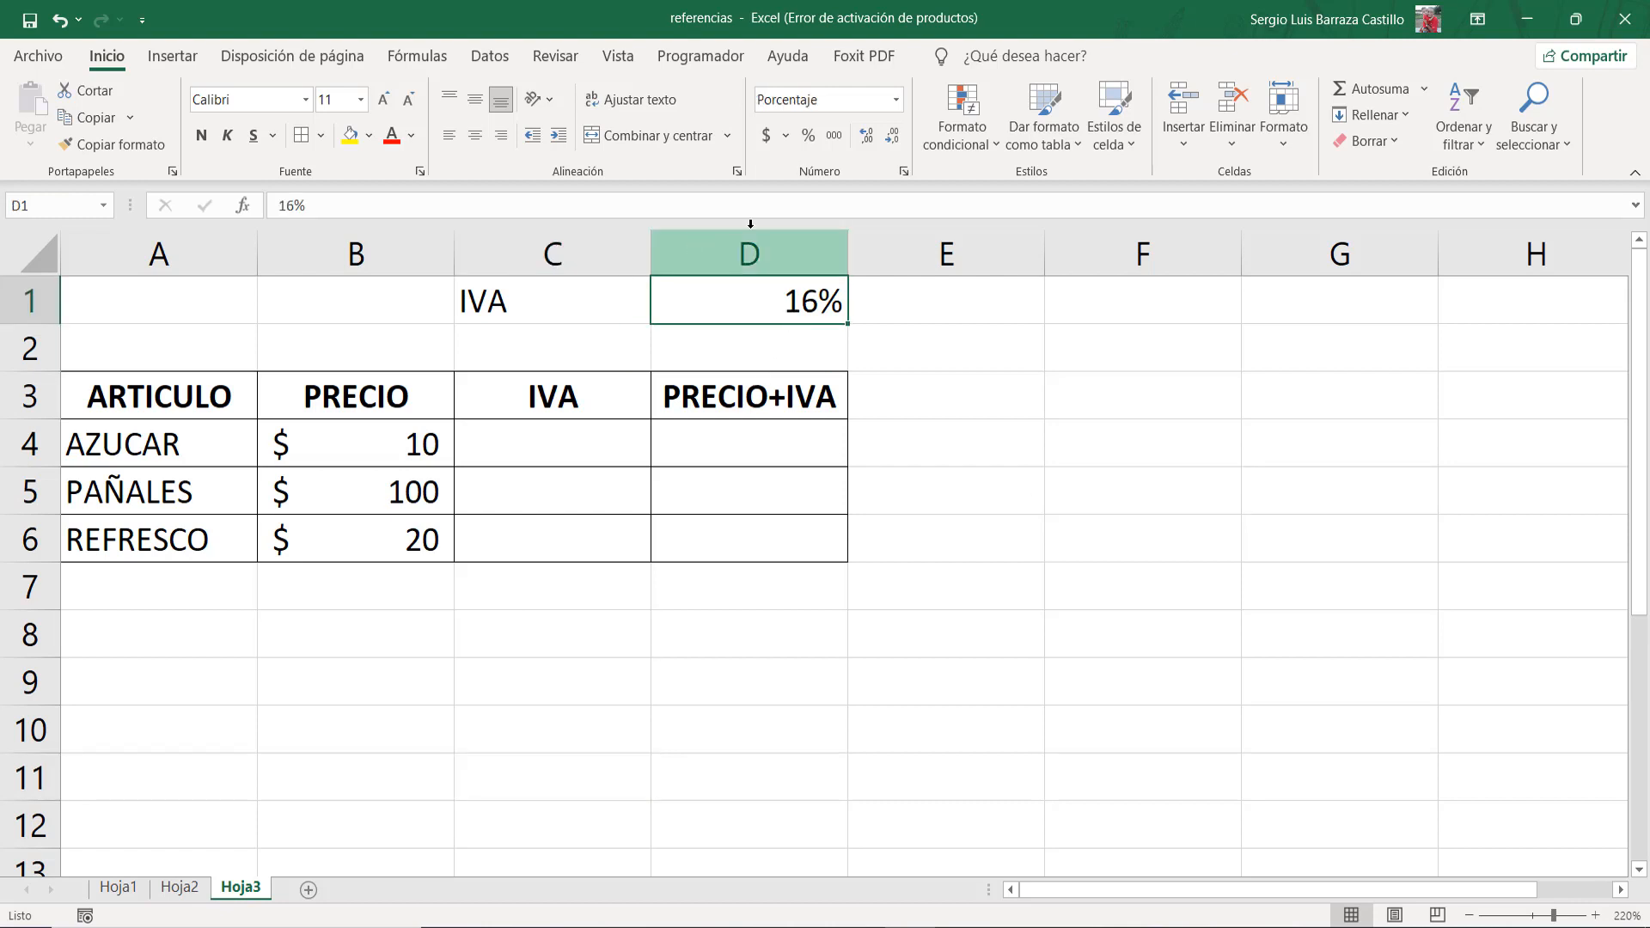
click(474, 135)
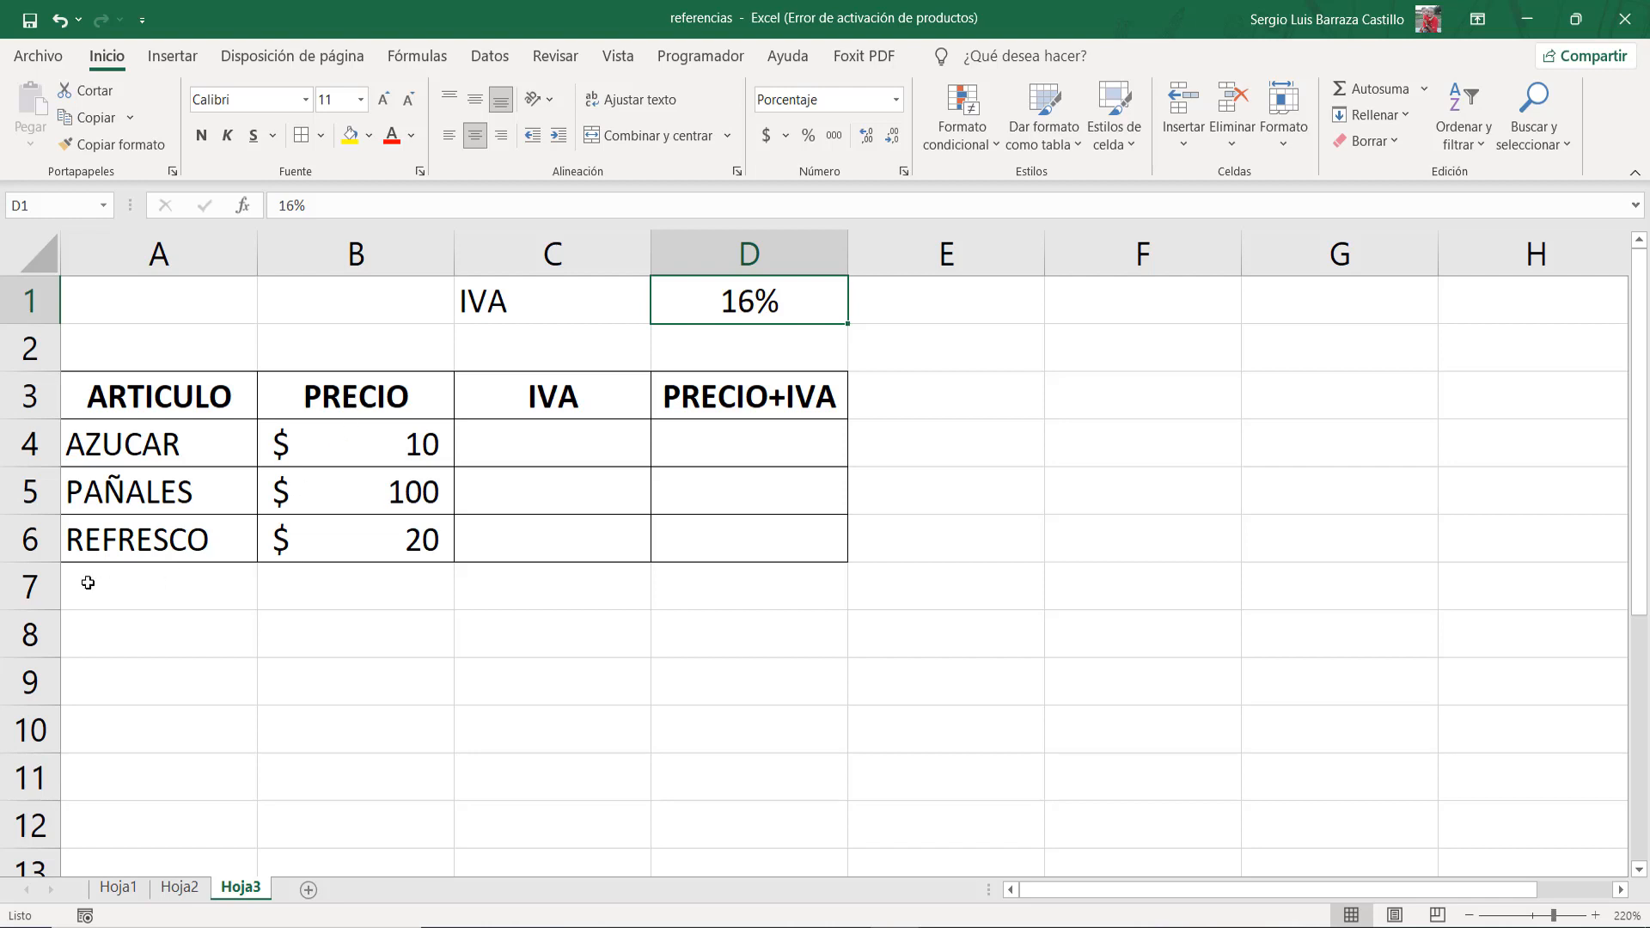
Step: Calculate the IVA for AZUCAR by entering the formula =B4*D1 in C4
click(532, 449)
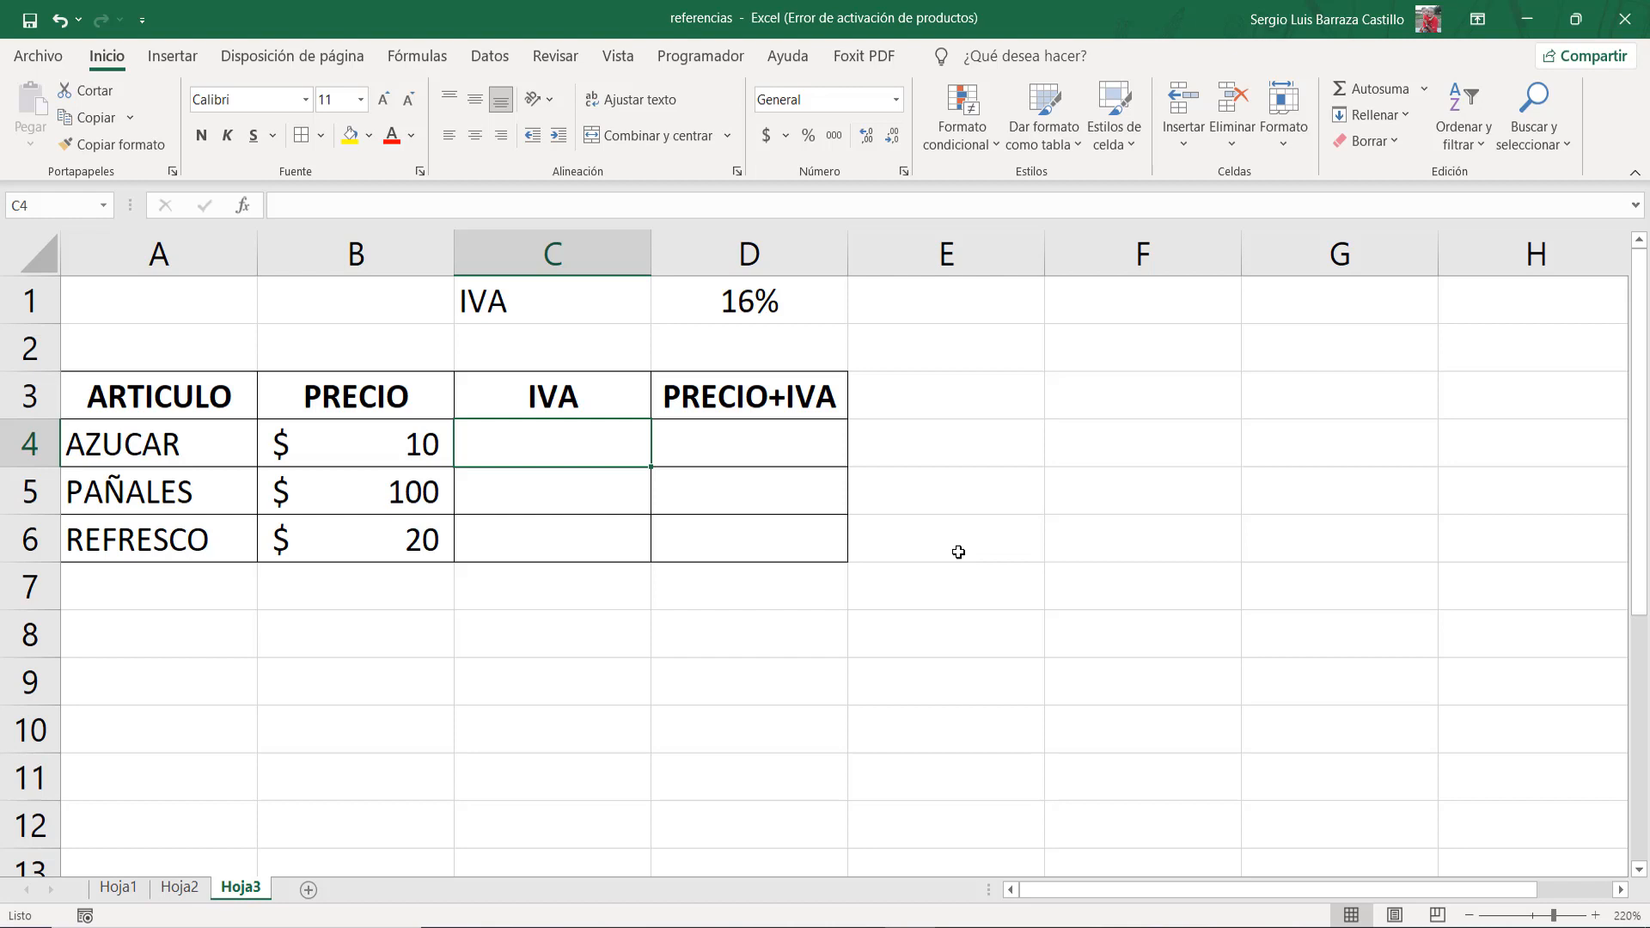
text(=)
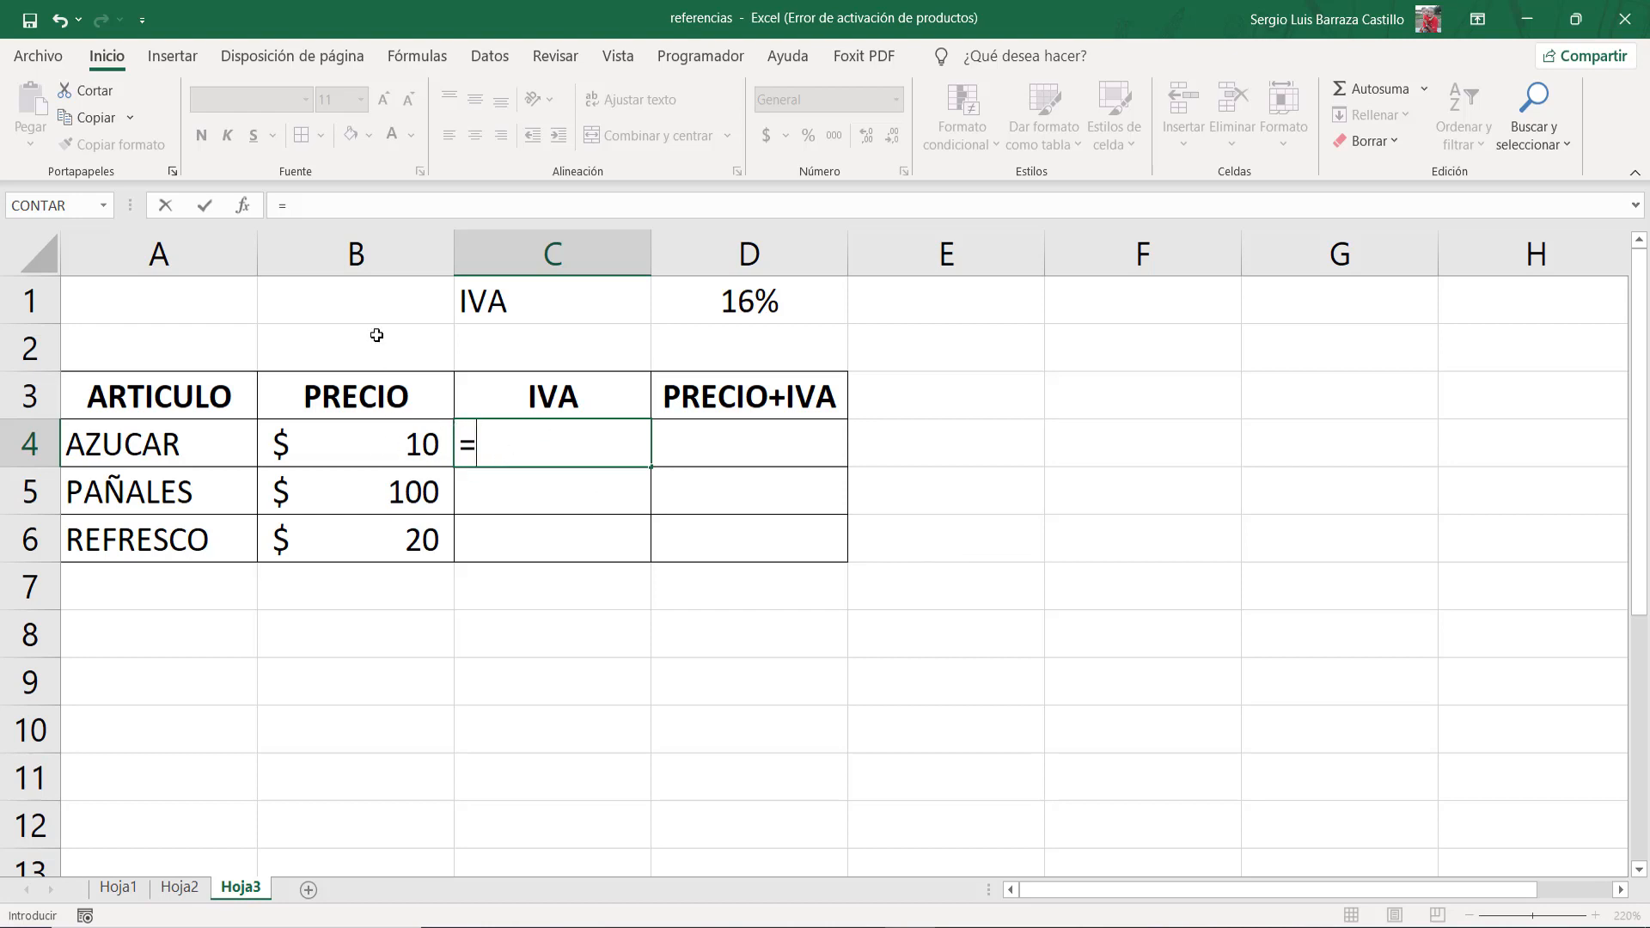
click(397, 449)
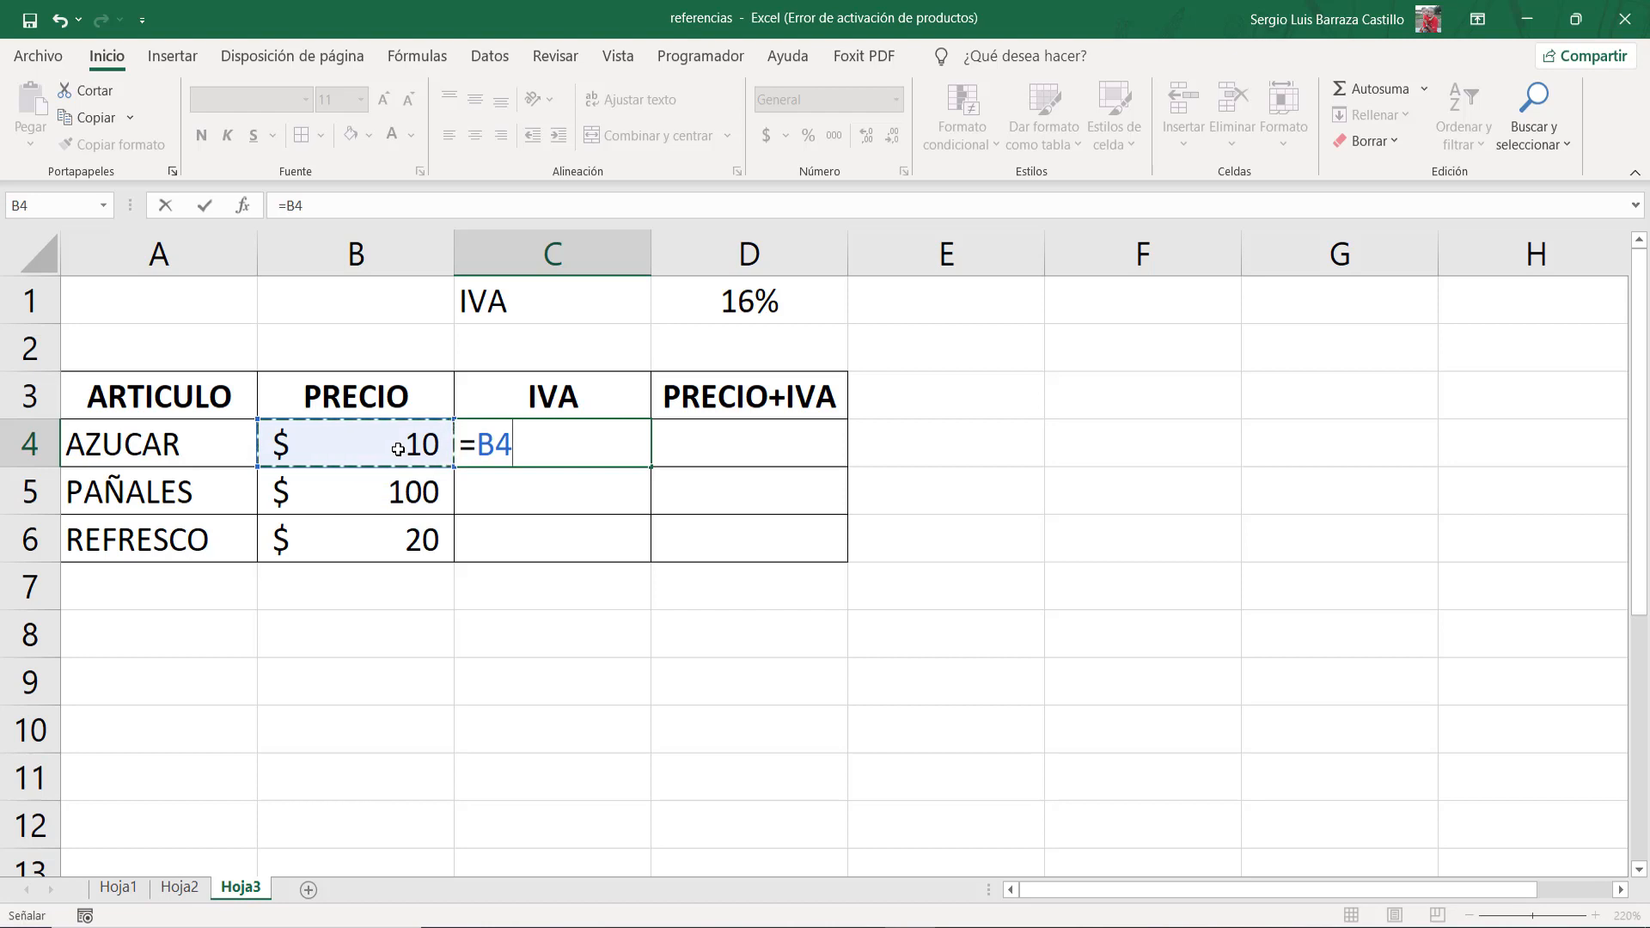
text(*)
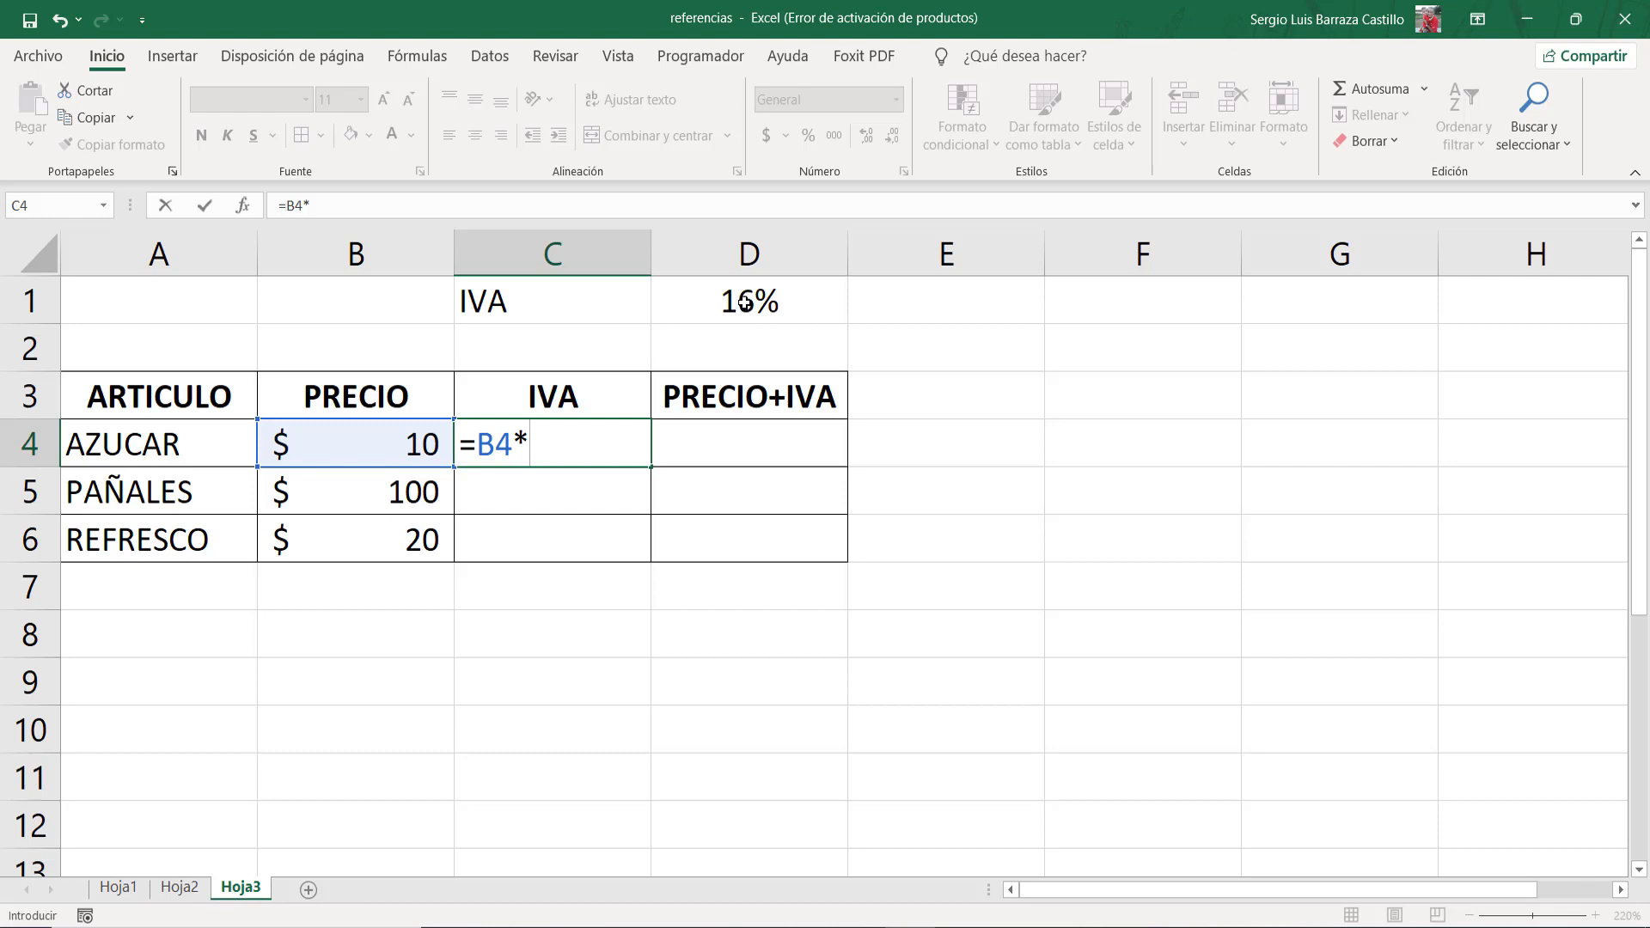
click(744, 300)
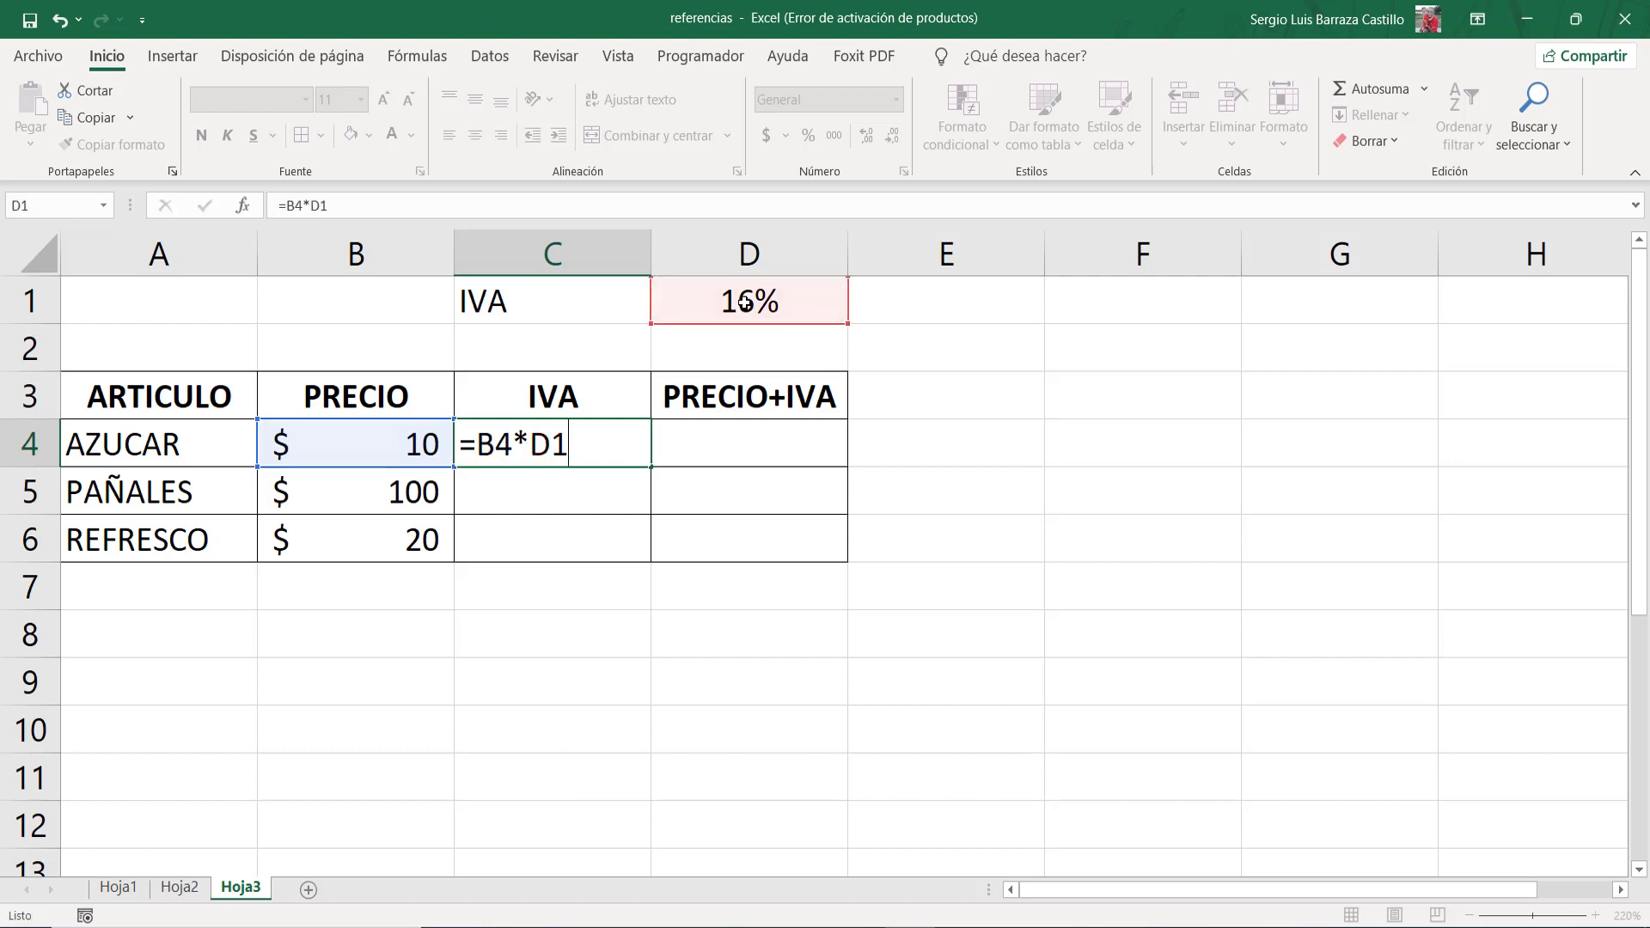
key(Return)
key(Up)
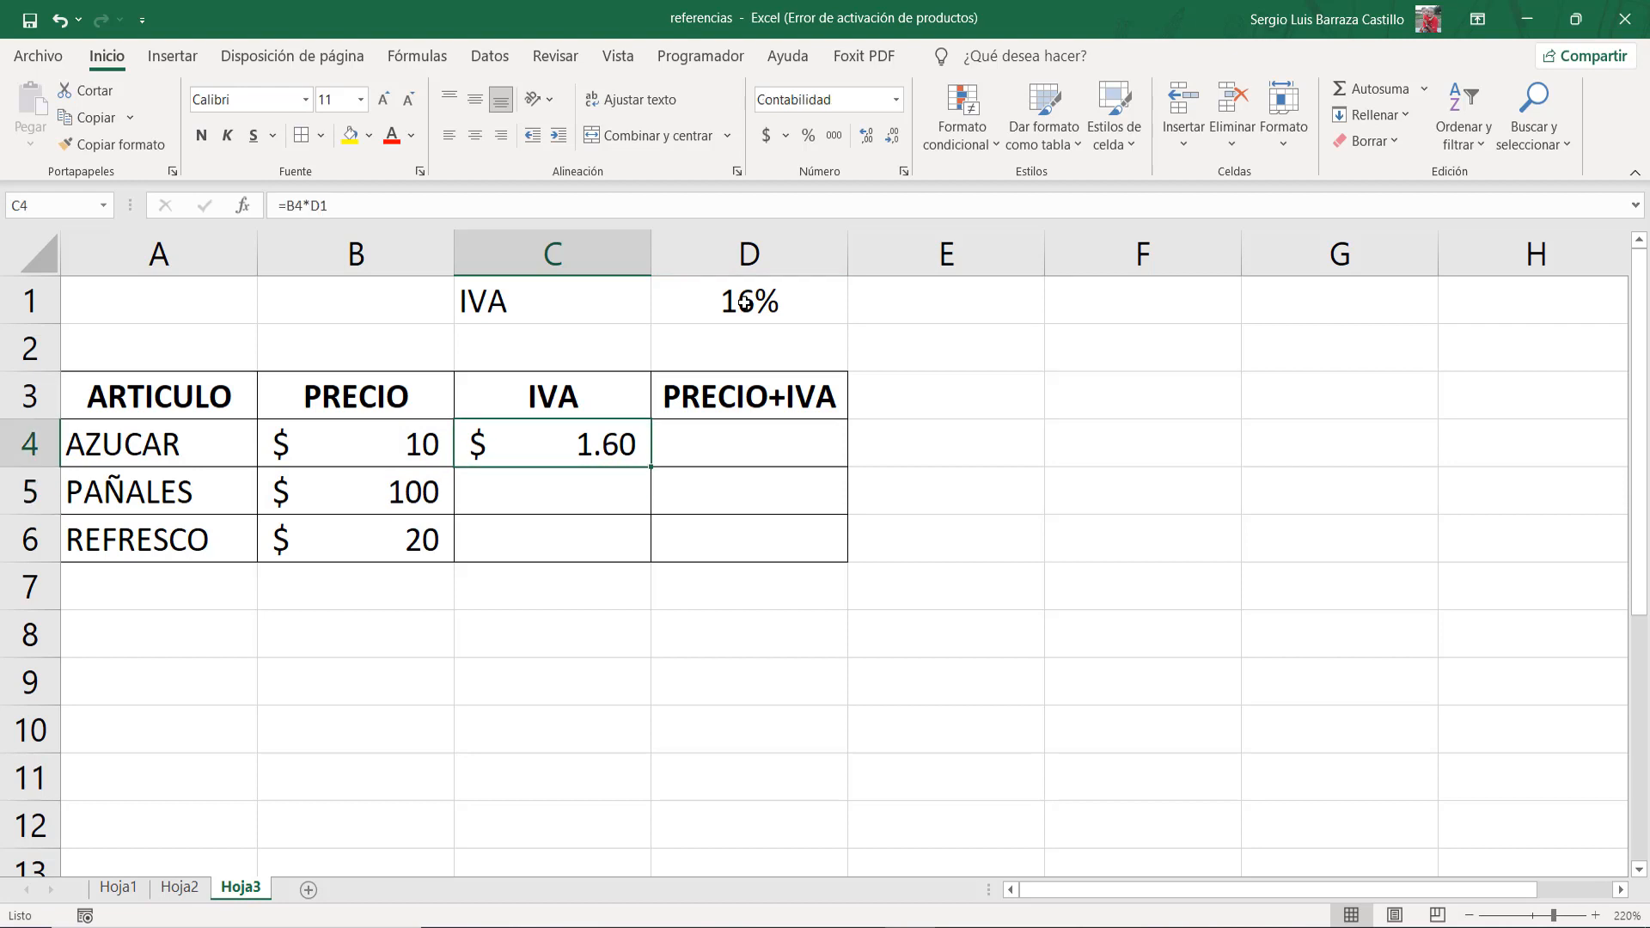
Step: Copy C4's formula with its relative references into C5 and inspect which cells the copy uses
key(F2)
key(Escape)
key(Up)
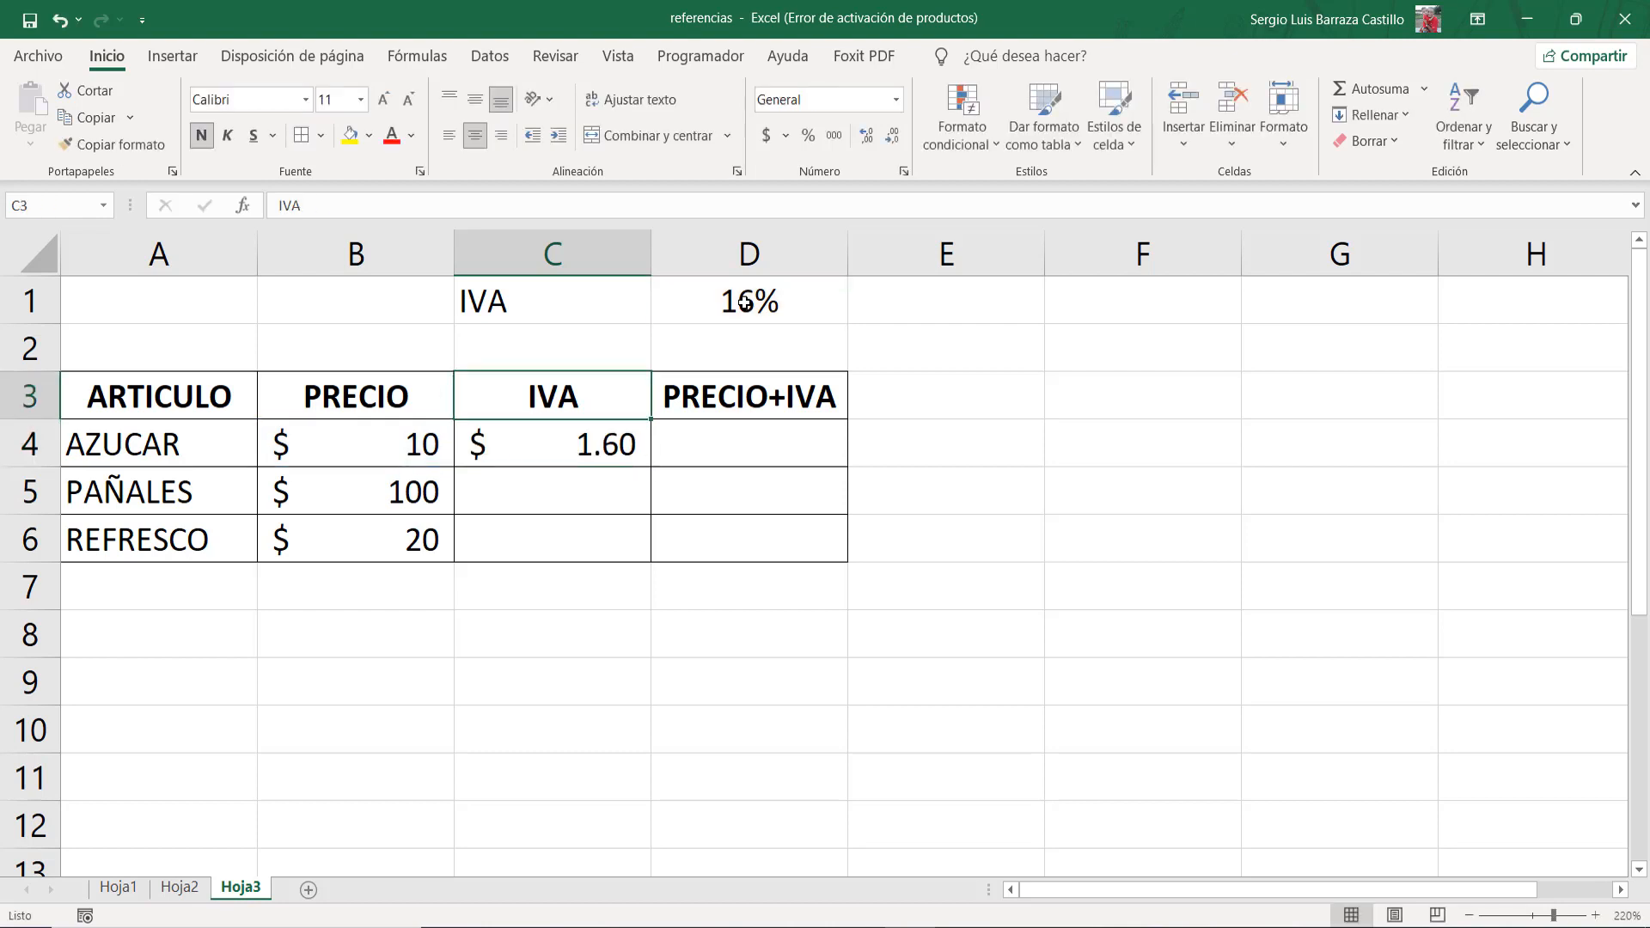
key(Down)
key(ctrl+c)
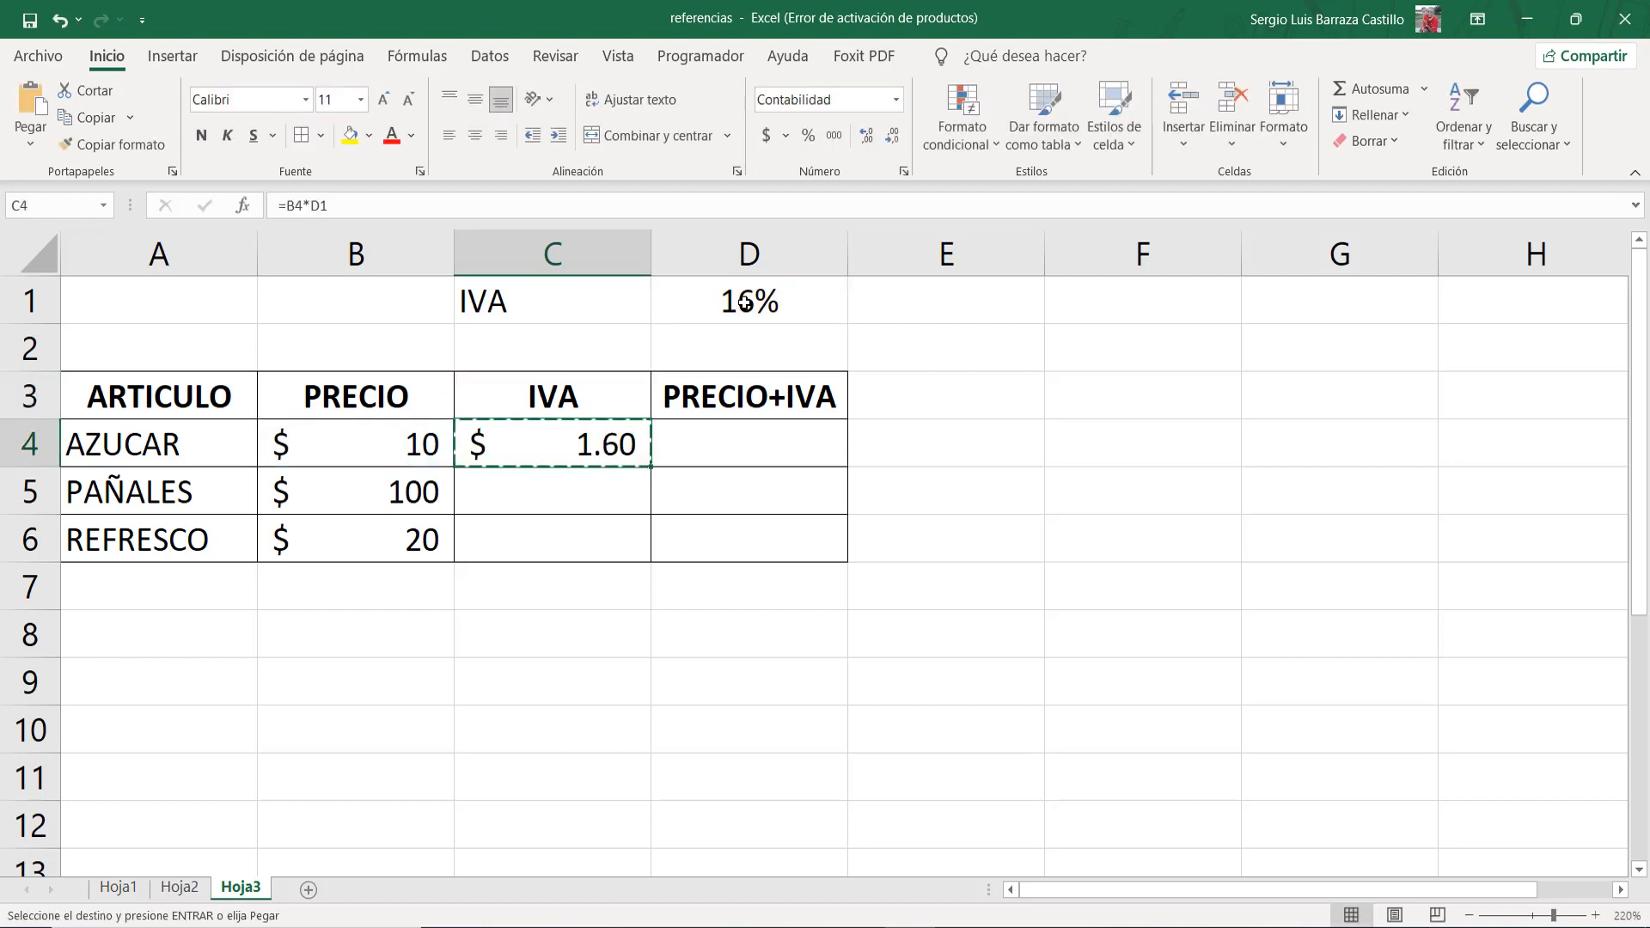
key(Down)
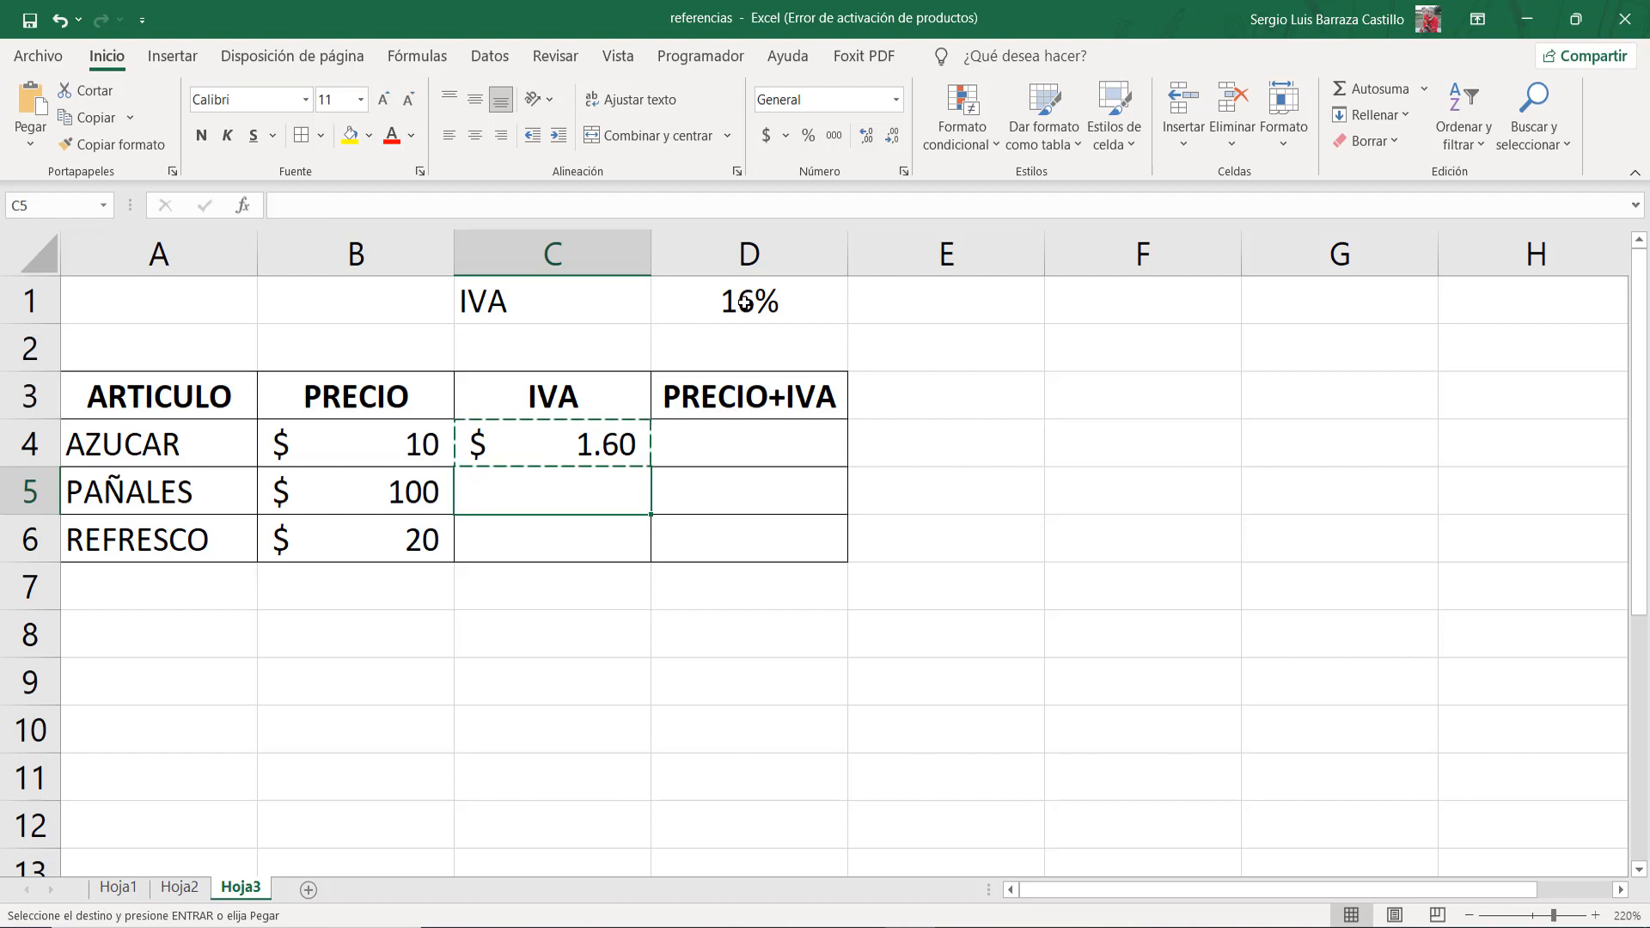
key(ctrl+v)
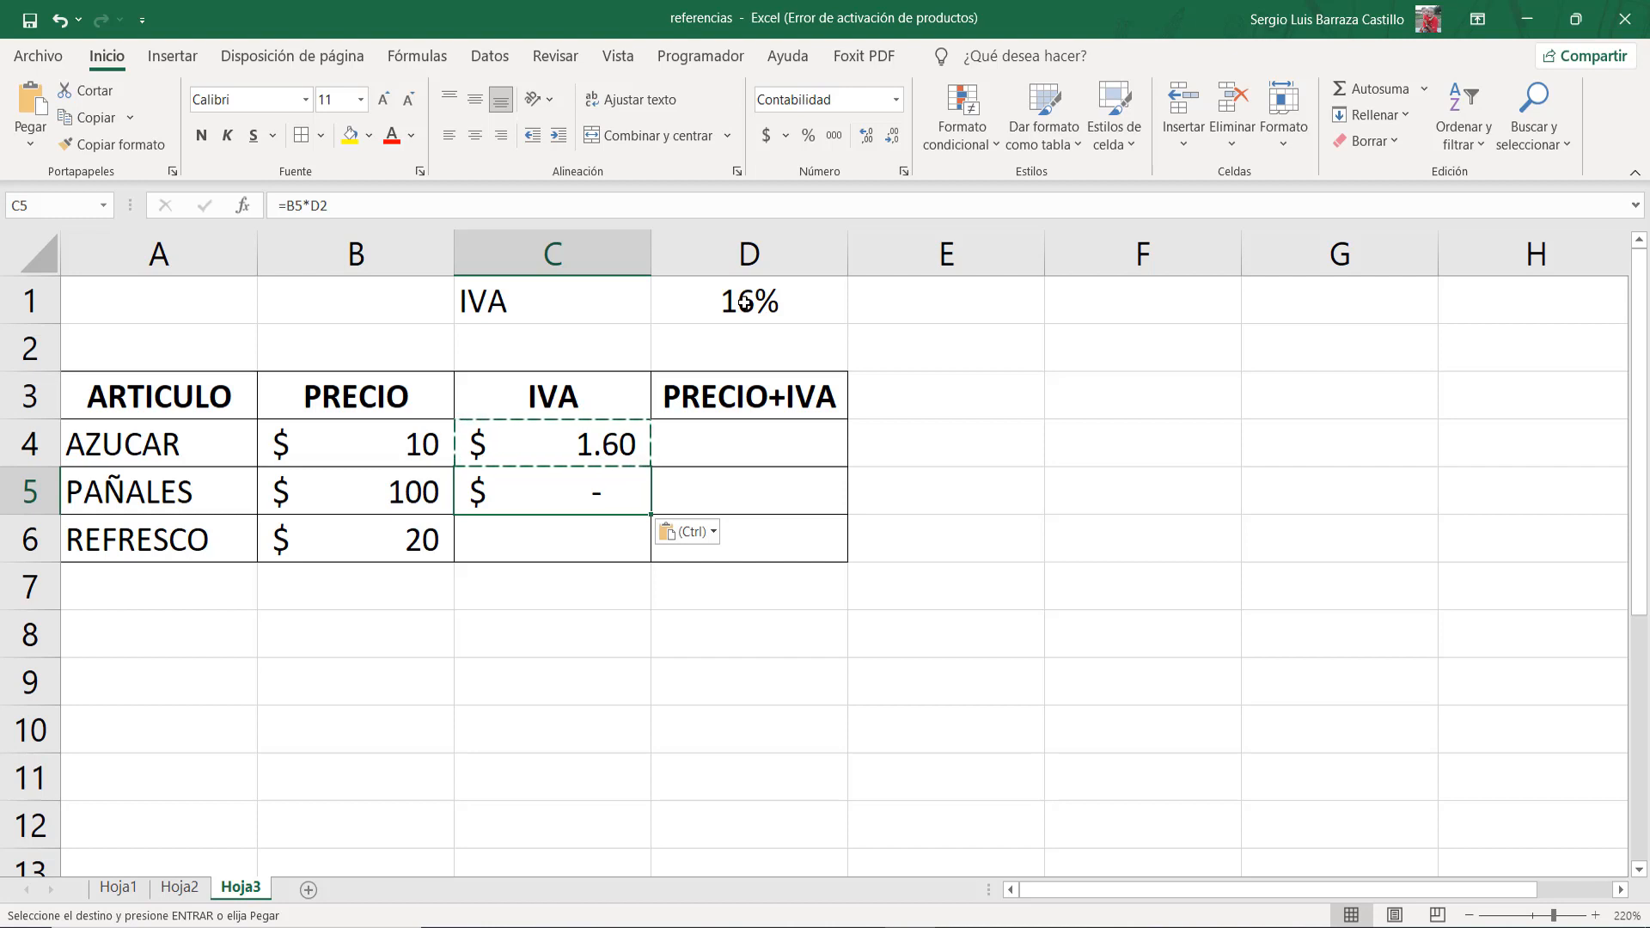
key(F2)
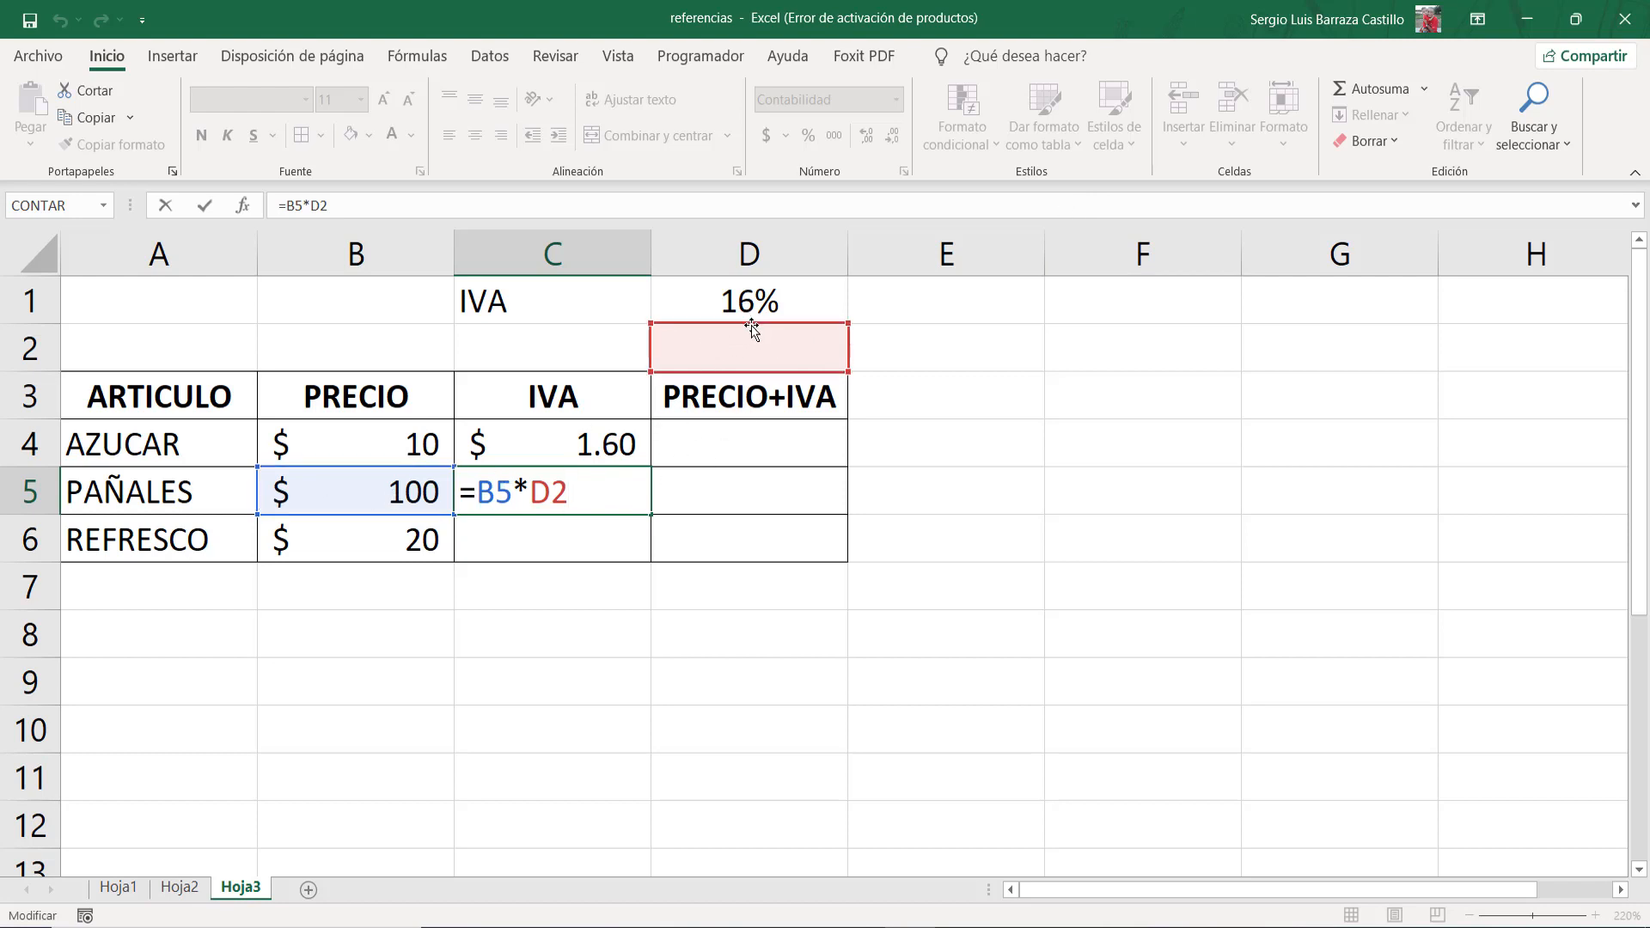
key(Return)
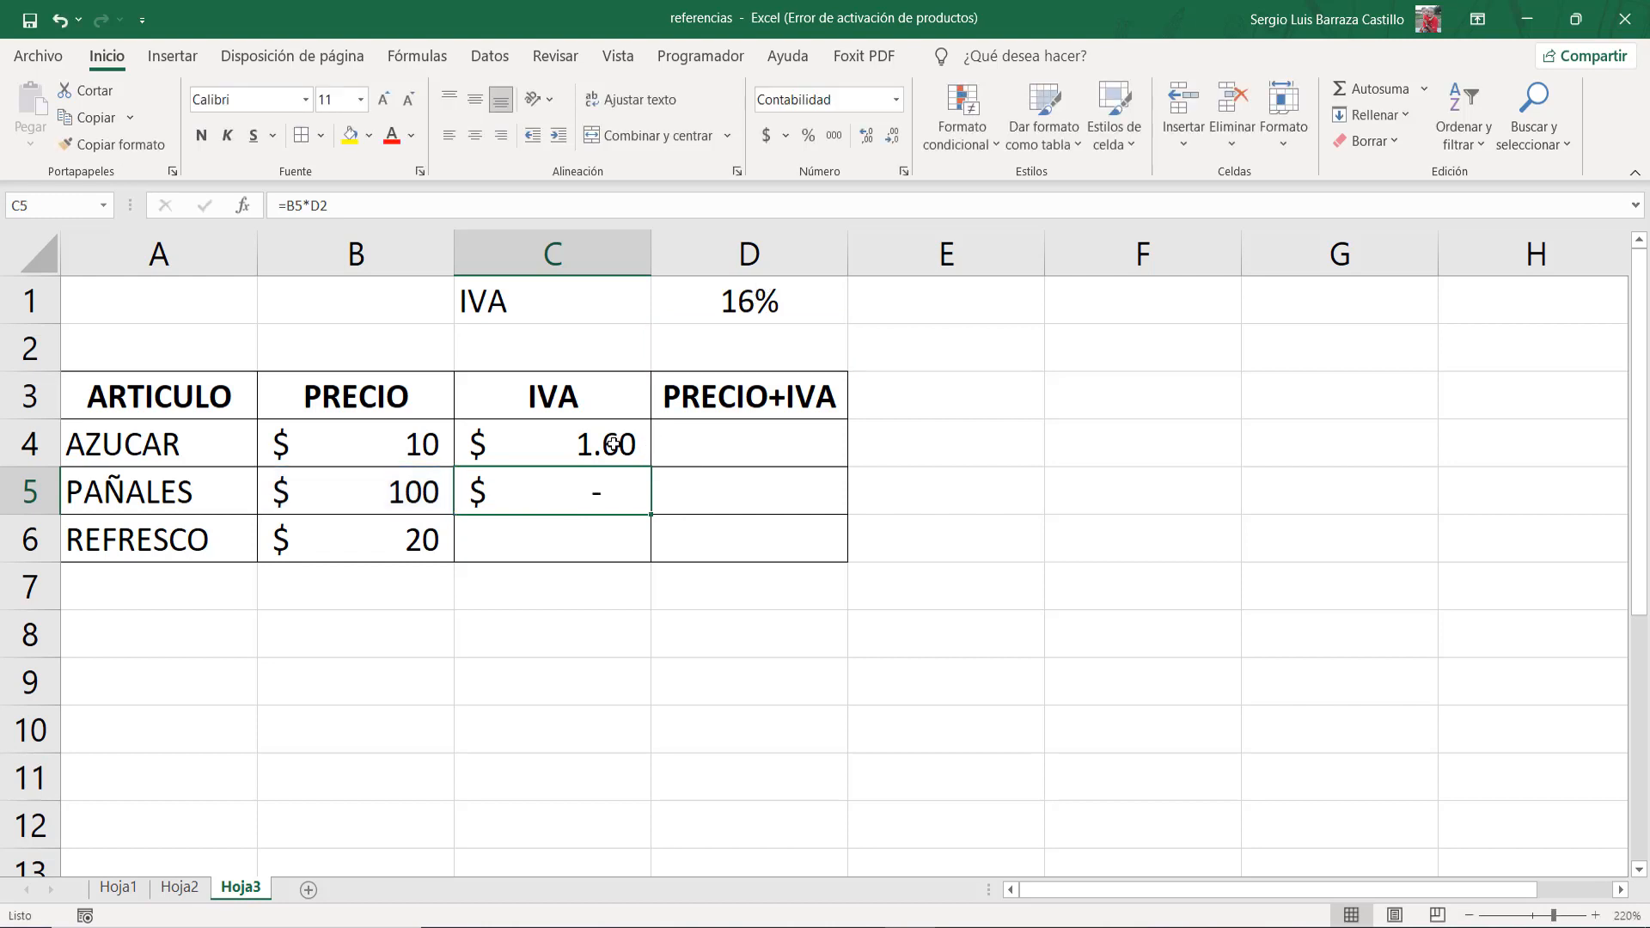
Step: Make the IVA rate reference absolute in C4 by changing the formula to =B4*$D$1
click(611, 442)
double_click(611, 443)
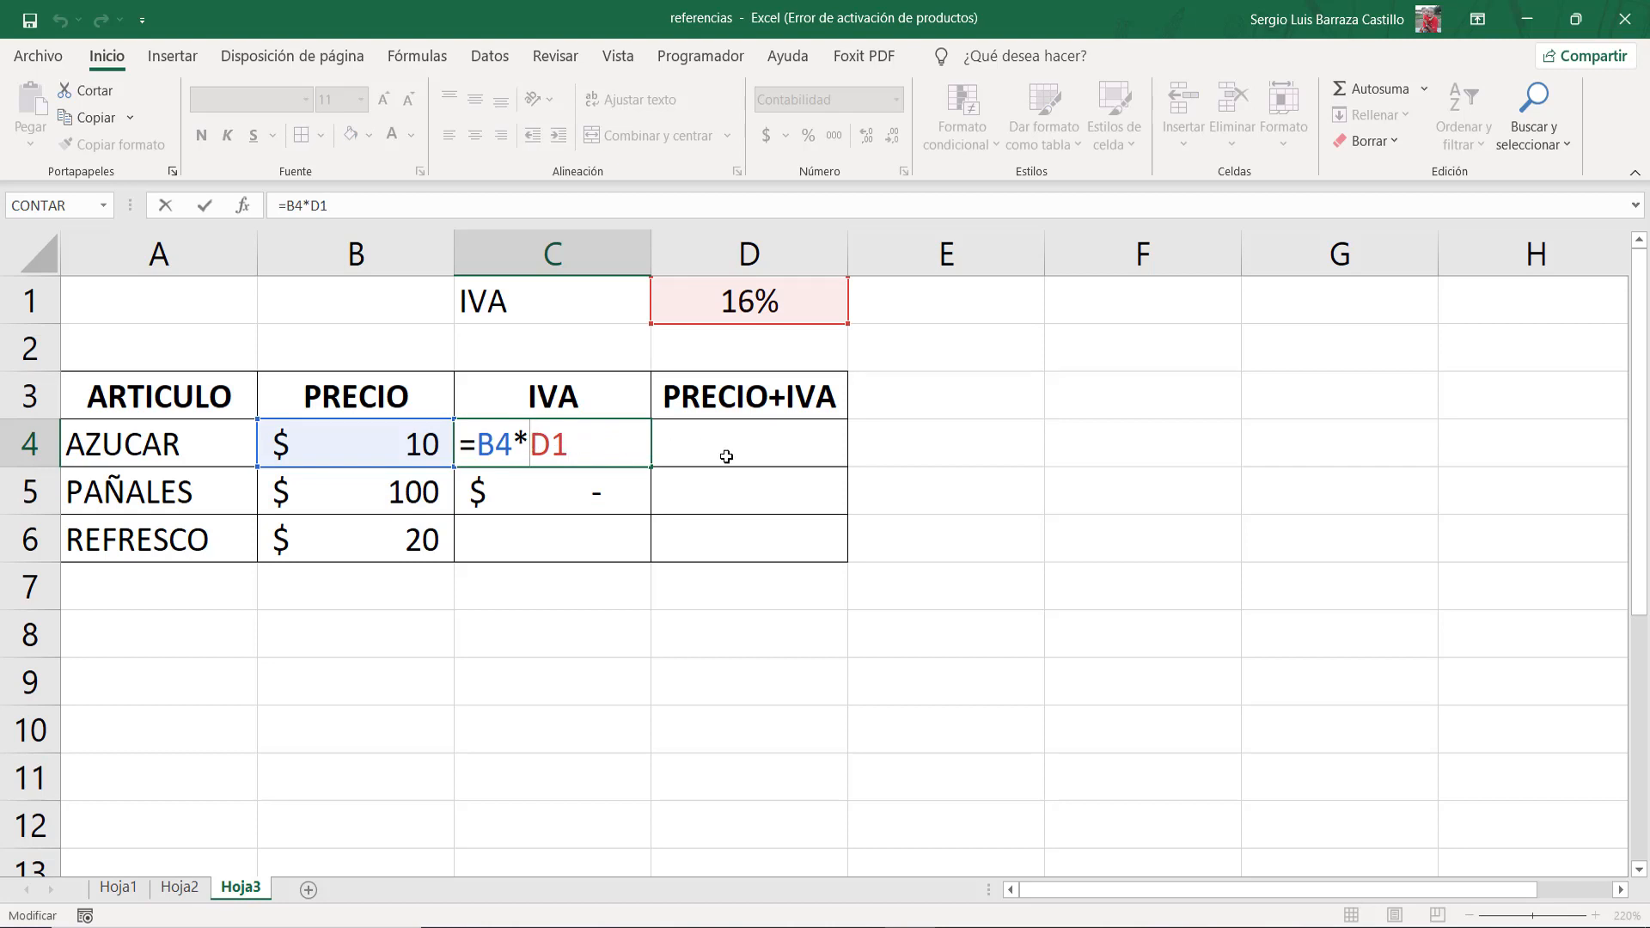
text($D)
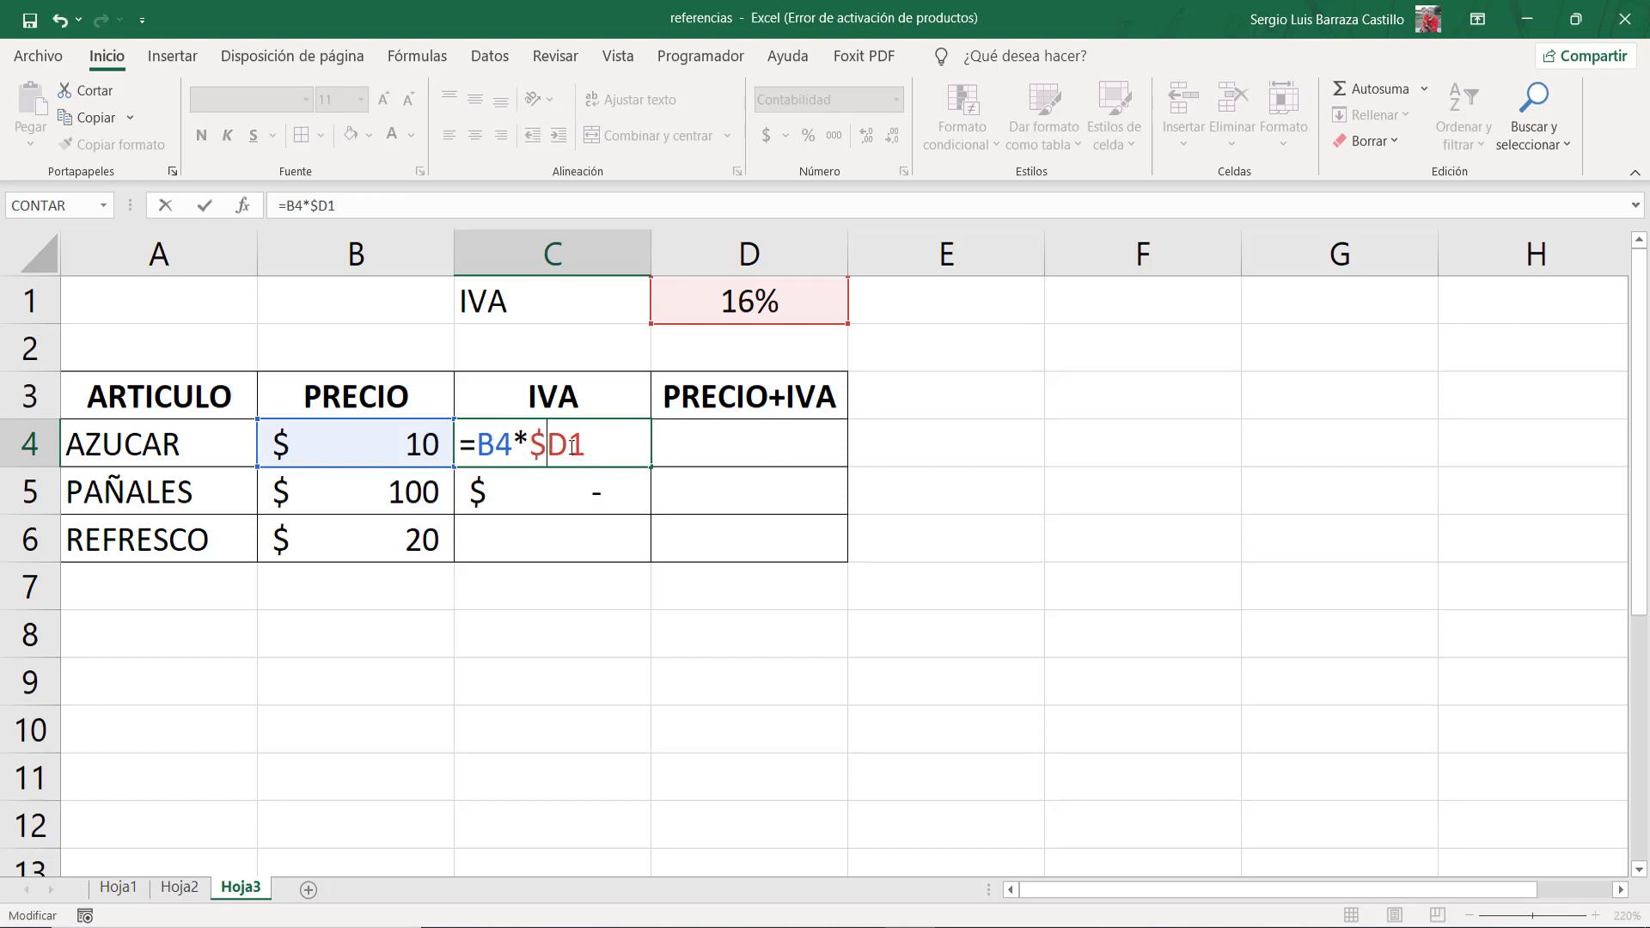
text($)
key(Return)
Step: Copy C4's formula with the absolute rate reference to C5 for PAÑALES and check the references used
click(568, 448)
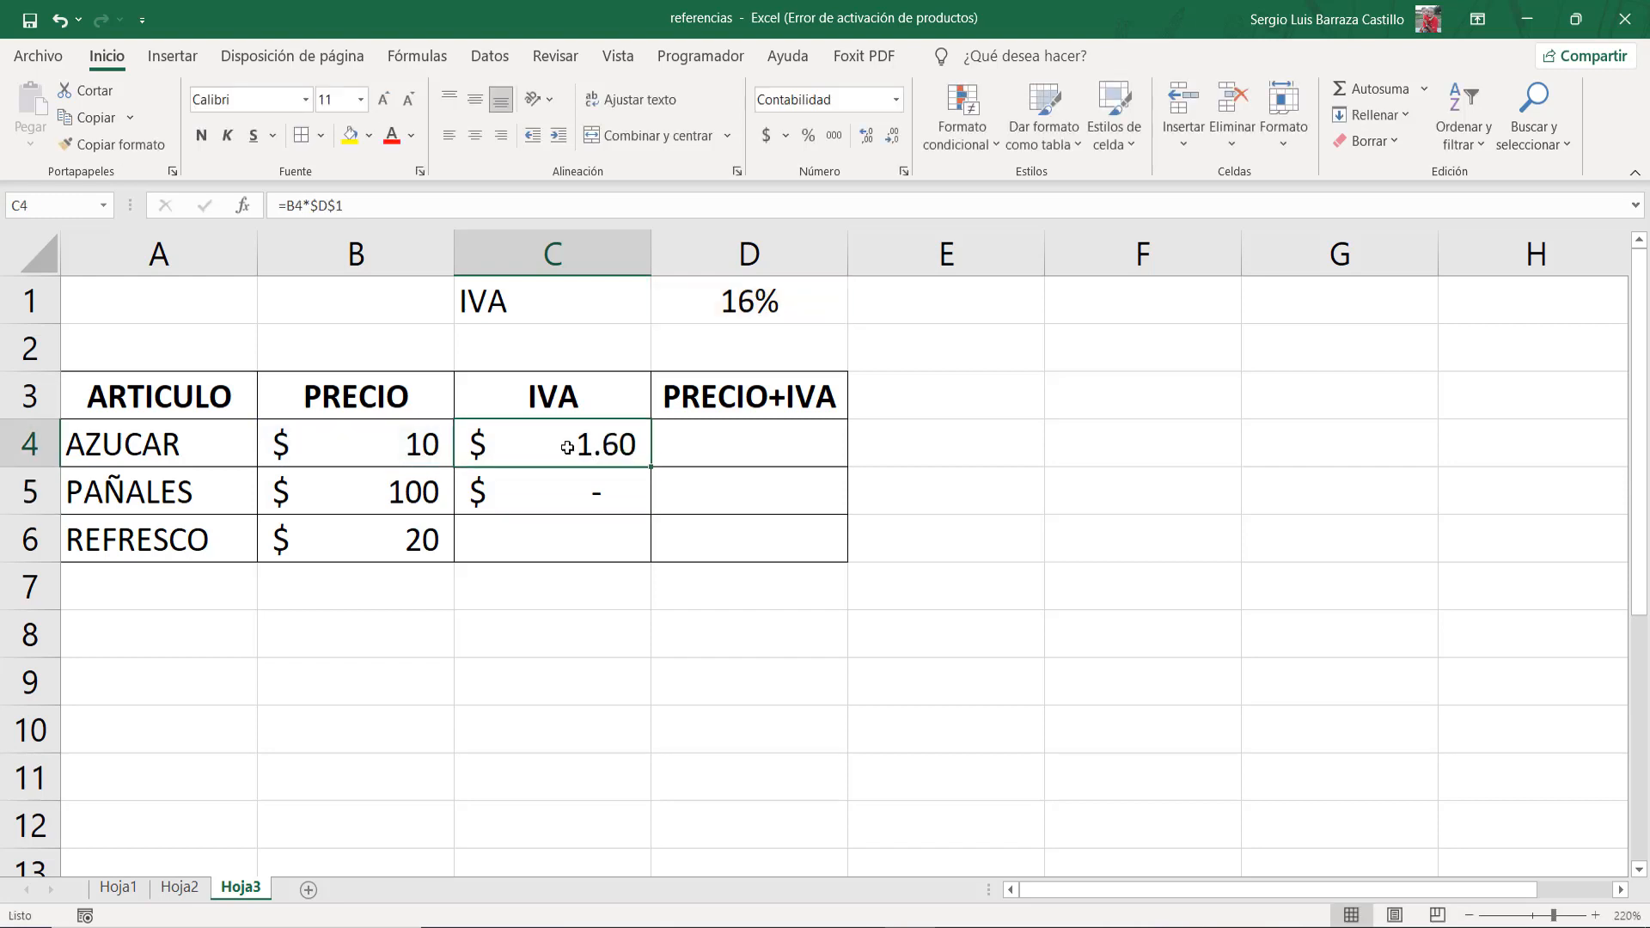
key(ctrl+c)
key(Down)
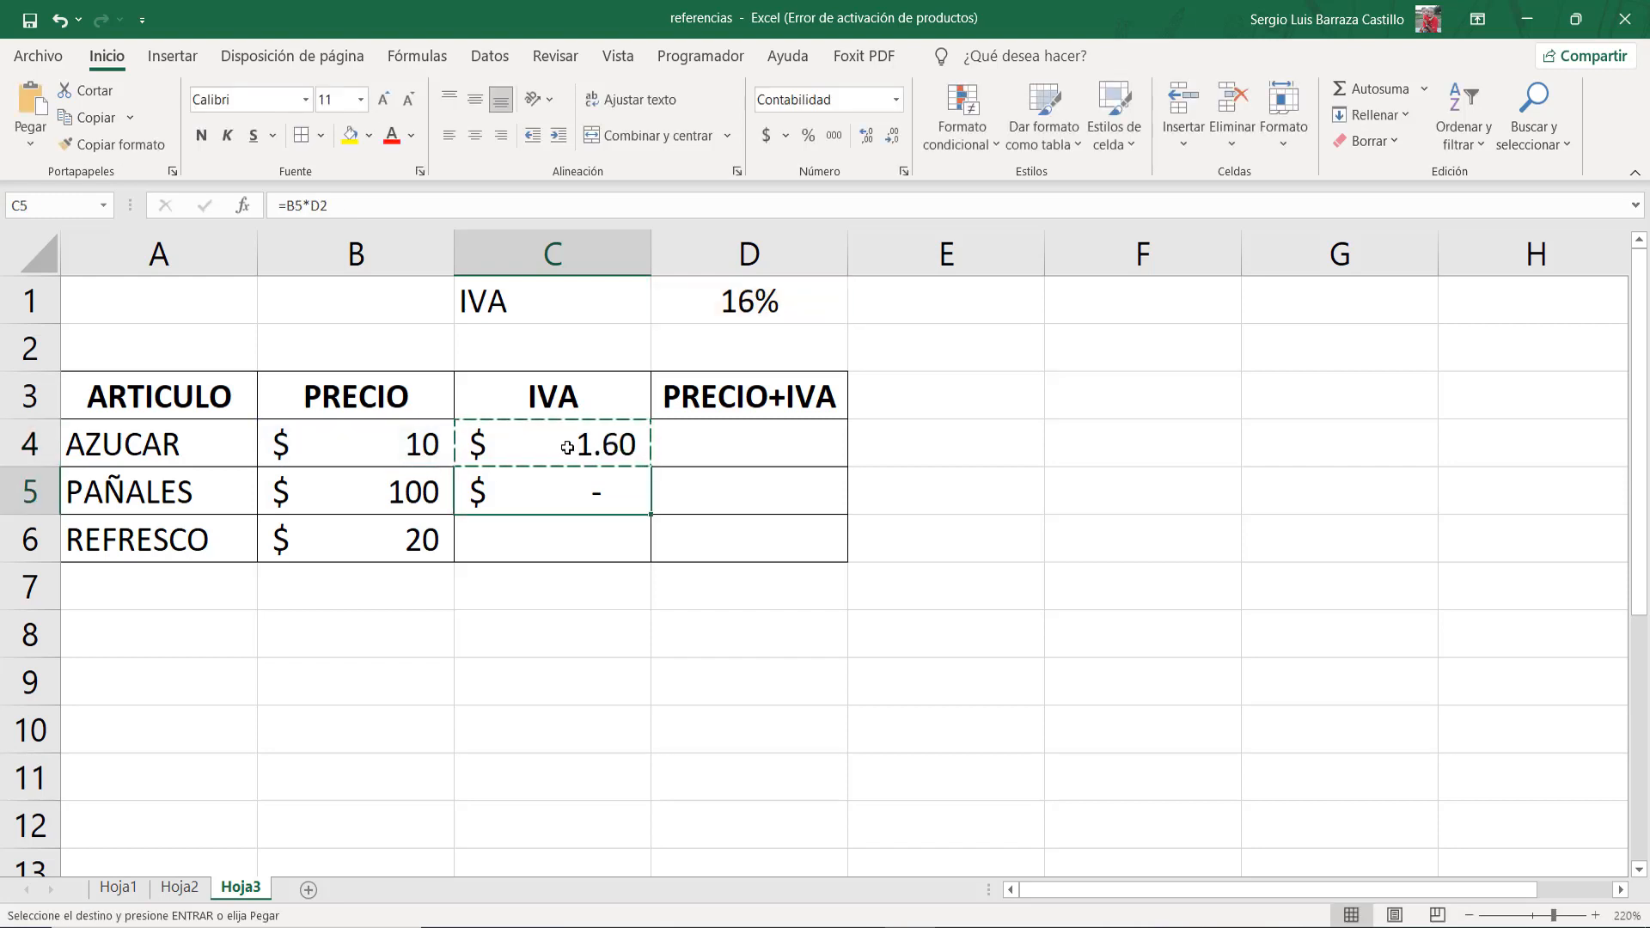
key(ctrl+v)
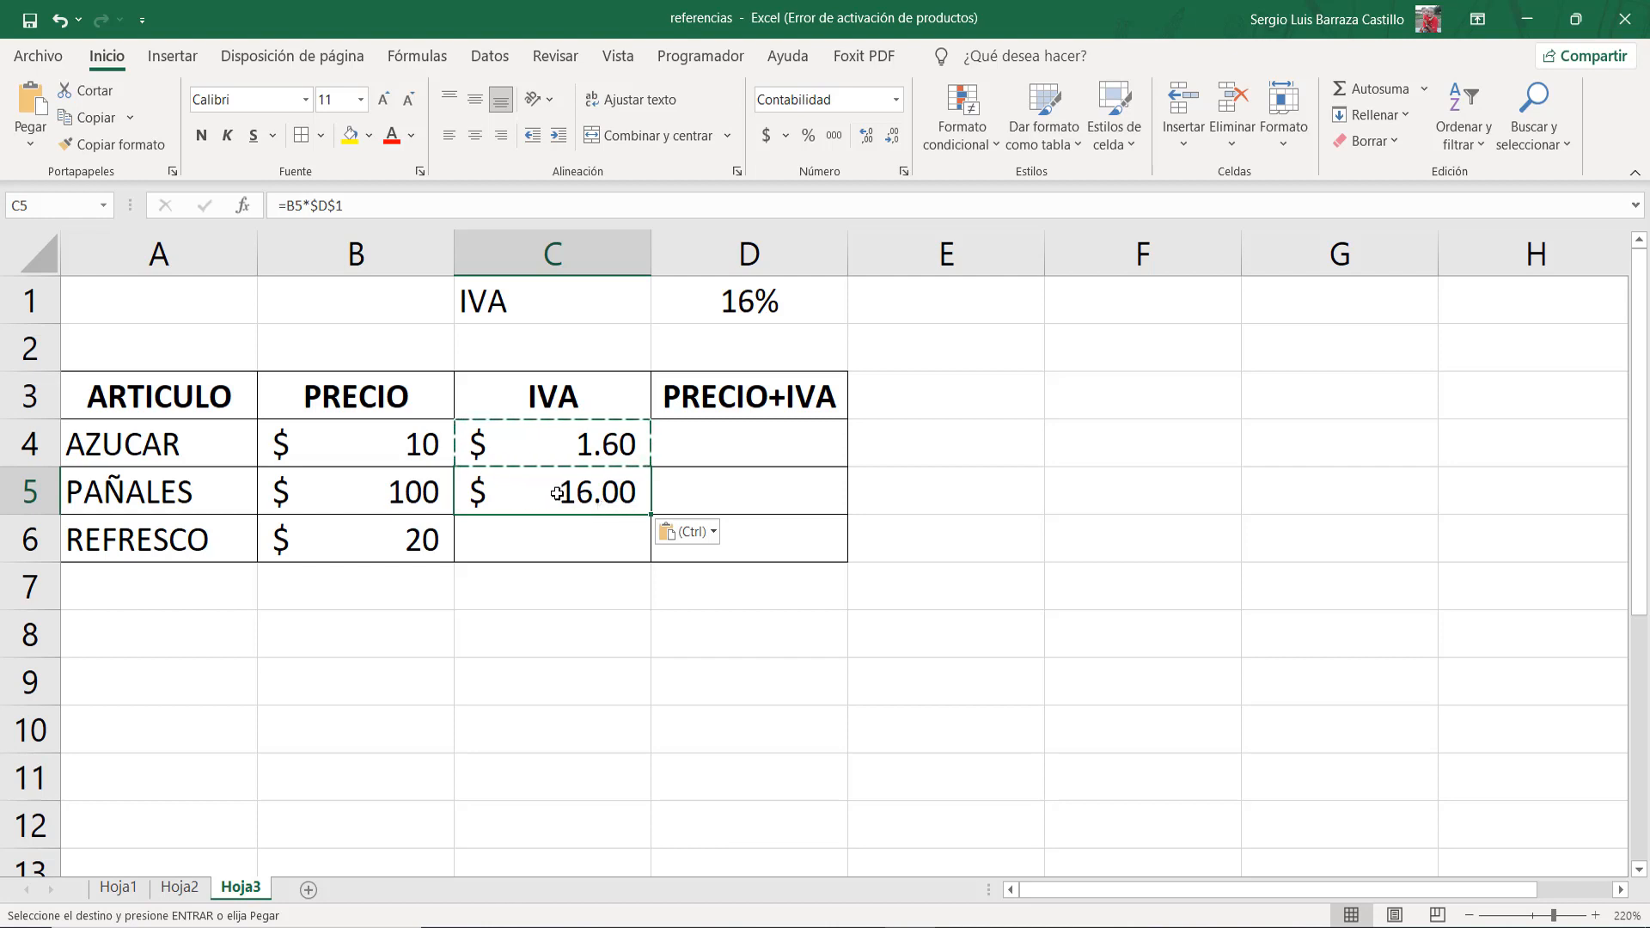
key(Escape)
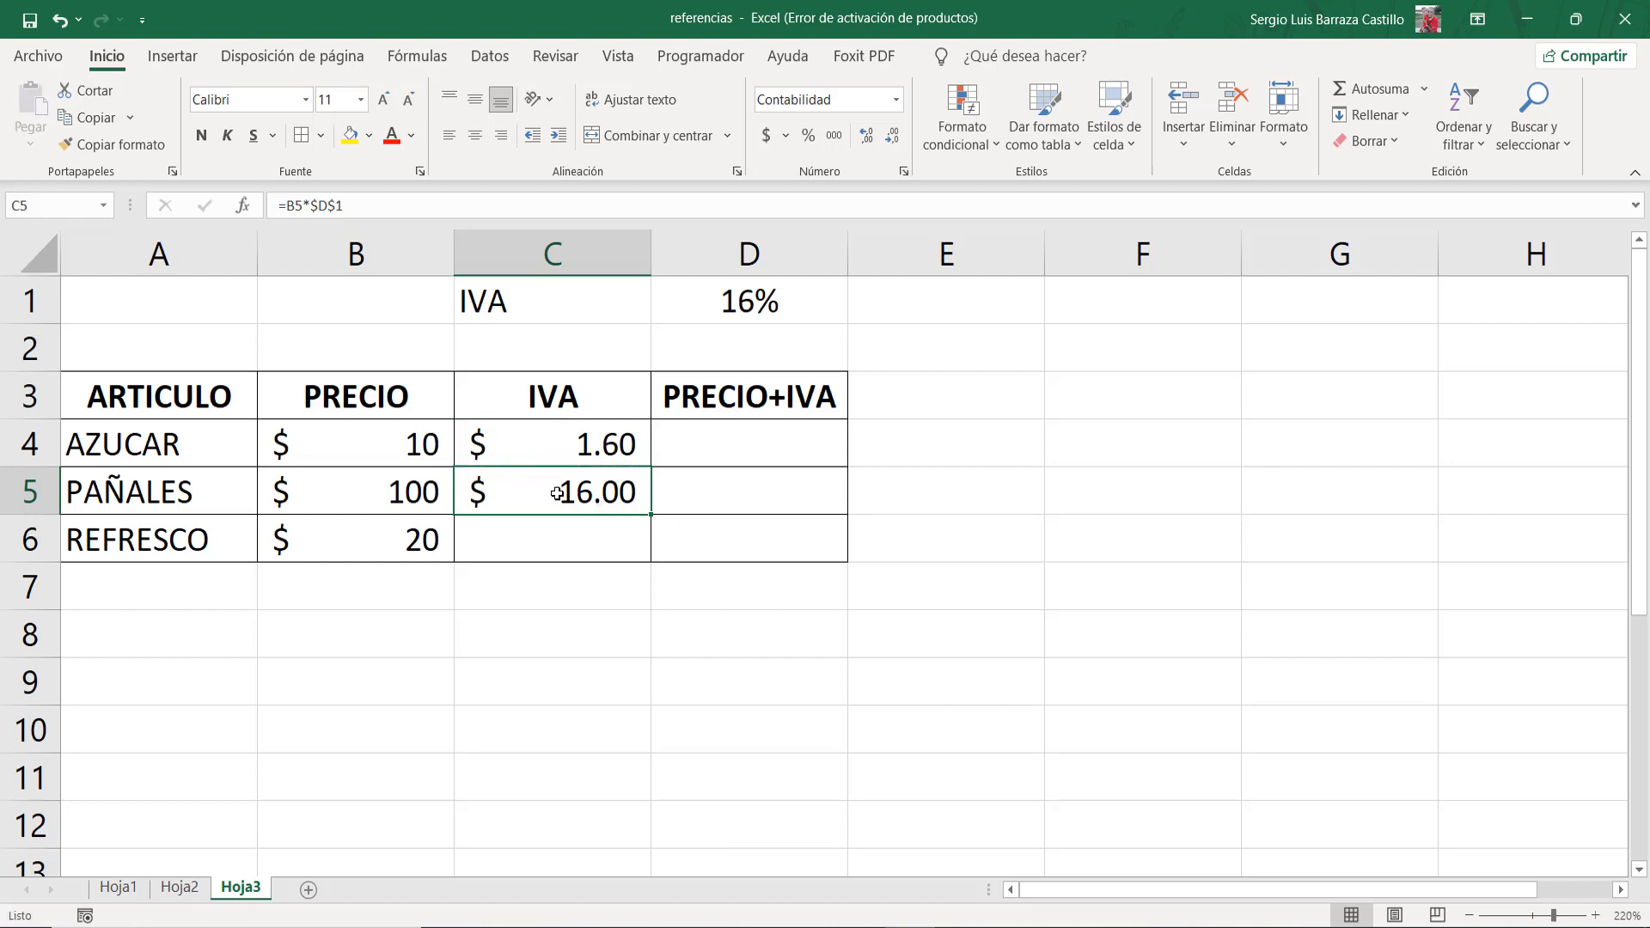
key(F2)
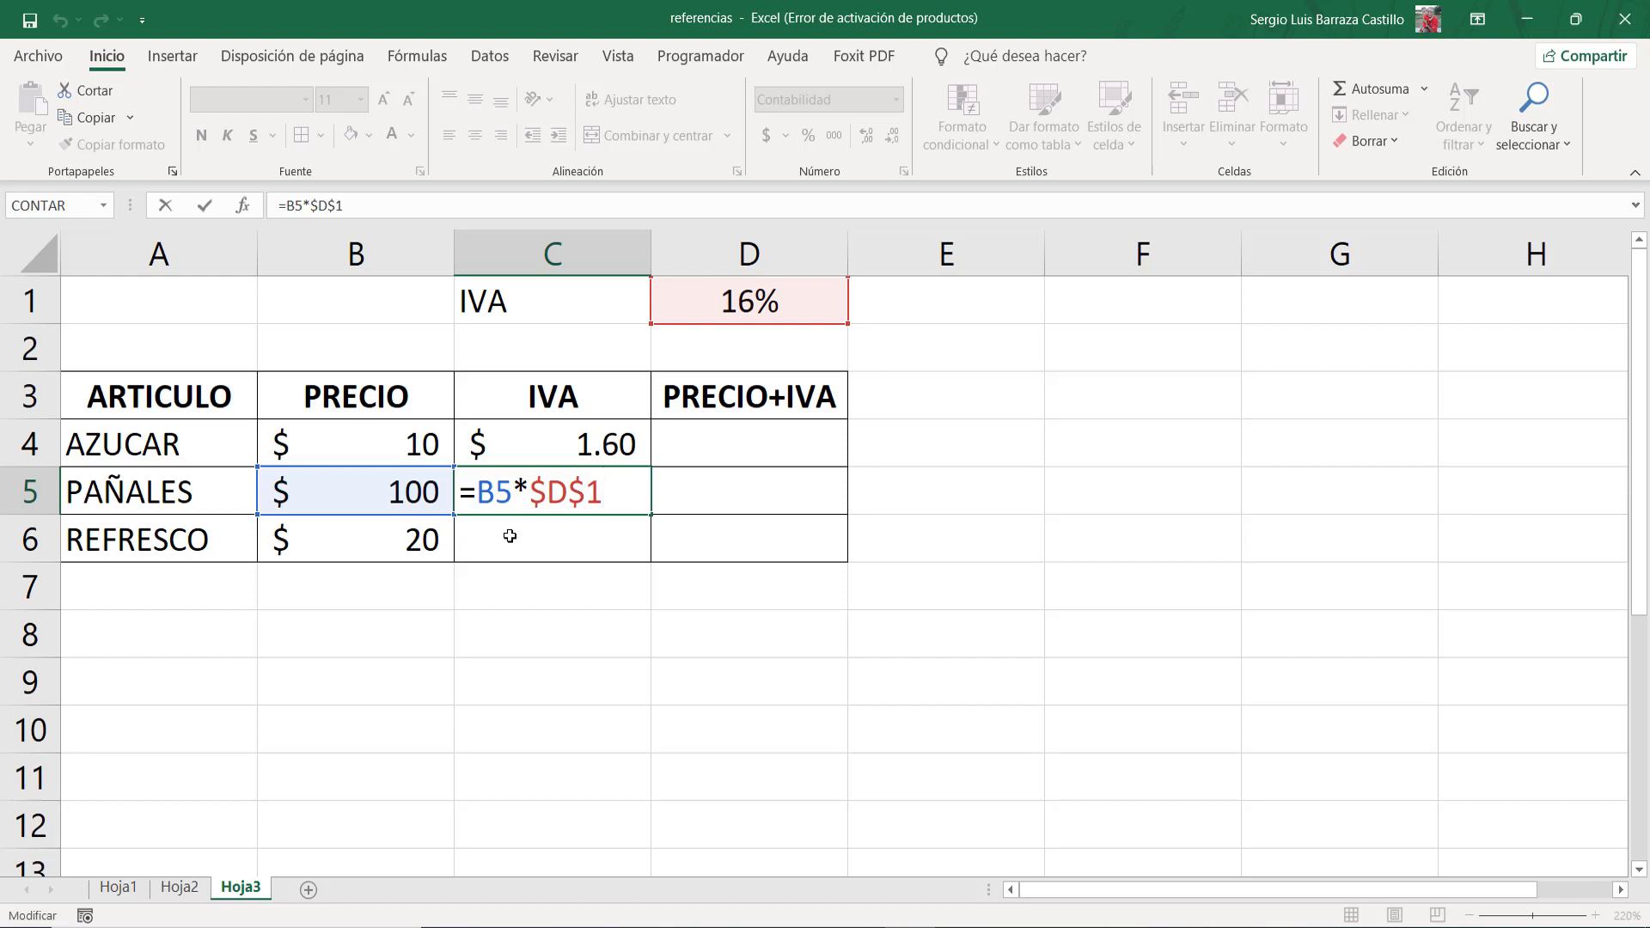
key(Return)
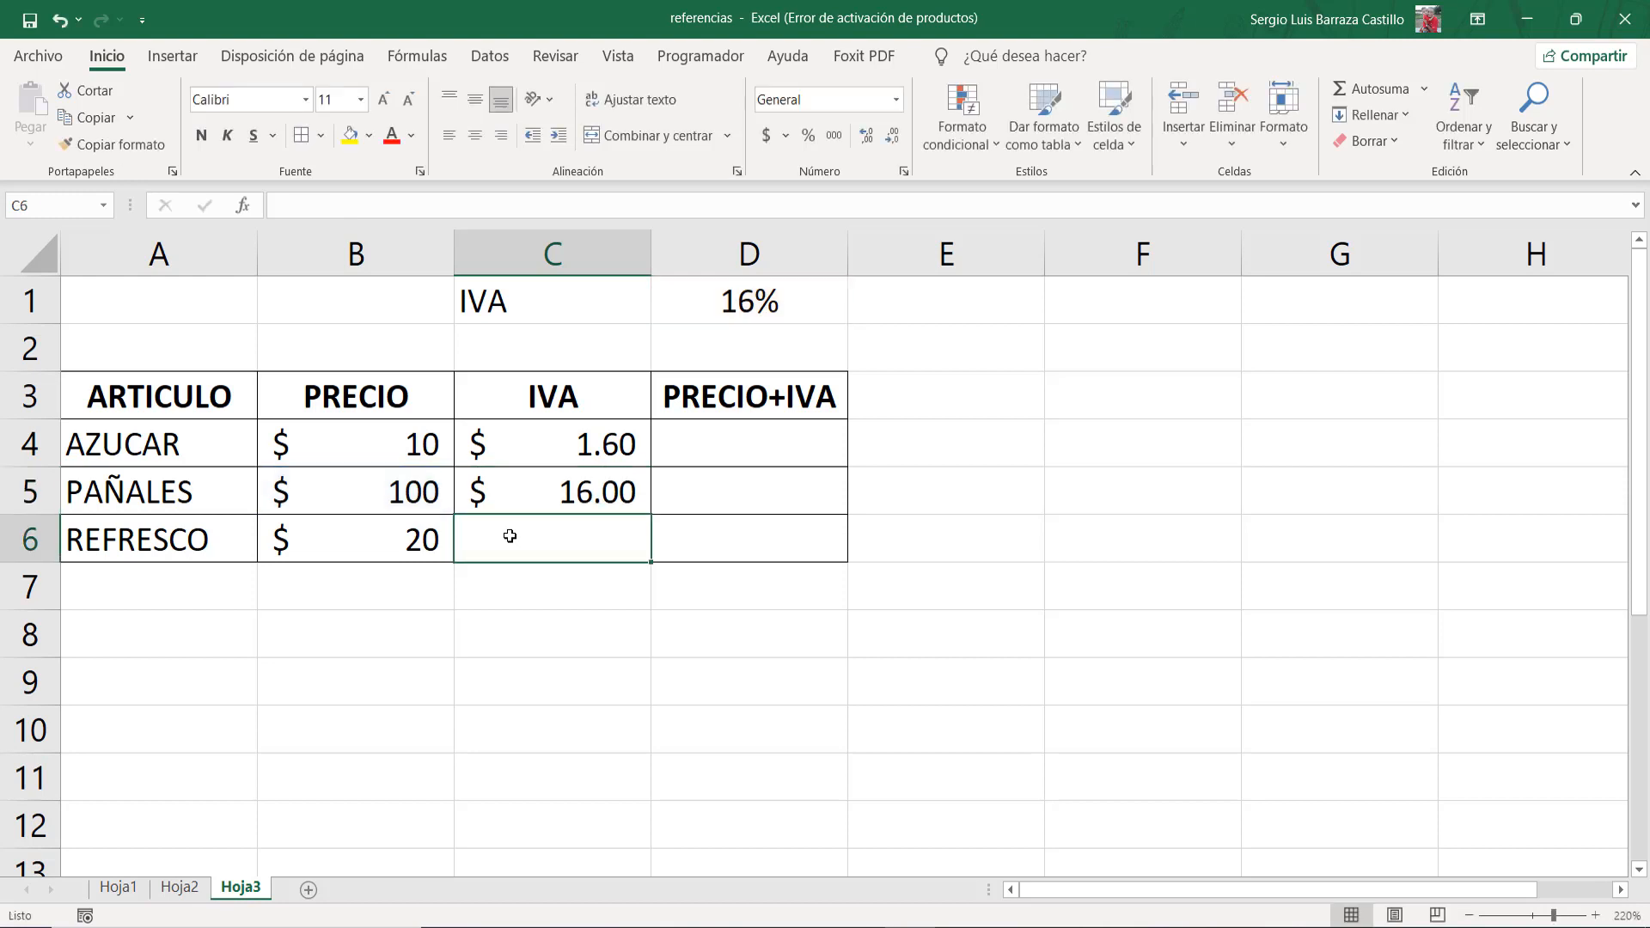
Step: Copy the IVA formula from C4 to C6 for REFRESCO and check its cell references
key(Up)
key(Up)
key(shift+Down)
key(ctrl+c)
key(Down)
key(Down)
key(ctrl+v)
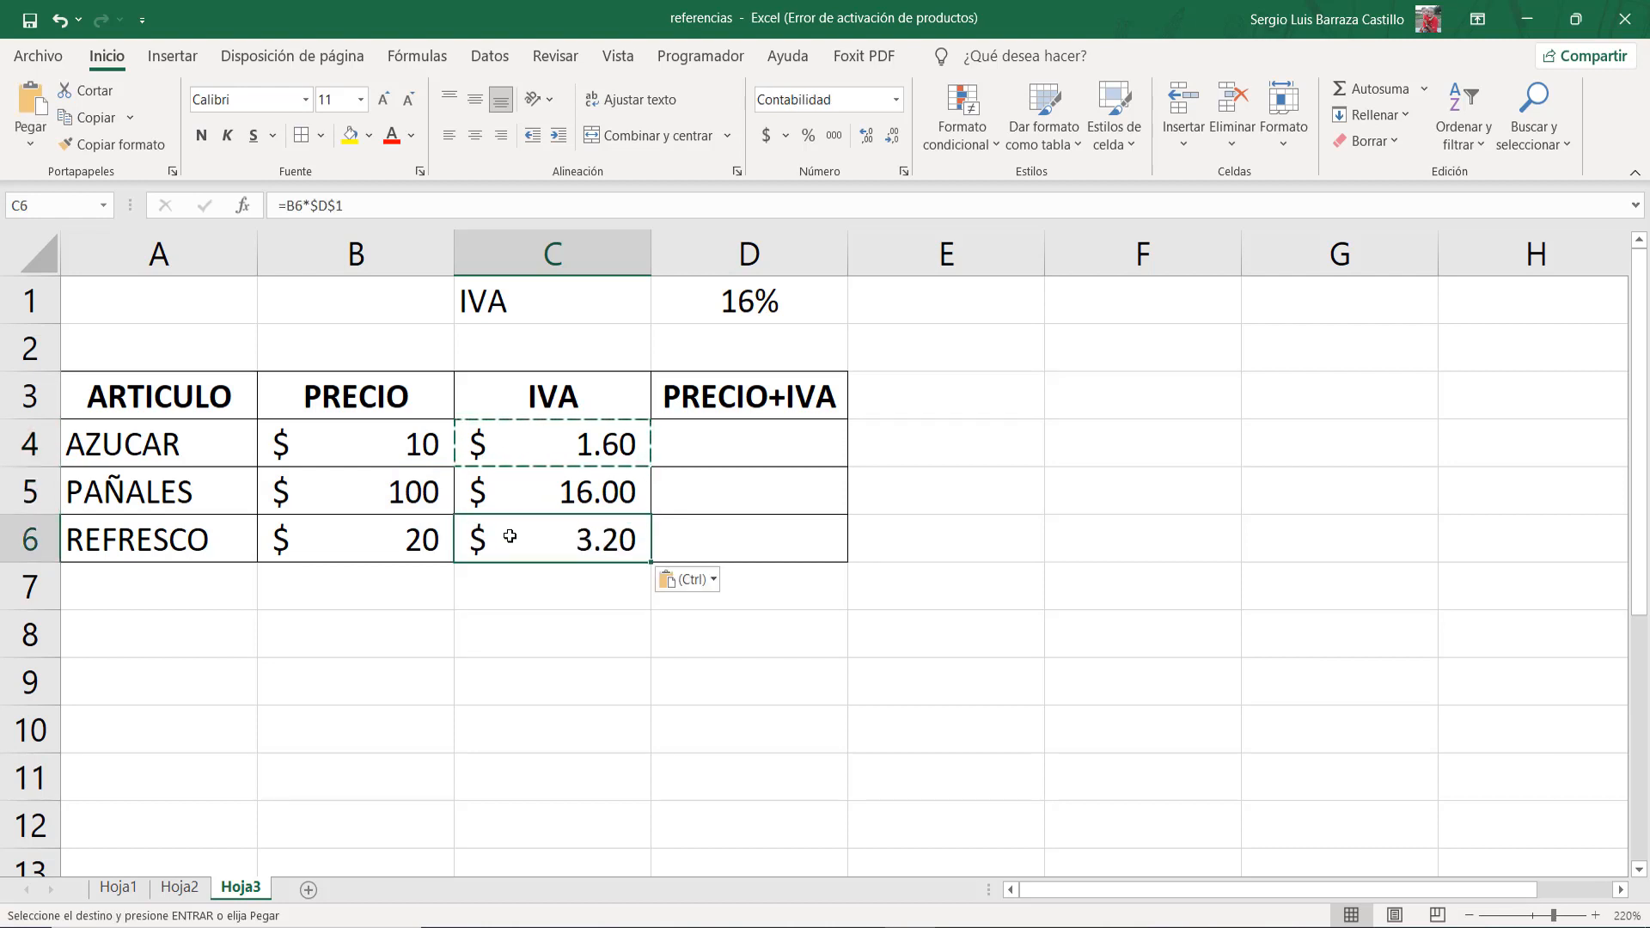
key(F2)
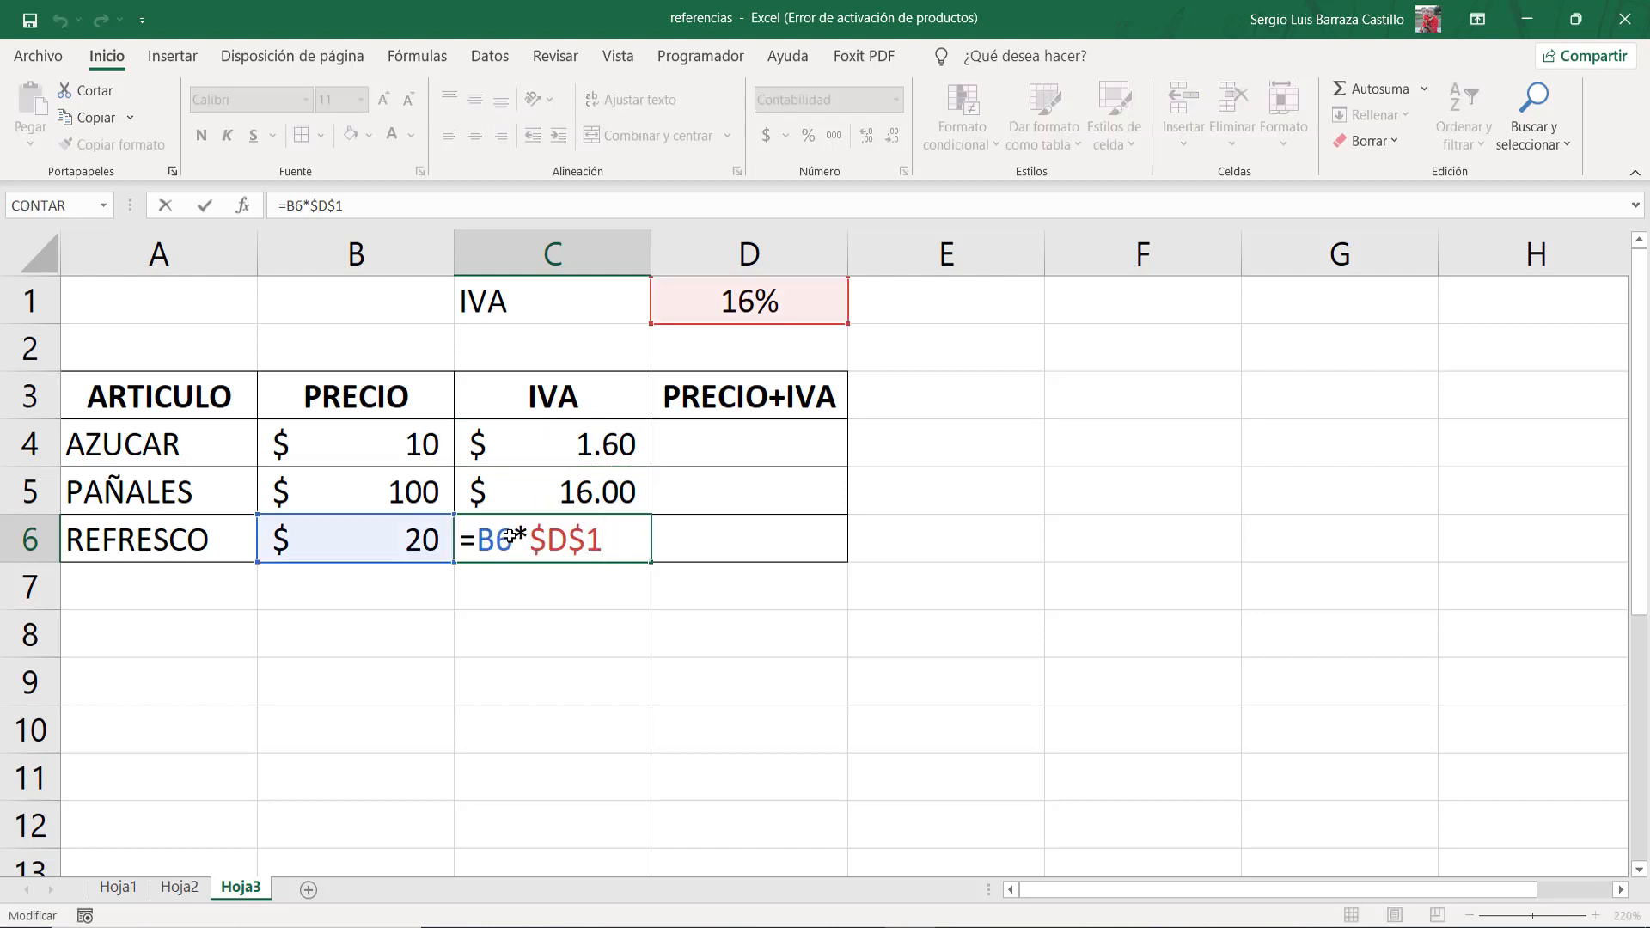
key(Return)
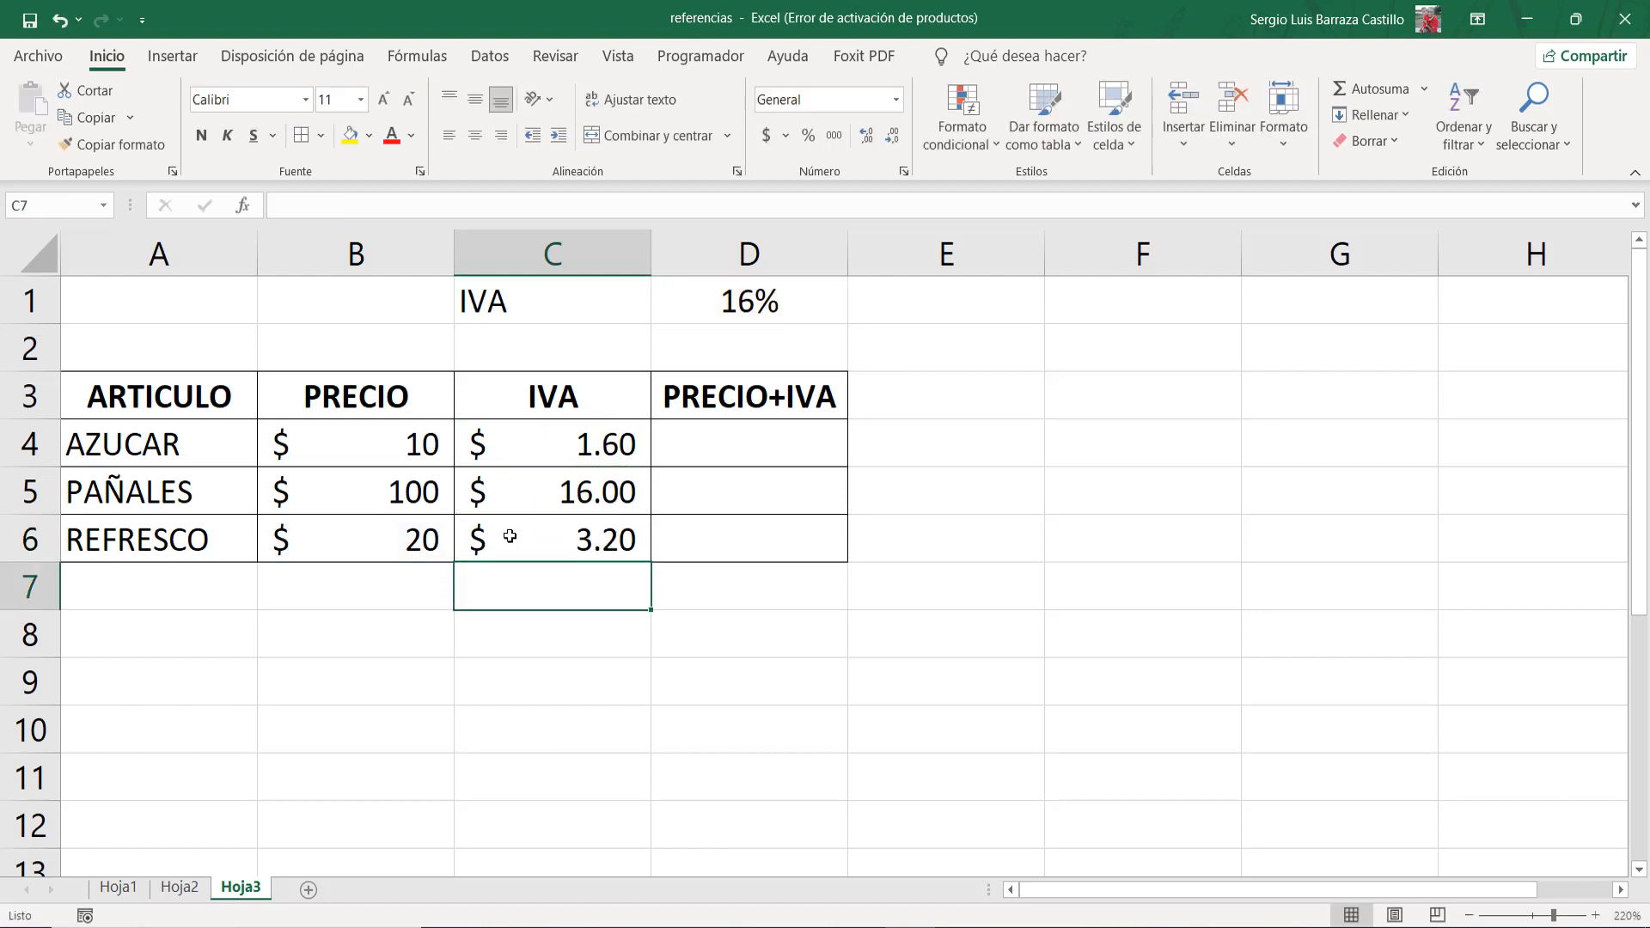
Step: Calculate PRECIO+IVA for AZUCAR in D4 with the formula =B4+C4
key(Up)
key(Up)
key(Right)
key(Up)
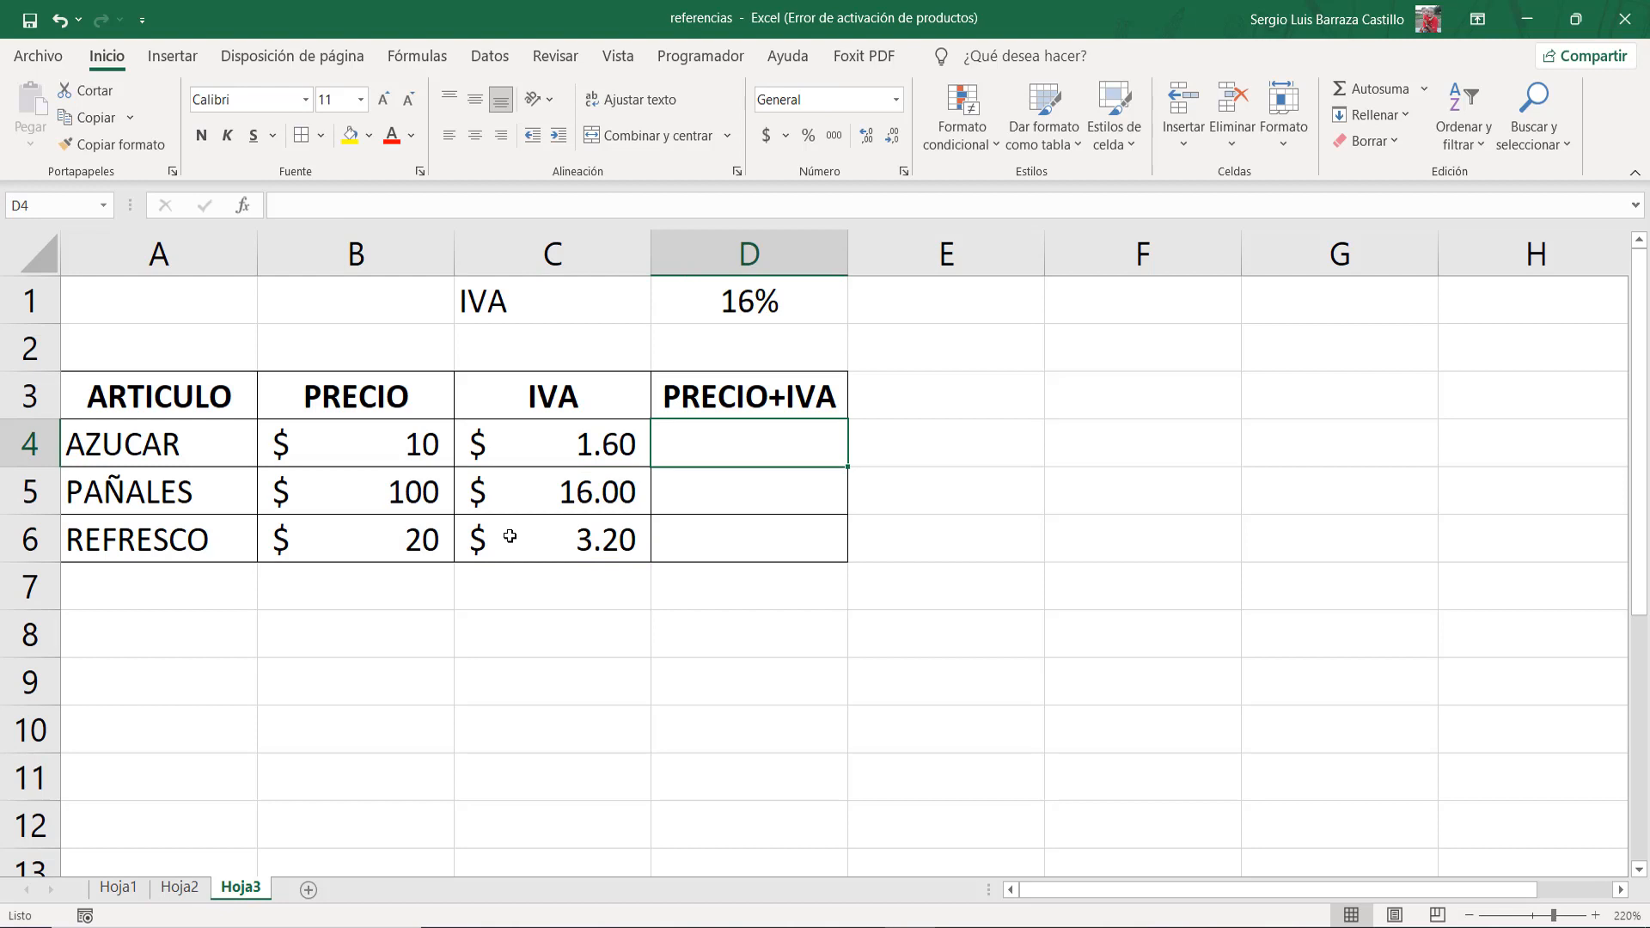
text(=)
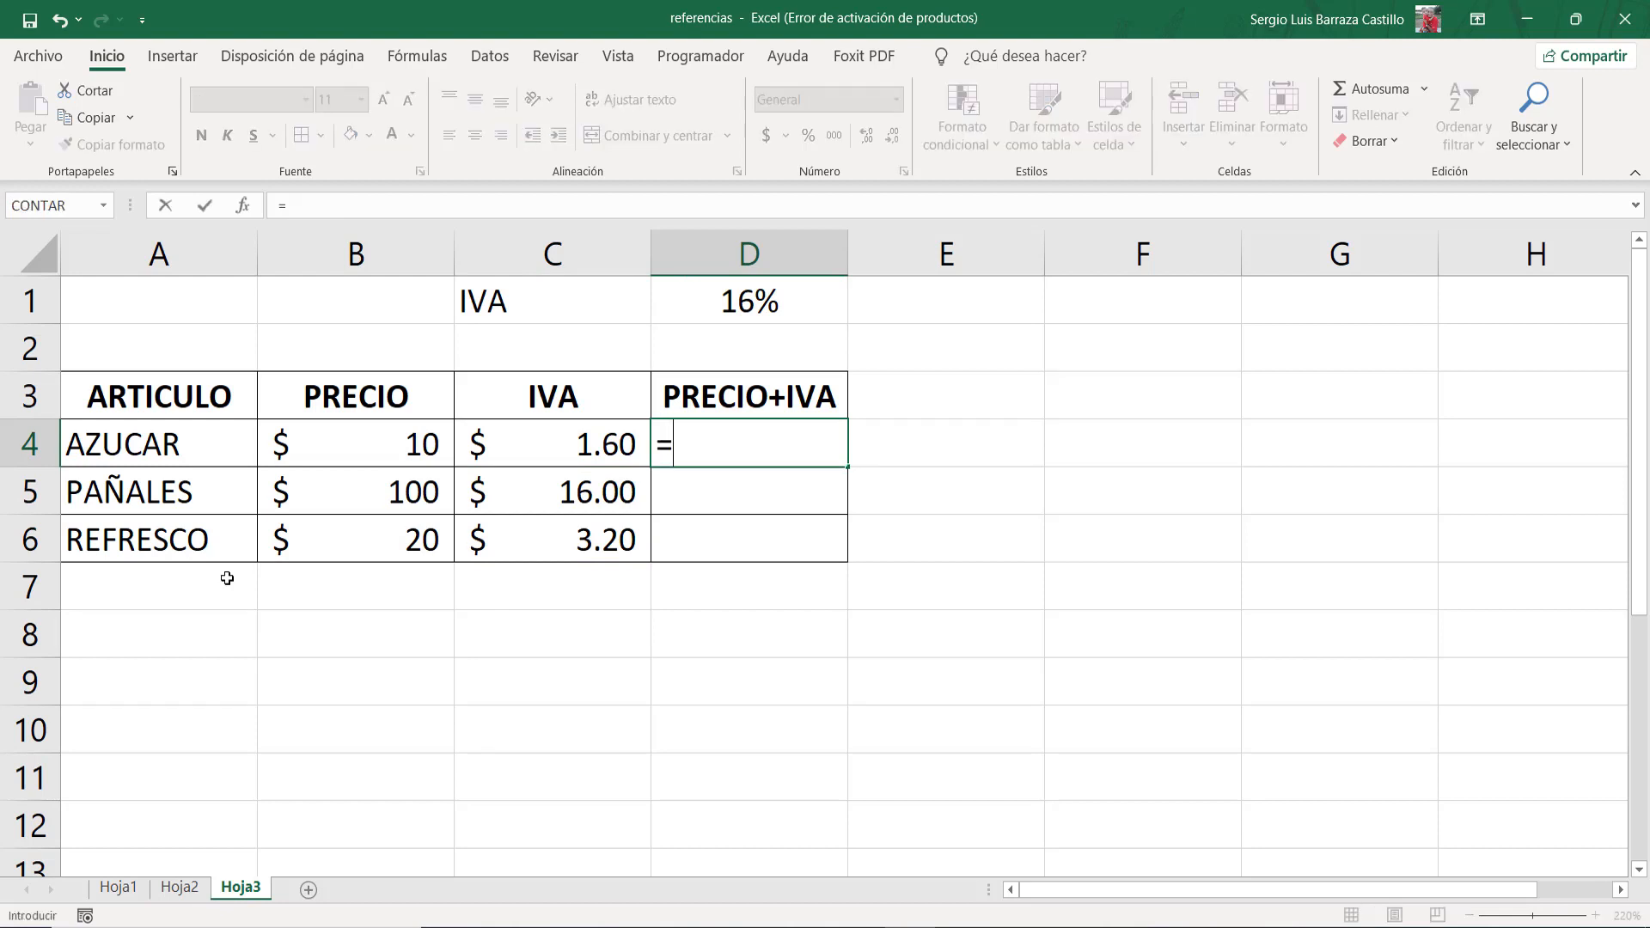
click(388, 458)
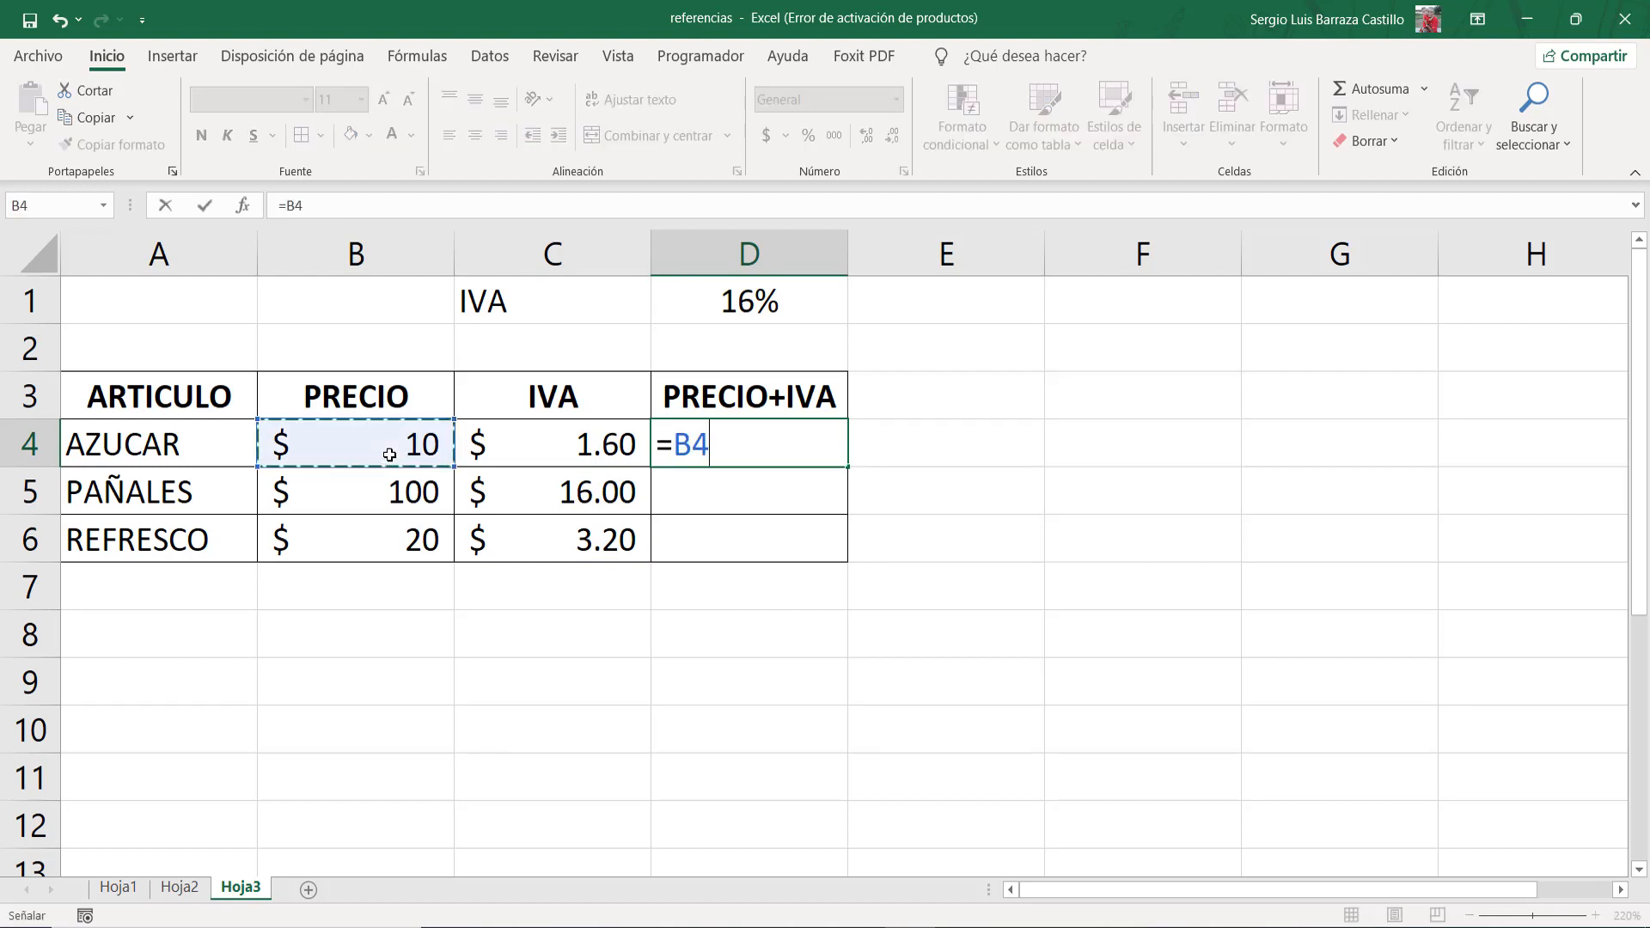
text(+)
click(588, 451)
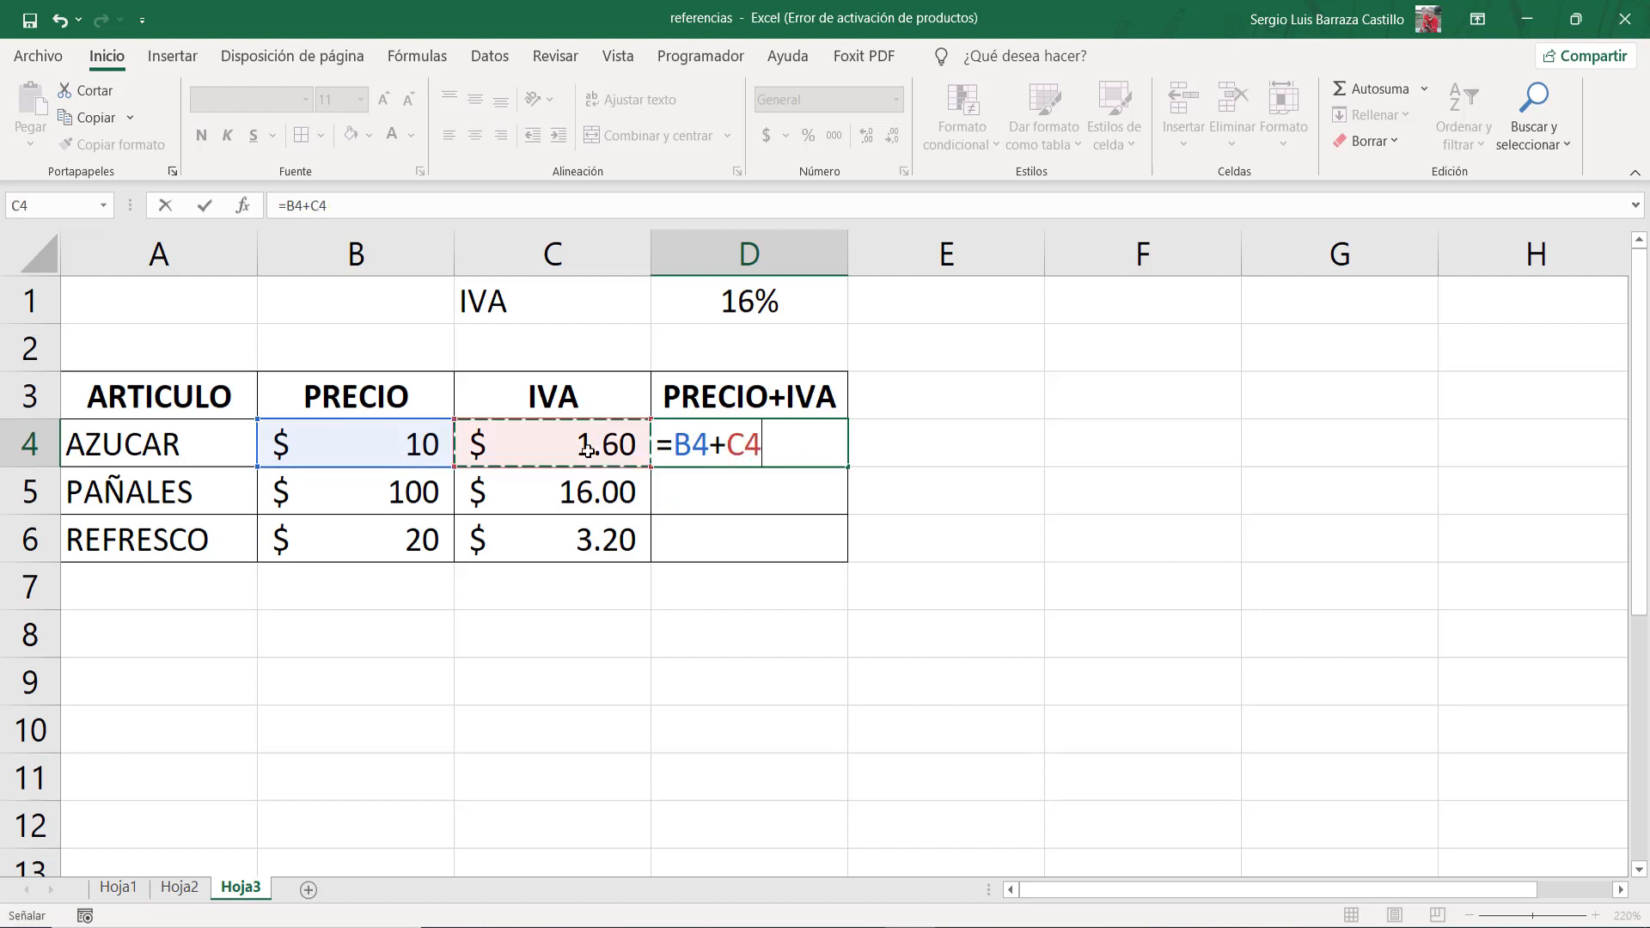
key(Return)
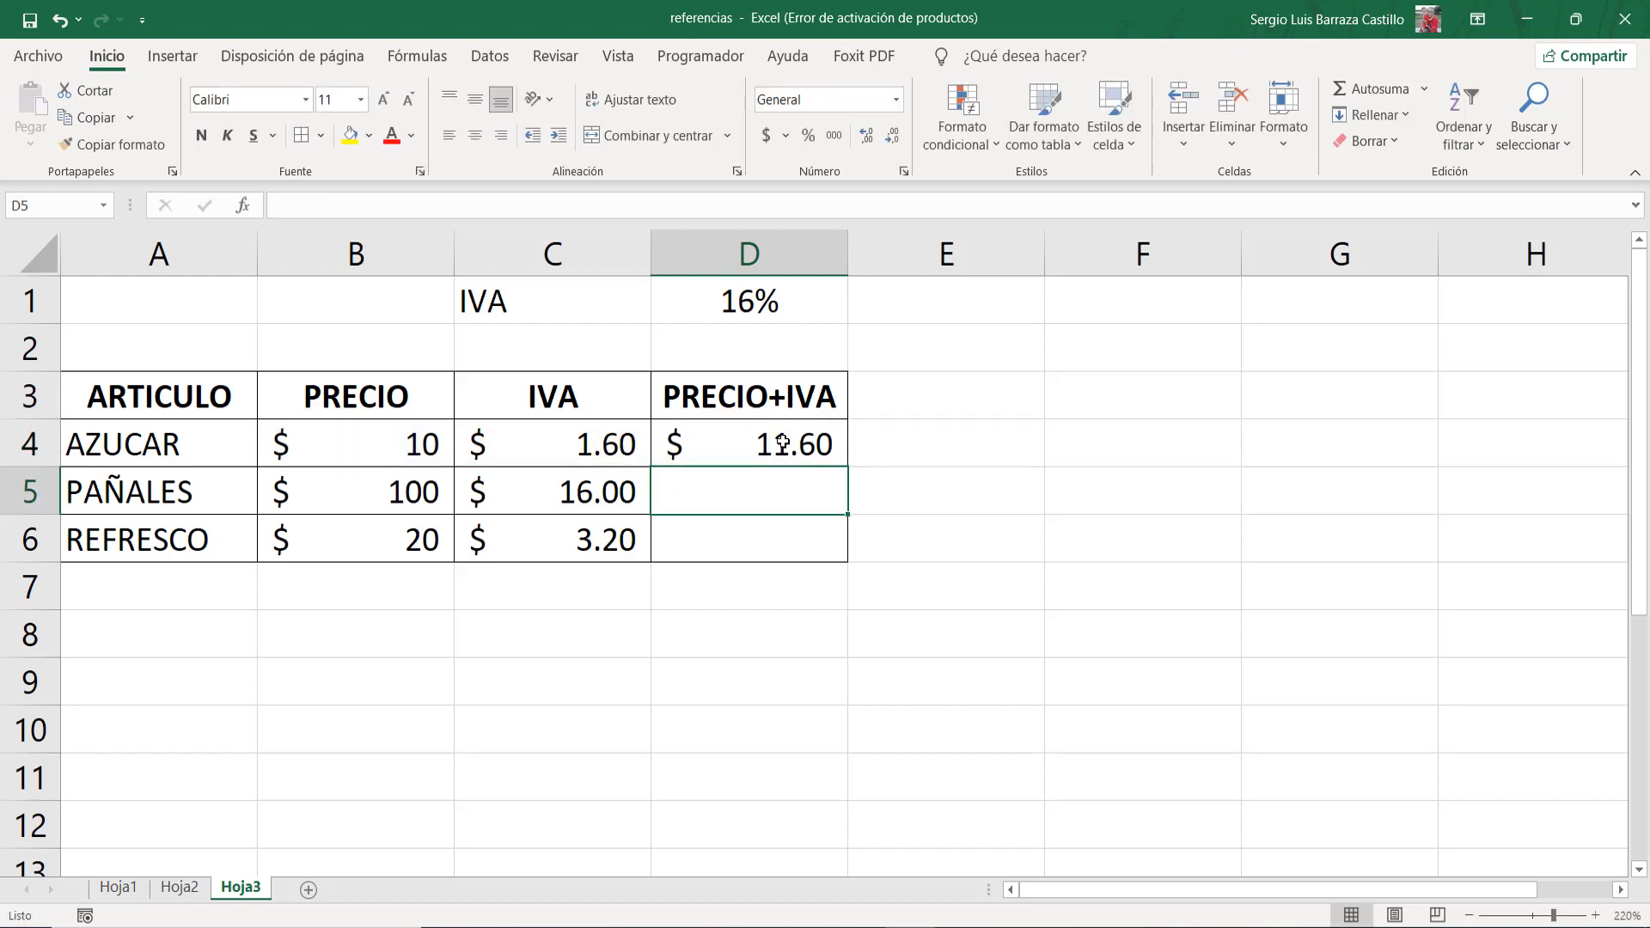
Step: Fill the PRECIO+IVA formula from D4 down to D6 and check the references in the copied formulas
key(Up)
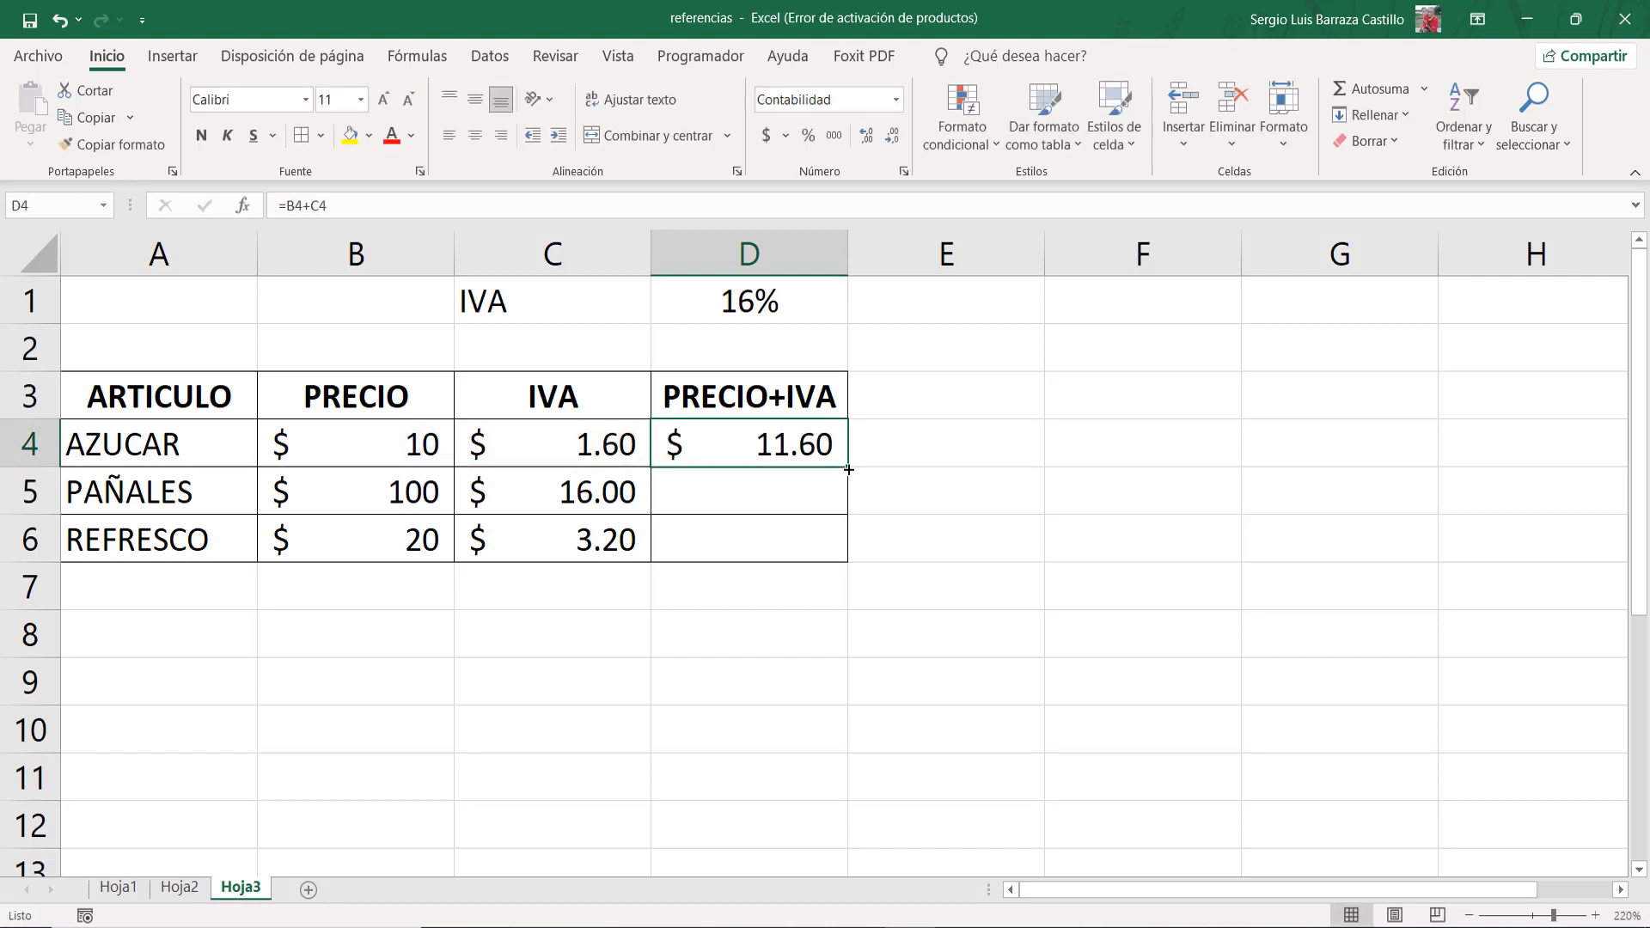
drag(848, 468, 848, 563)
click(783, 488)
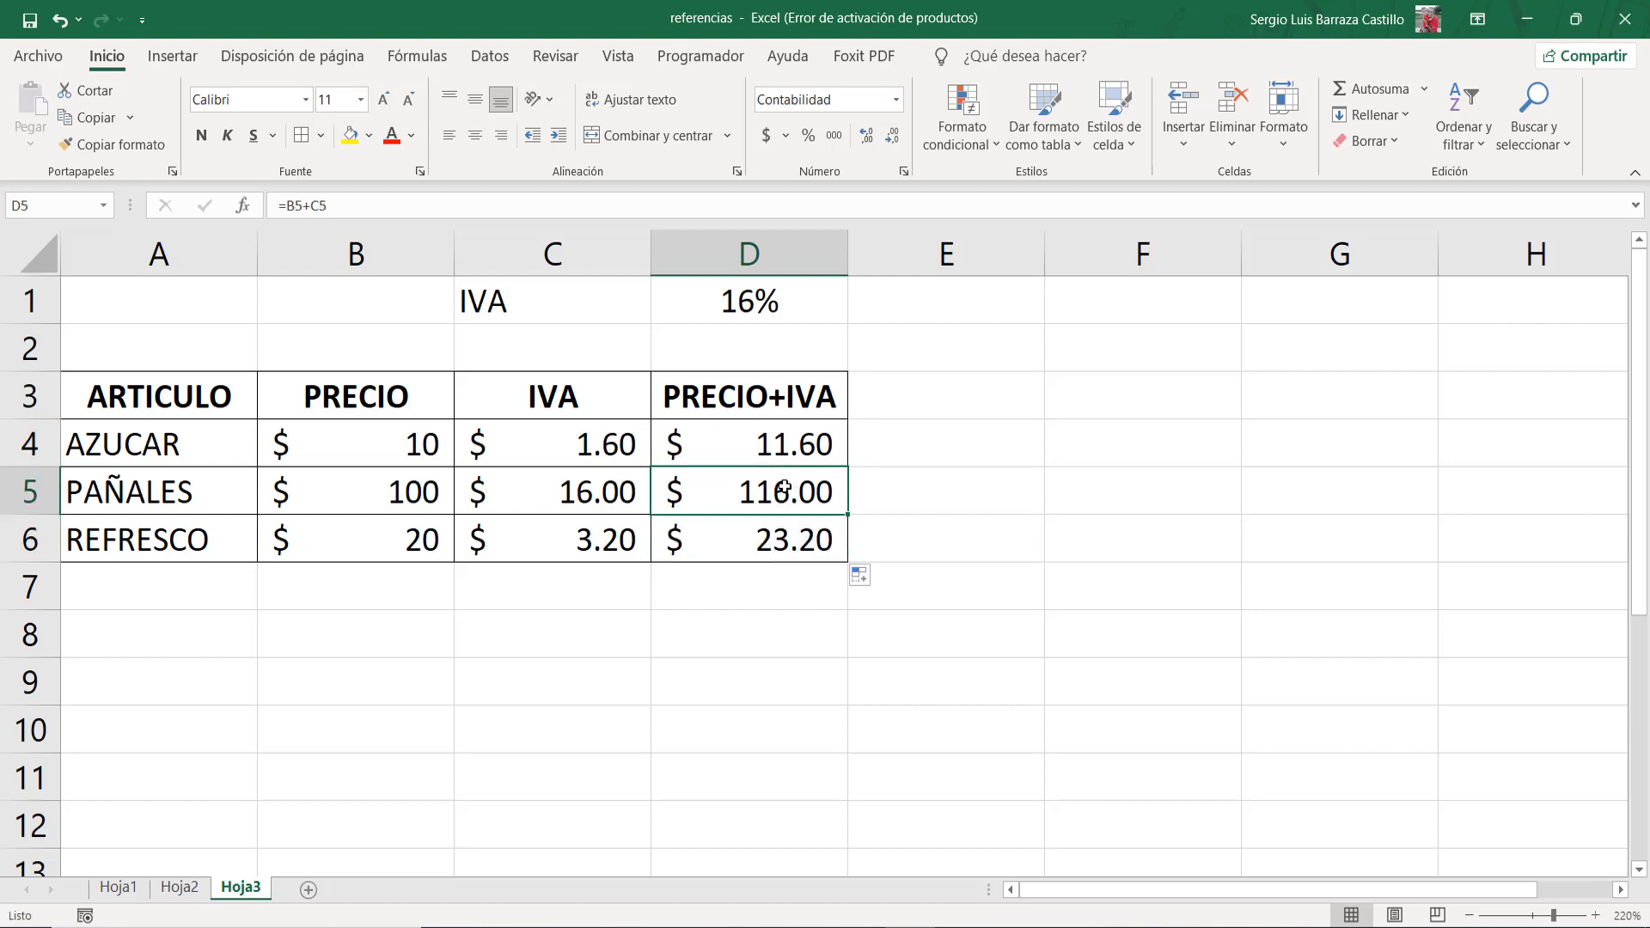
double_click(783, 488)
key(Return)
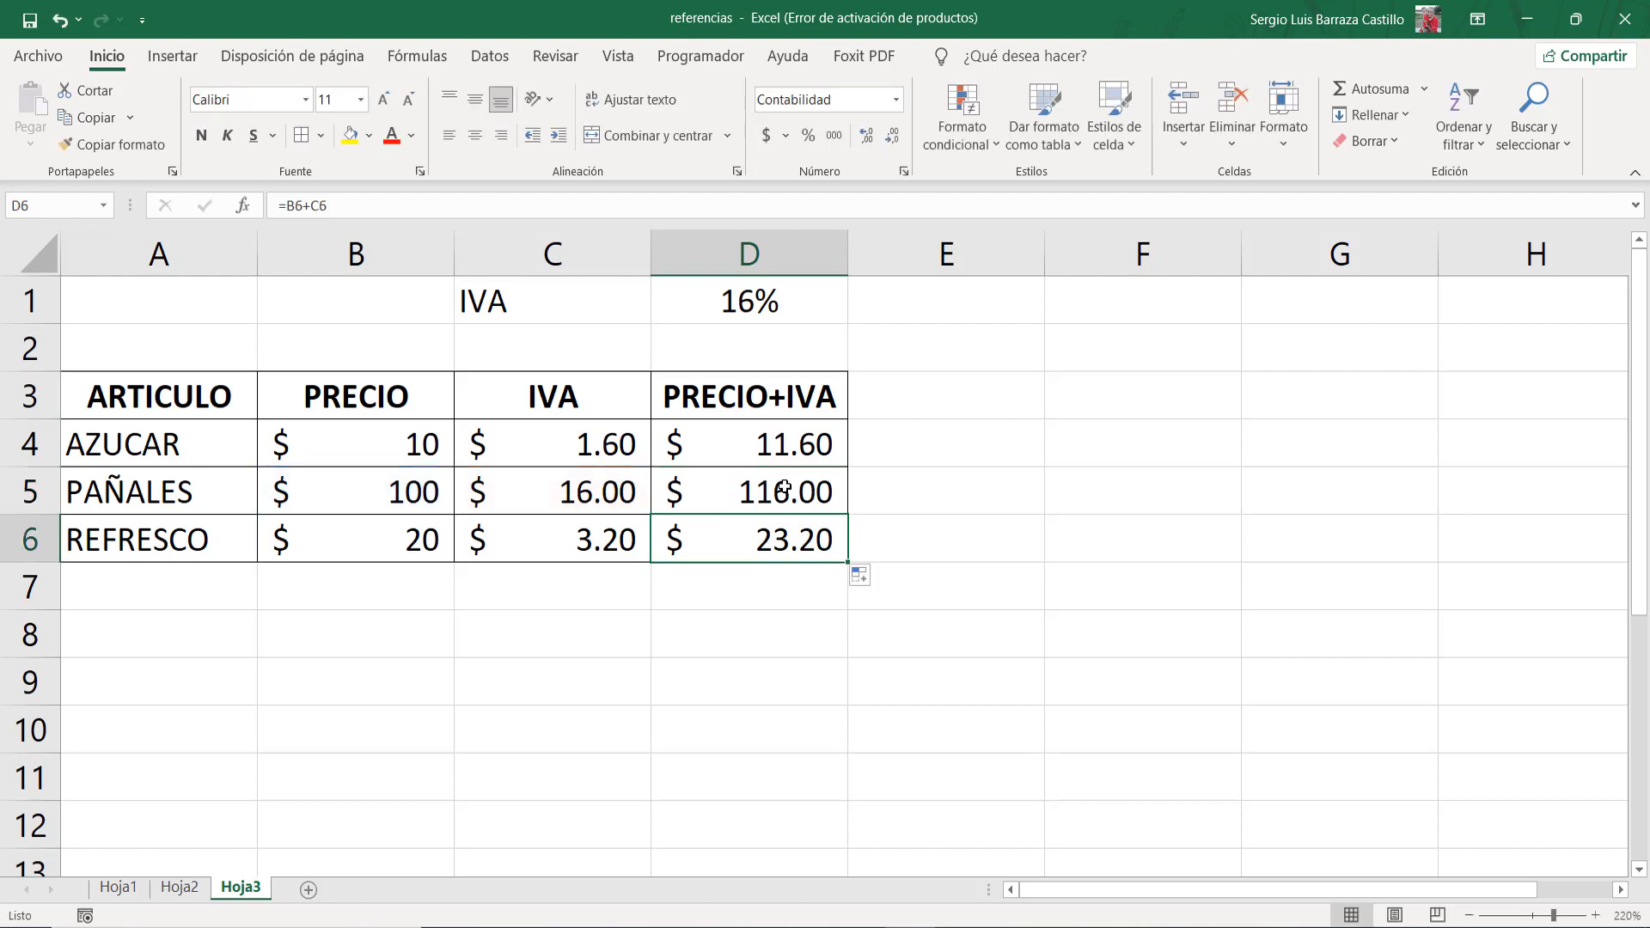
key(F2)
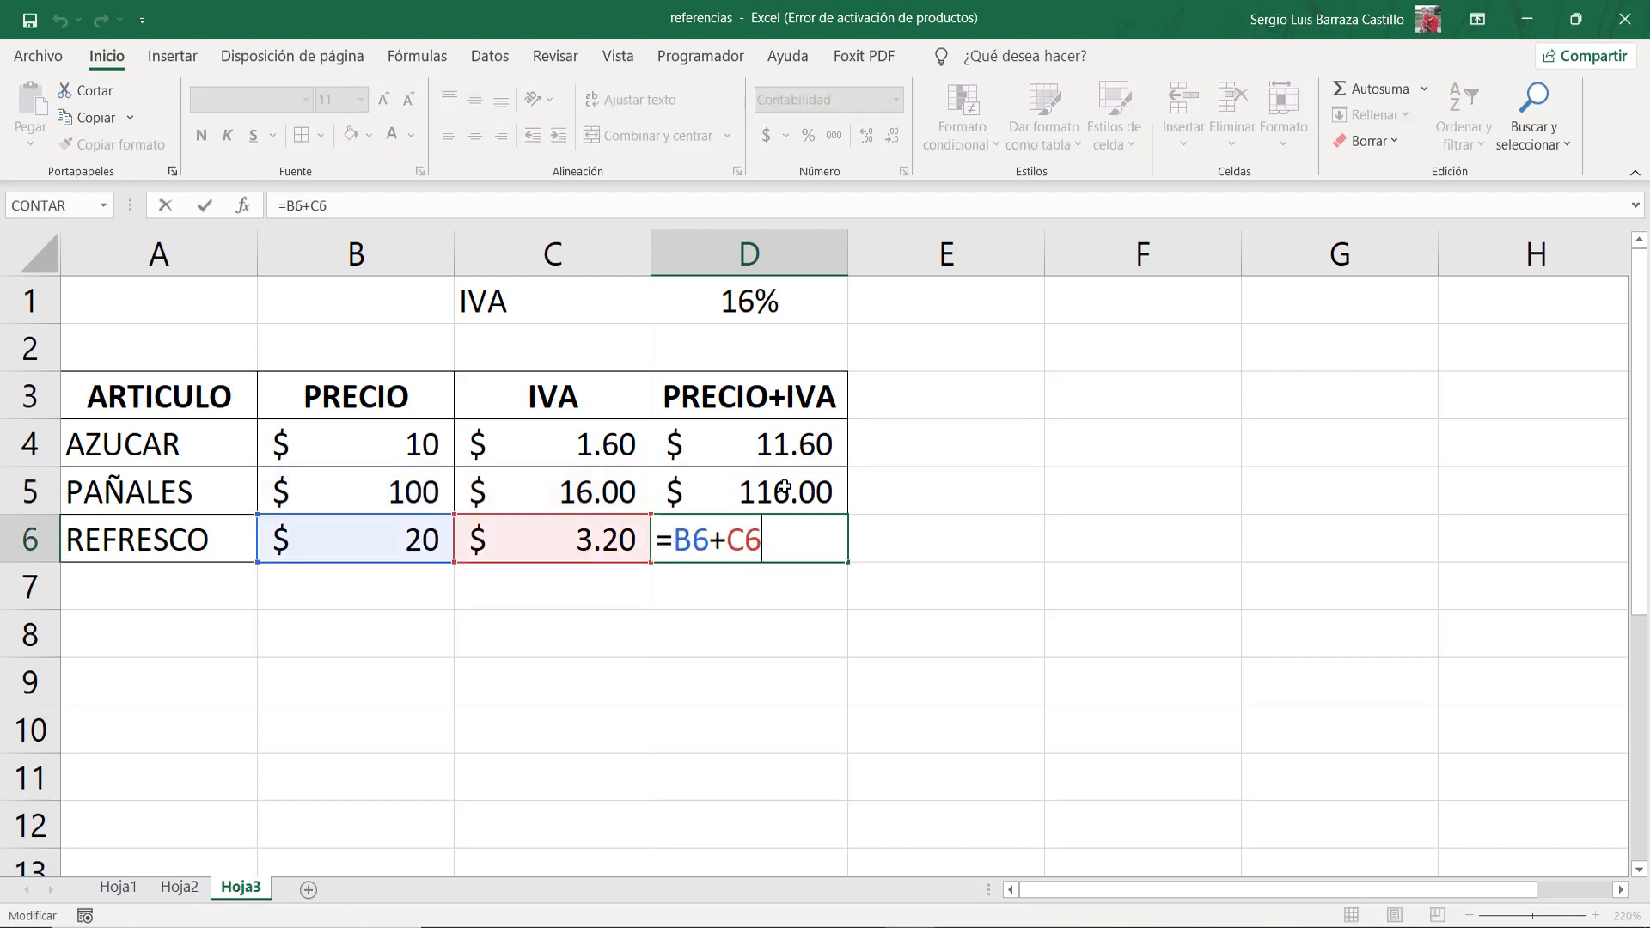
key(ctrl+Return)
Step: Review the relative references of the PRECIO+IVA formulas in D4, D5 and D6, one row after another
key(Up)
key(Up)
key(F2)
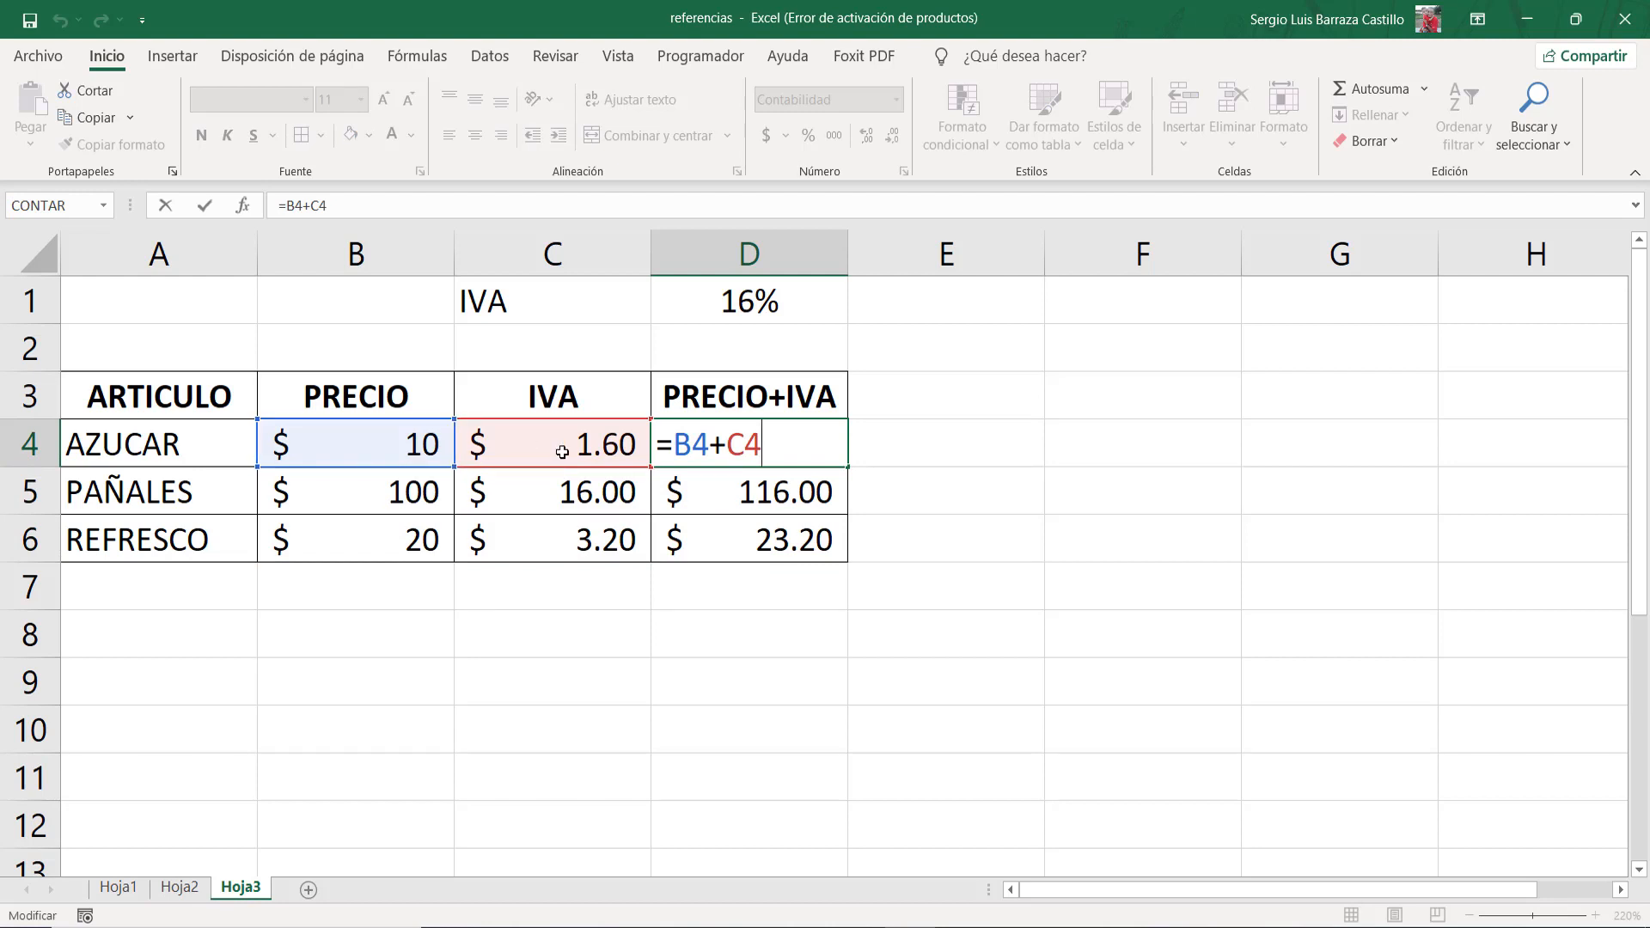
key(Return)
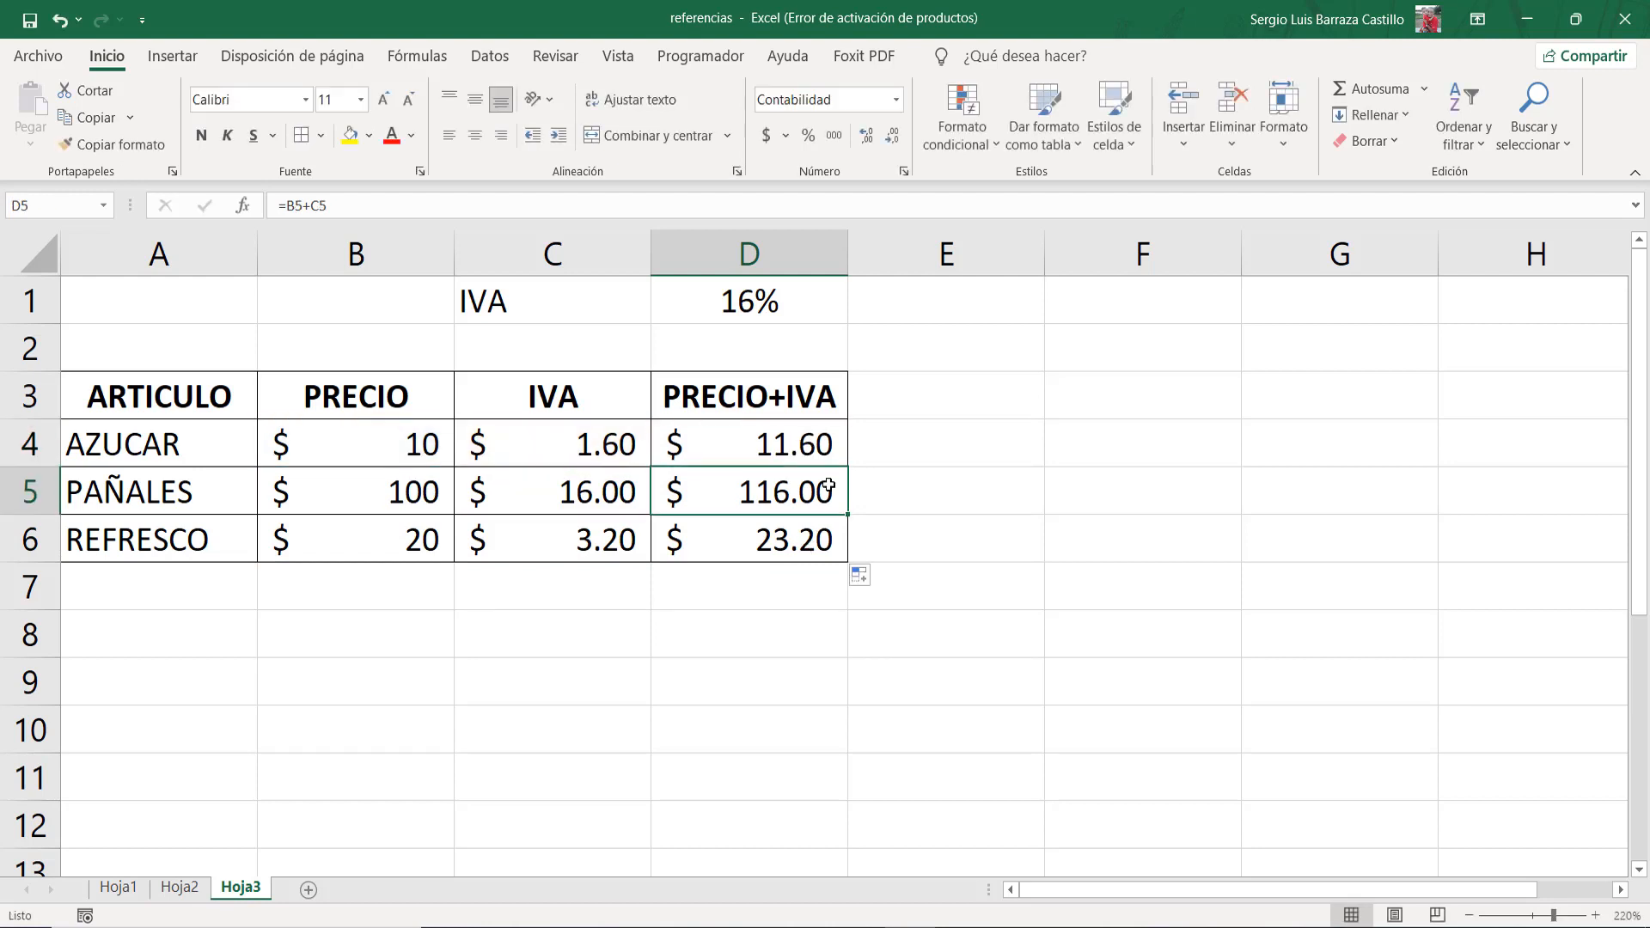
key(F2)
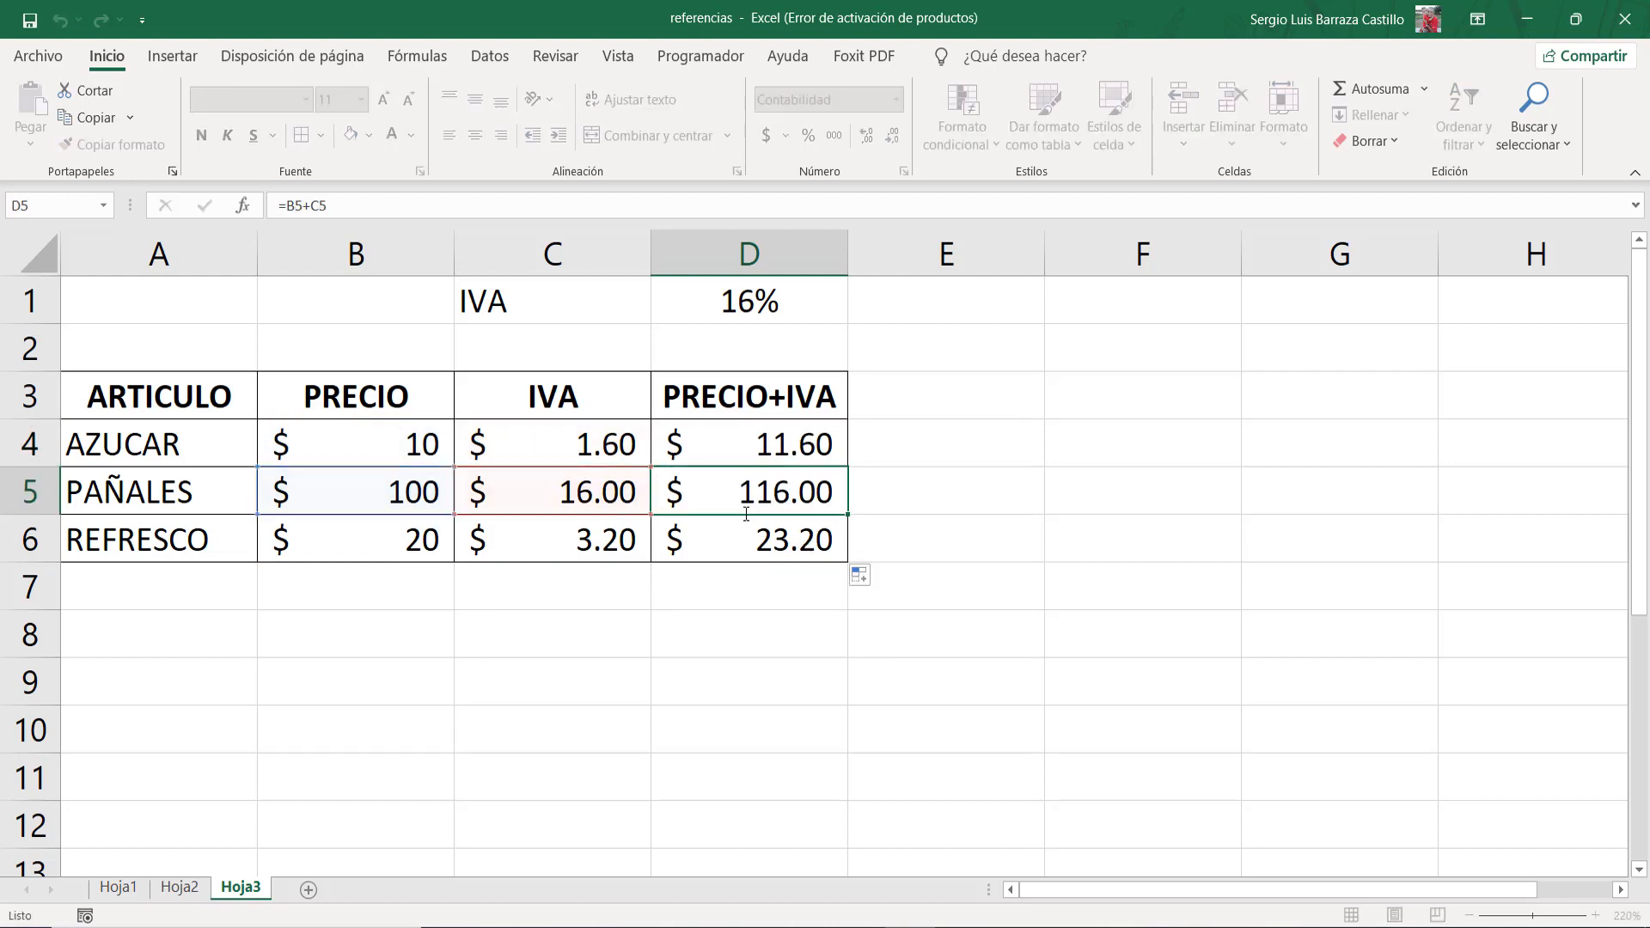
key(Return)
key(F2)
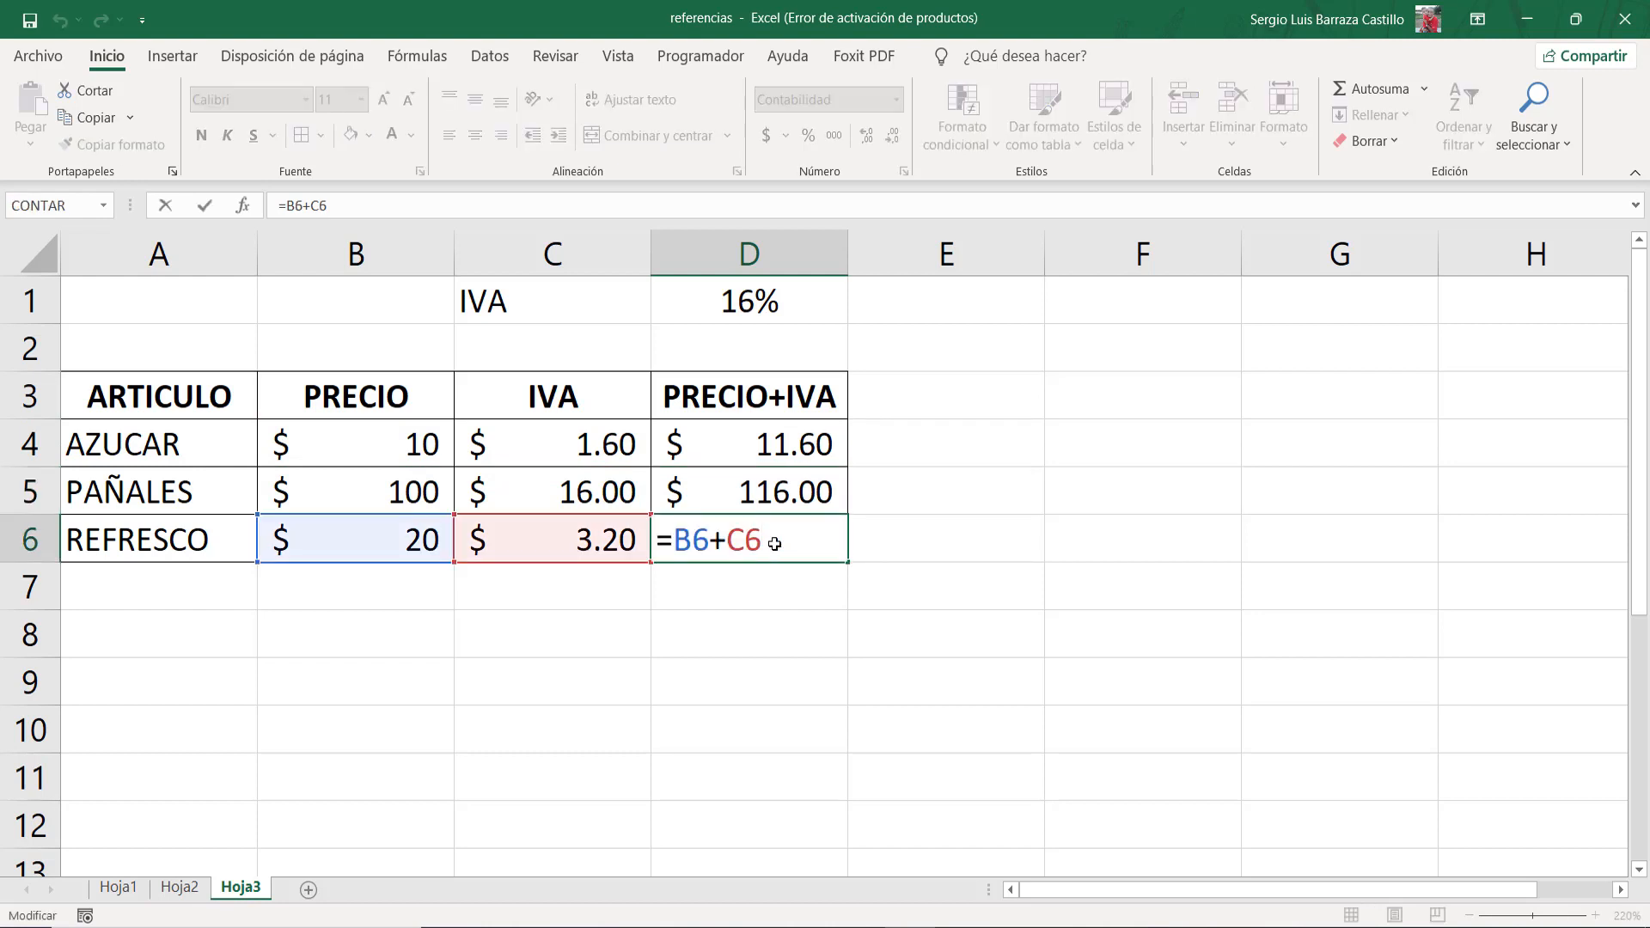
key(ctrl+Return)
Step: Compare the IVA formulas in C4 and C5, examining the relative price reference and the absolute rate reference $D$1
click(558, 442)
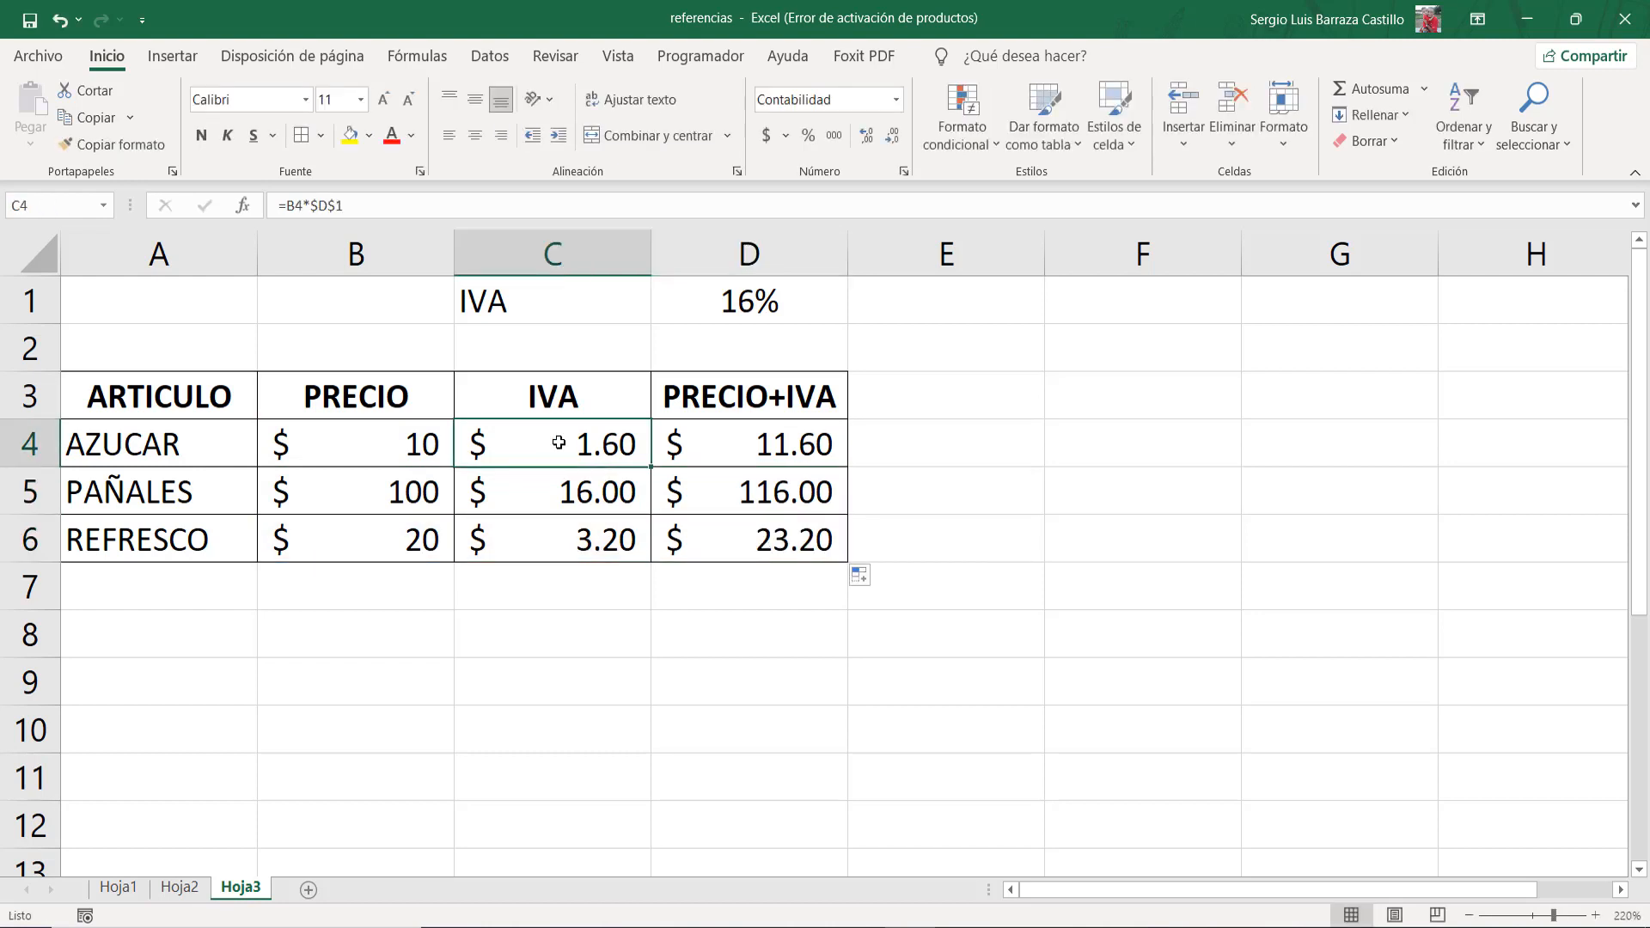
key(F2)
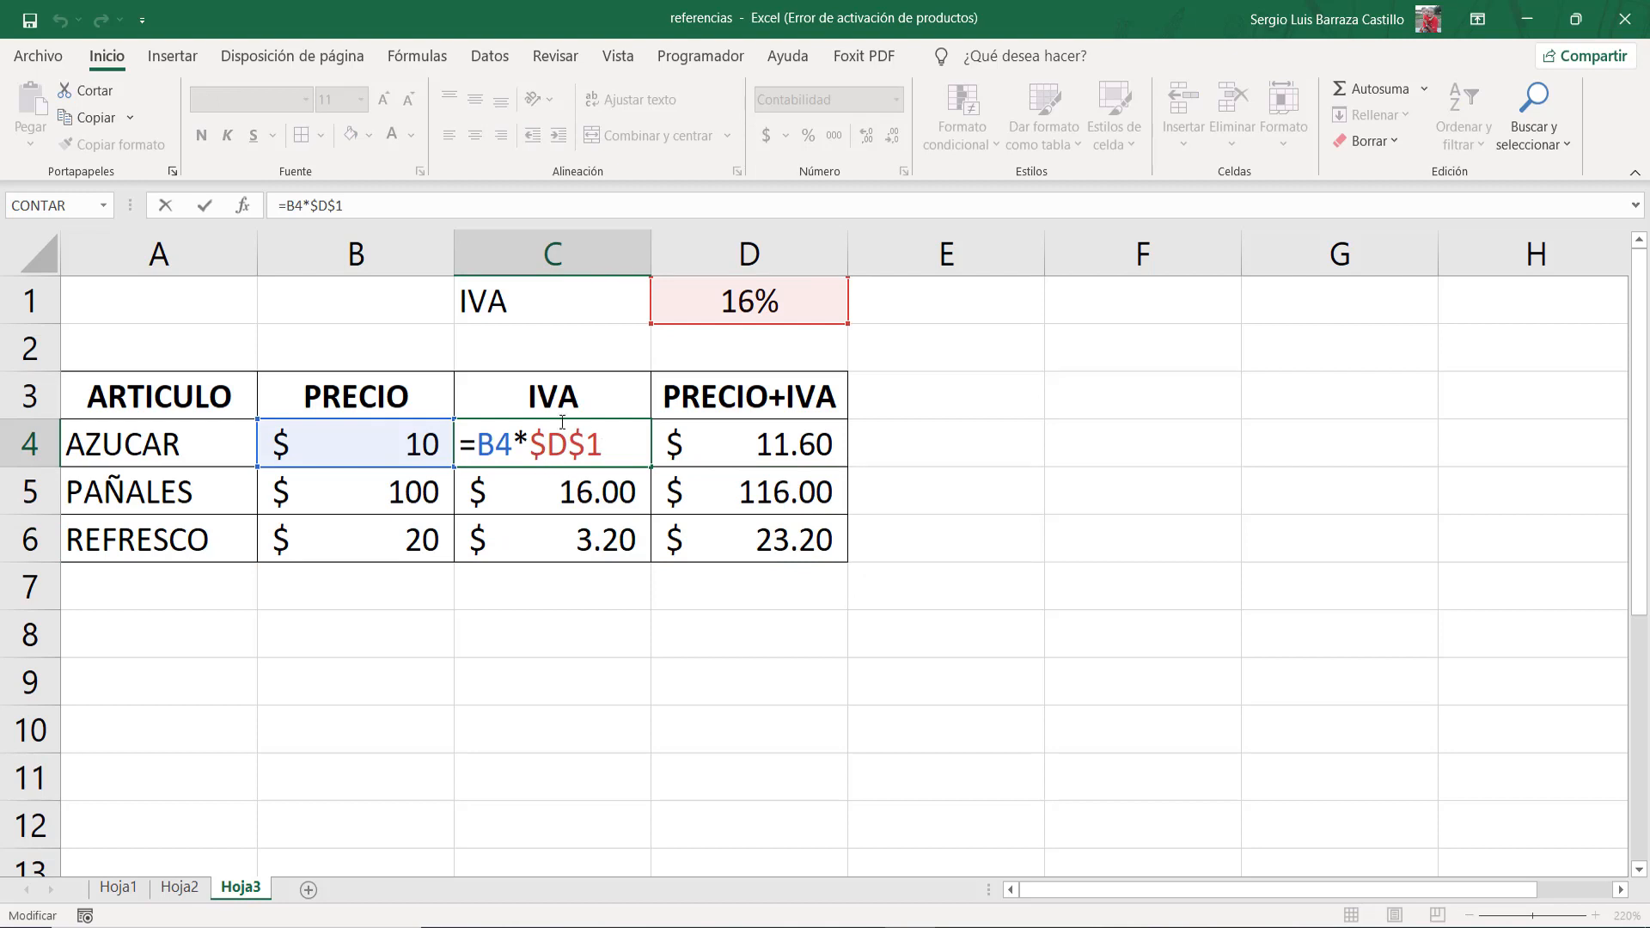
click(562, 421)
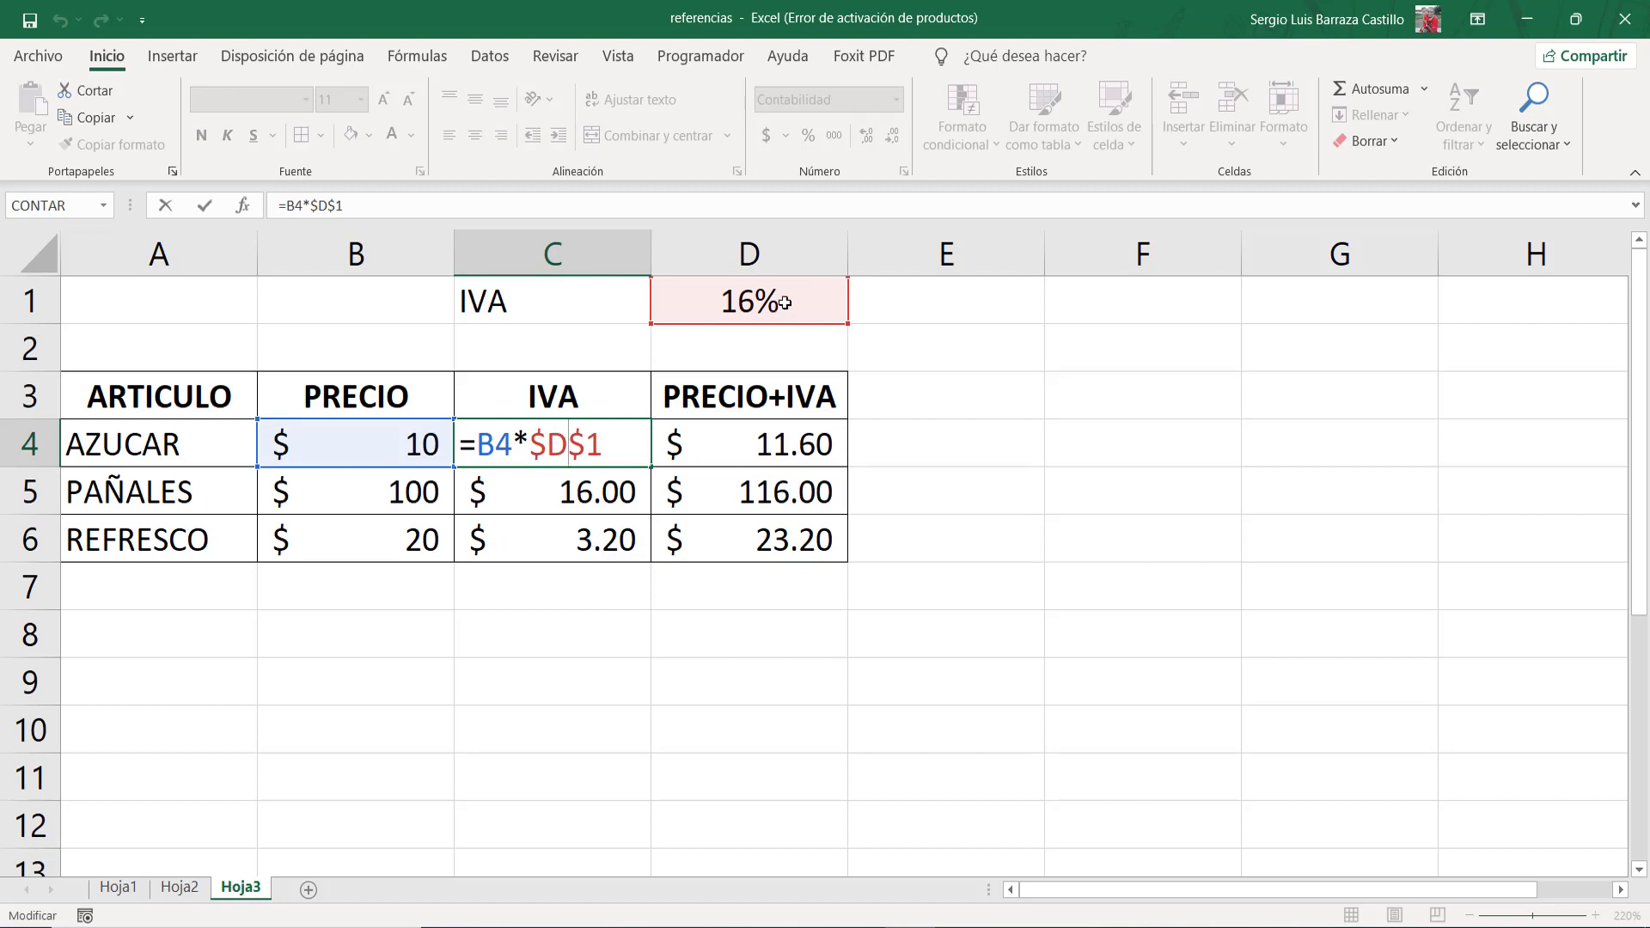
key(Return)
double_click(580, 497)
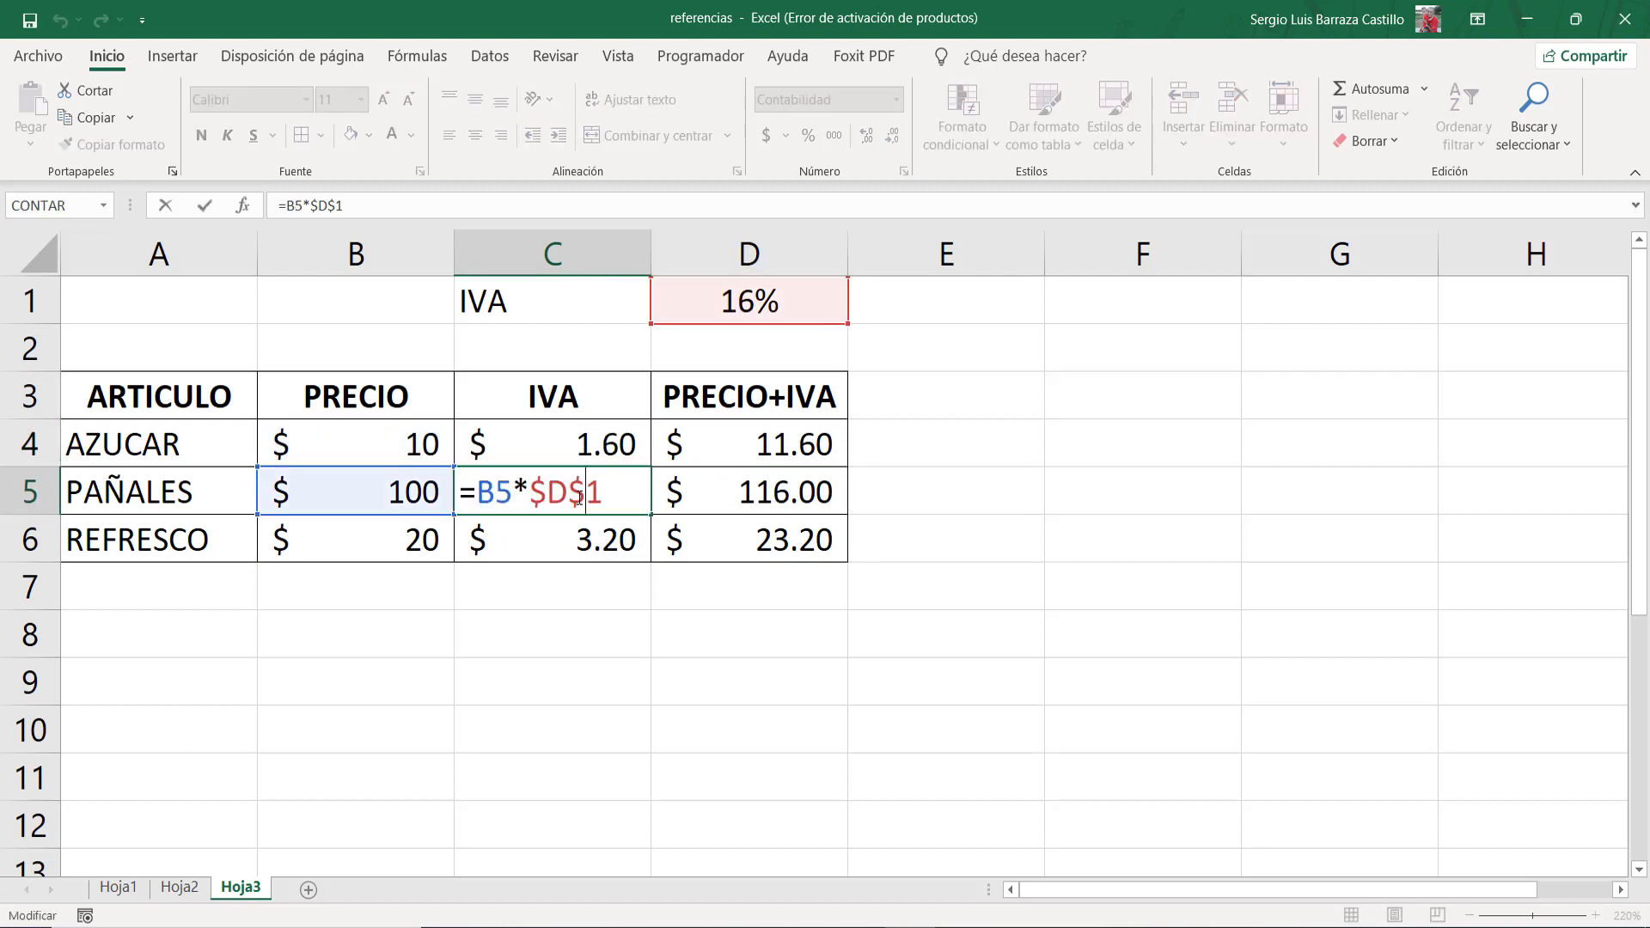
key(ctrl+Return)
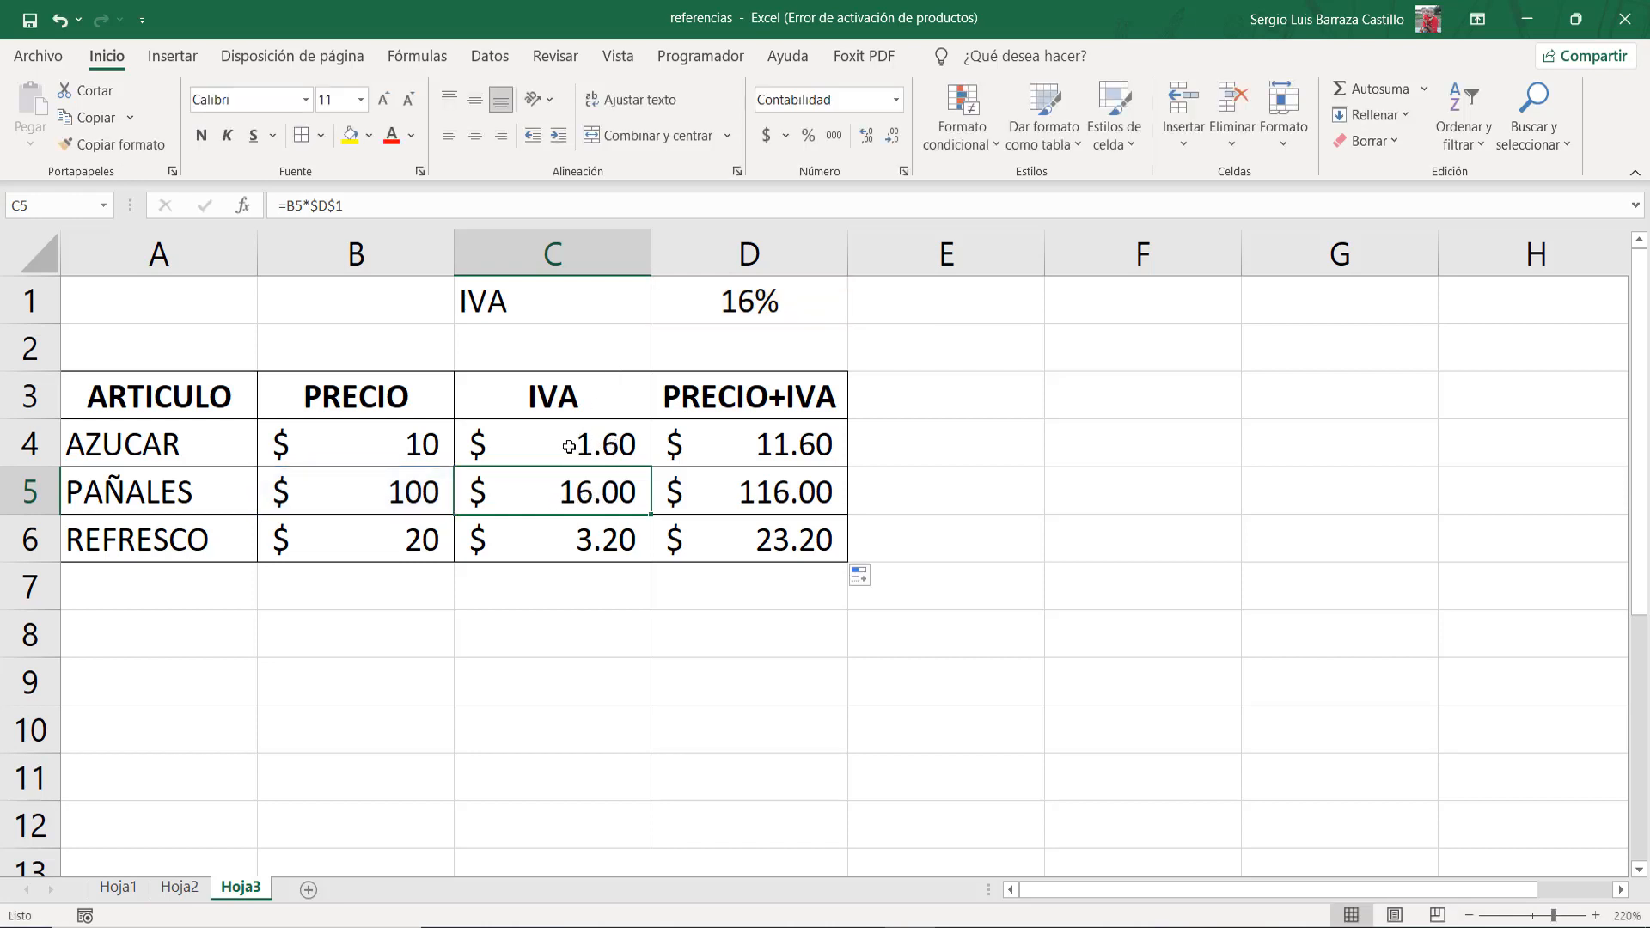
double_click(568, 446)
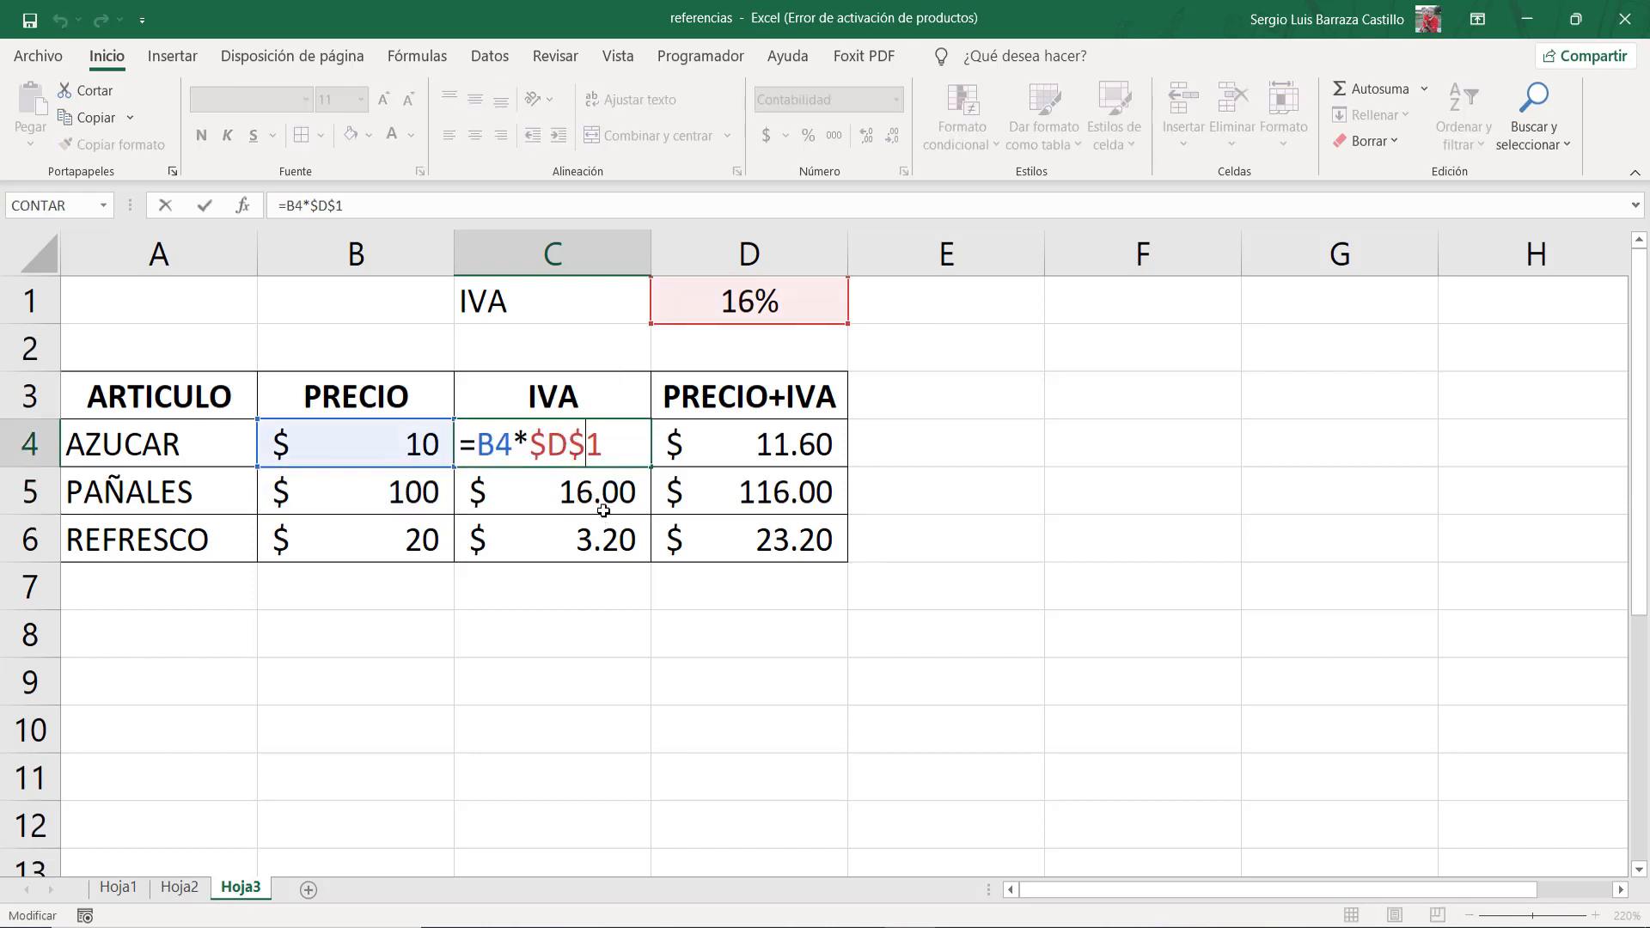
click(574, 491)
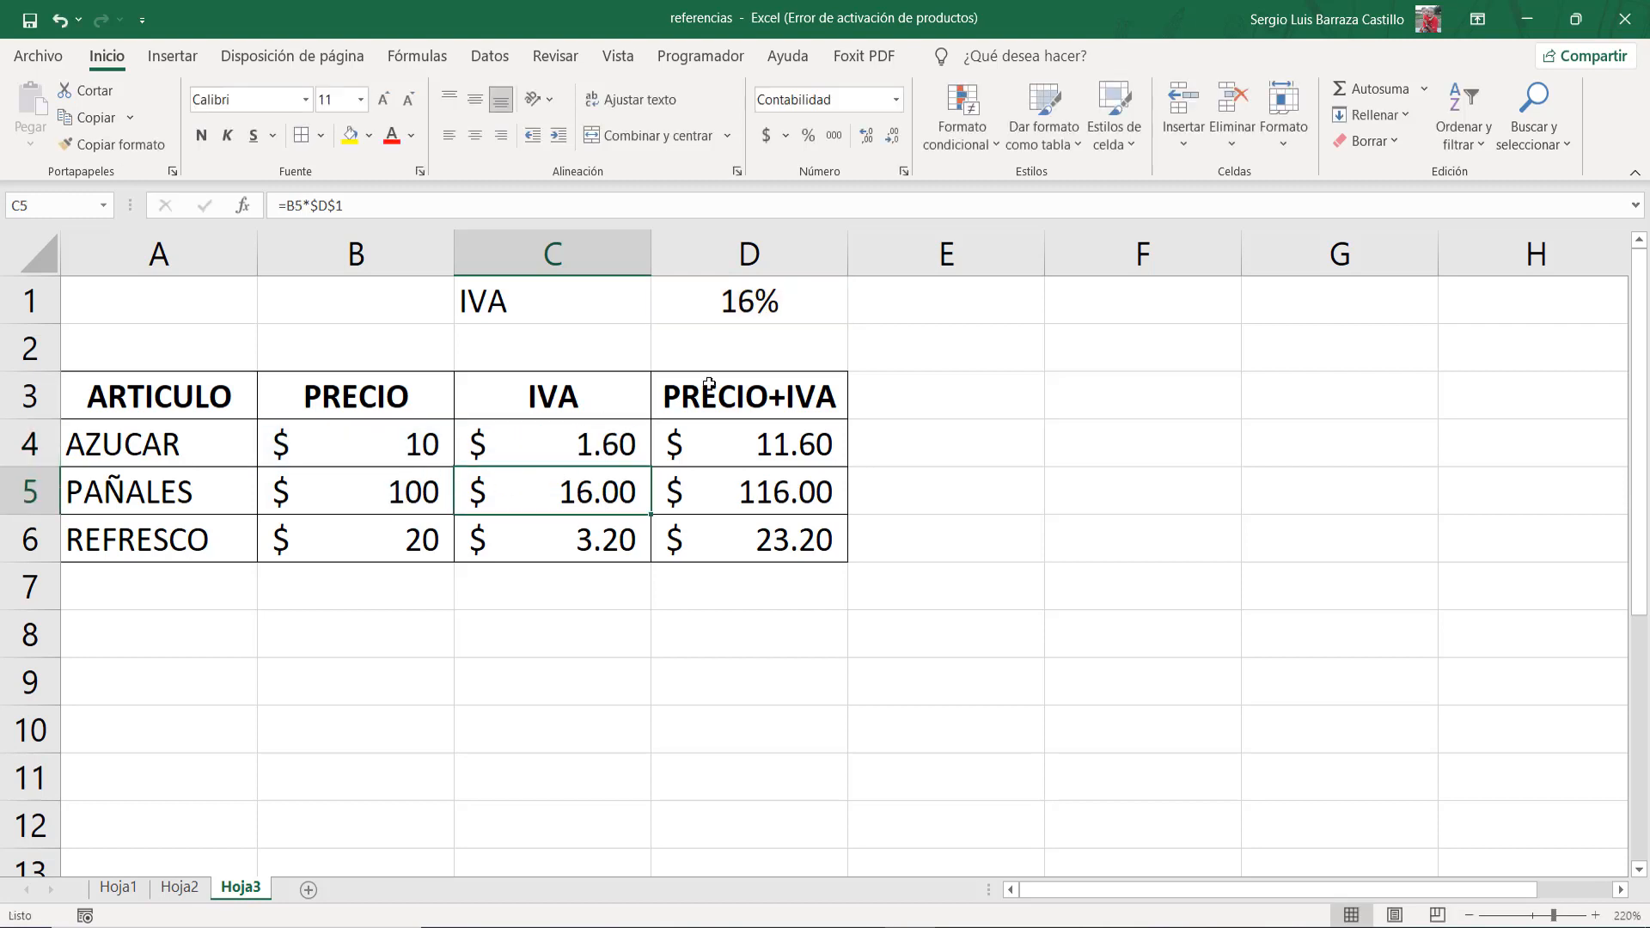
click(730, 348)
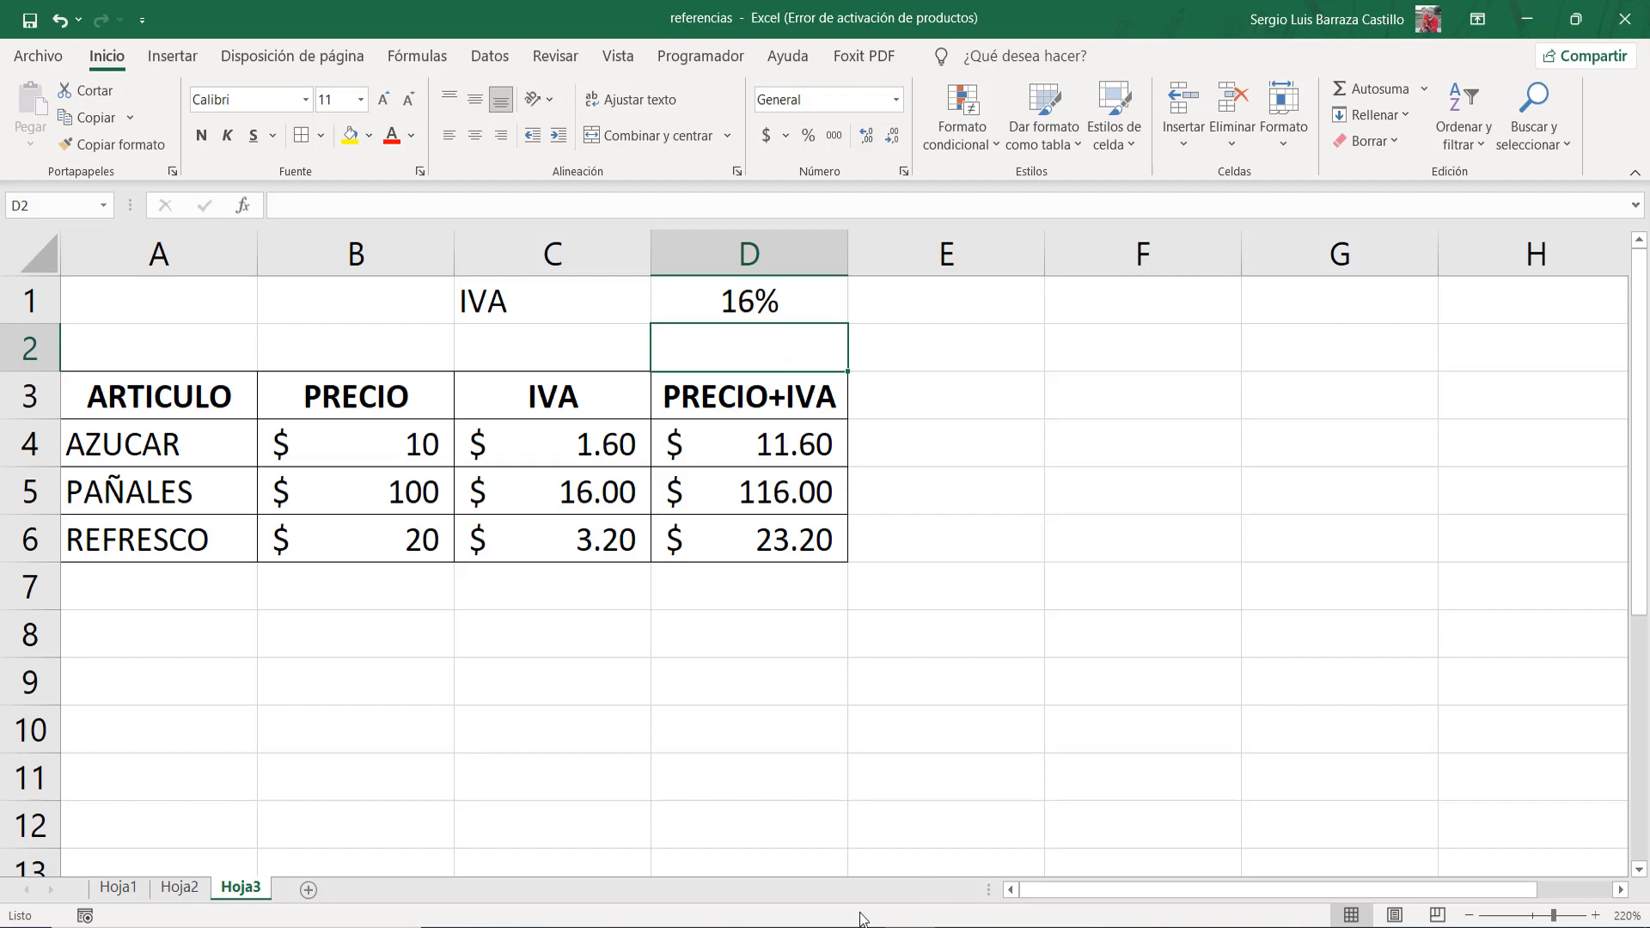
Step: Switch to the browser and show the blog post "Excel. Referencias relativas, absolutas y mixtas"
mouse_move(675, 915)
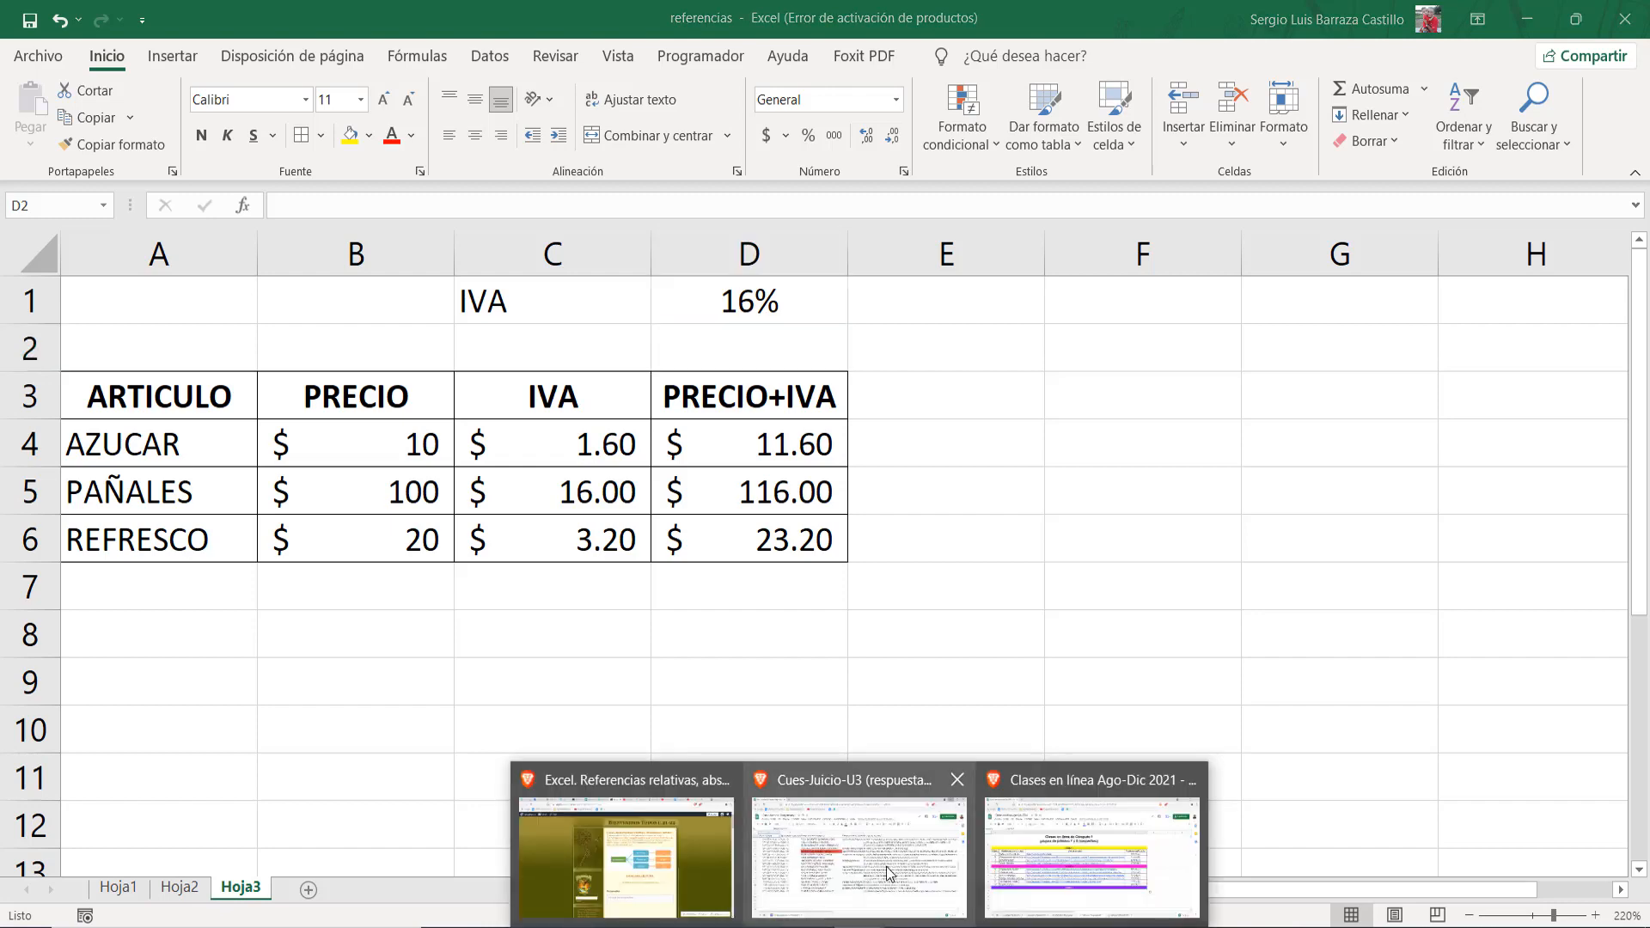
click(668, 849)
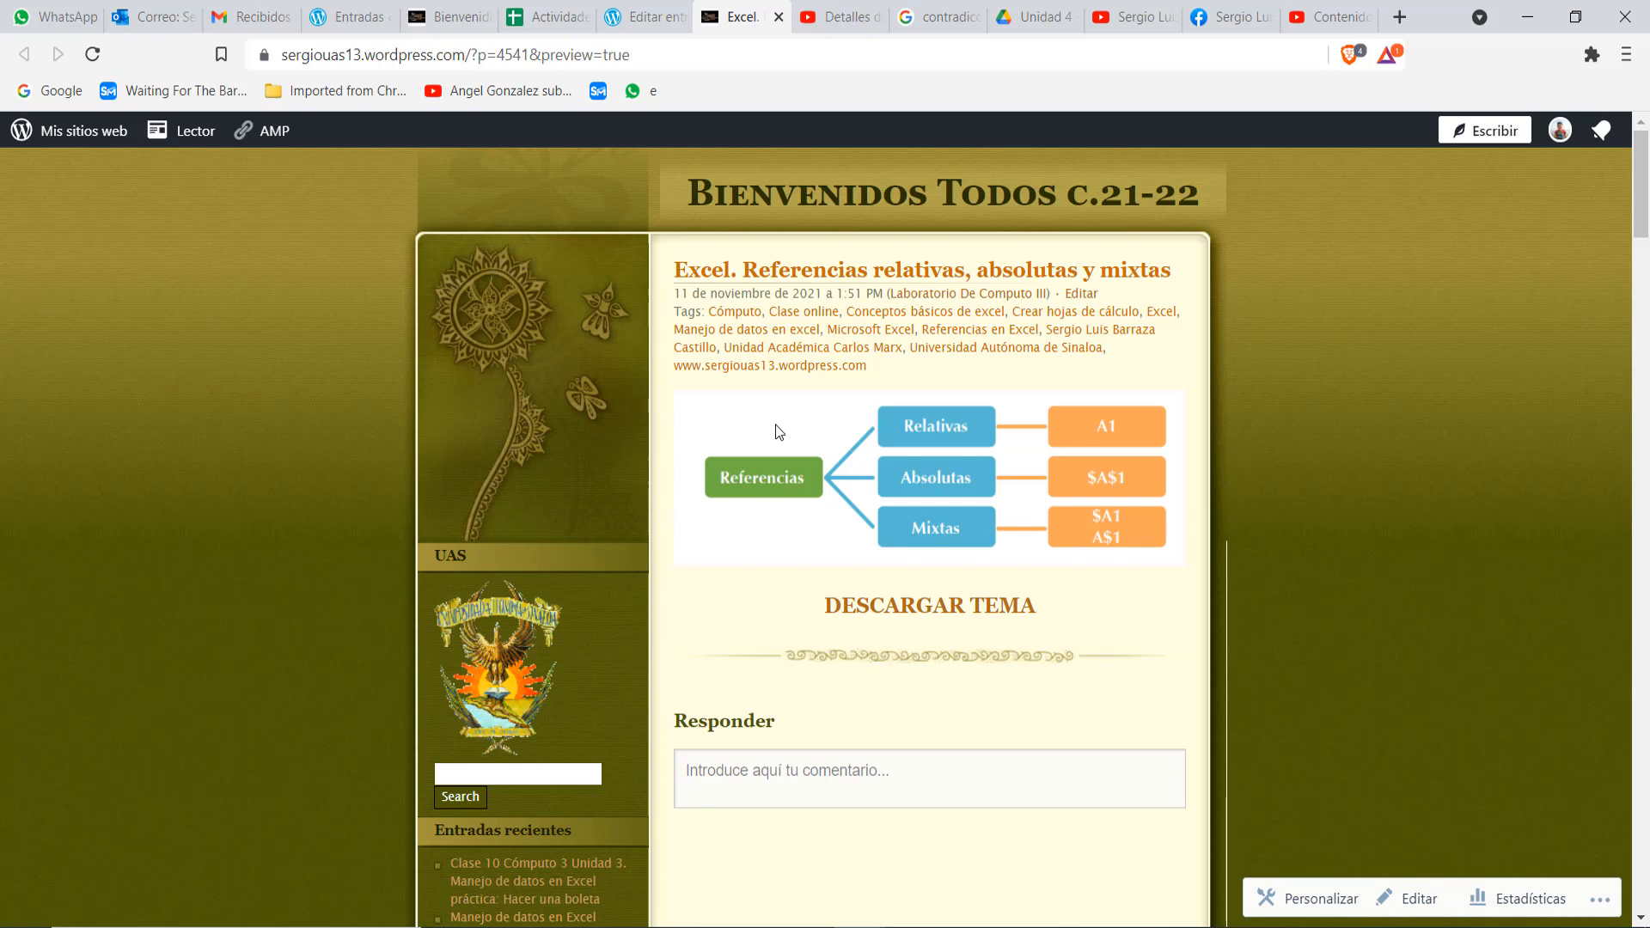
Step: View the Unidad 4 online class attendance columns in the Grupo 2-7 activities sheet, and show the class blog's home page
click(546, 16)
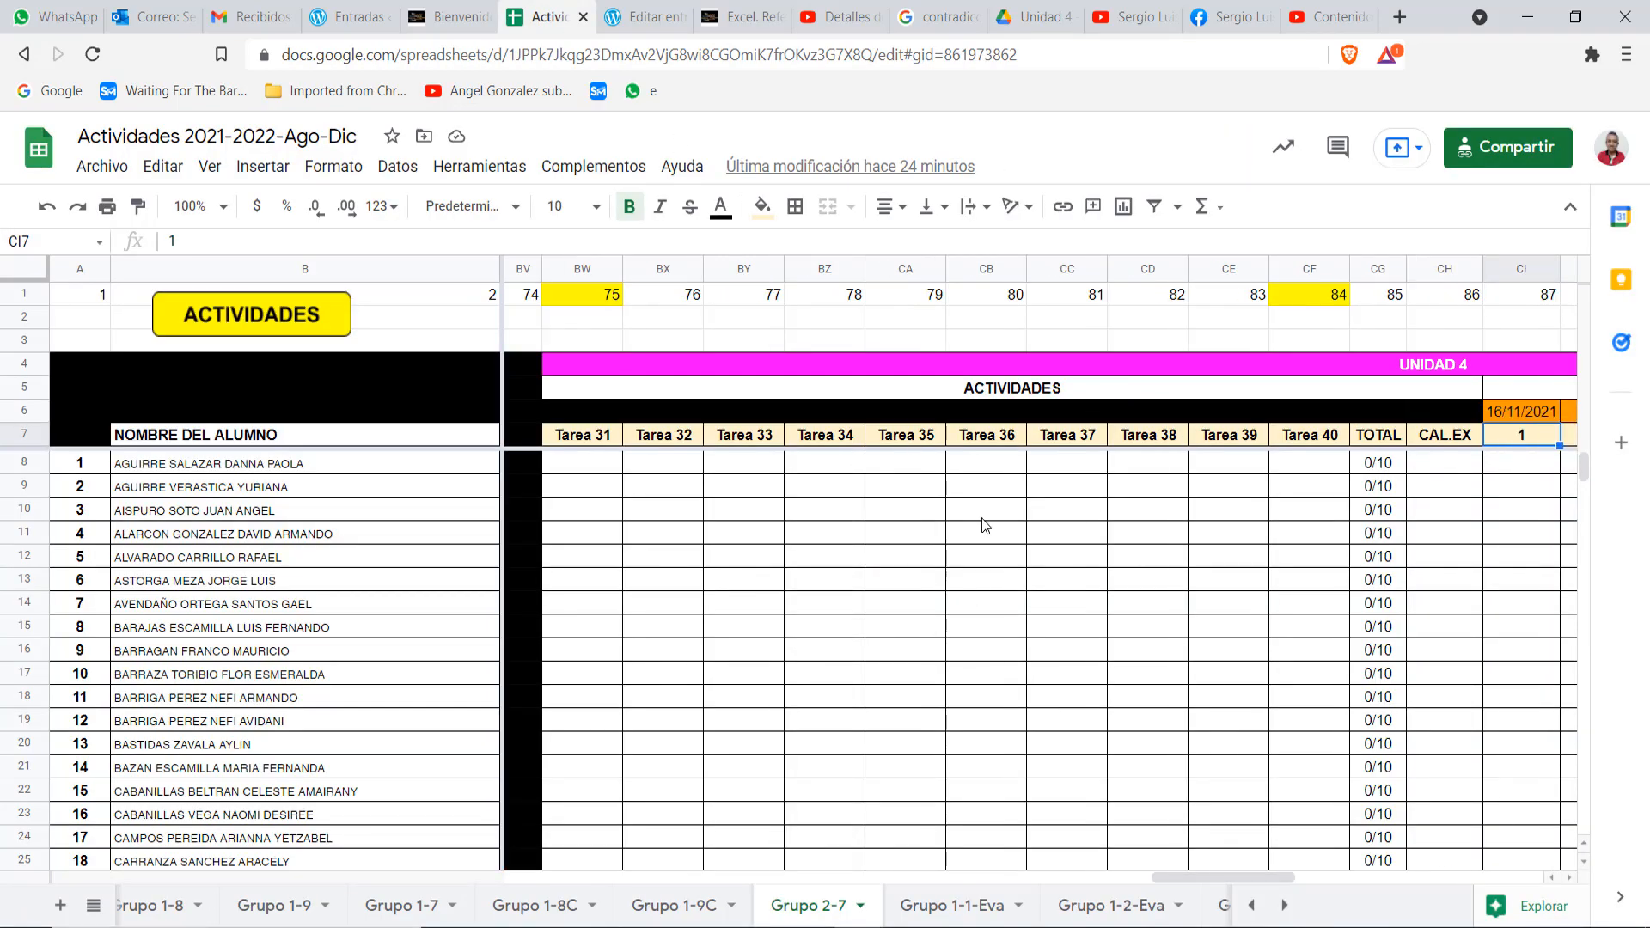
scroll(984, 526, right, 5)
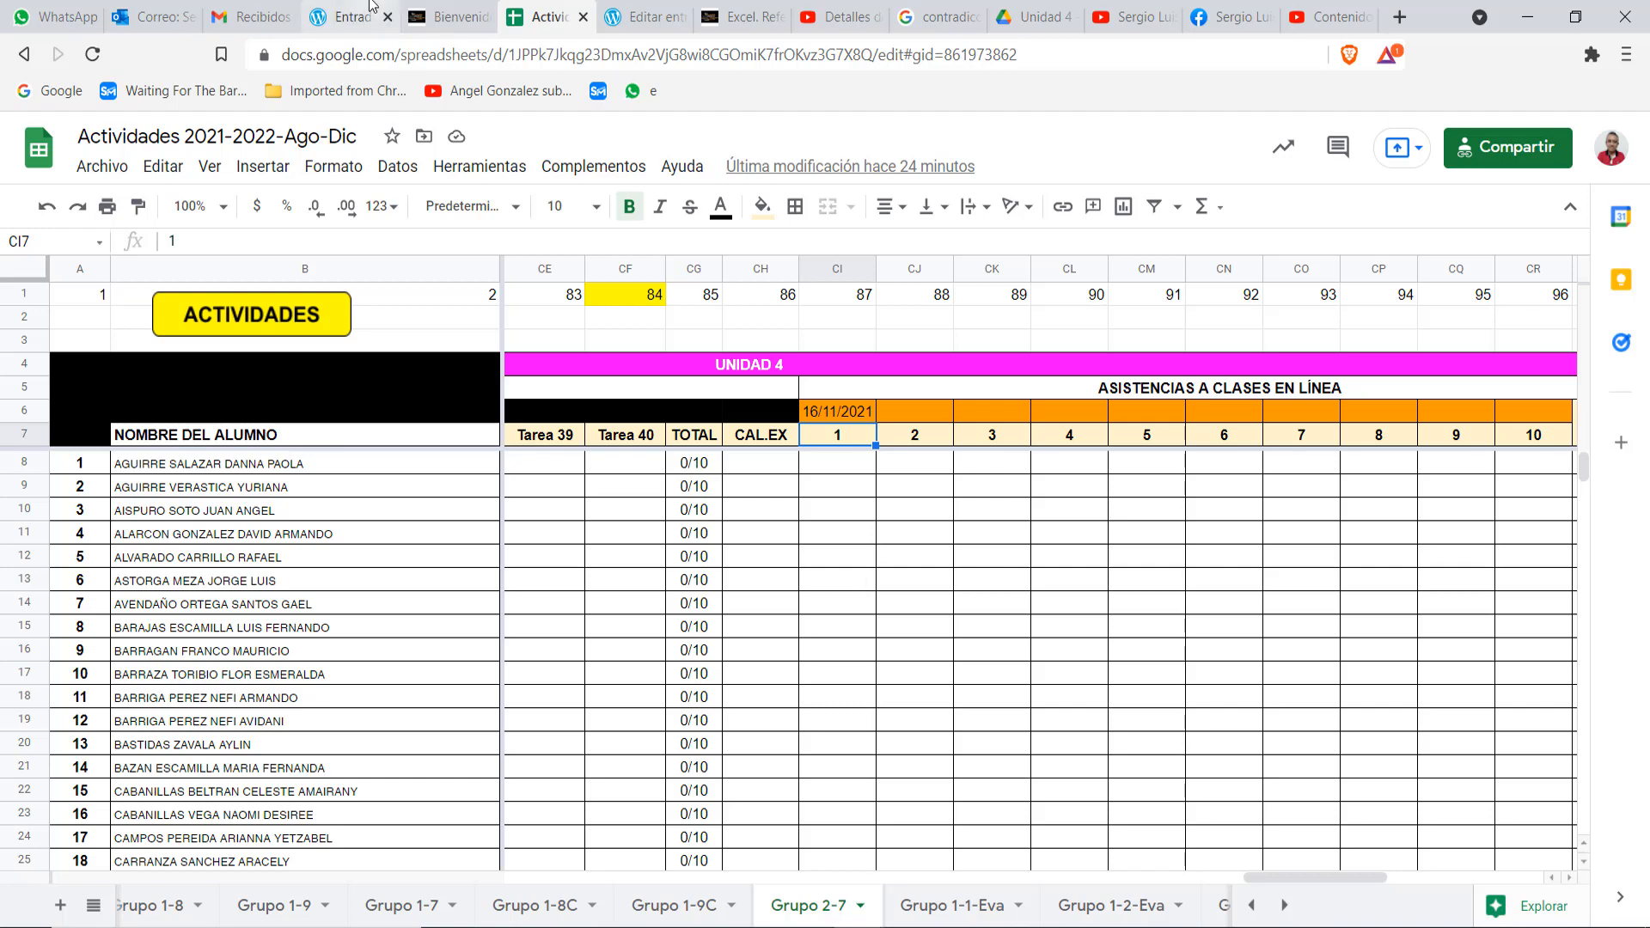
click(447, 16)
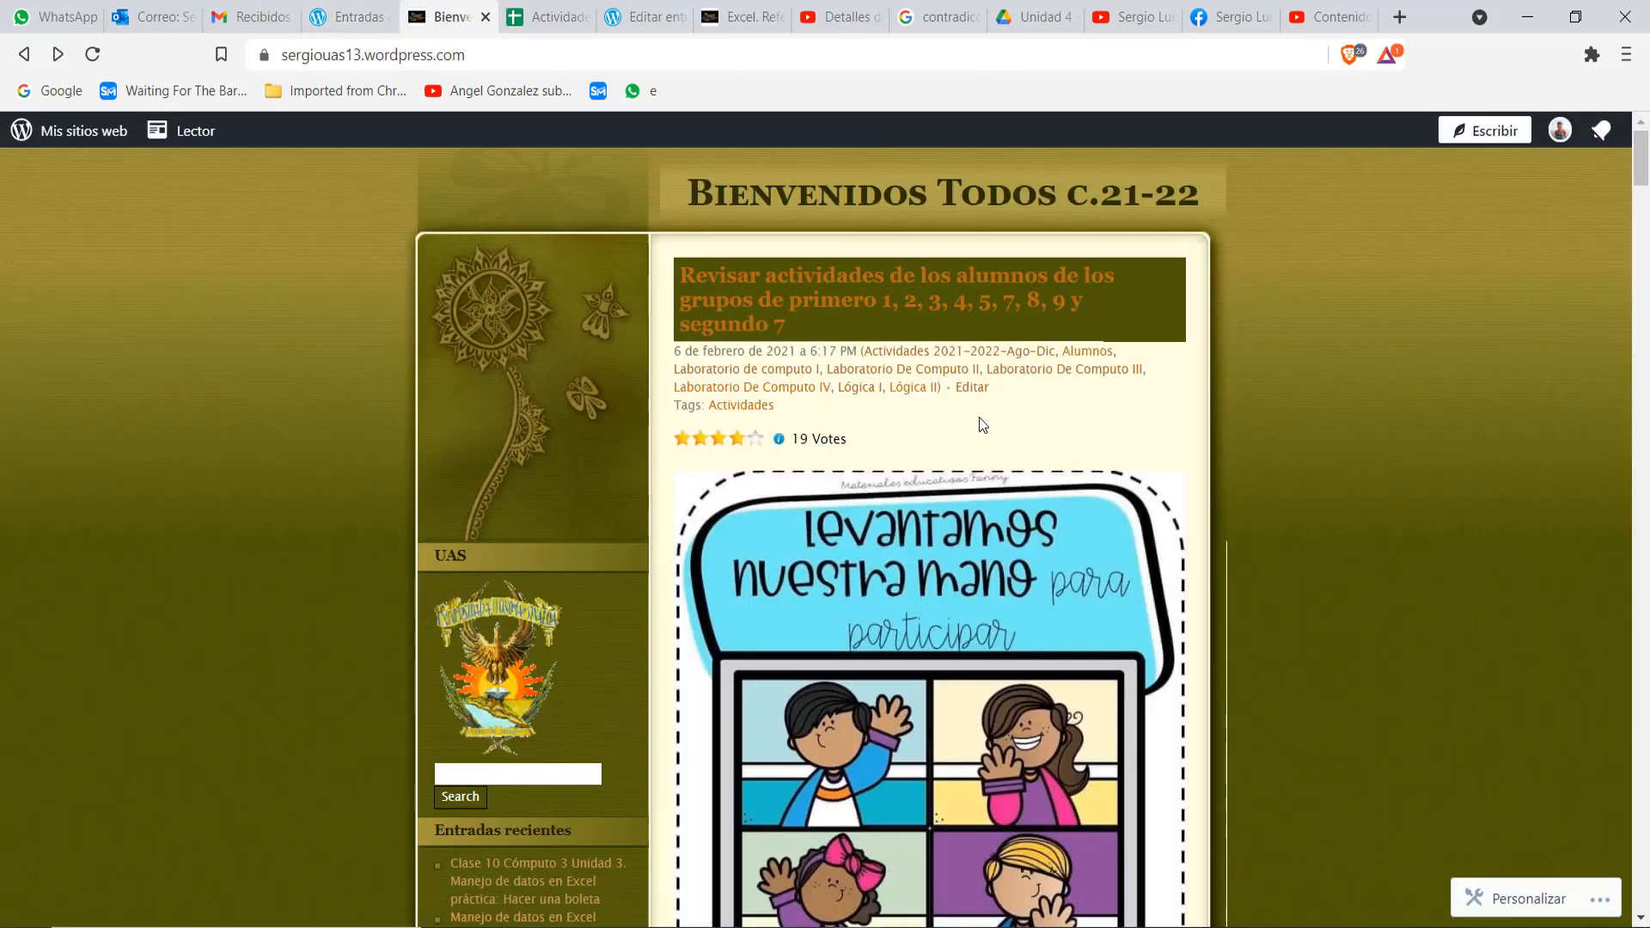